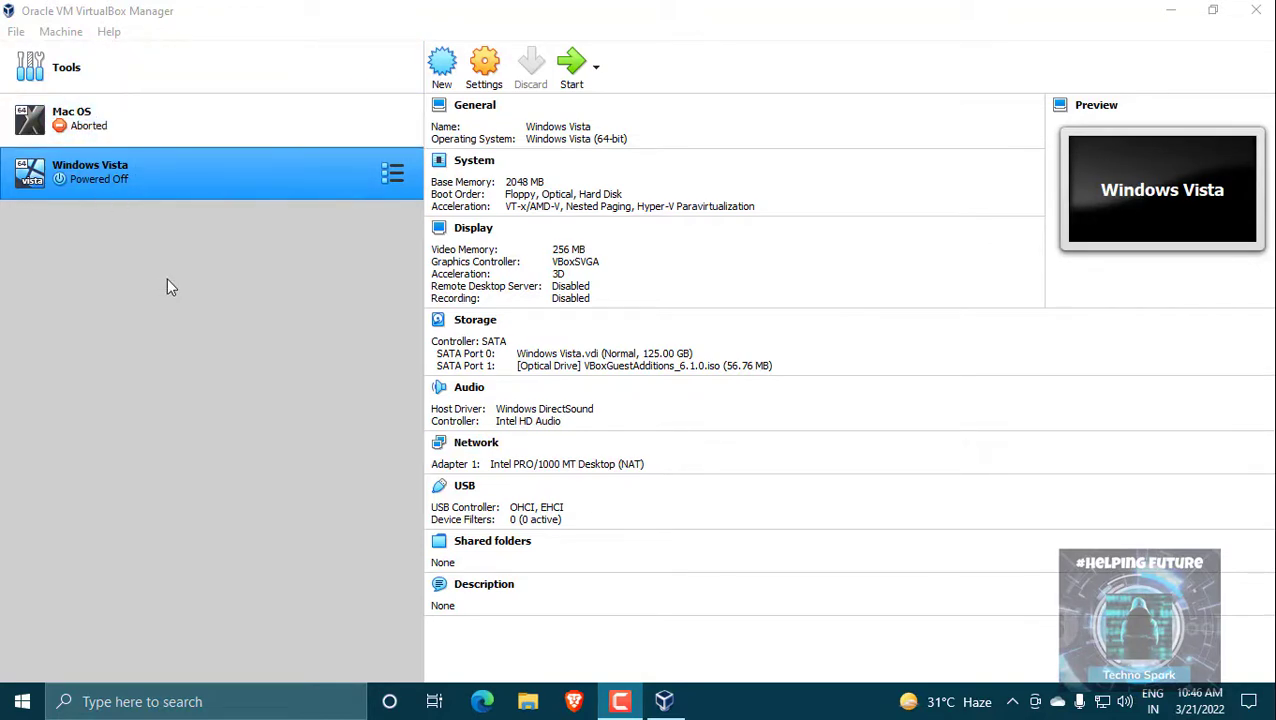
Review the Windows Vista machine's System, Display and Storage settings, and close them without changes
click(480, 68)
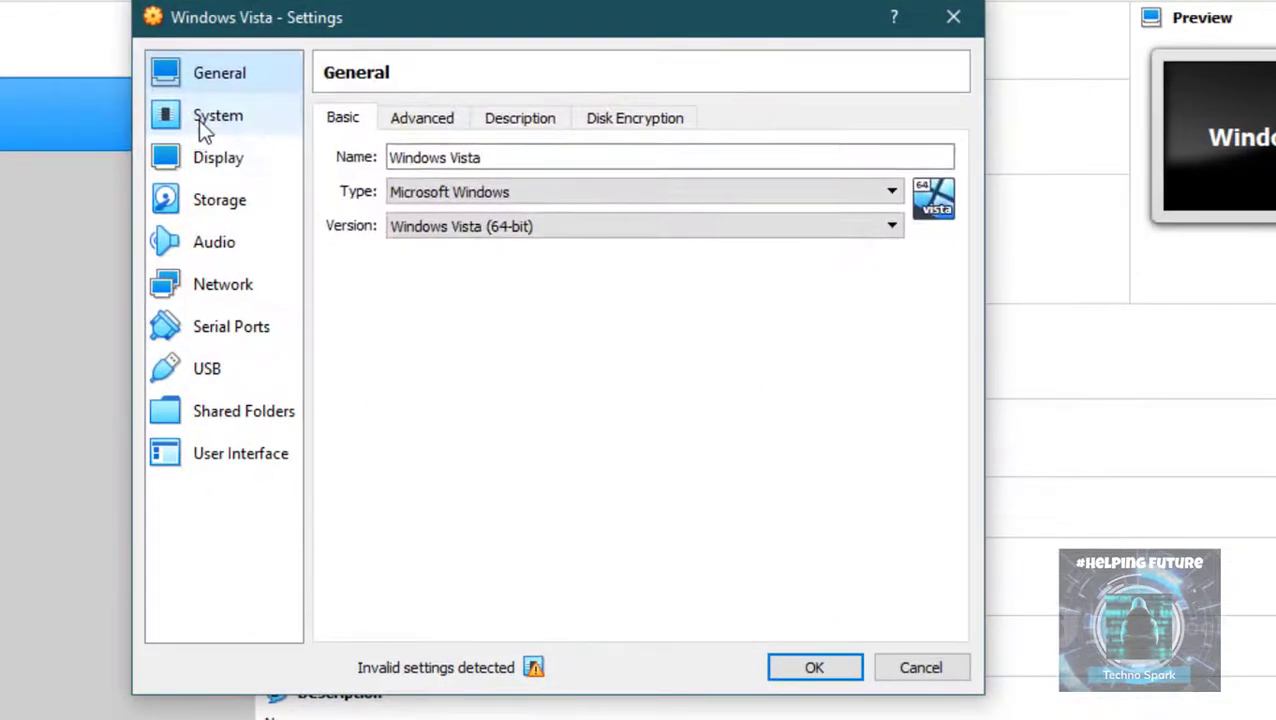
click(203, 122)
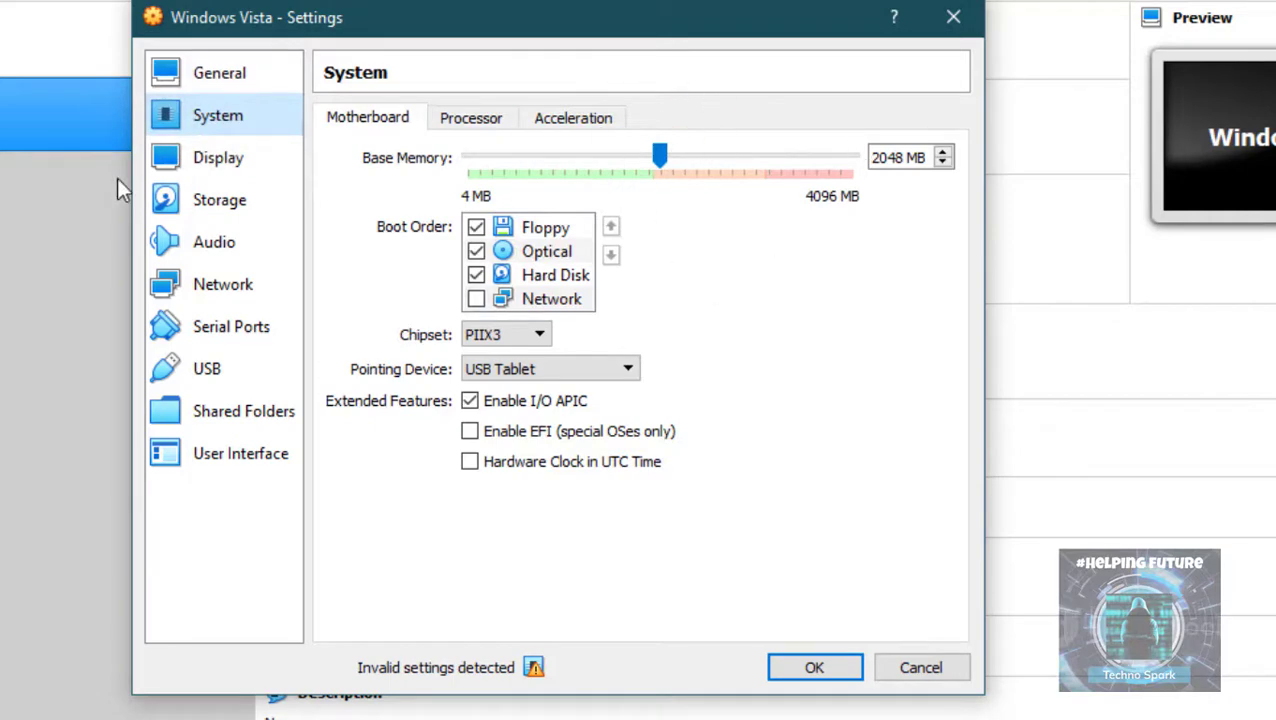
click(210, 158)
click(215, 199)
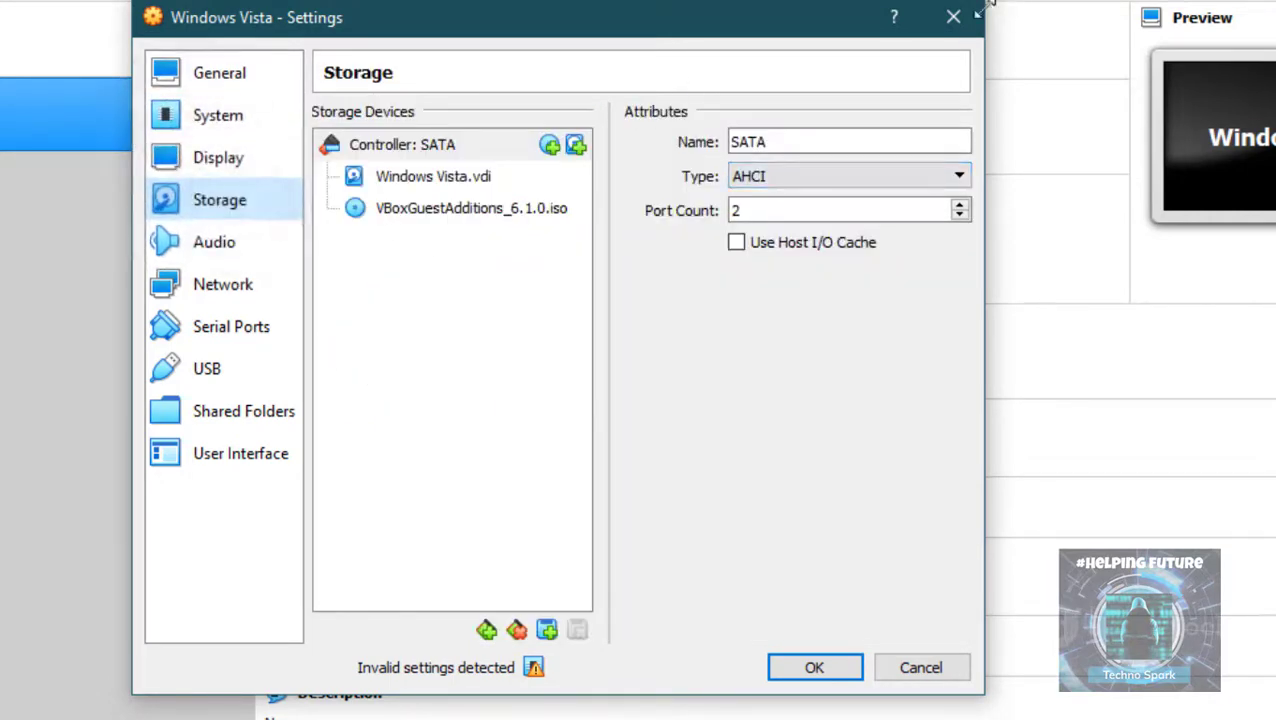
click(946, 18)
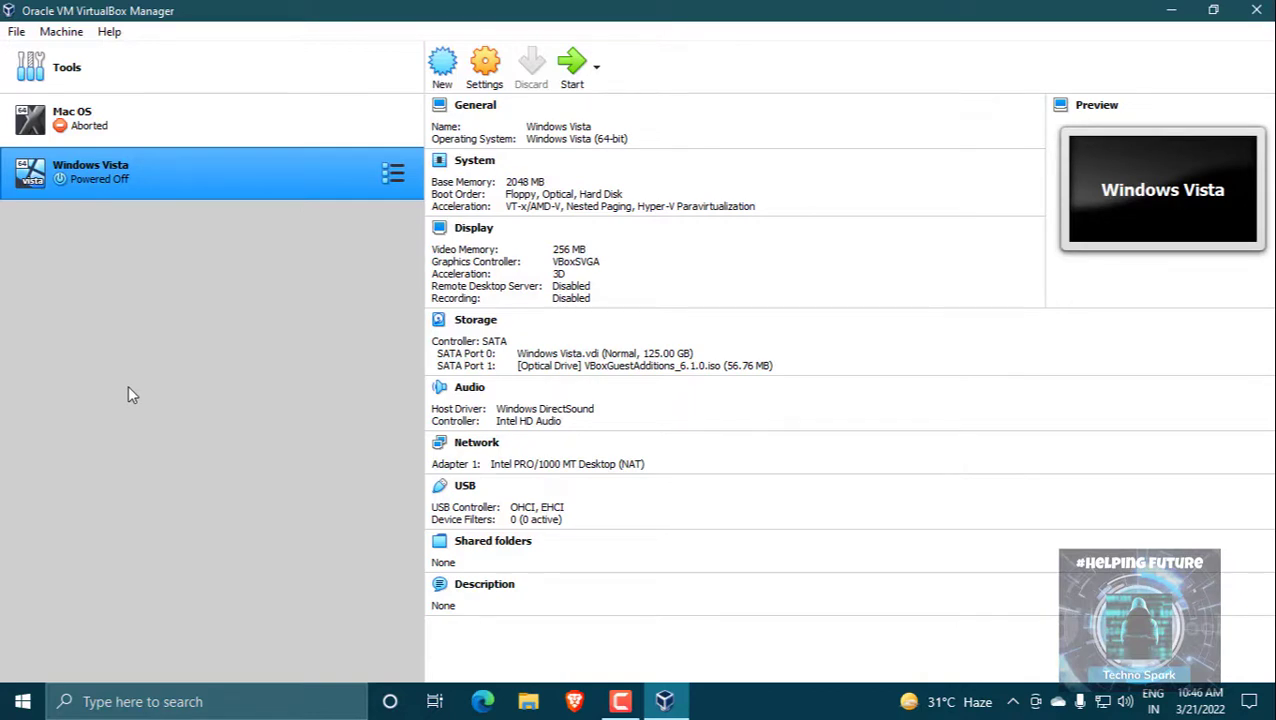
Start the Windows Vista virtual machine and close the Welcome Center once the desktop has loaded
click(575, 80)
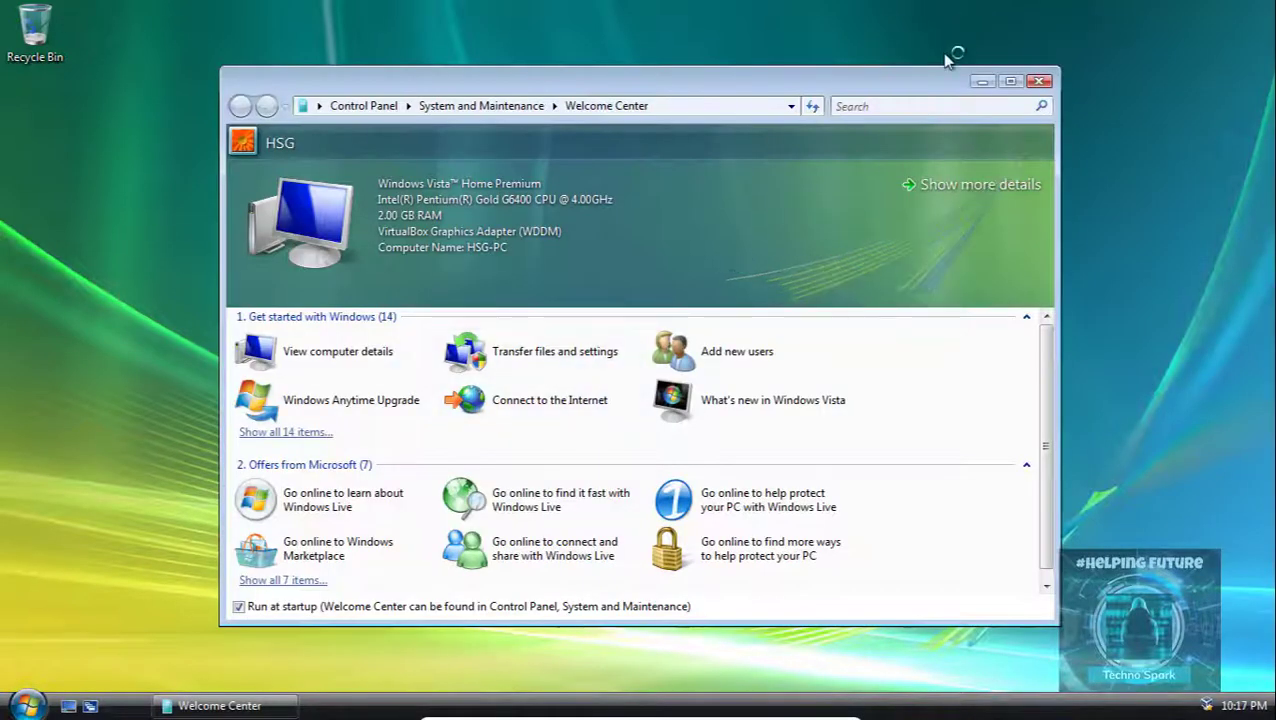
click(1048, 66)
Open Computer Management for this computer, allowing the permission request, and show Disk Management
click(27, 705)
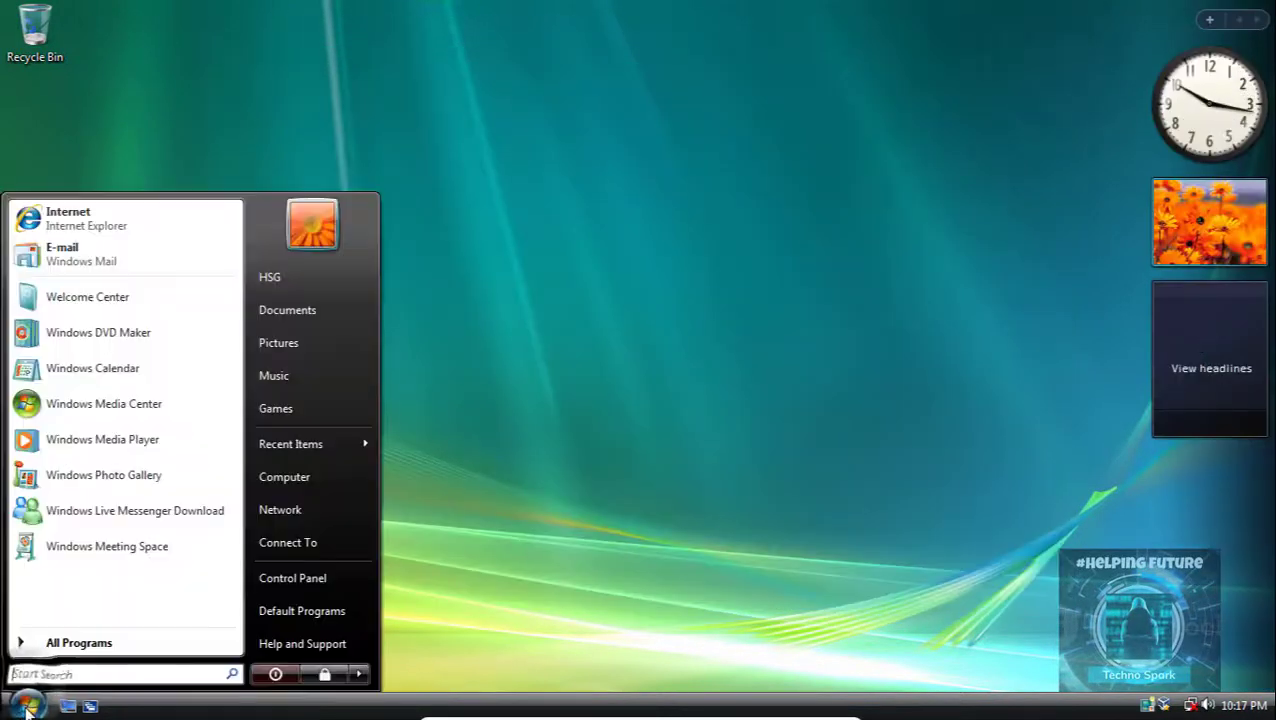
right_click(340, 476)
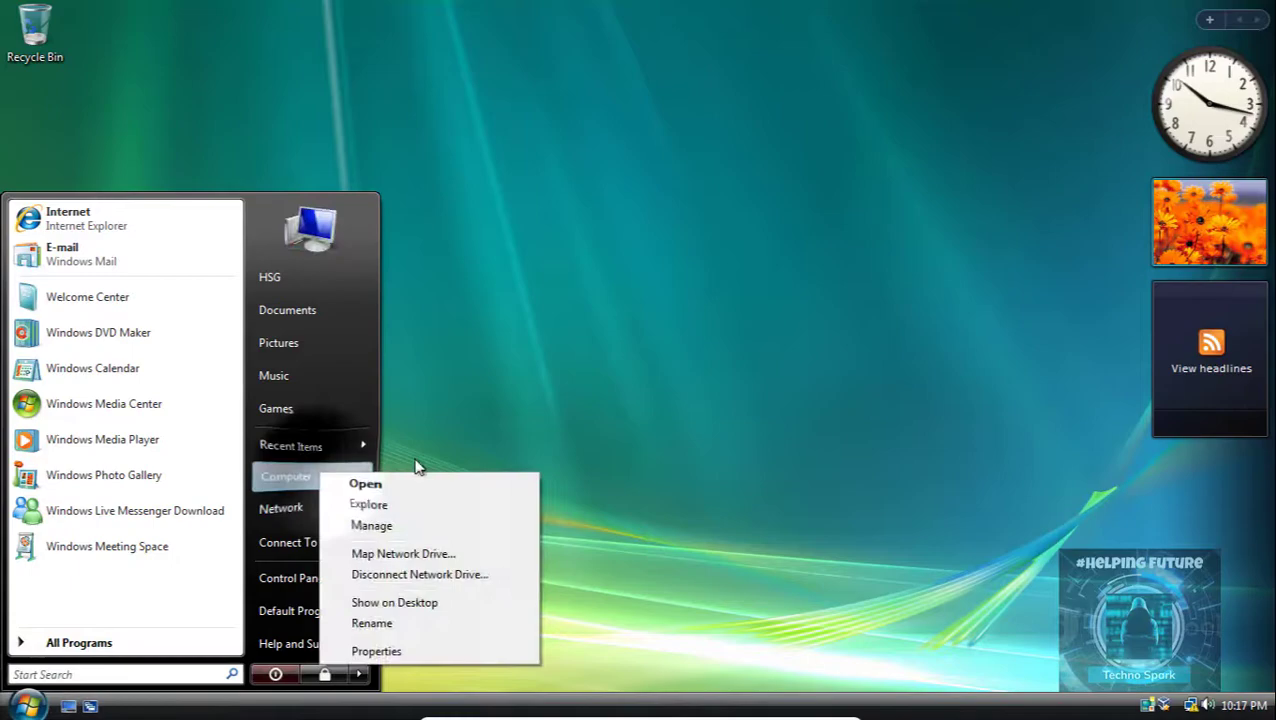
click(405, 527)
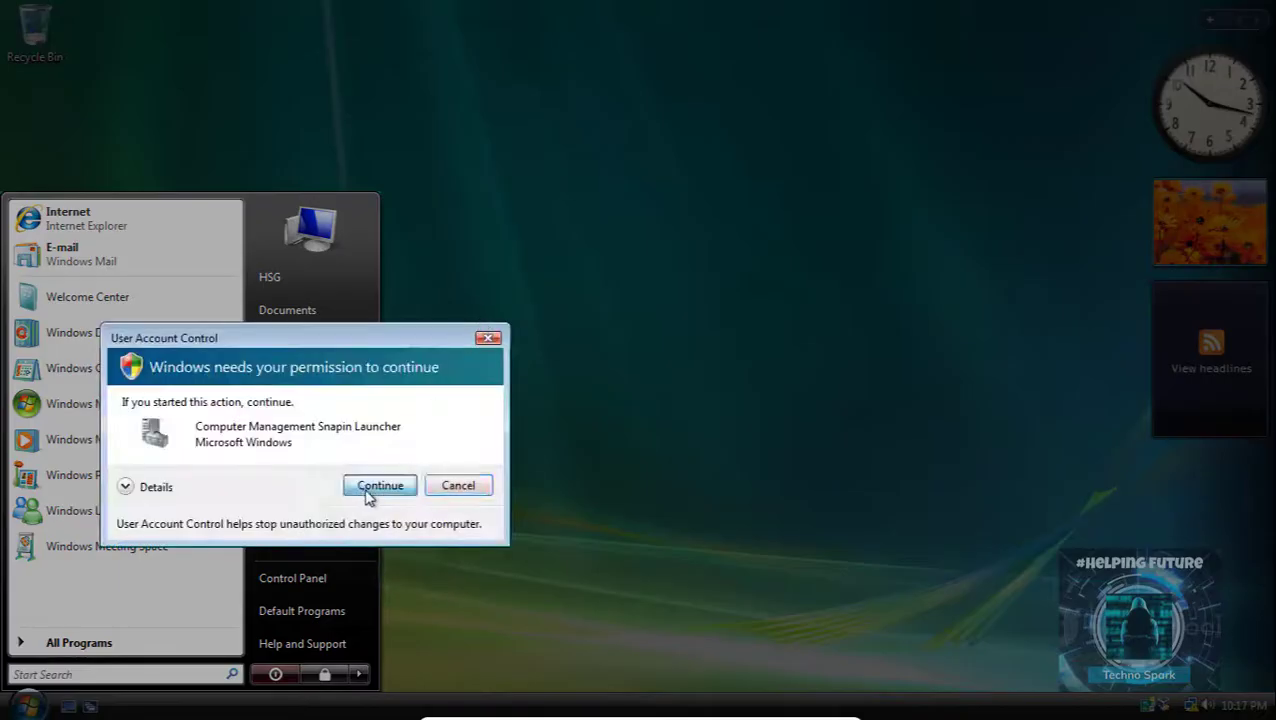
click(405, 489)
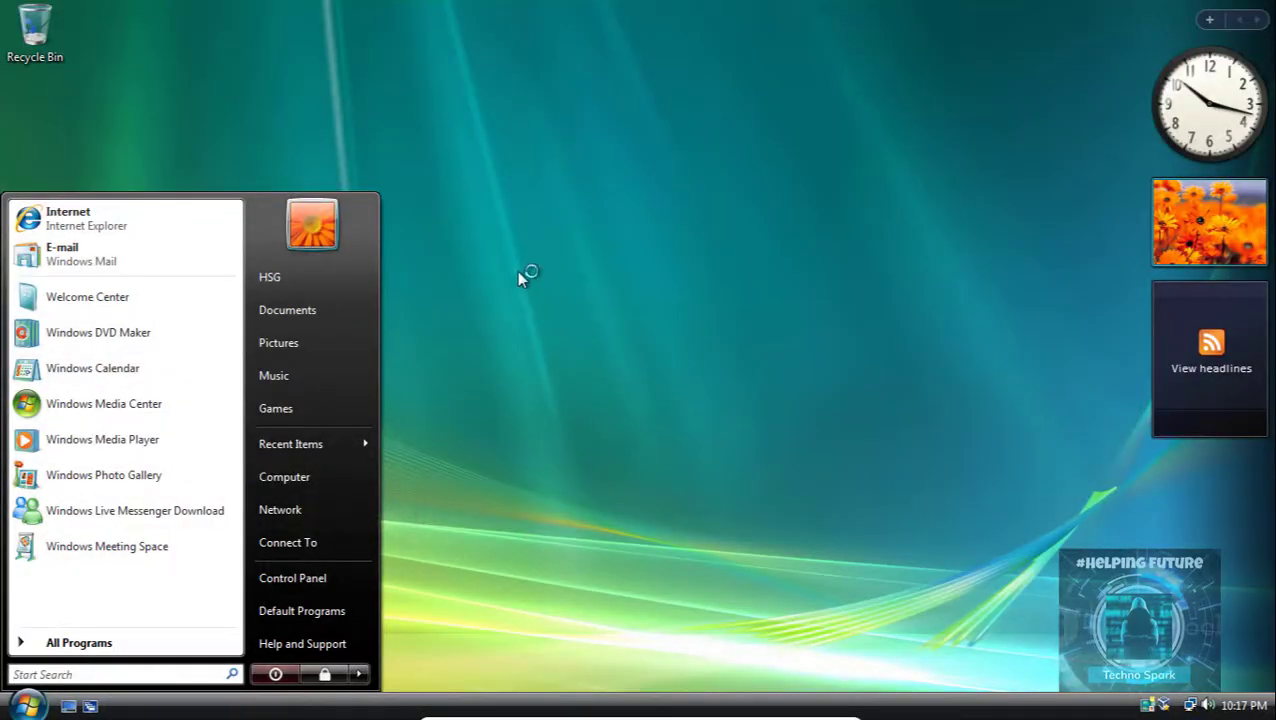
drag(530, 214, 249, 441)
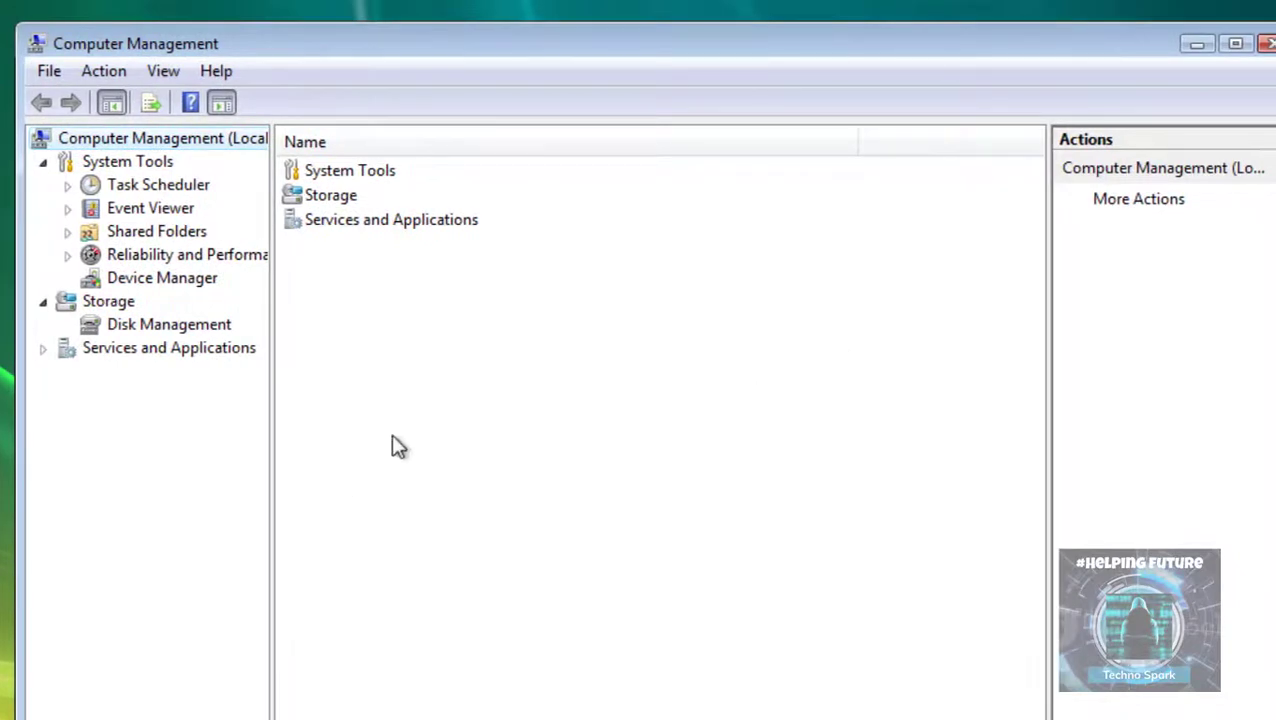
click(112, 326)
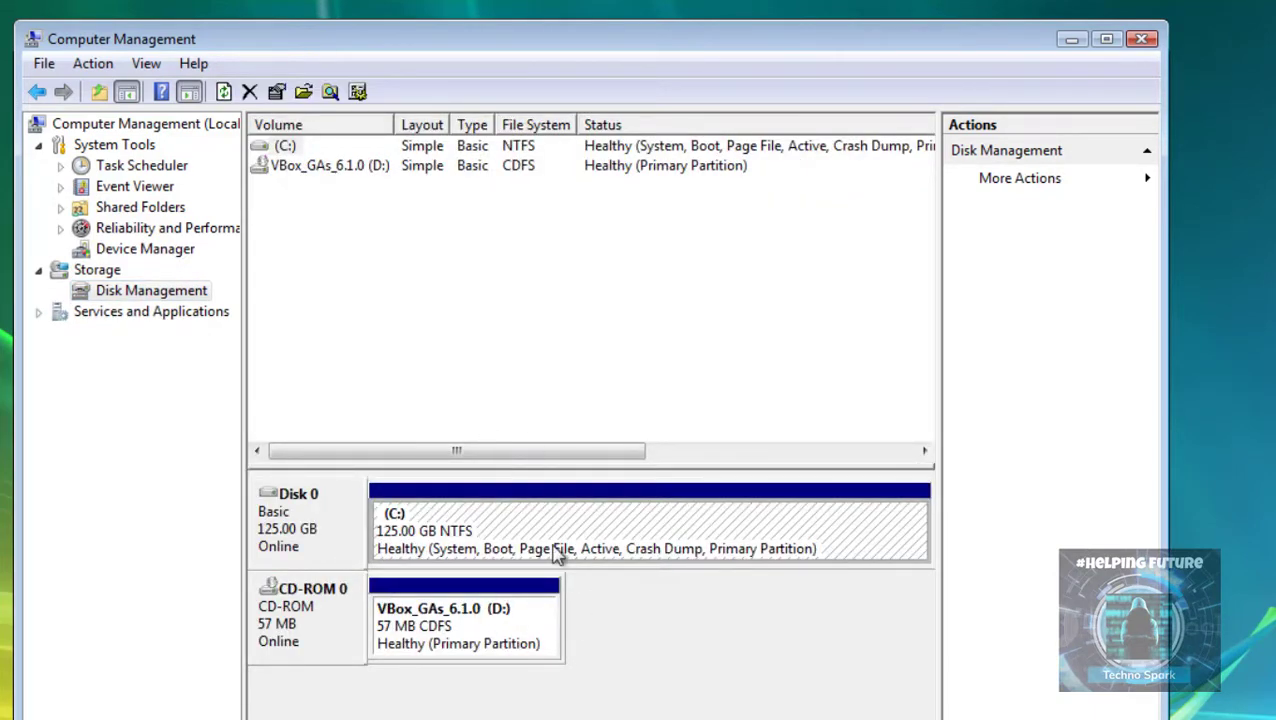
Shrink the C: volume on Disk 0 by 50000 MB
right_click(505, 528)
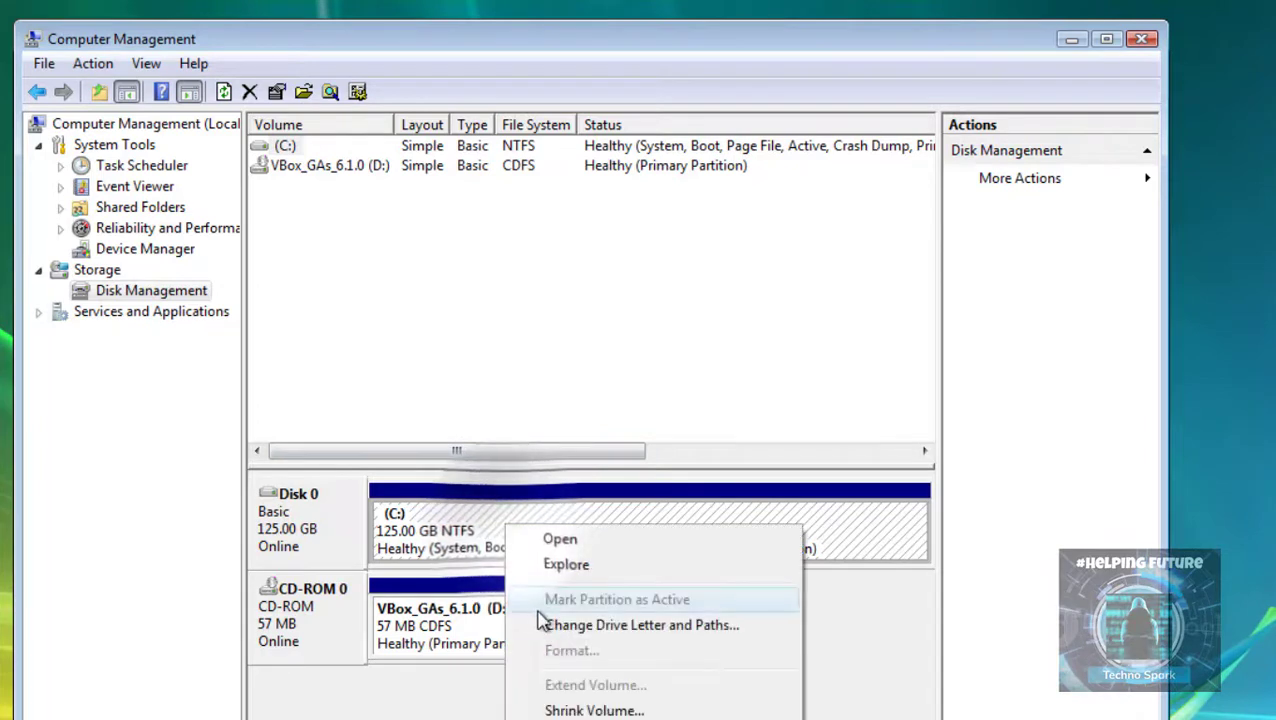
click(565, 710)
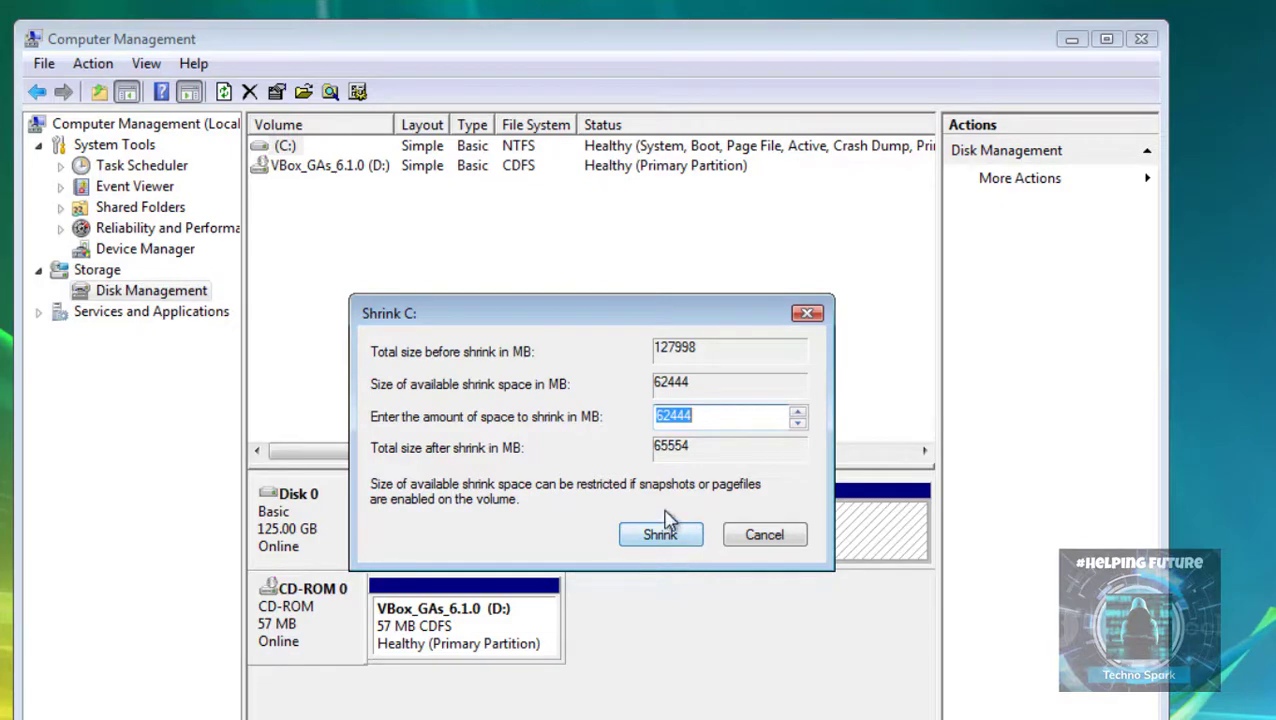
drag(612, 322, 718, 312)
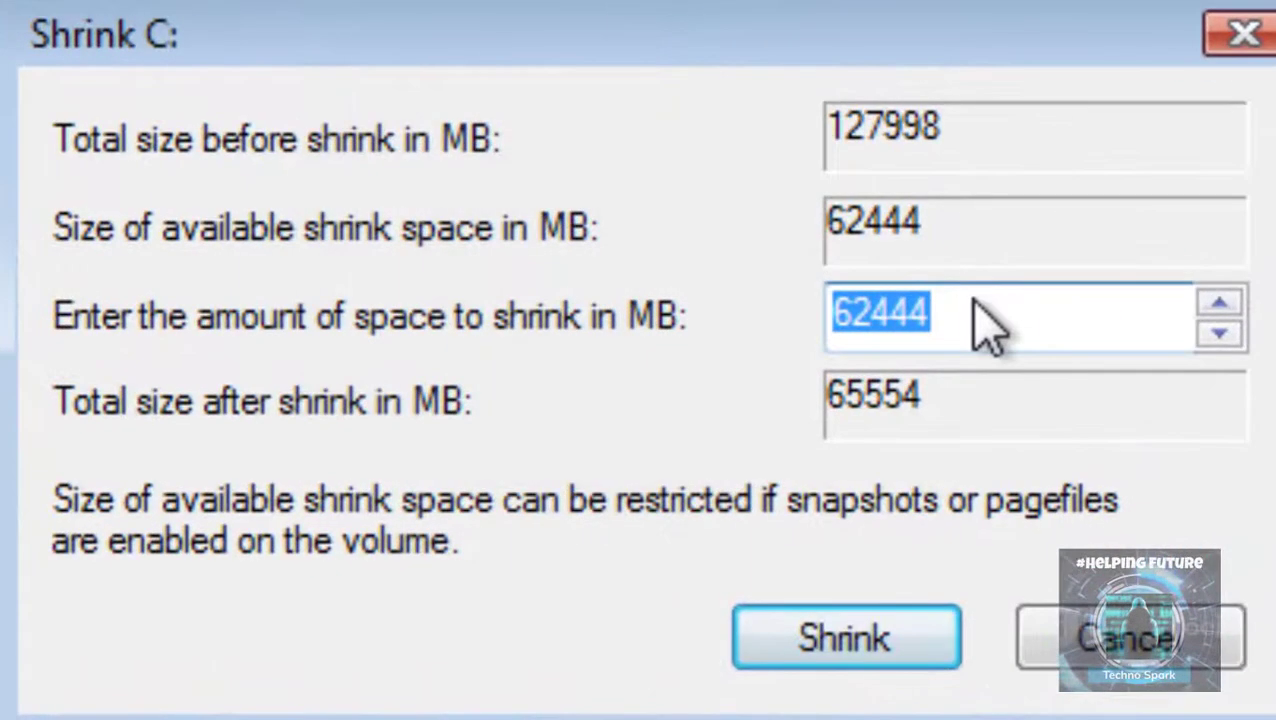
click(788, 419)
drag(980, 300, 730, 314)
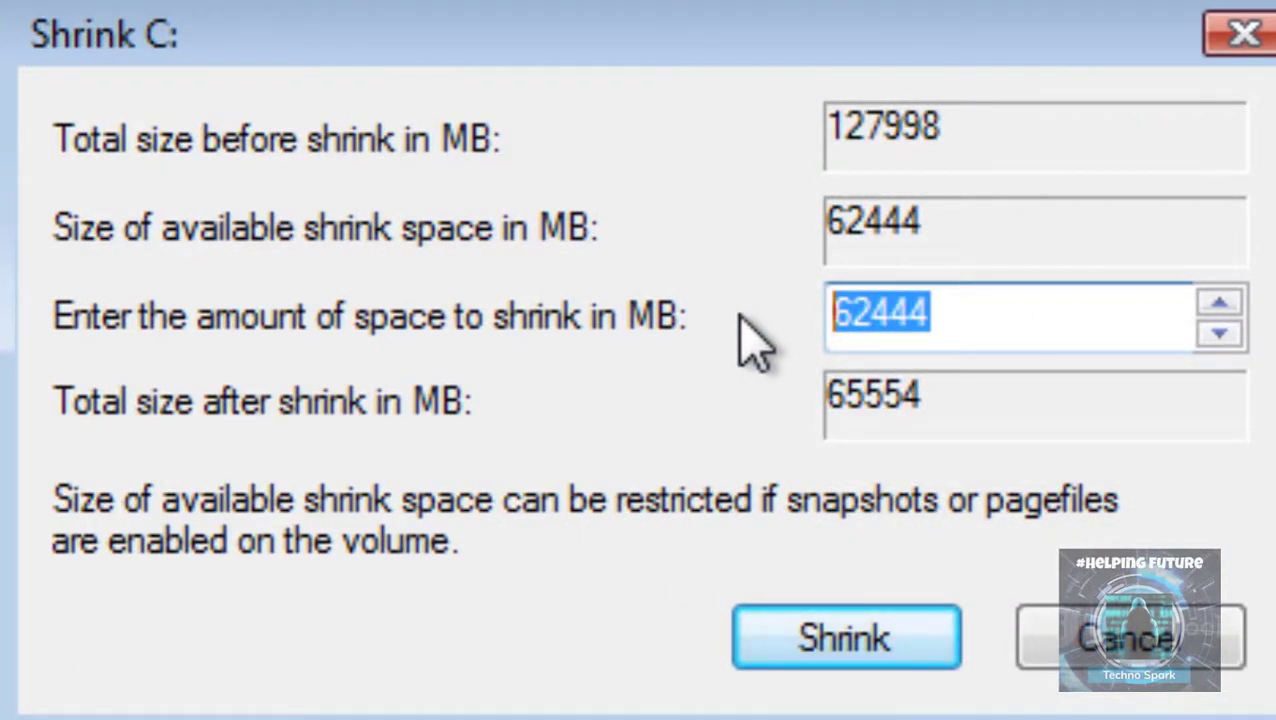
text(50)
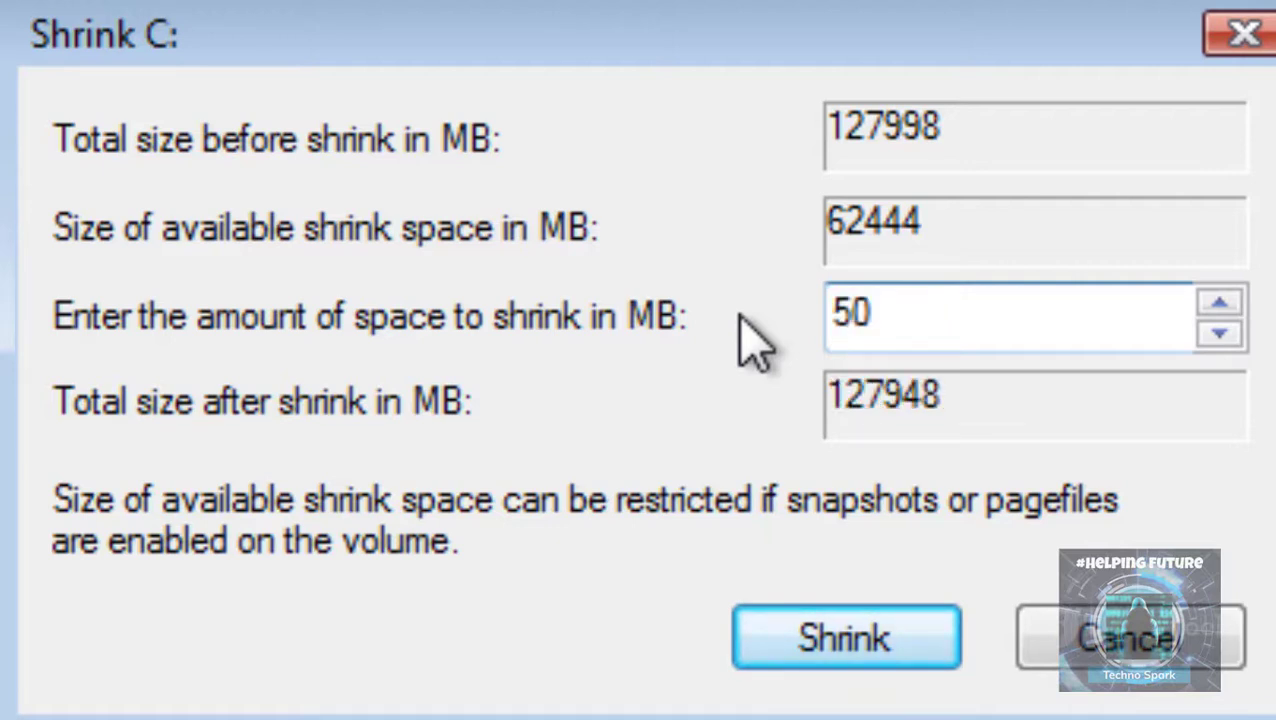
text(000)
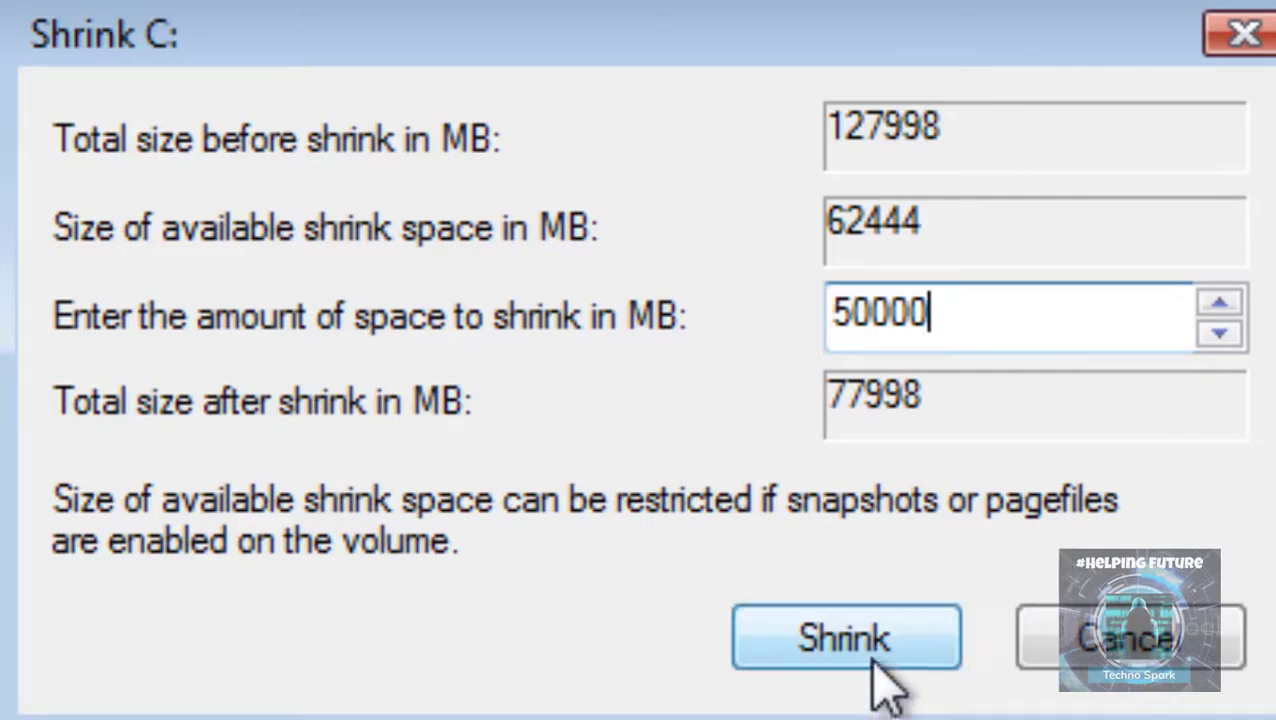
click(846, 638)
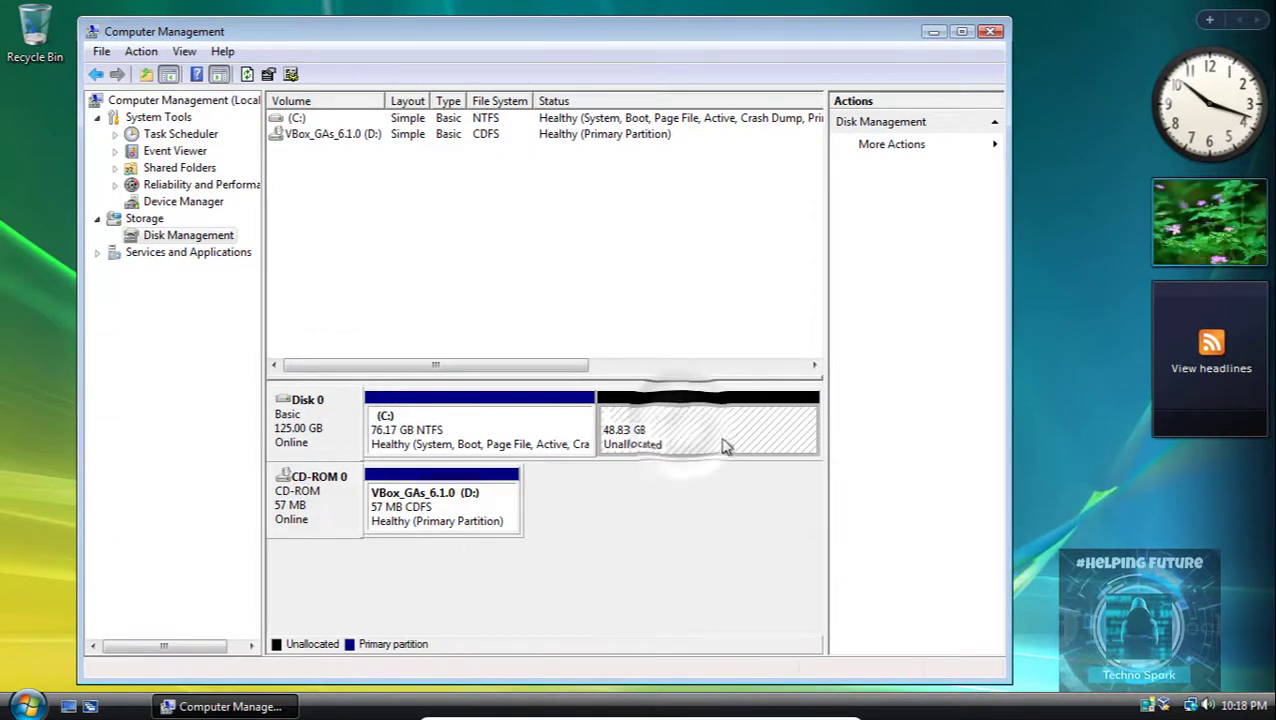
Set up a new simple volume in Disk 0's unallocated space with a size of 49999 MB and drive letter E
right_click(726, 446)
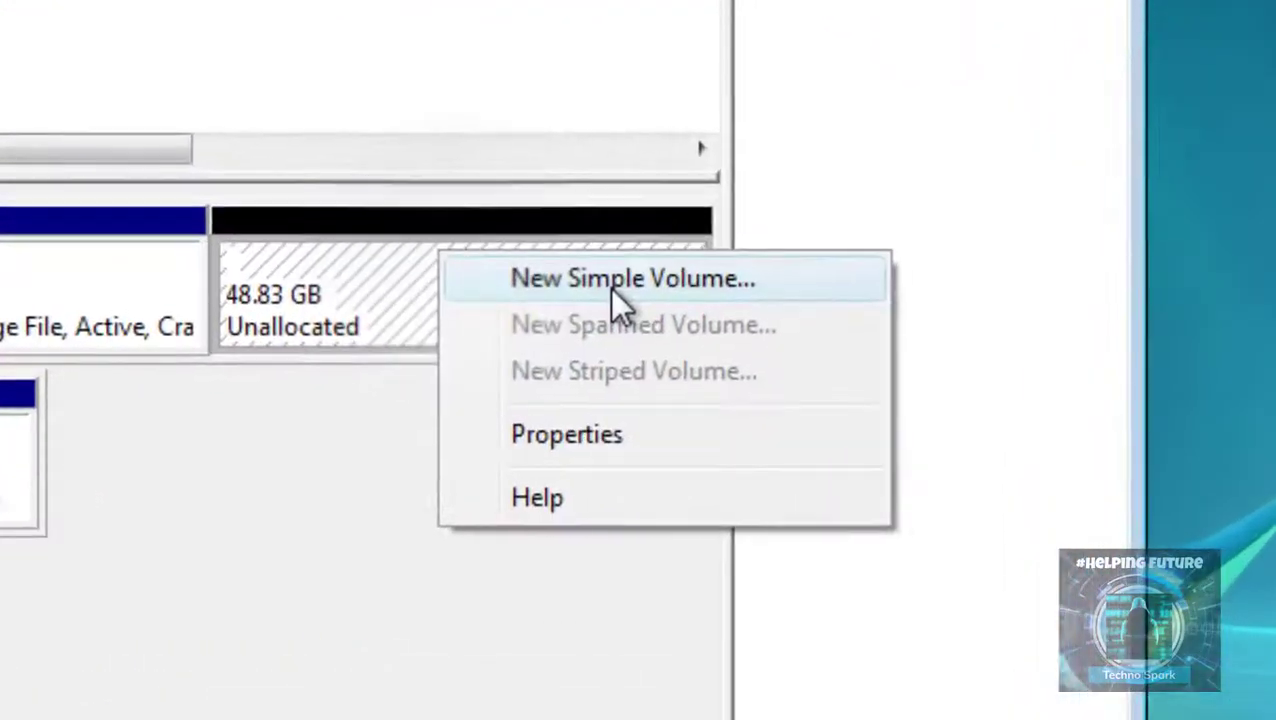
click(762, 424)
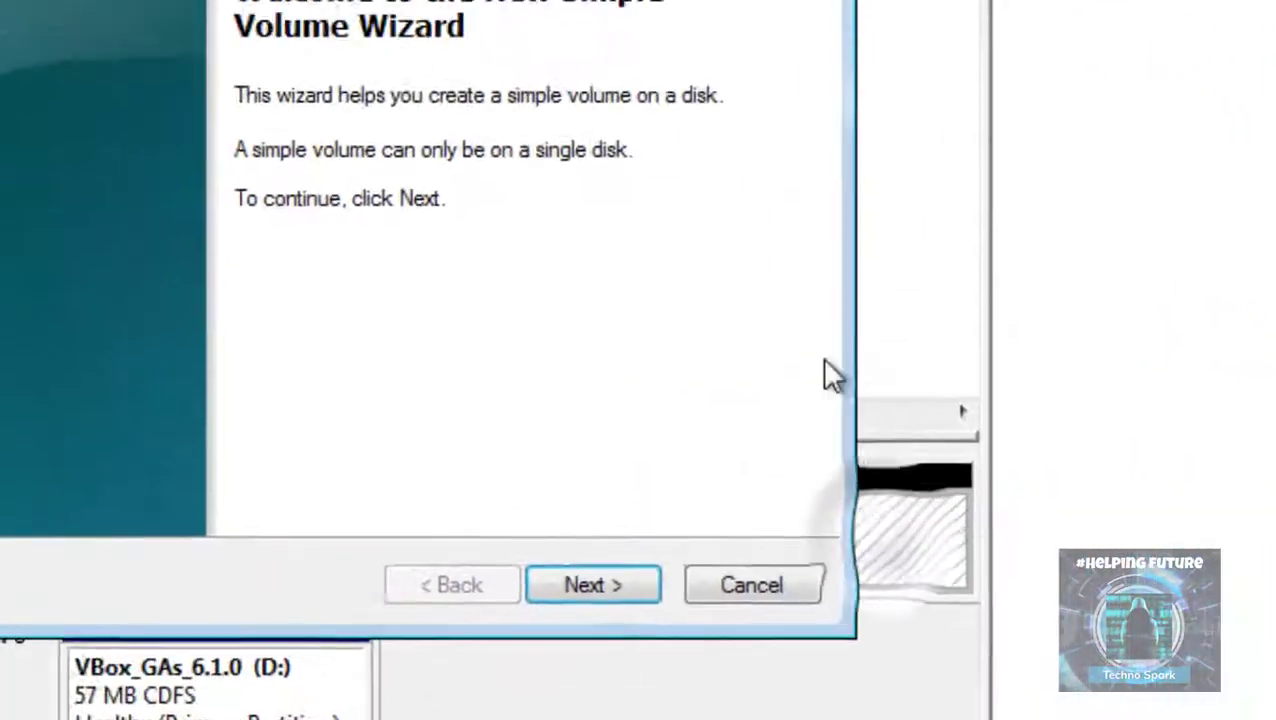
click(593, 585)
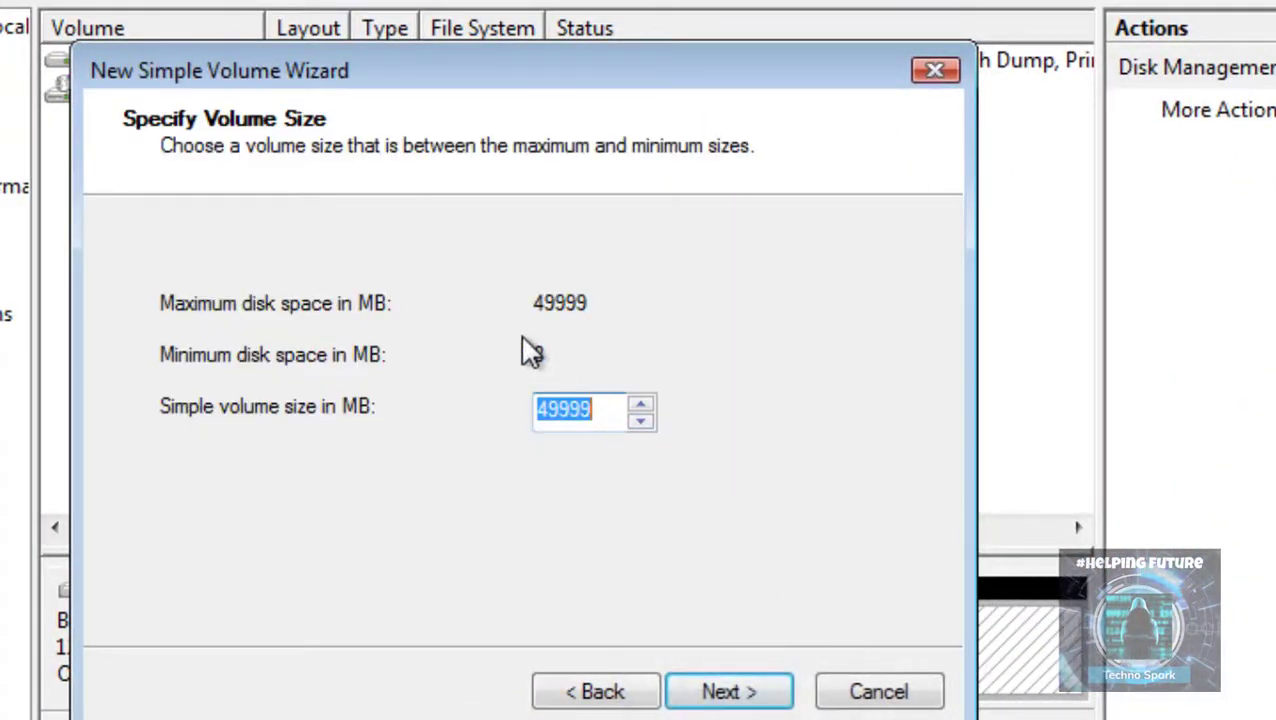
click(728, 692)
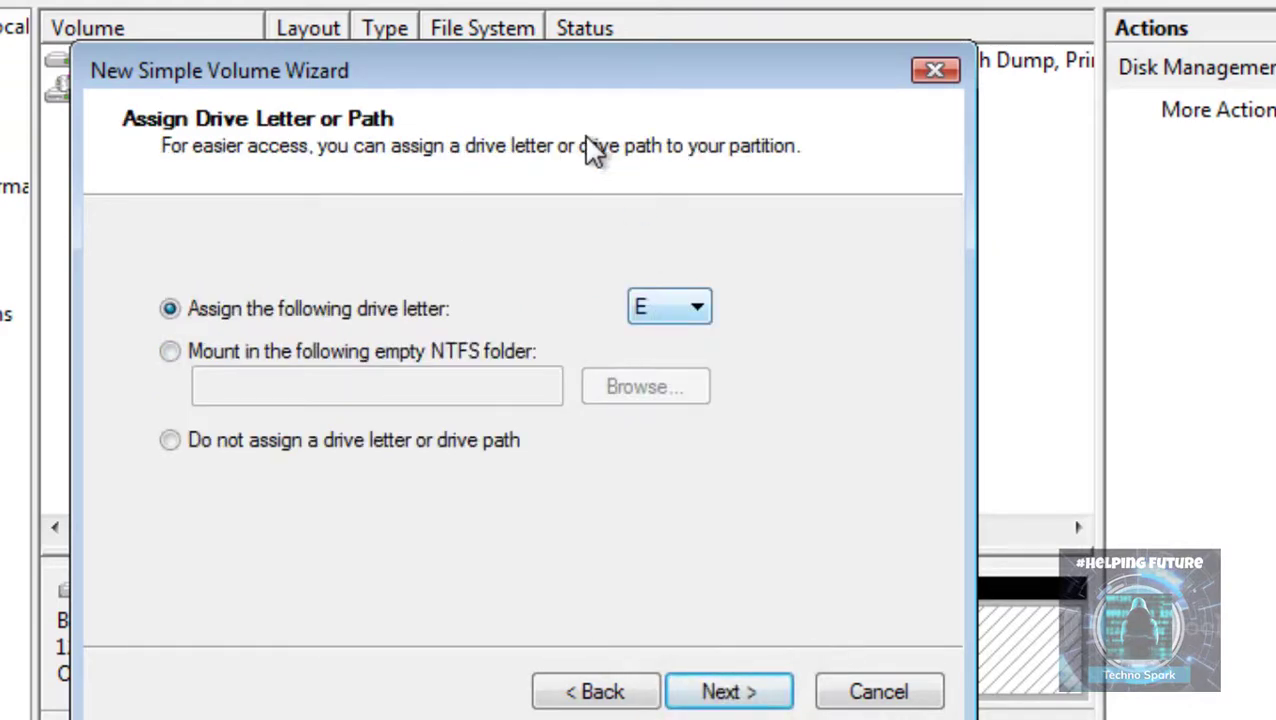
drag(615, 100, 912, 135)
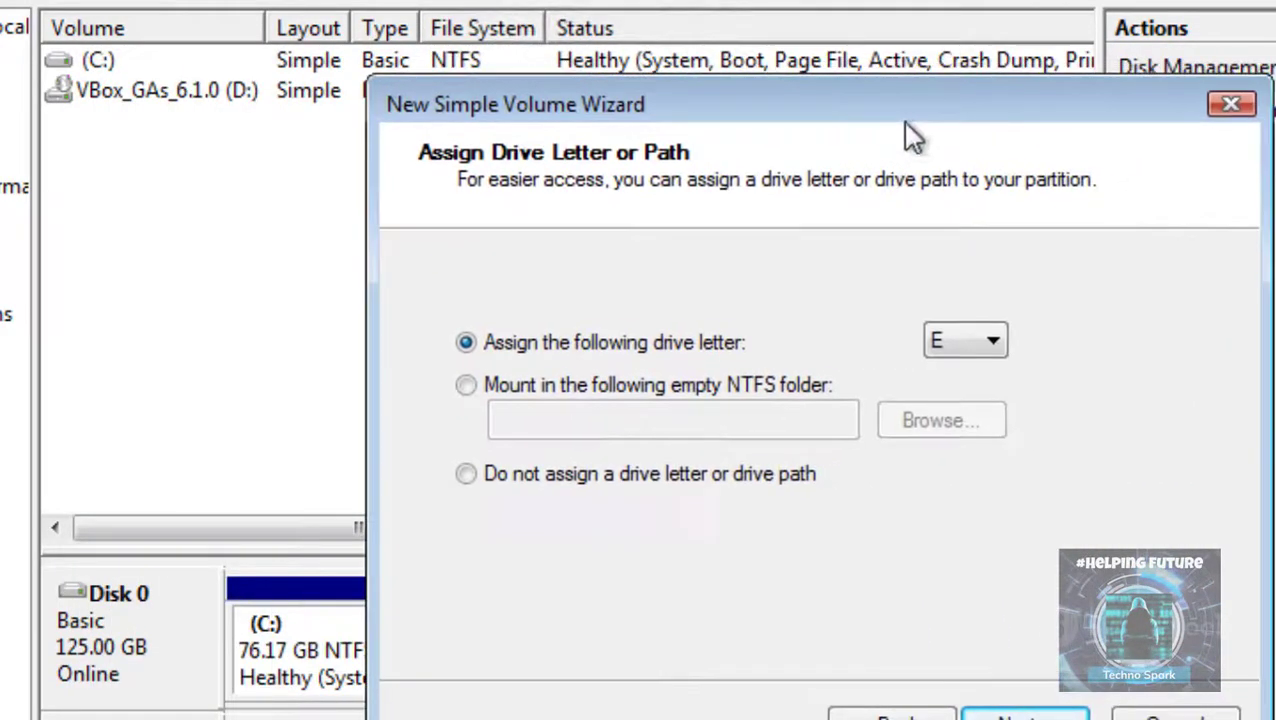
click(977, 347)
click(976, 347)
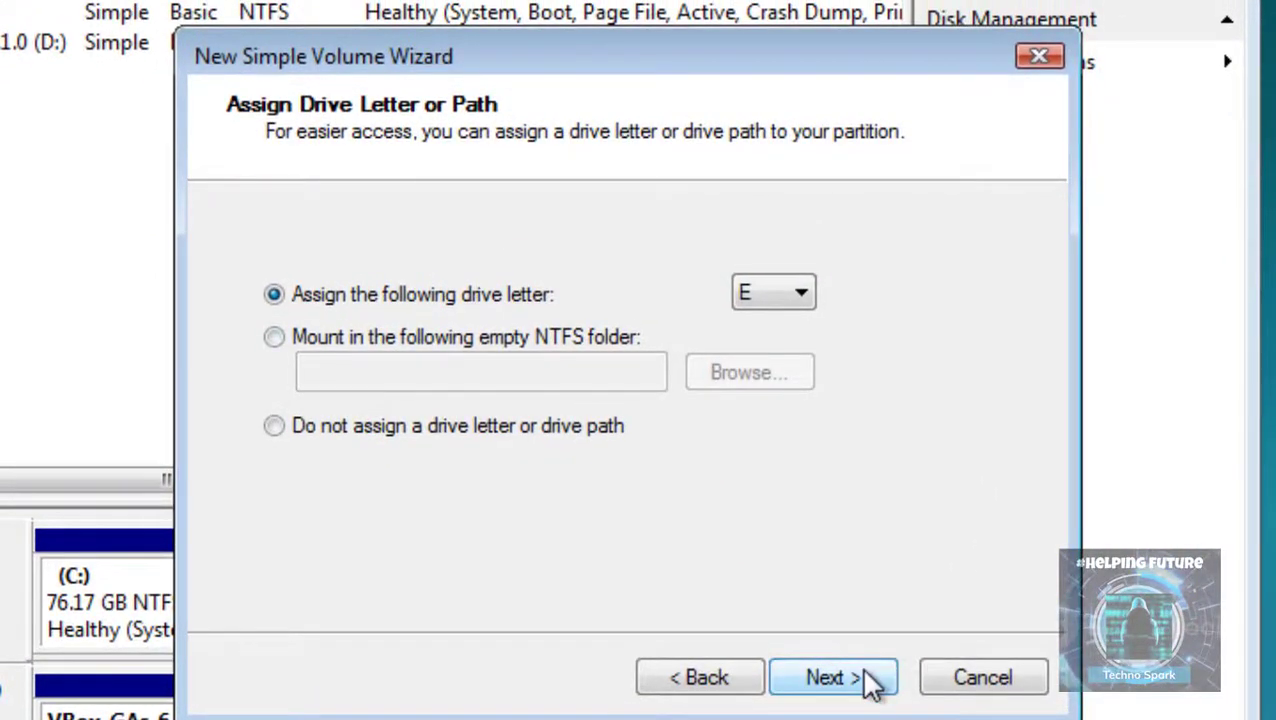
click(832, 678)
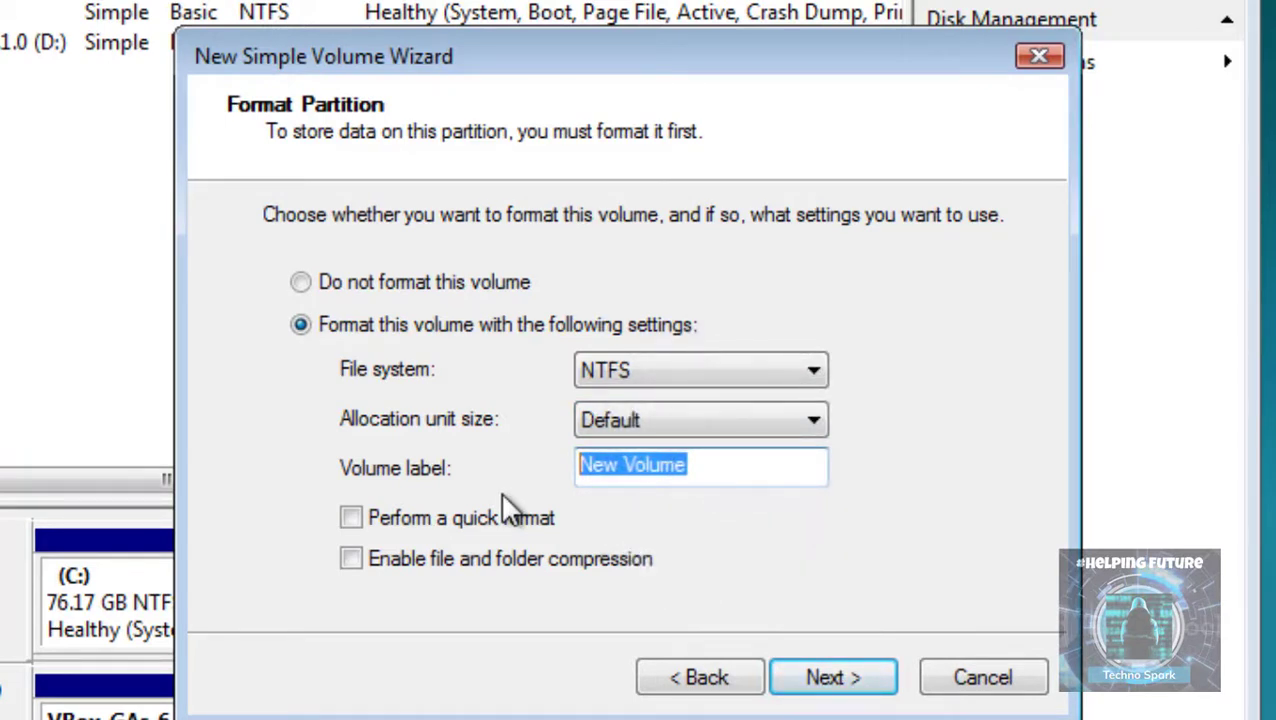
Label the new volume Windows 7, enable quick format with NTFS and the default allocation unit size, and finish creating it
text(Windows 7)
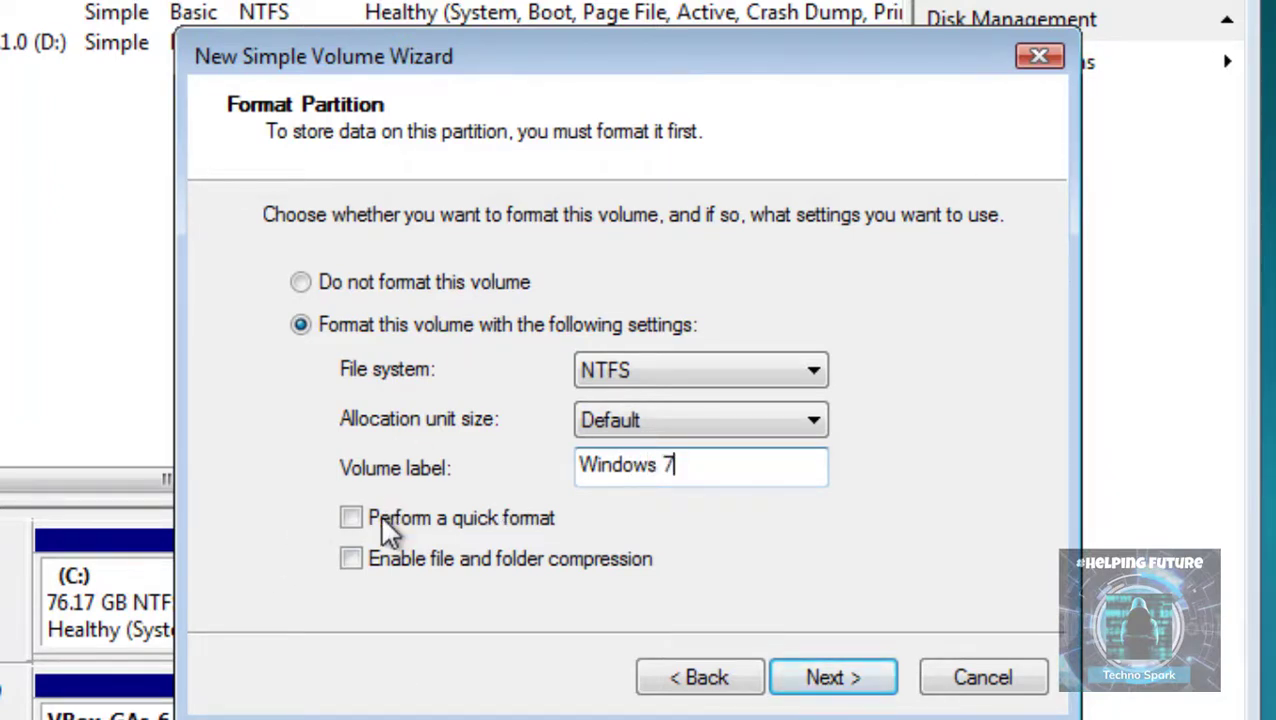
click(350, 519)
click(840, 680)
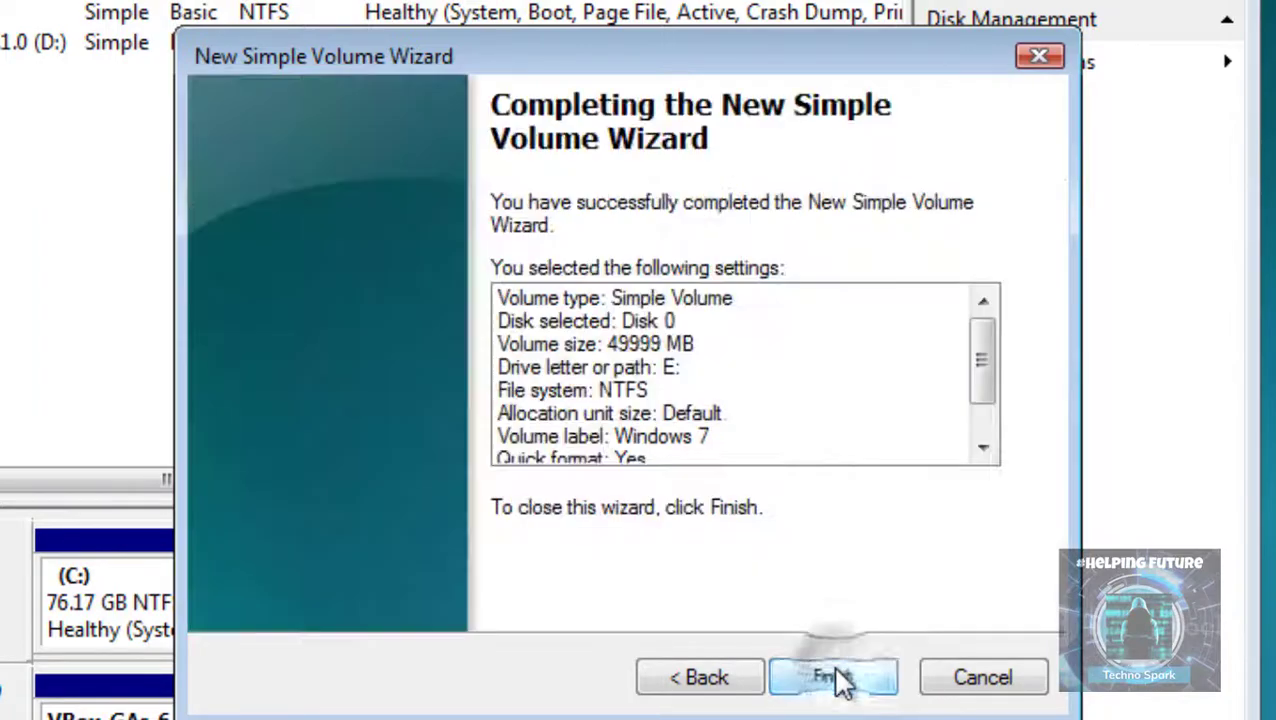
click(817, 677)
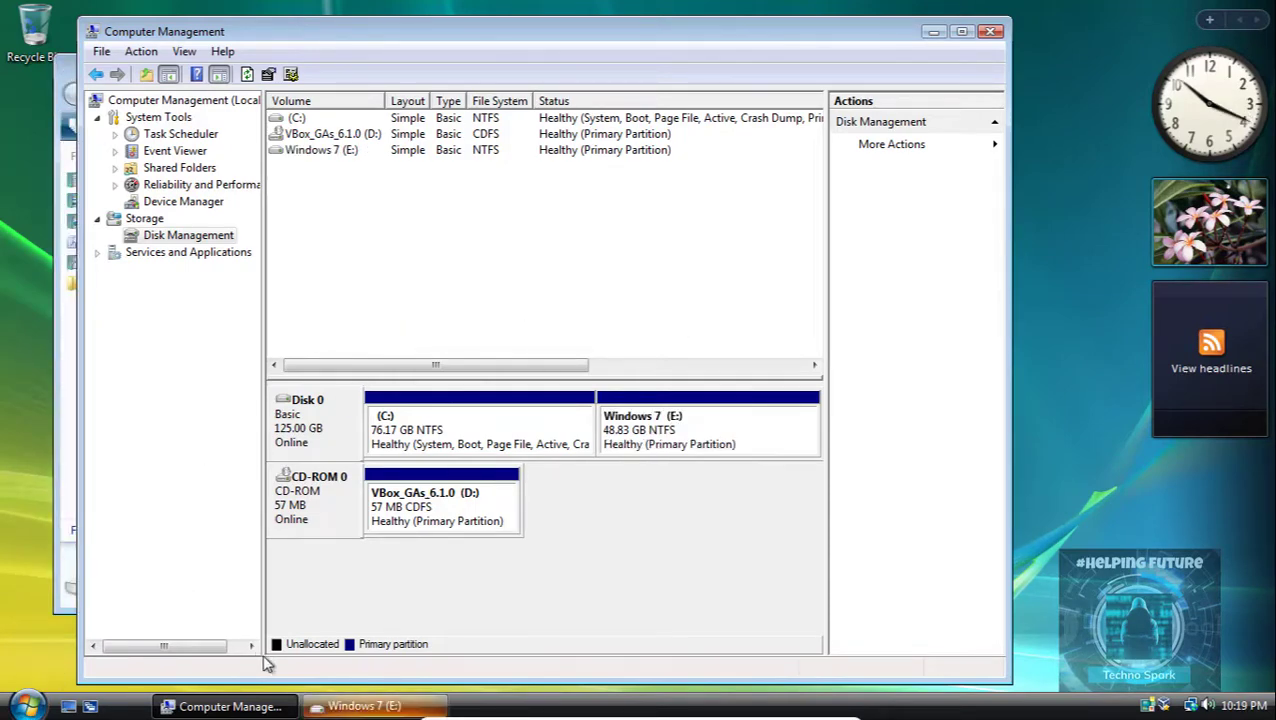
Minimize Computer Management, check the Windows 7 (E:) drive among the drives in Computer, and close the folder window
click(933, 31)
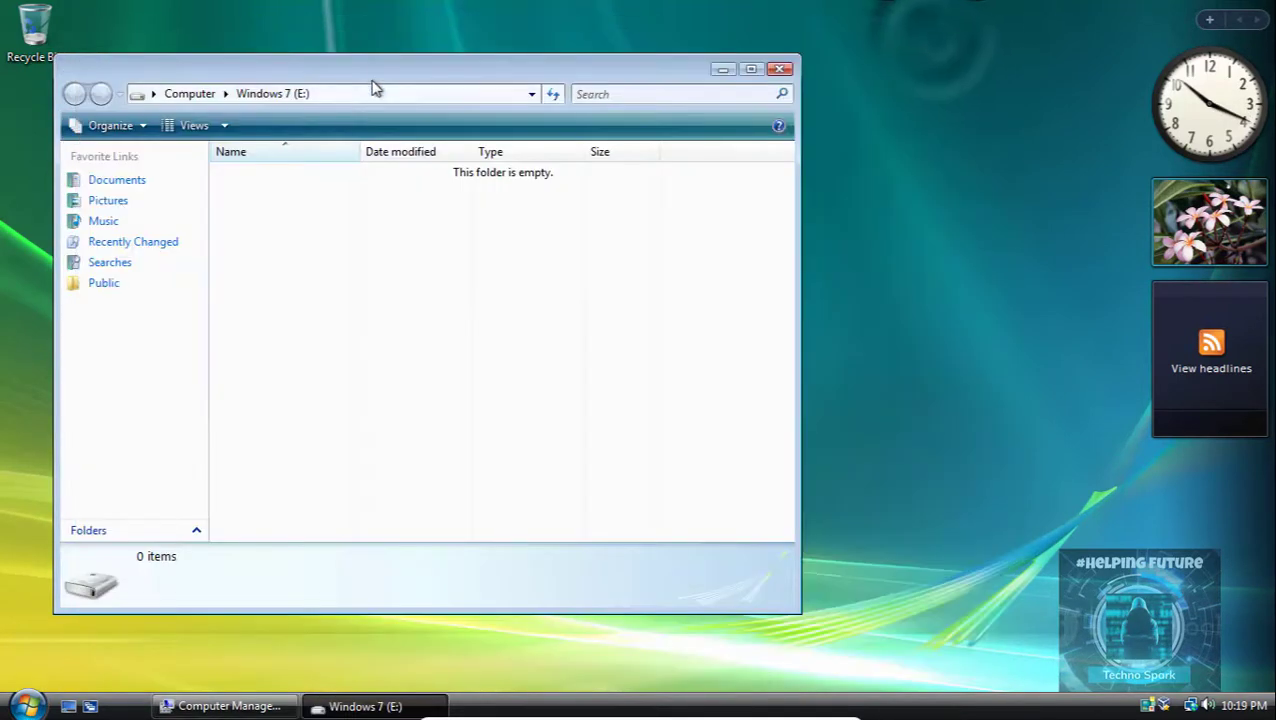
drag(372, 84, 416, 74)
click(250, 86)
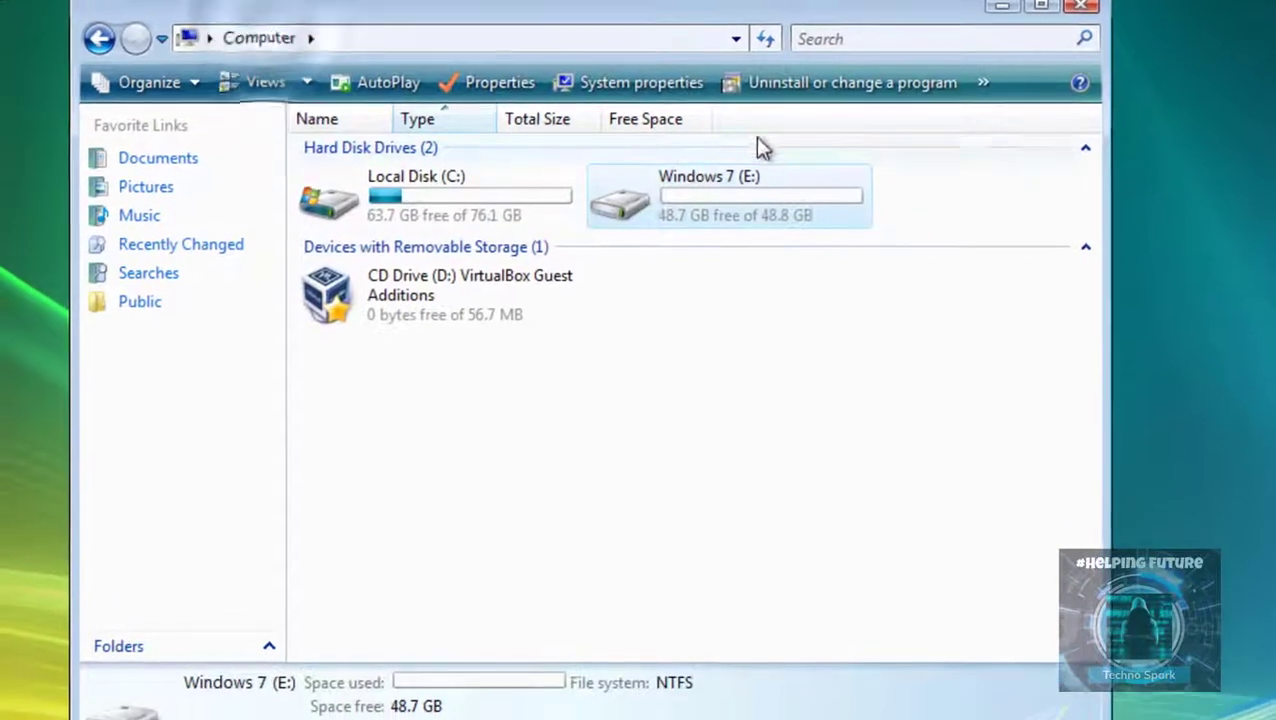
click(955, 205)
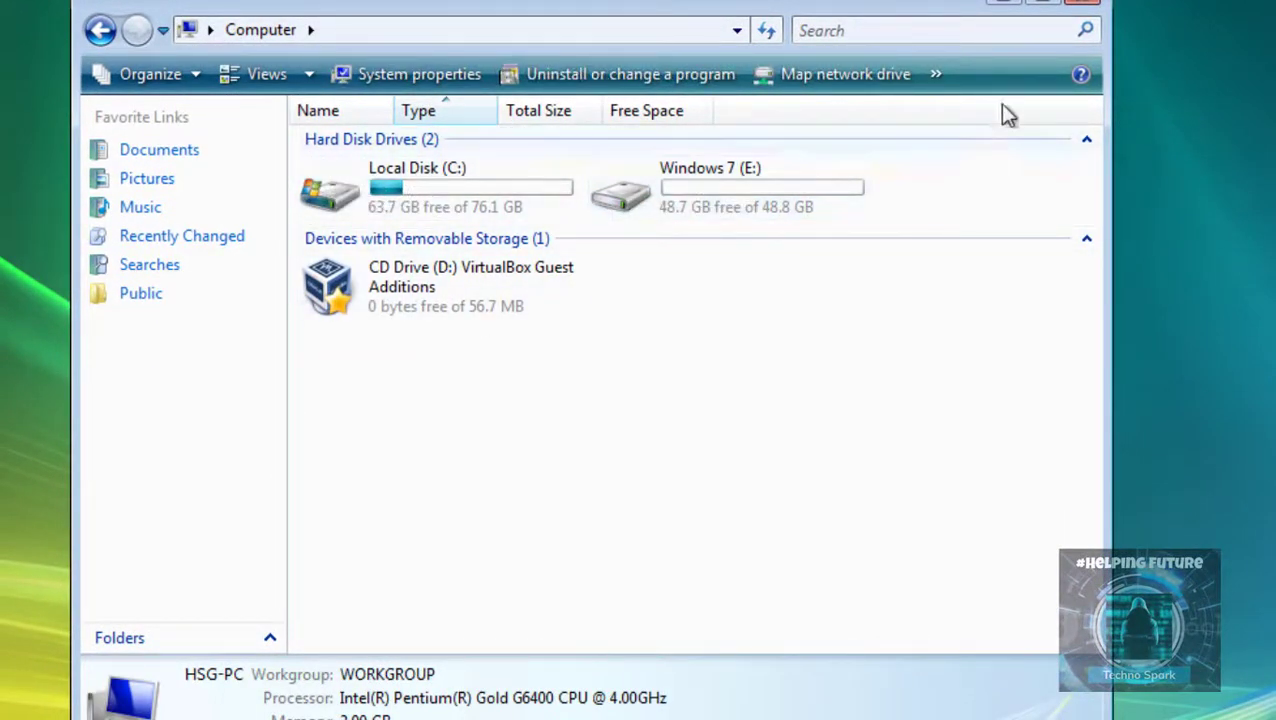
click(975, 182)
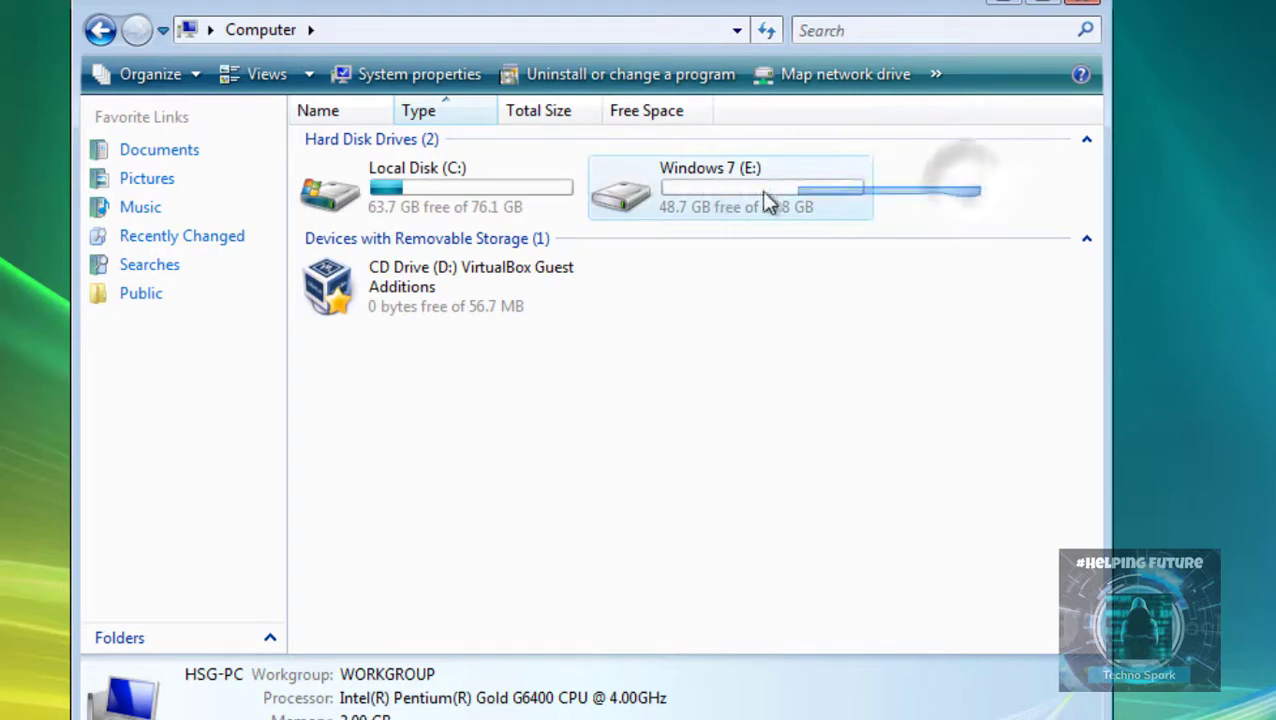
click(1086, 4)
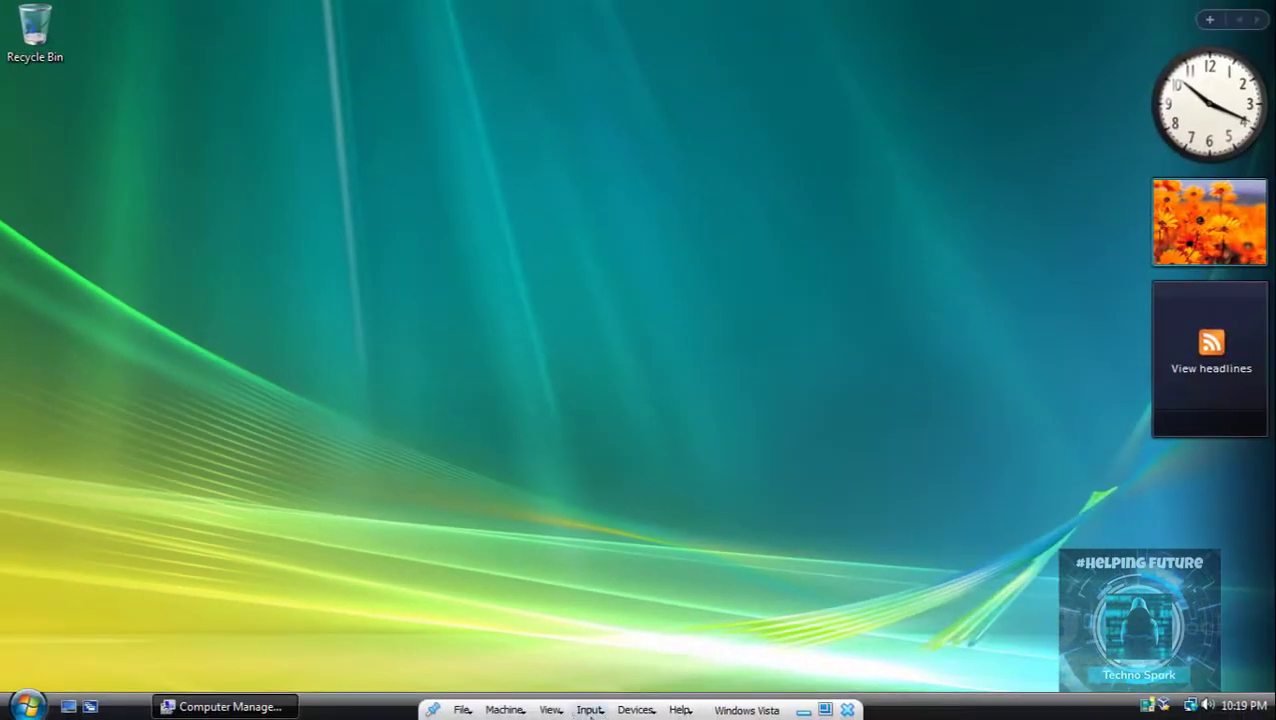
click(549, 707)
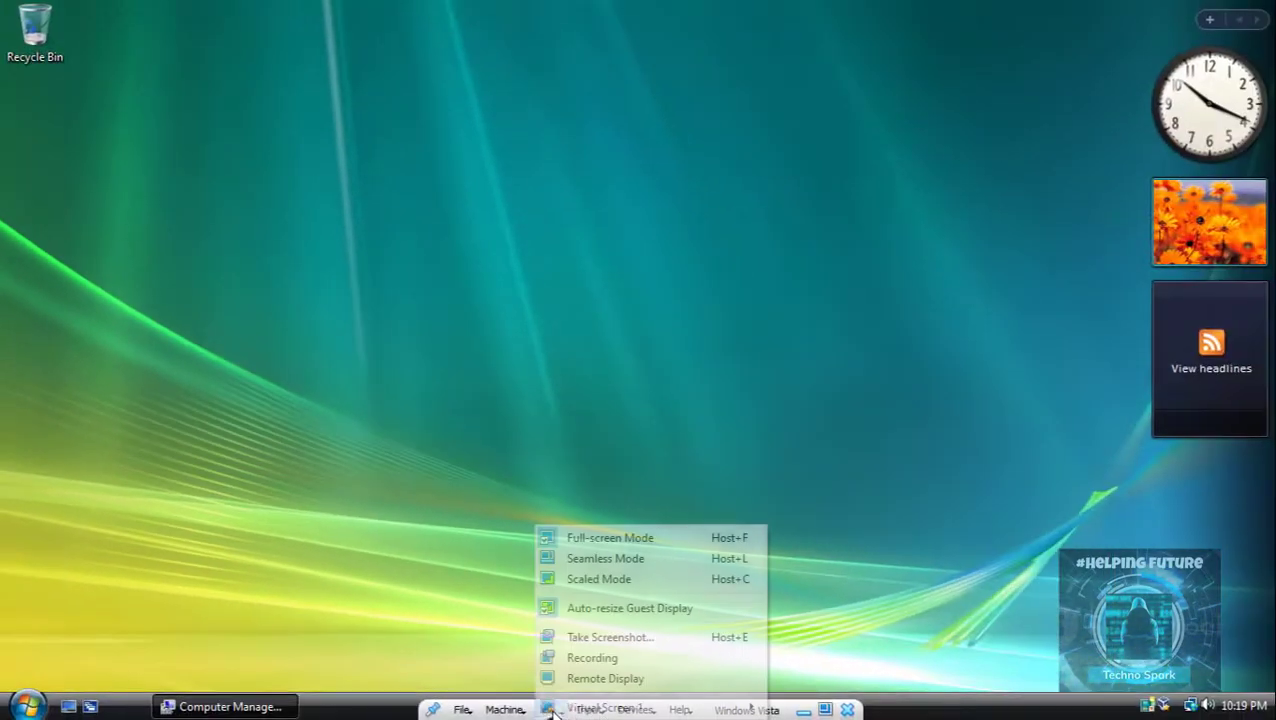
click(495, 717)
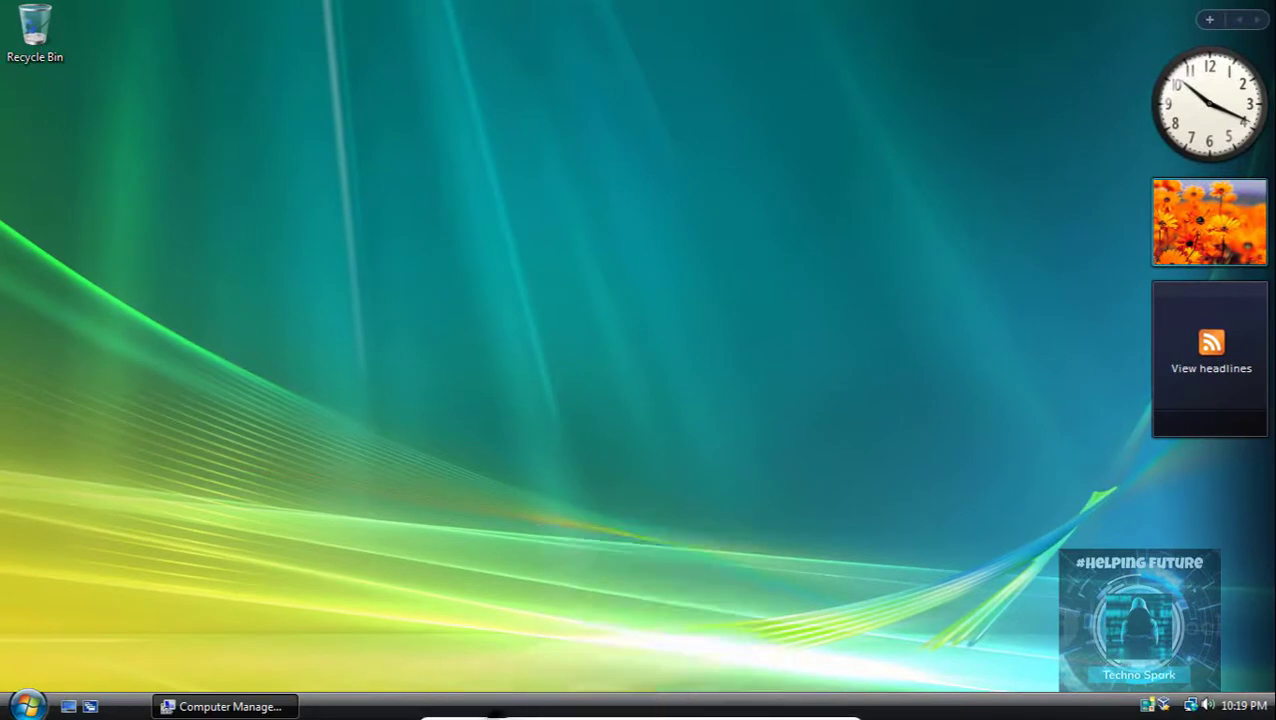
Load the Windows 7 installation disk image into the virtual machine's optical drive
click(634, 710)
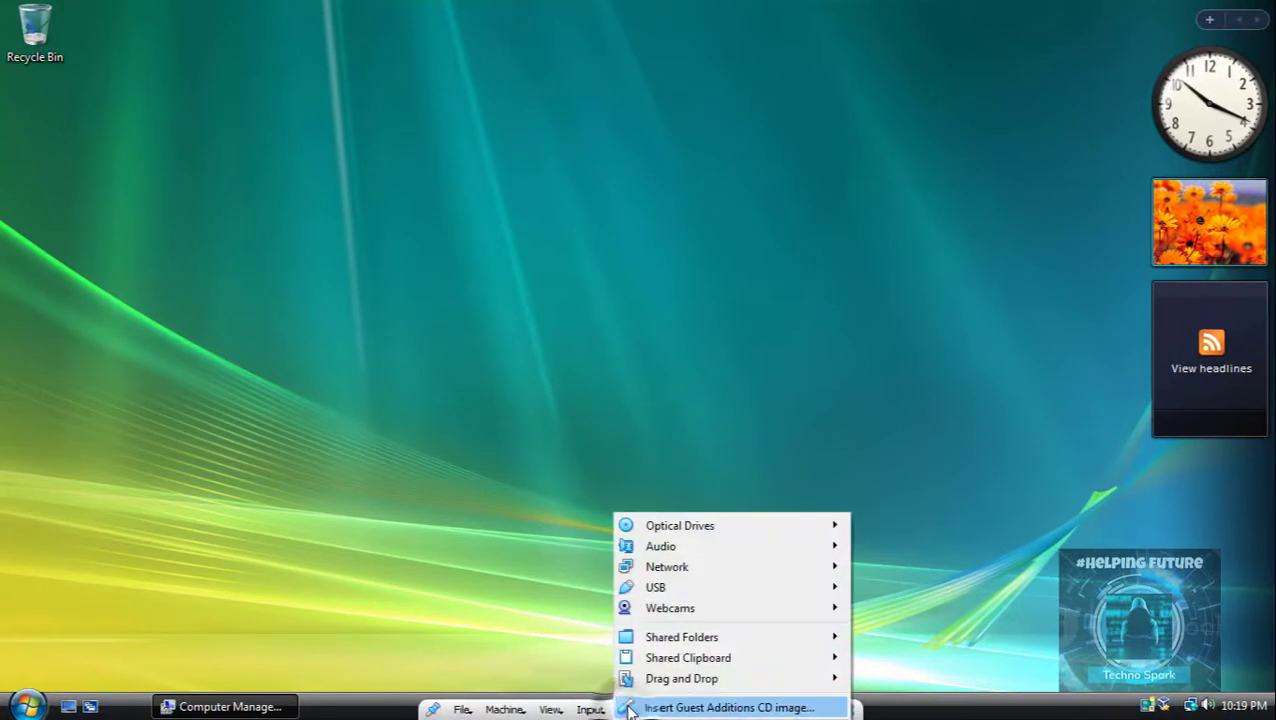
click(645, 530)
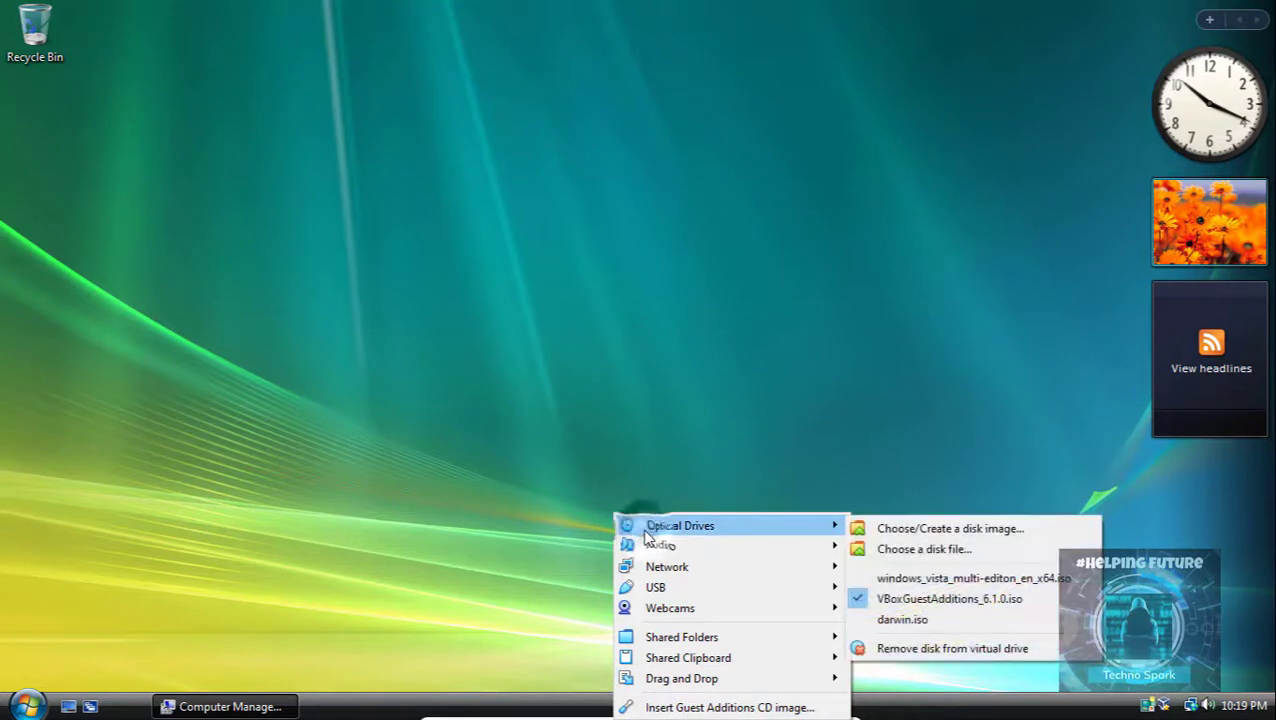
click(719, 535)
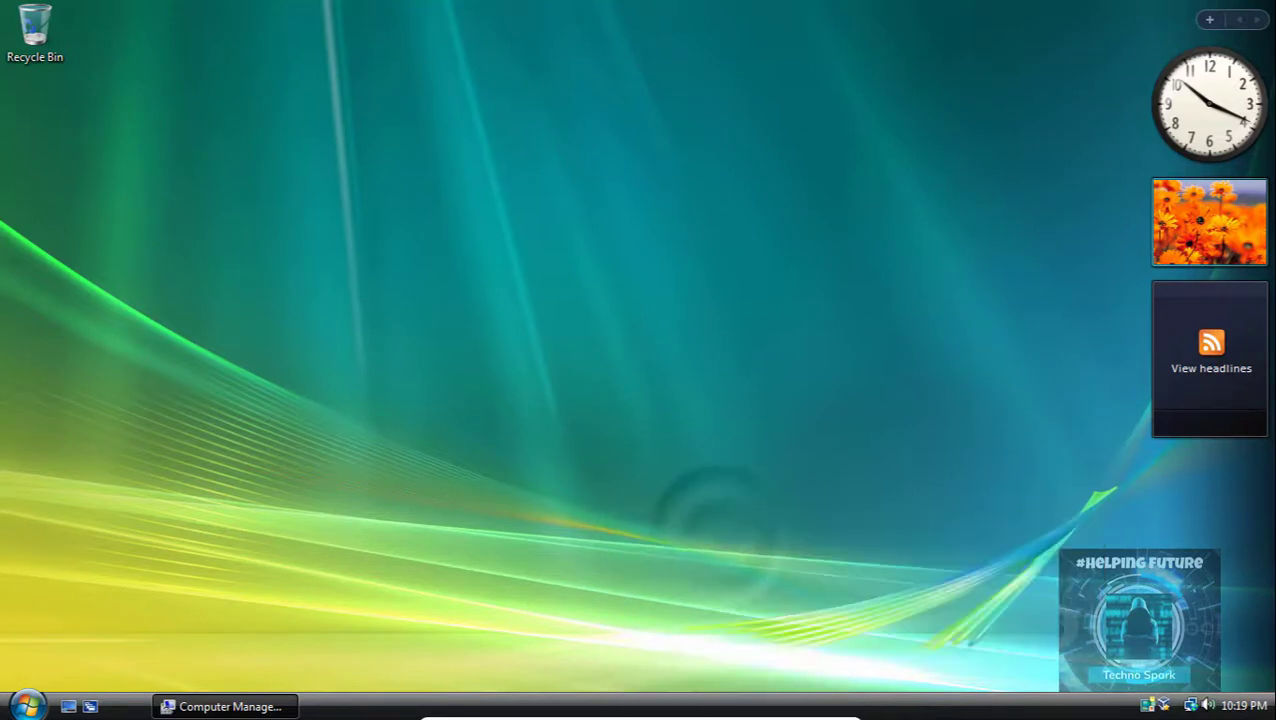
click(745, 534)
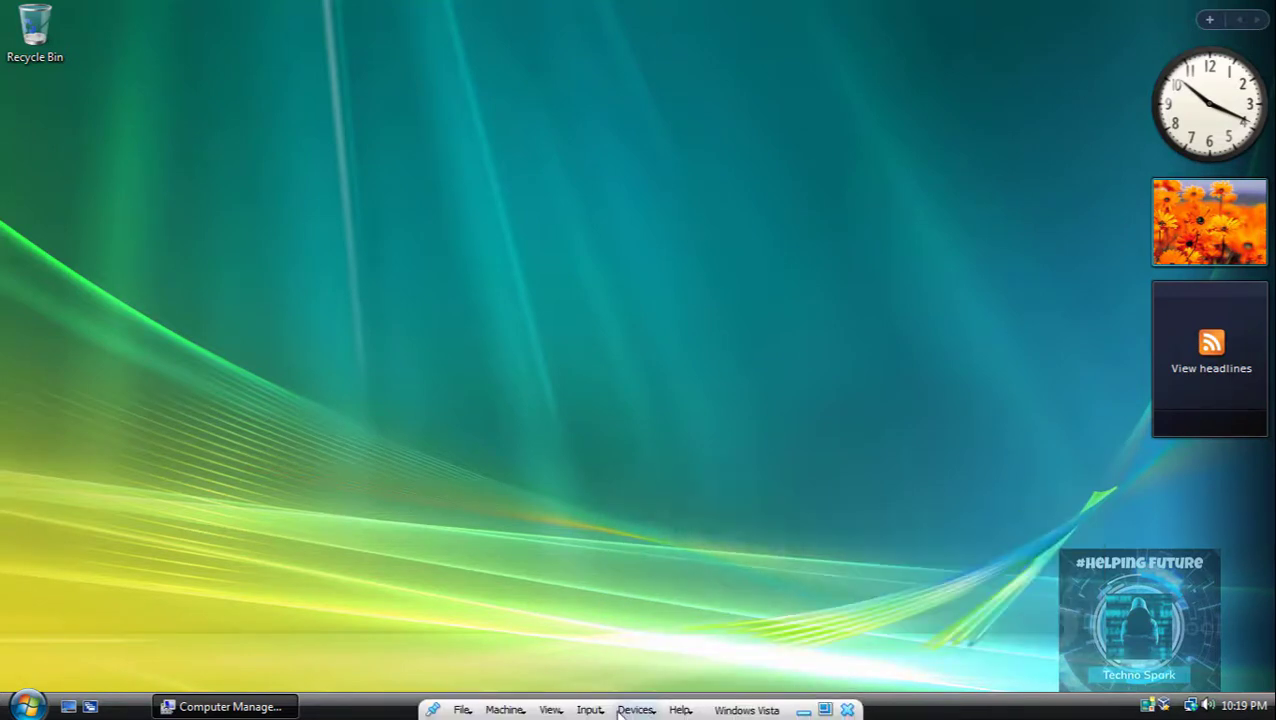
click(634, 709)
click(660, 525)
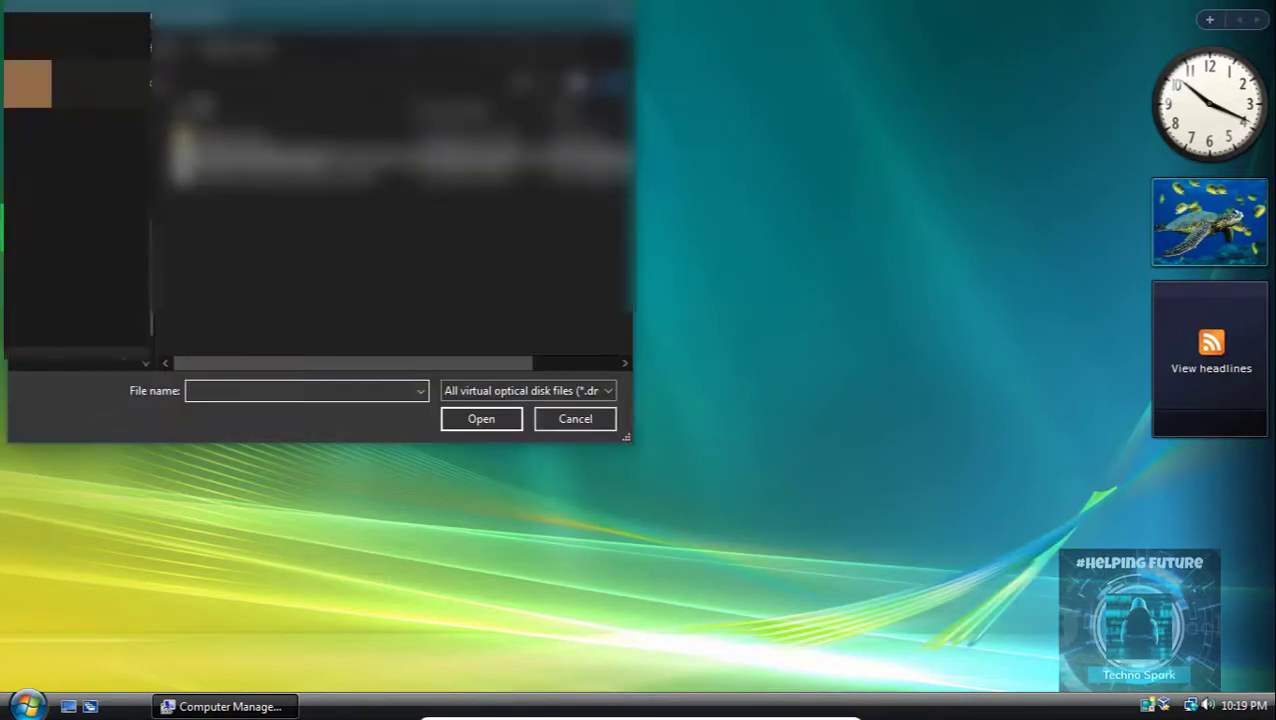
click(160, 47)
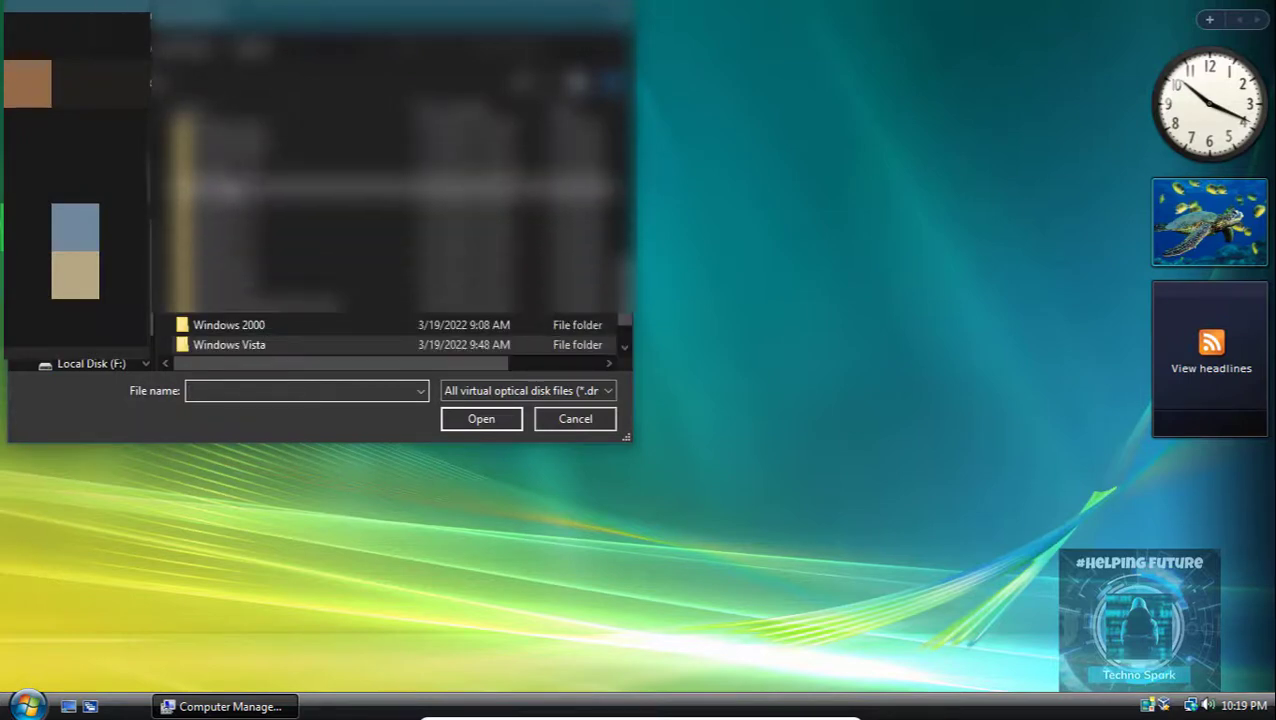
double_click(262, 188)
double_click(263, 213)
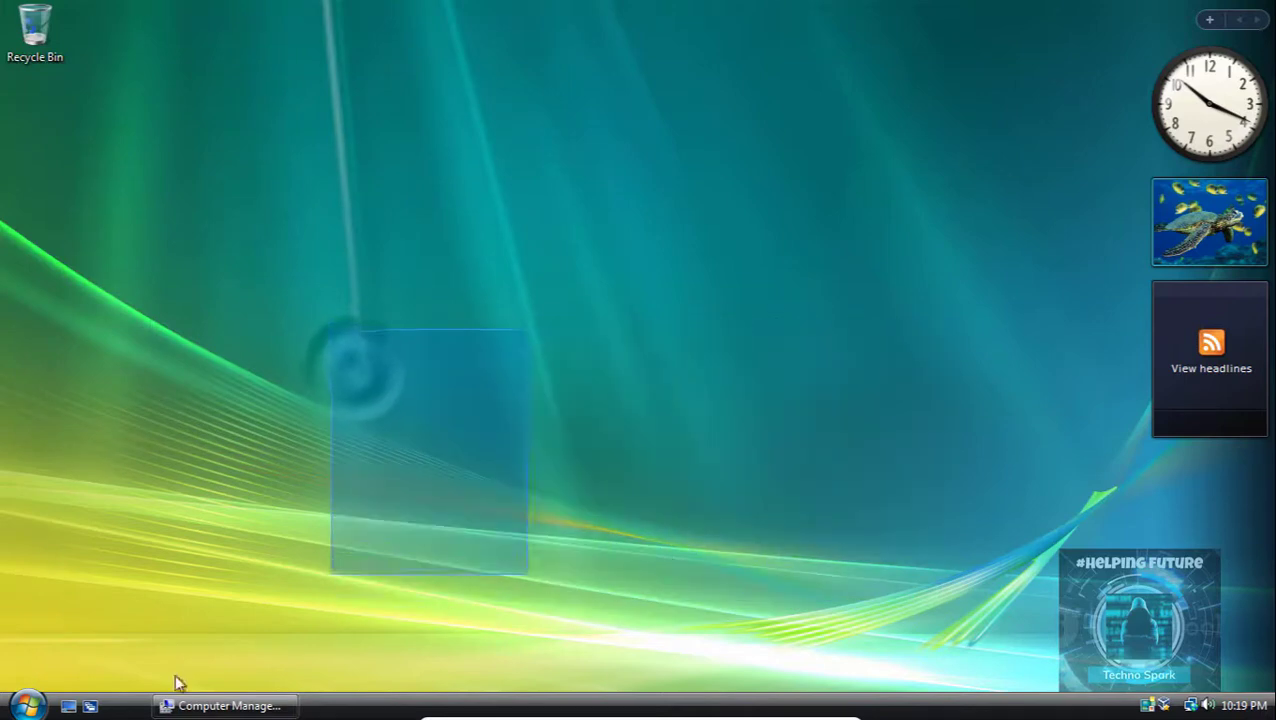
Close Computer Management and run setup from the DVD_ROM disc in CD Drive (D:), granting it permission to continue
click(220, 706)
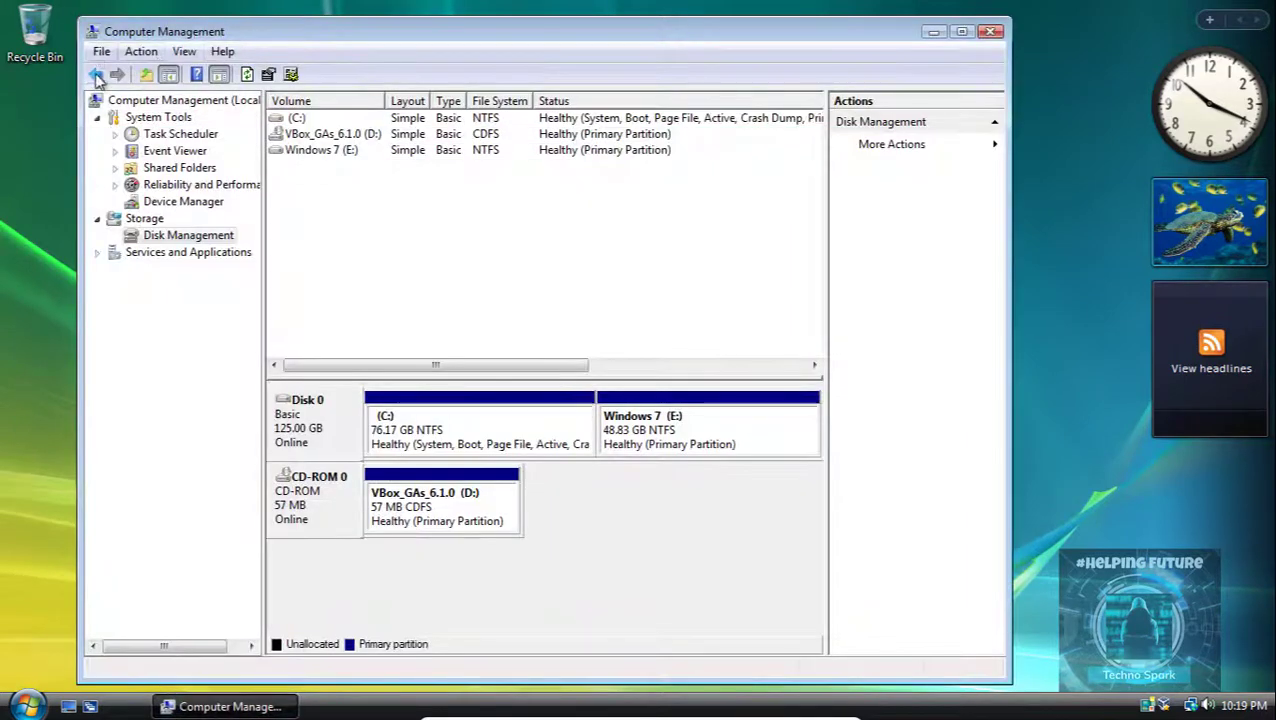
click(989, 31)
click(27, 706)
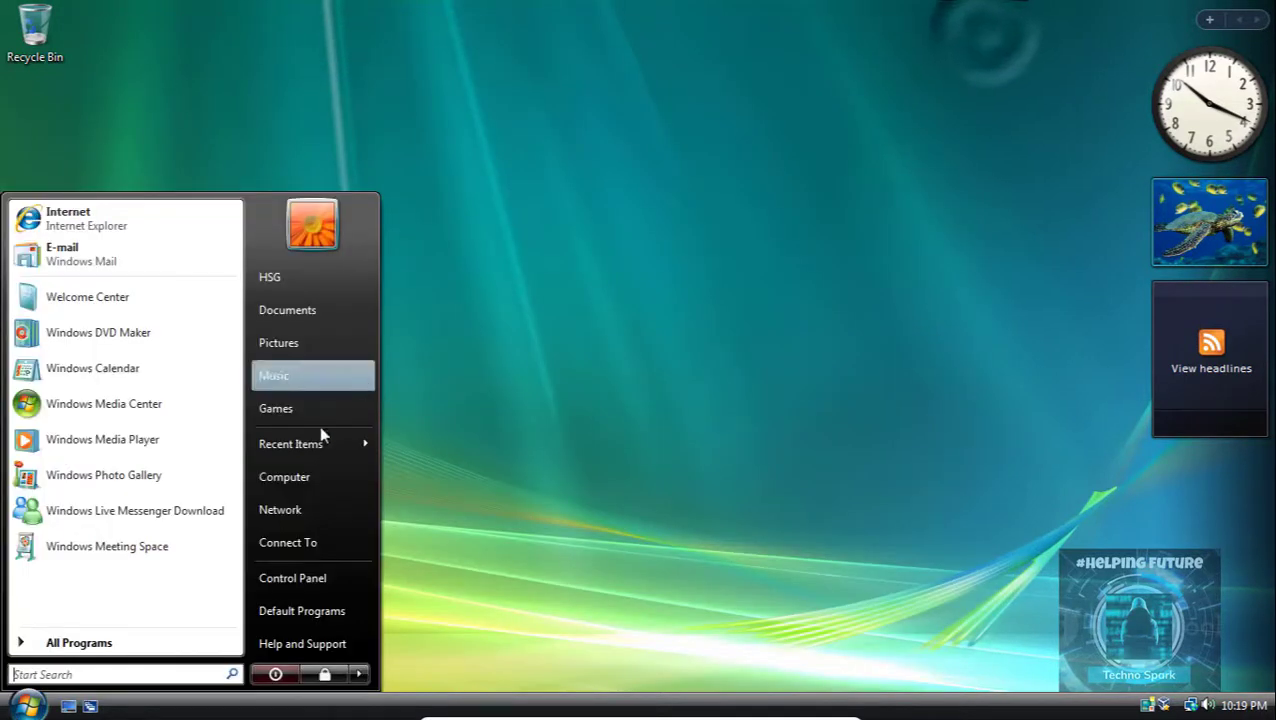
click(308, 476)
drag(422, 374, 347, 258)
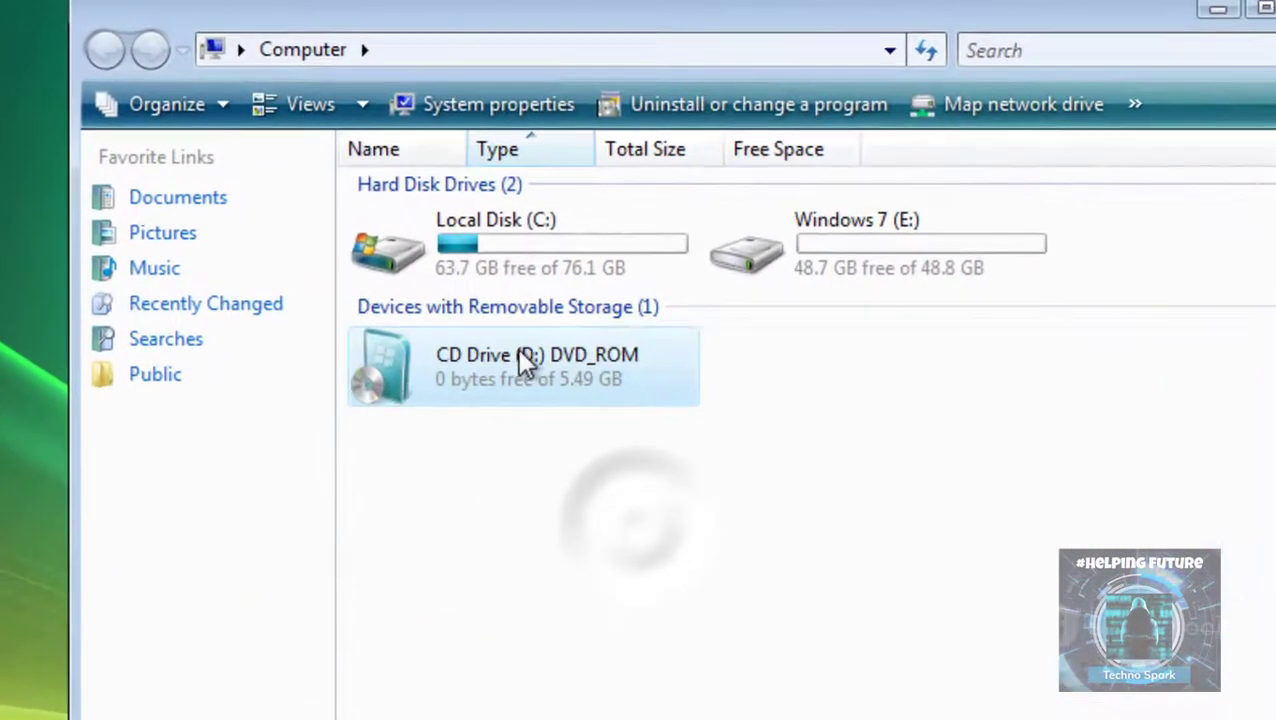
double_click(431, 305)
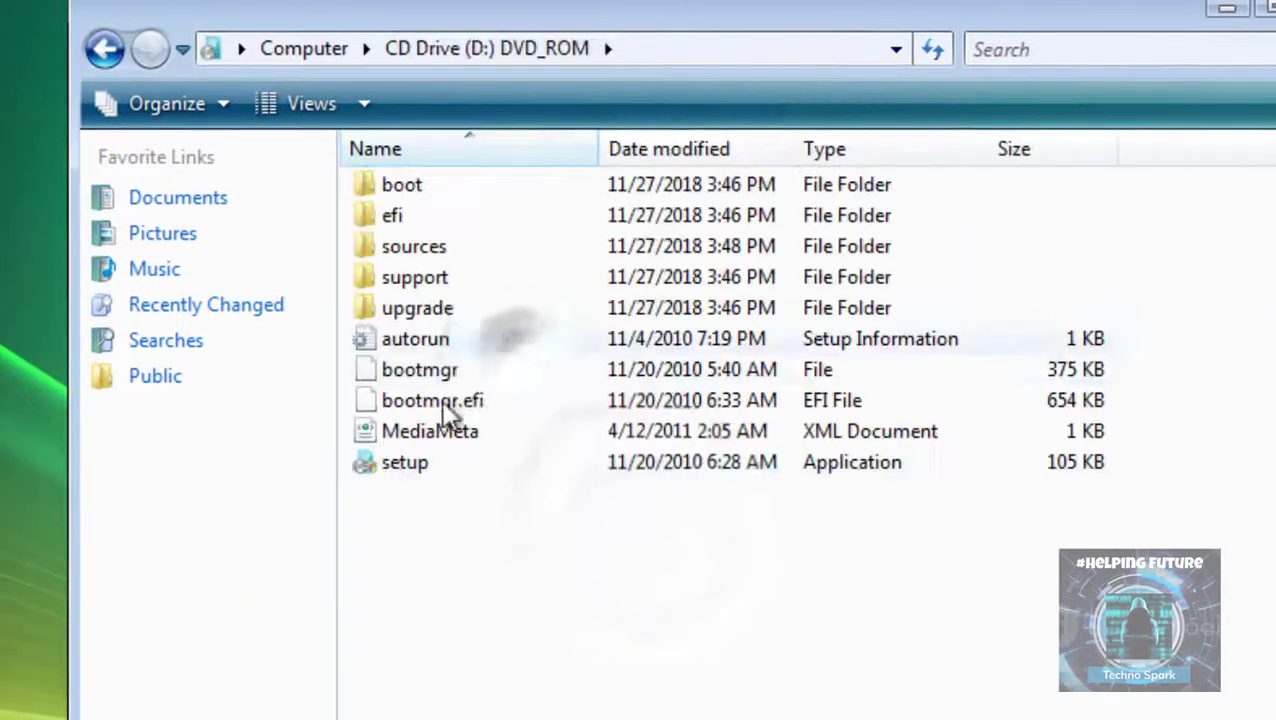
double_click(394, 468)
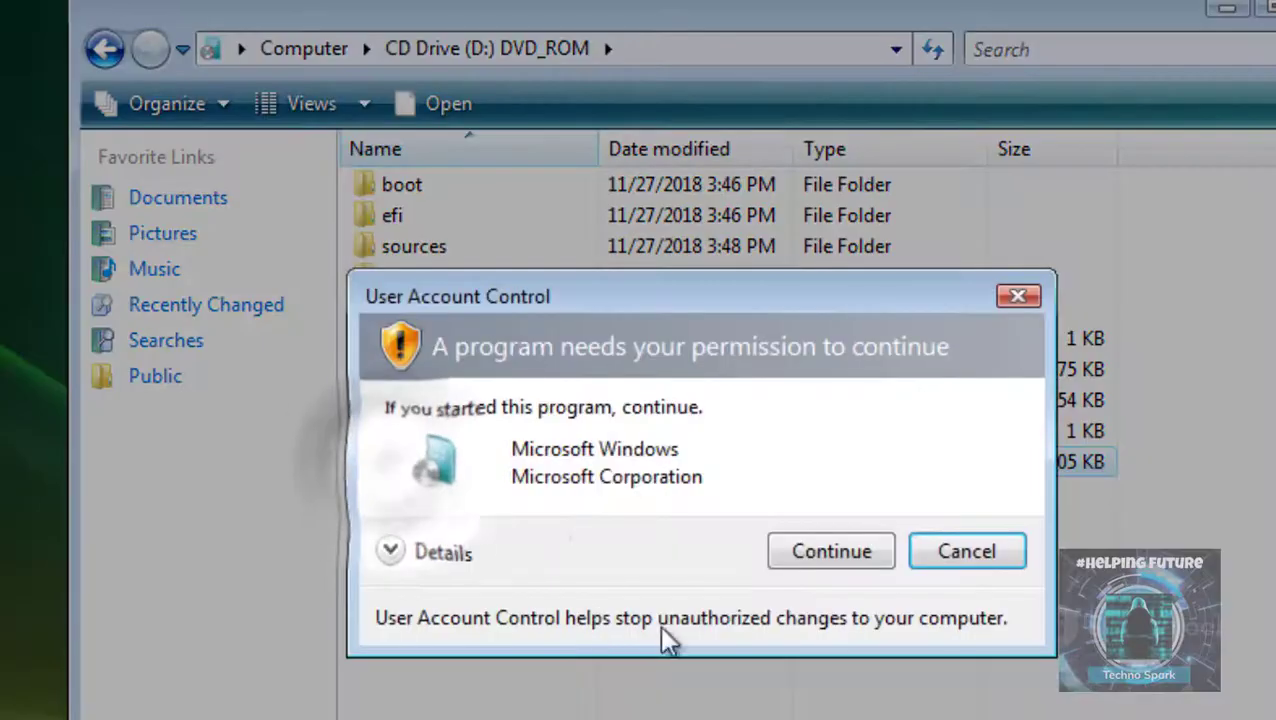
click(885, 553)
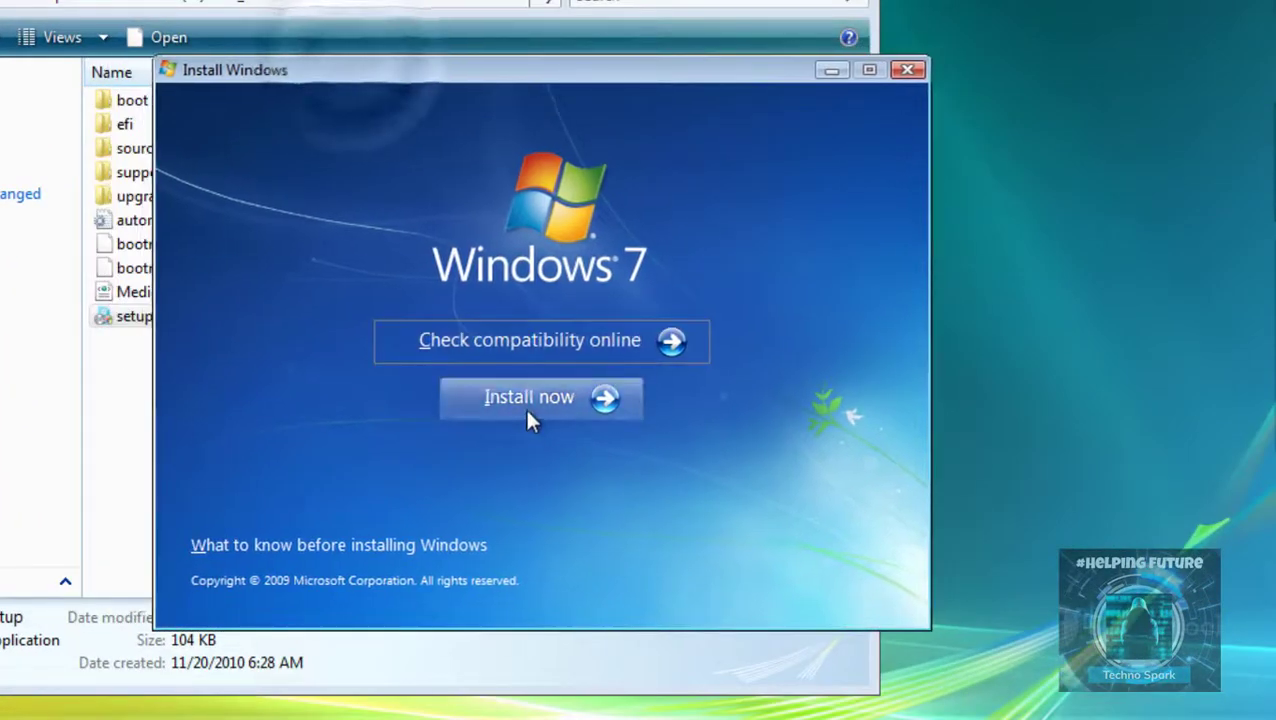
Start the Windows 7 installation without getting the latest updates and accept the license terms
click(527, 412)
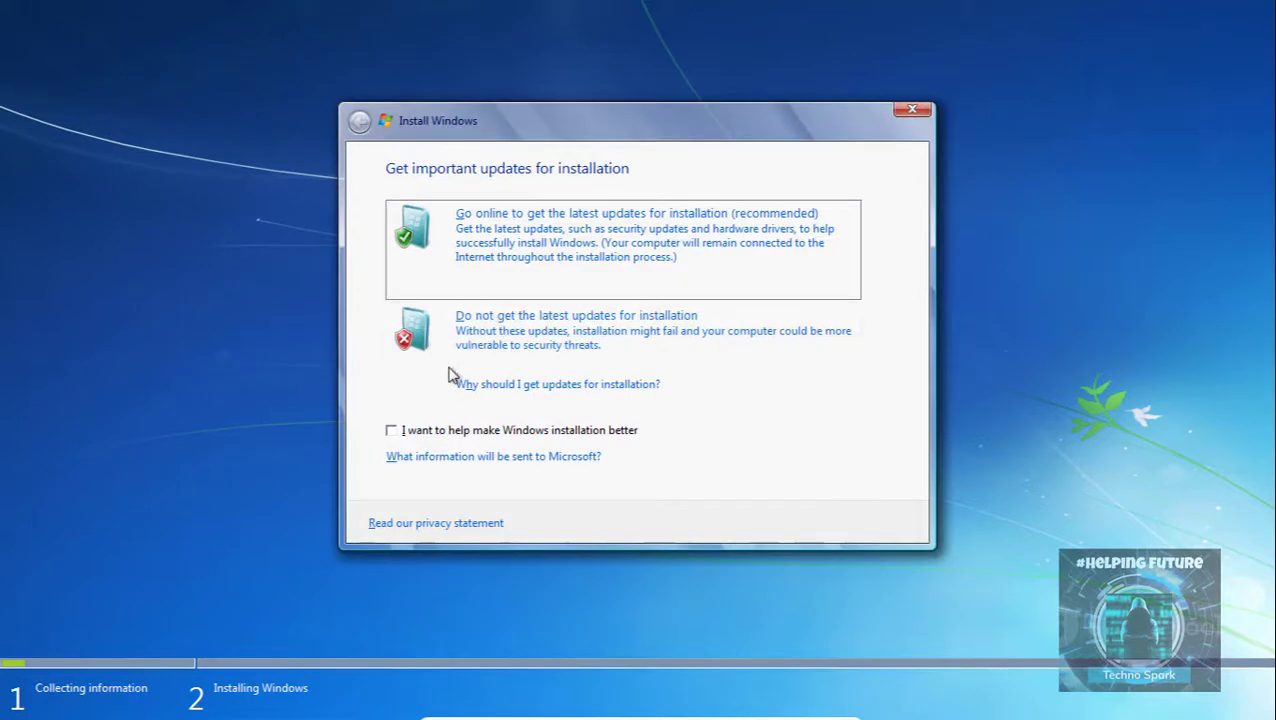
click(452, 334)
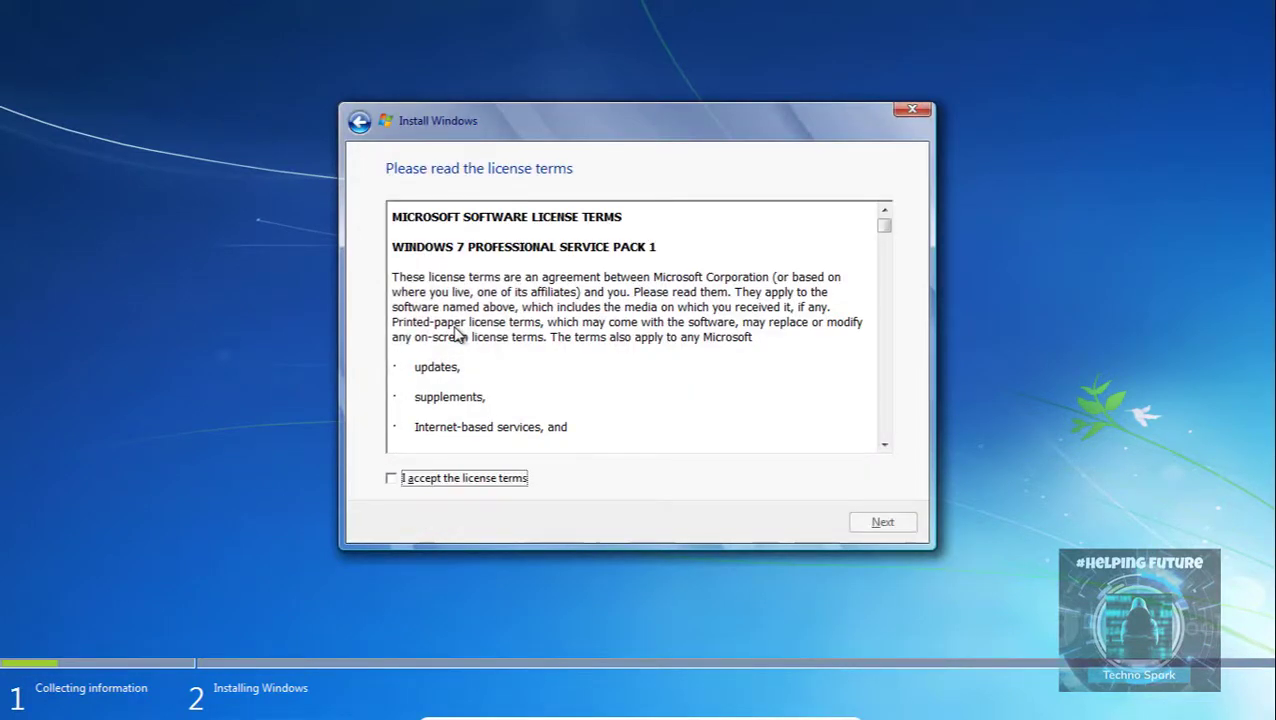
click(445, 478)
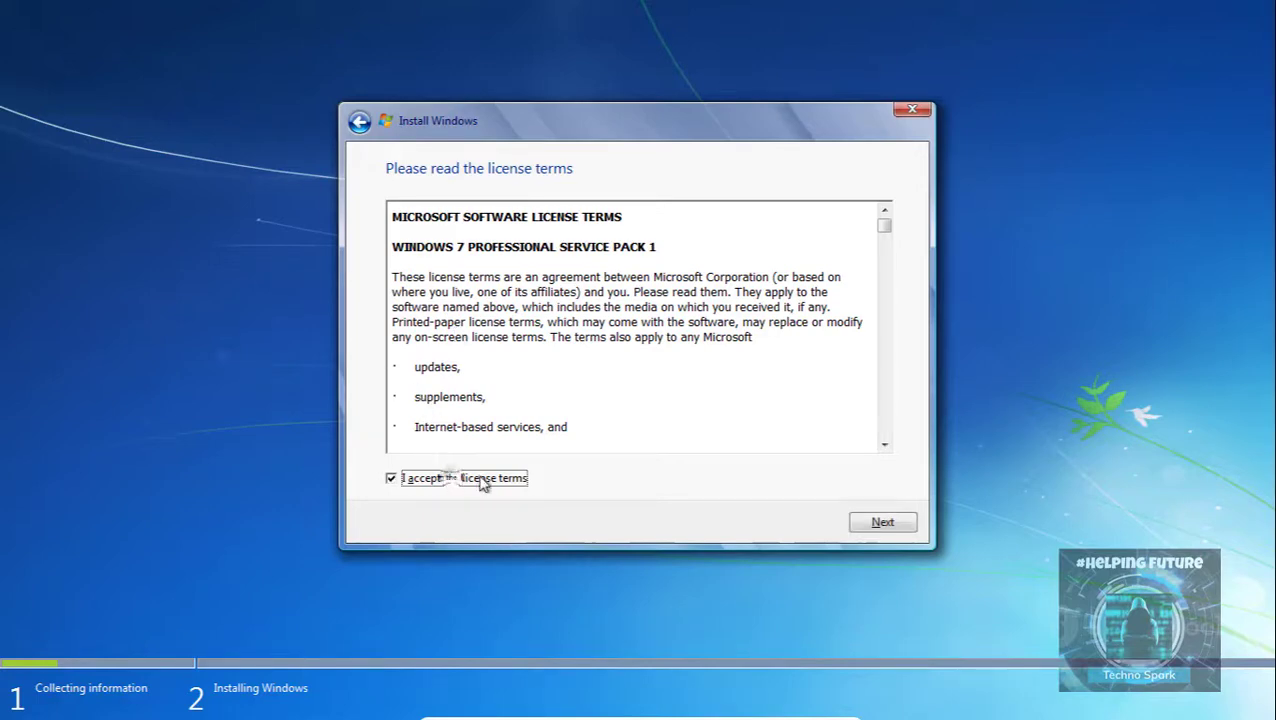
click(883, 521)
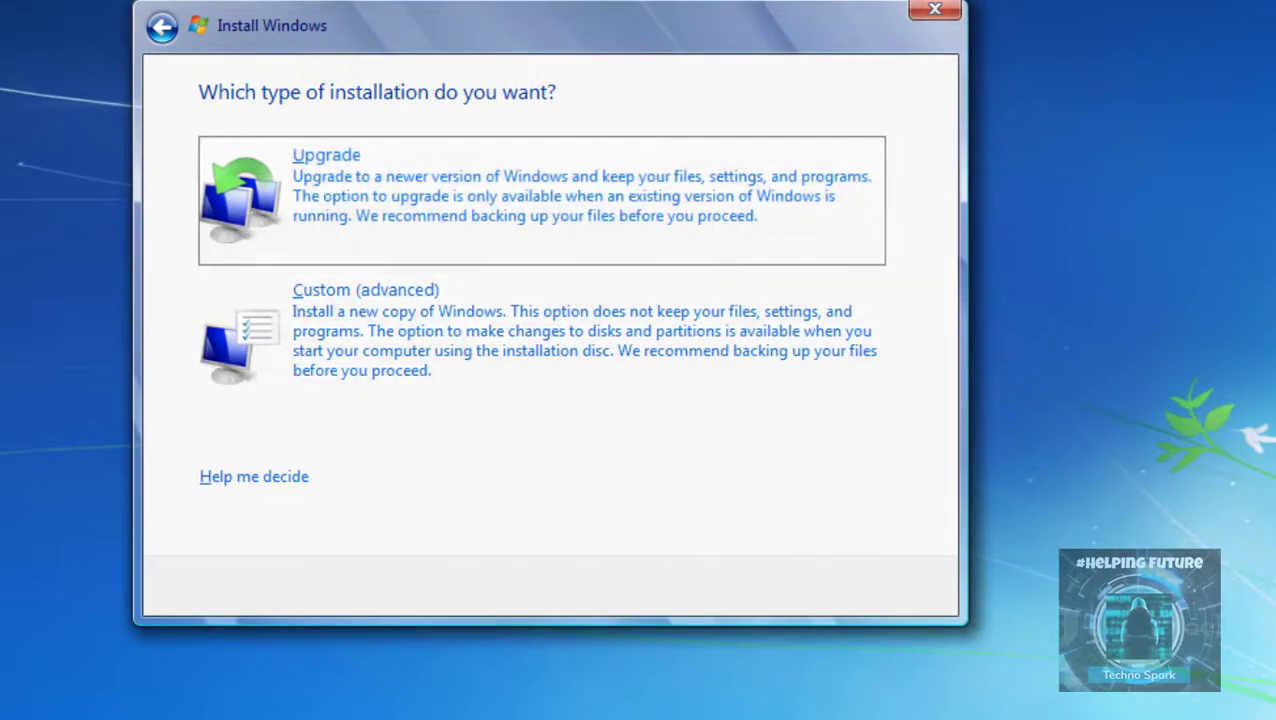
click(430, 319)
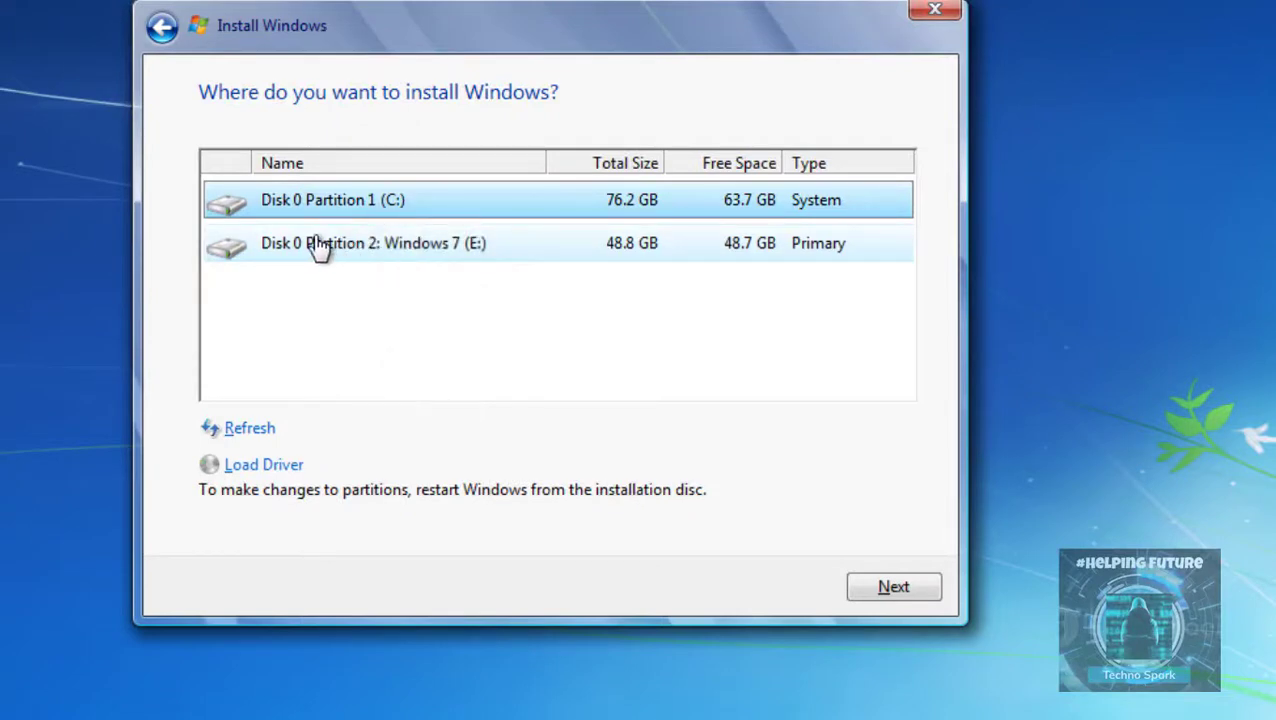
click(364, 254)
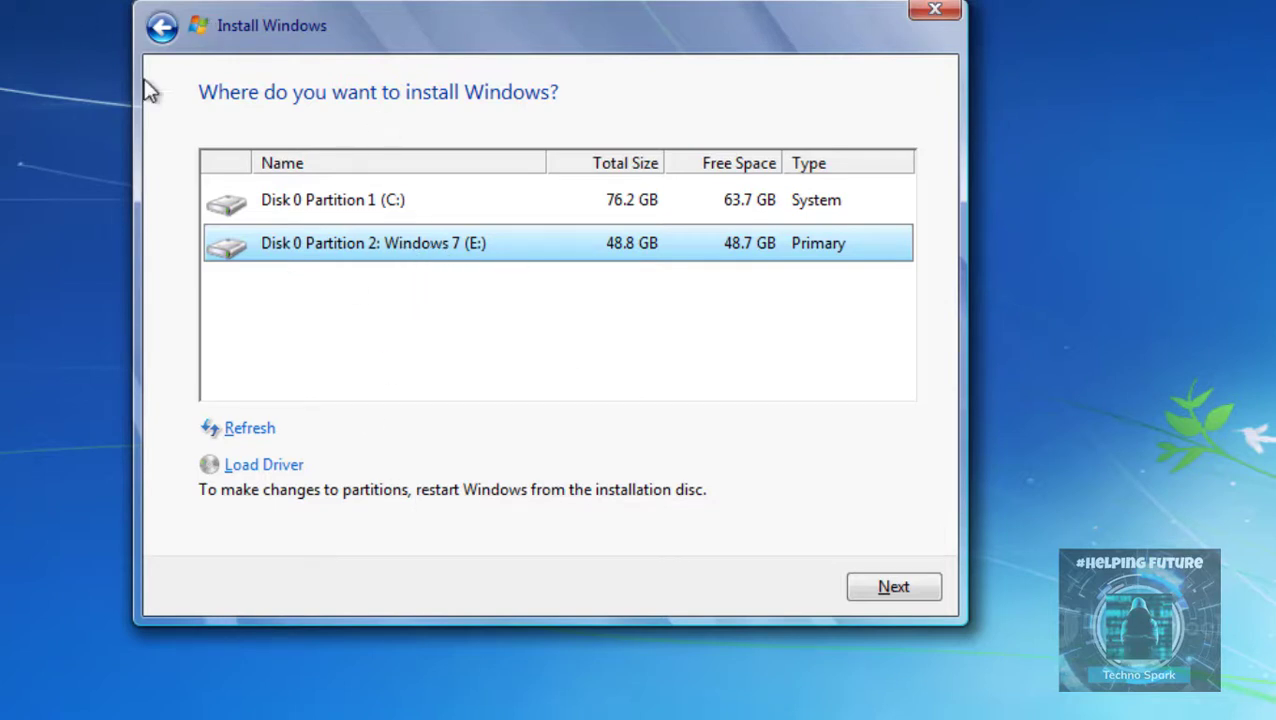
click(161, 30)
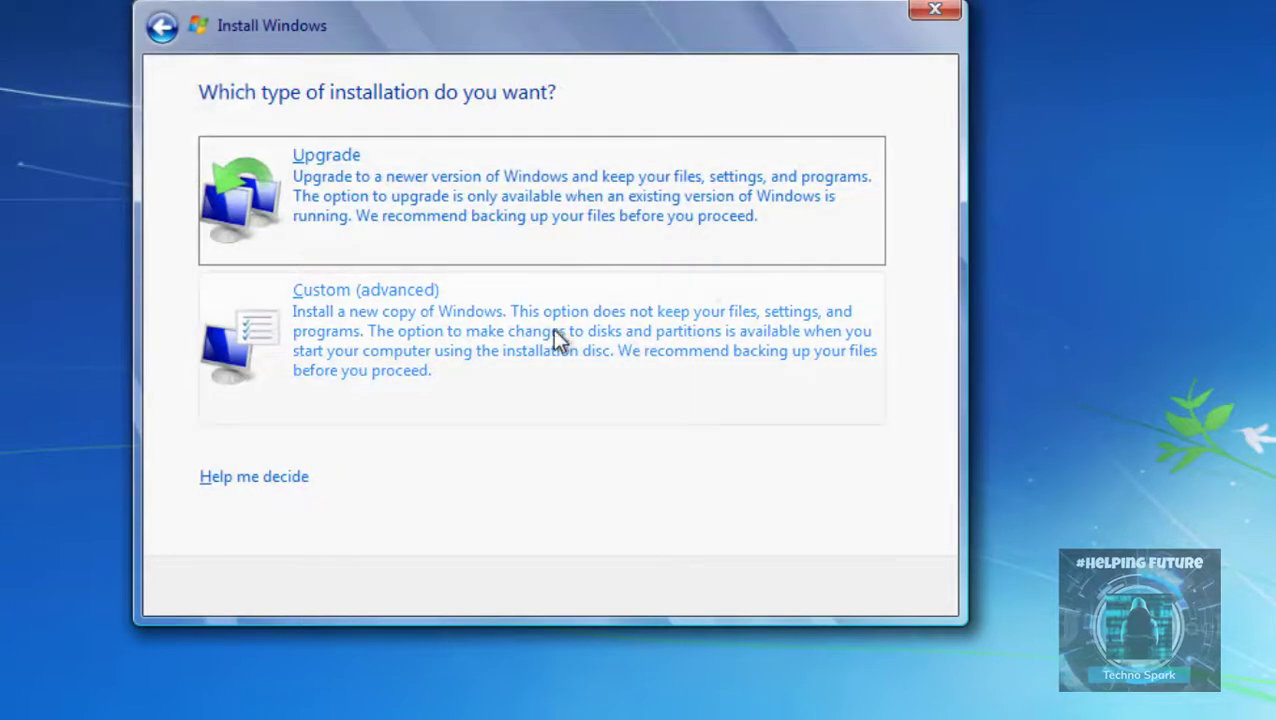
Try the Upgrade installation type and return to the choice of installation types
click(558, 366)
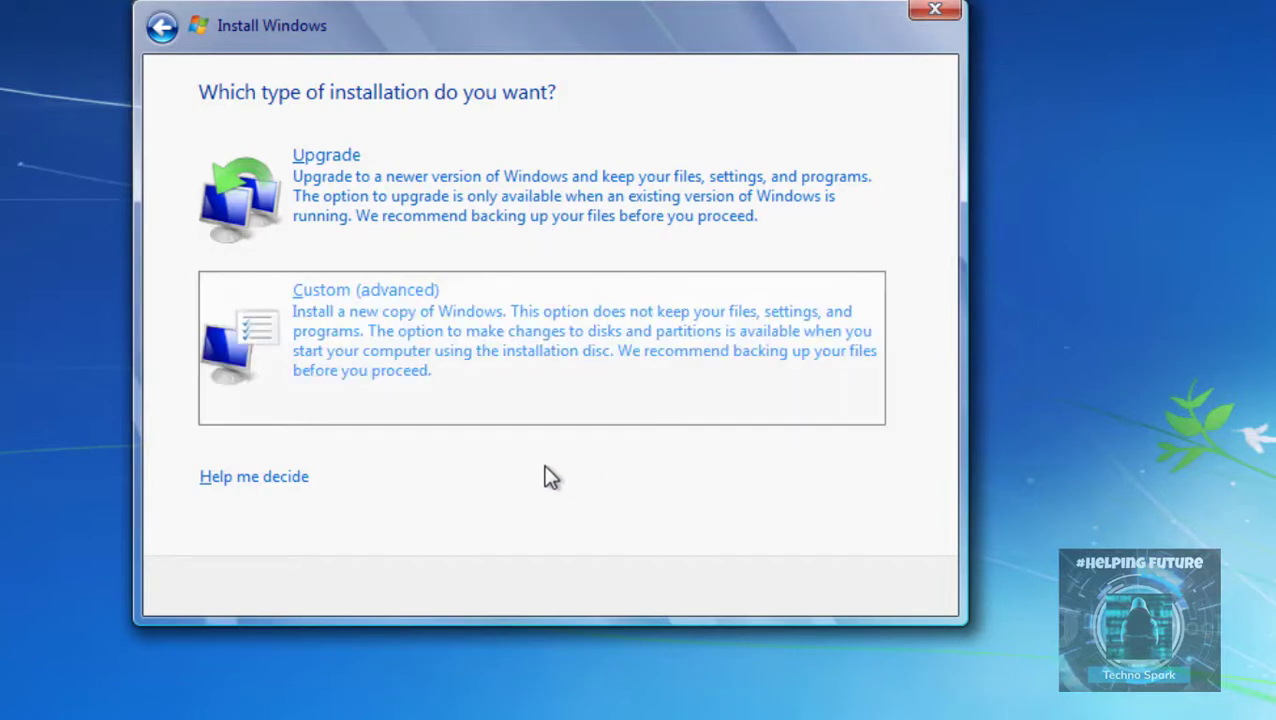
click(456, 175)
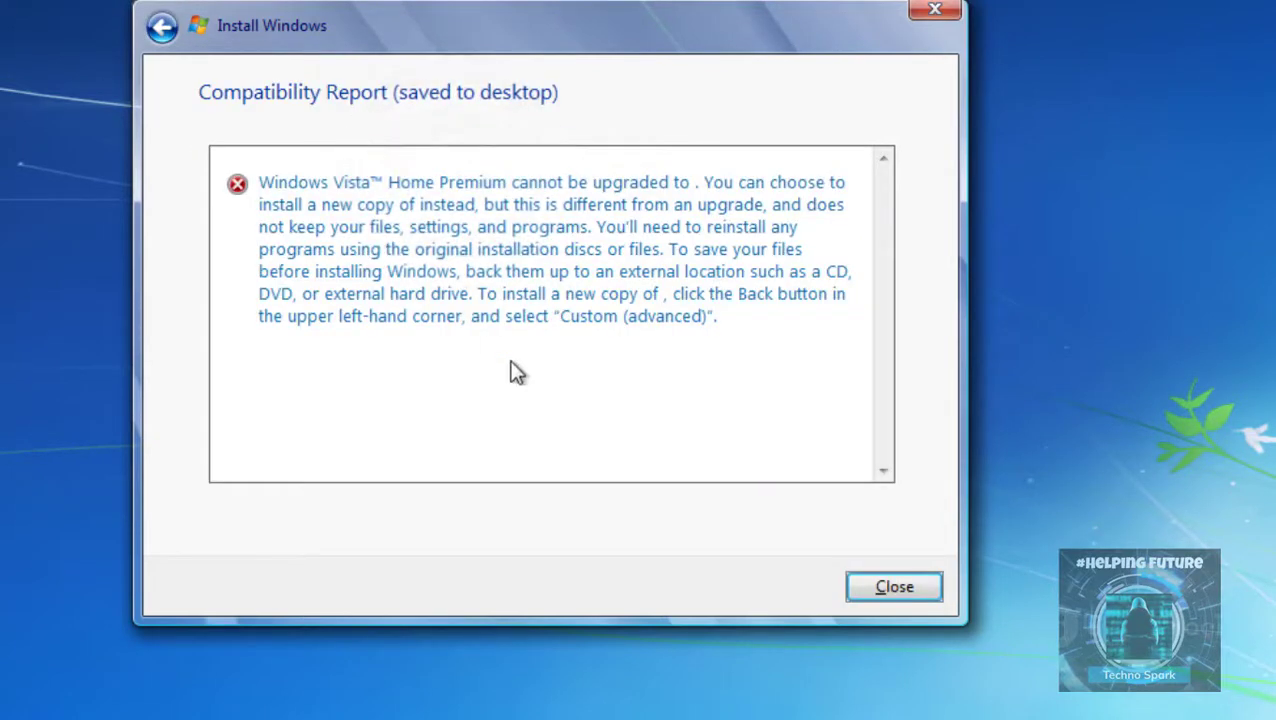
click(162, 26)
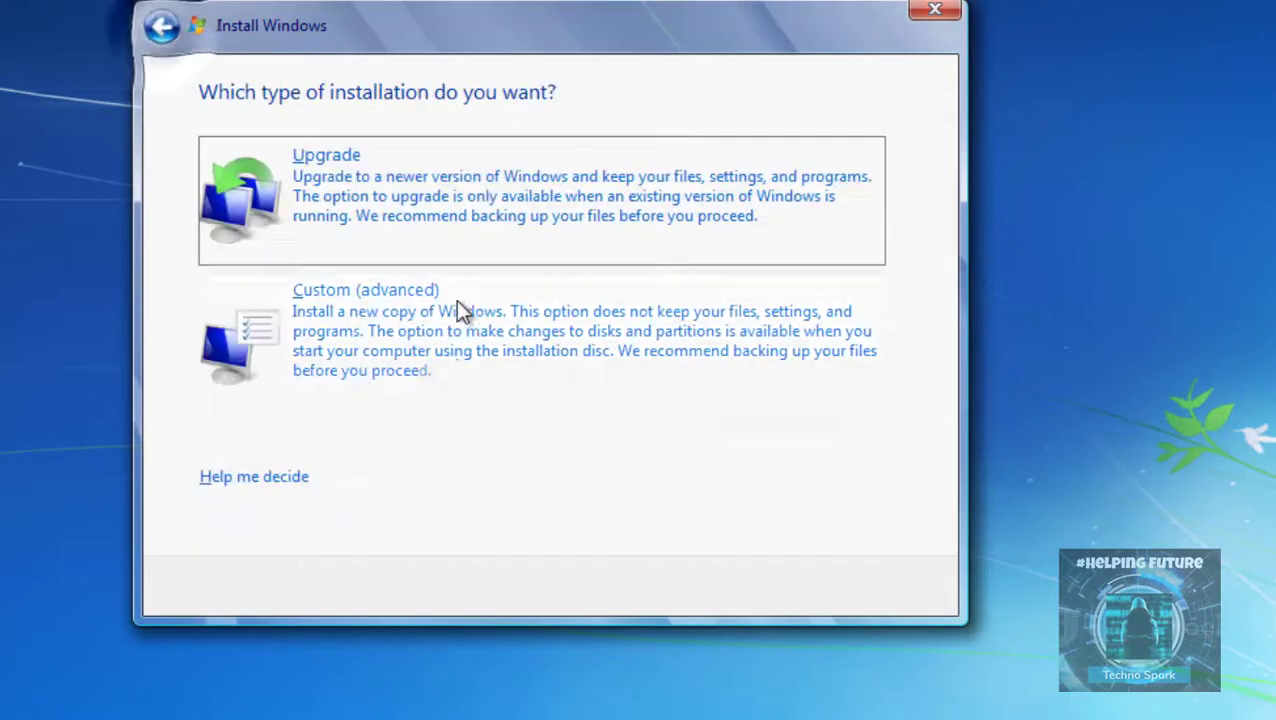
Choose the Custom (advanced) installation and install Windows on Disk 0 Partition 2: Windows 7 (E:)
click(456, 300)
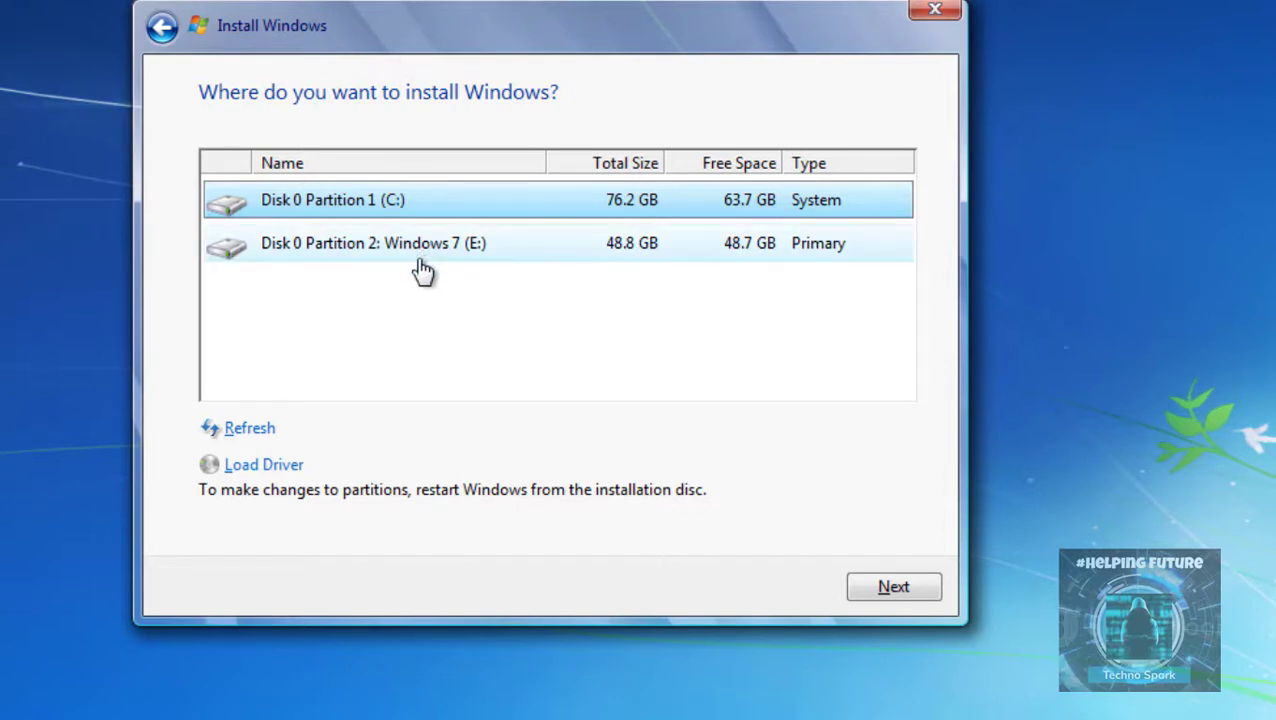
click(575, 248)
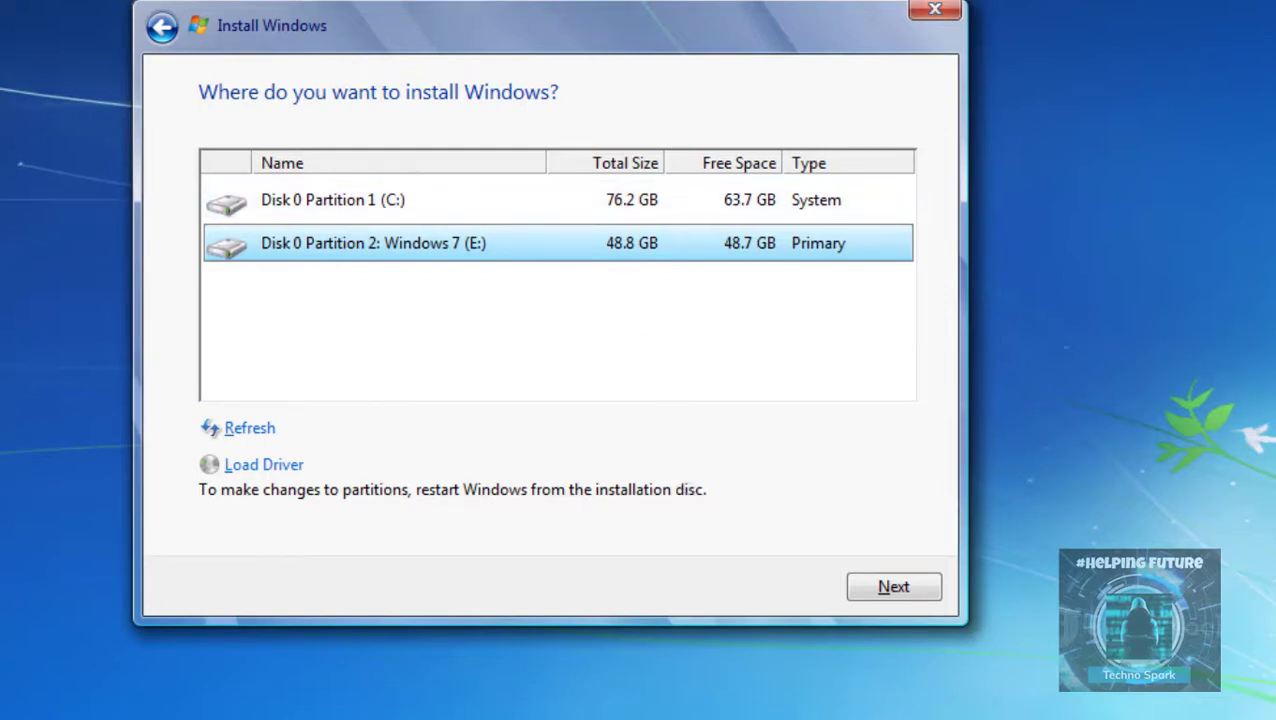
click(425, 208)
click(362, 245)
click(896, 598)
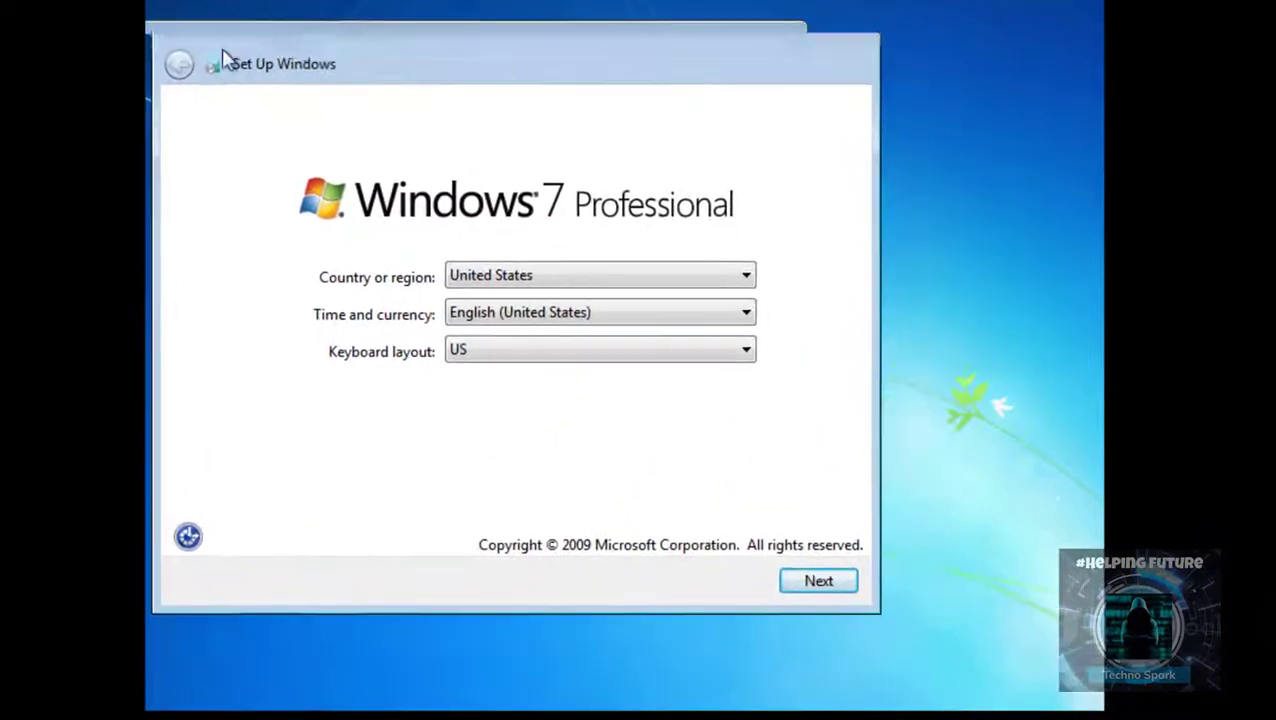
Keep the United States region, English (United States) format and US keyboard, set the user name to Techno Spark, and leave the account without a password
drag(221, 48, 371, 59)
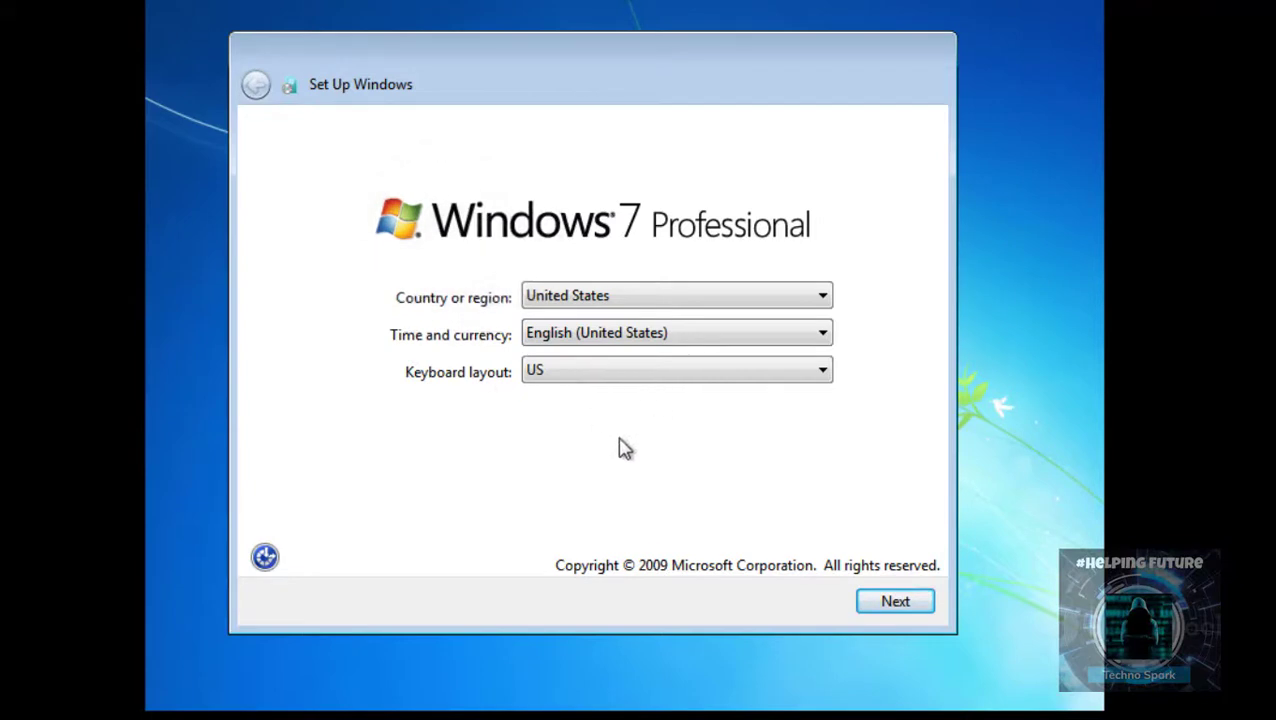
click(905, 607)
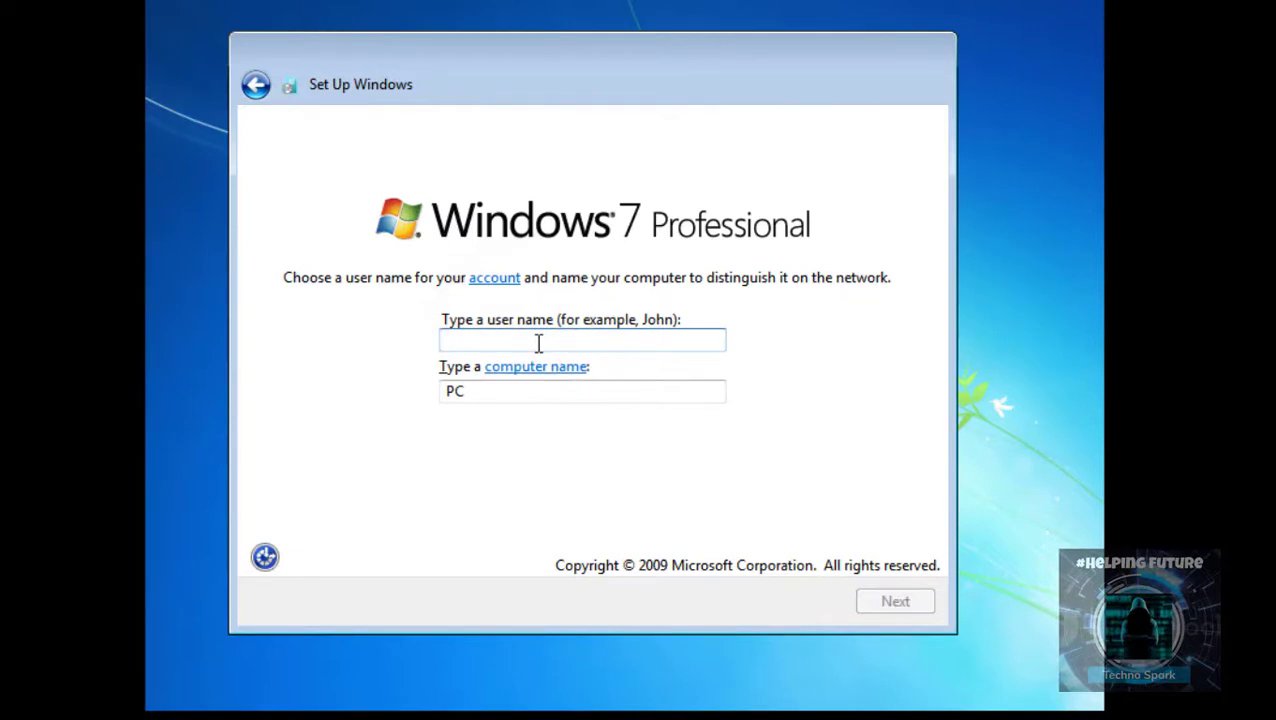
text(Techno Spark)
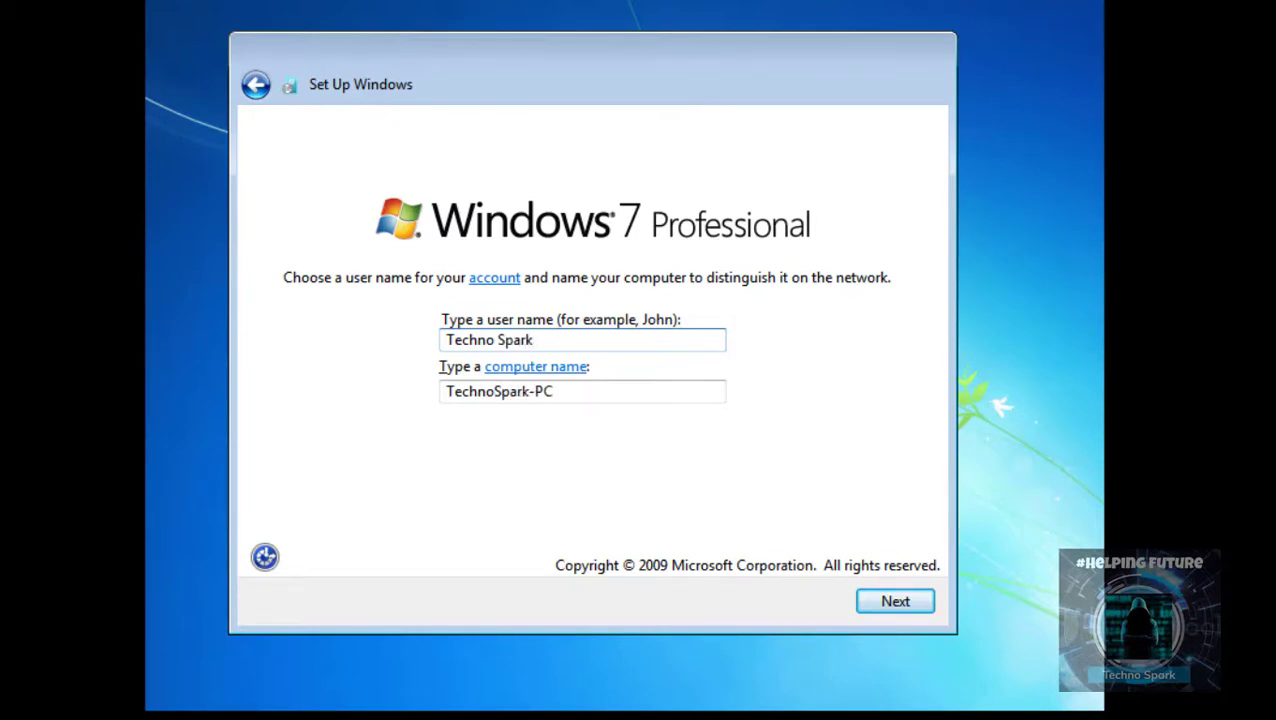
key(Return)
click(895, 603)
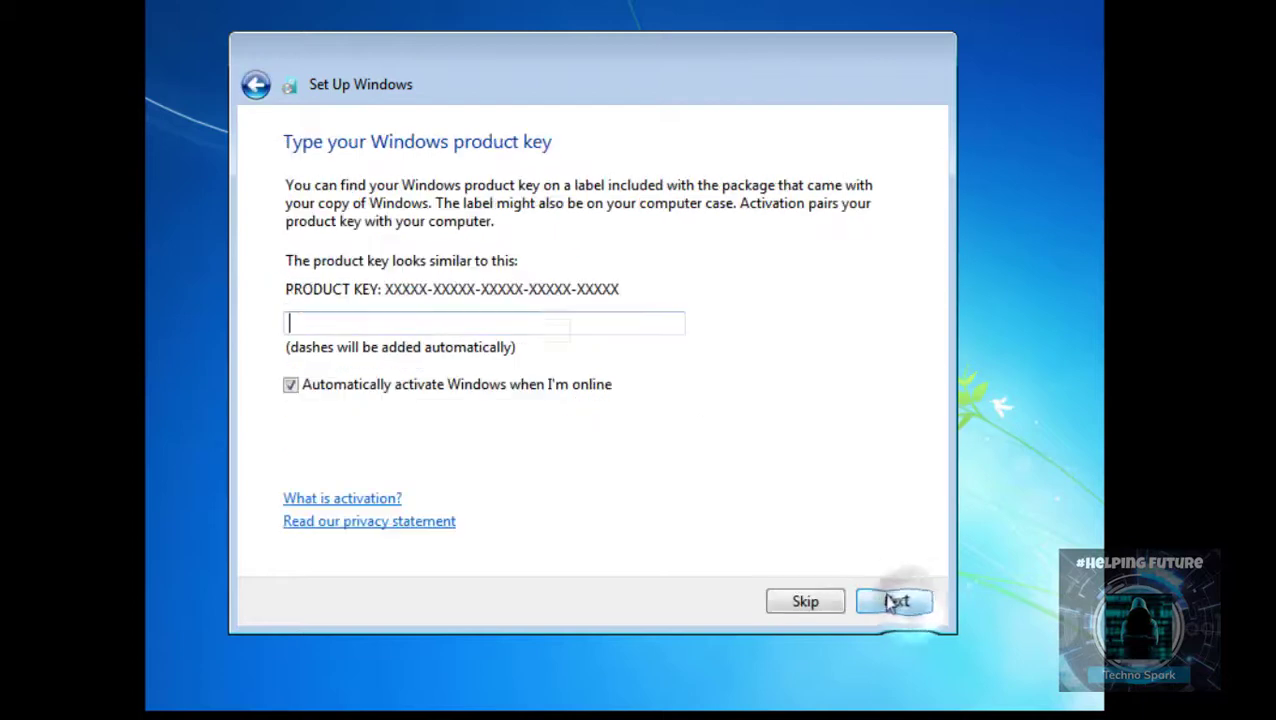
Continue Windows setup with the product key left blank and pick an option for automatic protection and updates
click(881, 601)
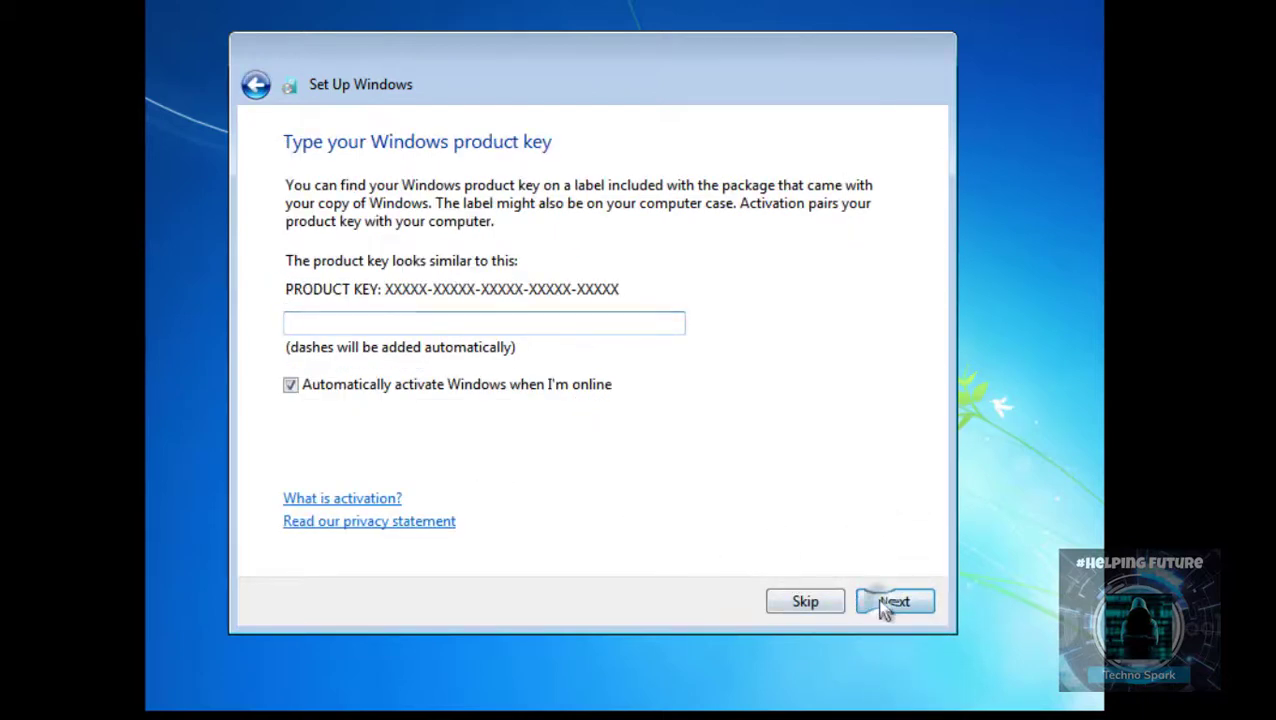
click(860, 605)
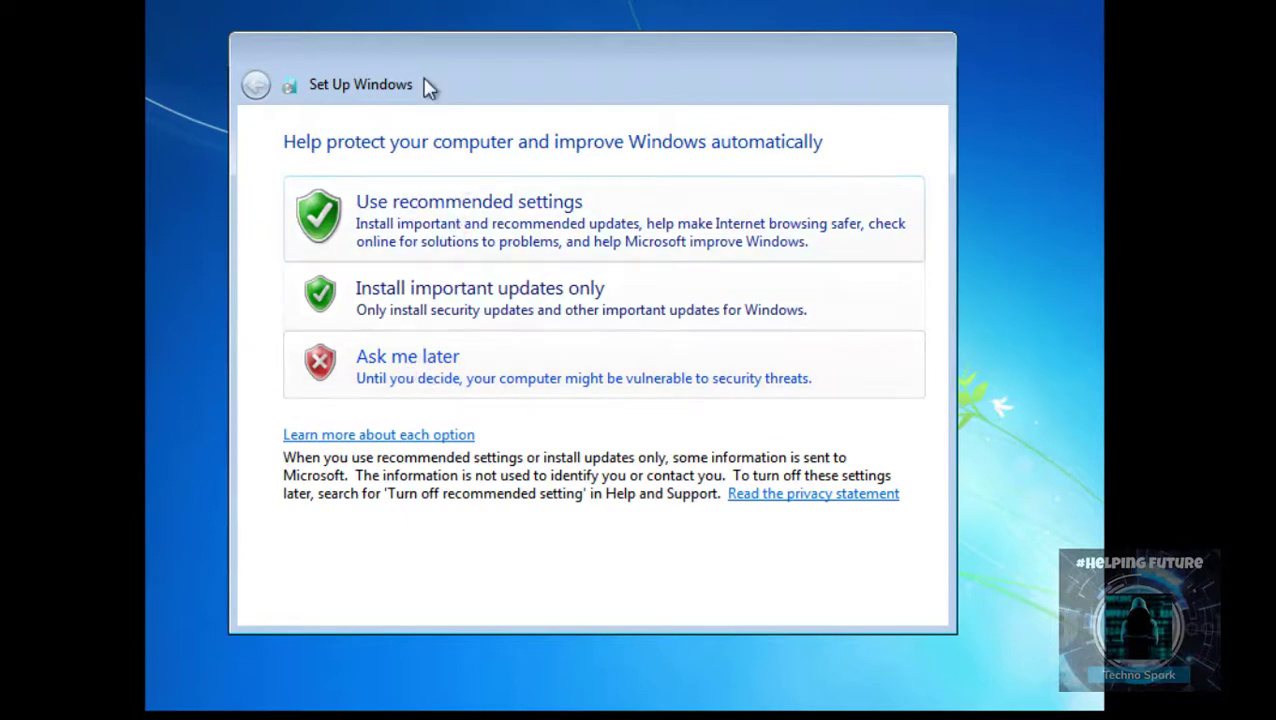
drag(425, 85, 540, 48)
click(415, 316)
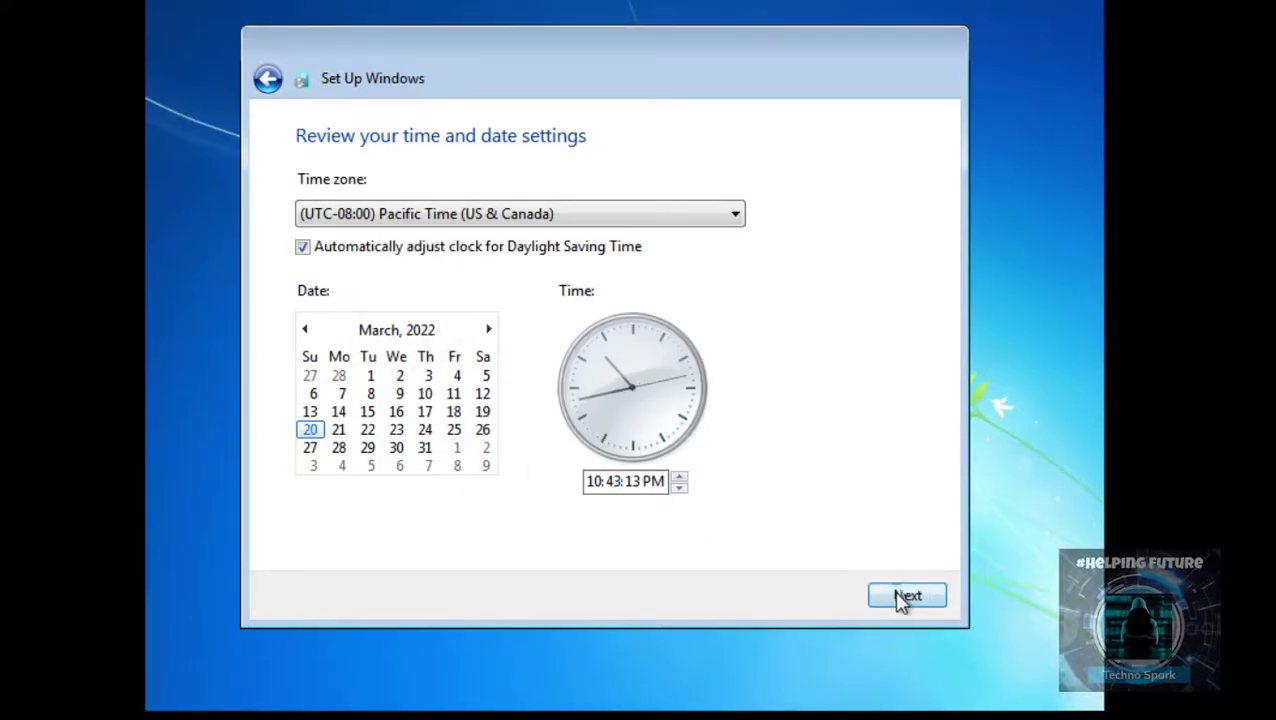
Keep the (UTC-08:00) Pacific Time (US & Canada) time zone and date settings, and set the computer's location to Home network
click(900, 597)
click(455, 252)
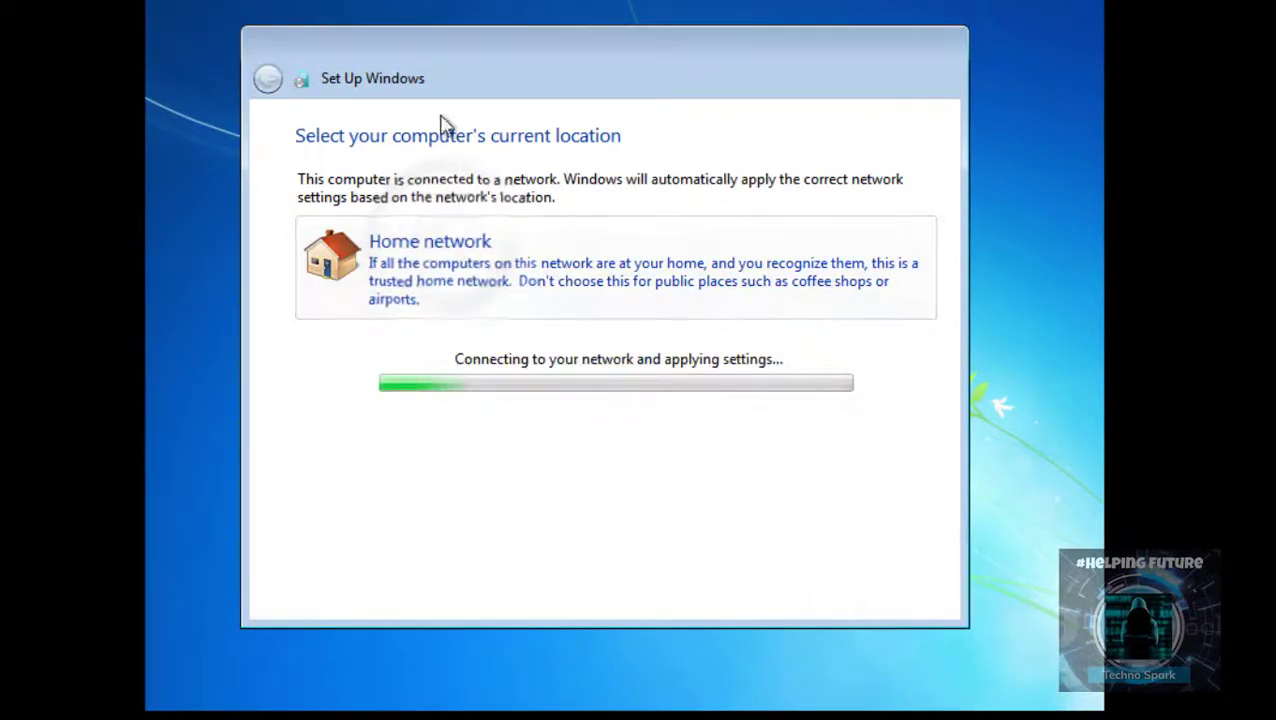
mouse_move(440, 70)
mouse_down()
mouse_move(467, 60)
mouse_move(453, 65)
mouse_up()
drag(538, 77, 574, 67)
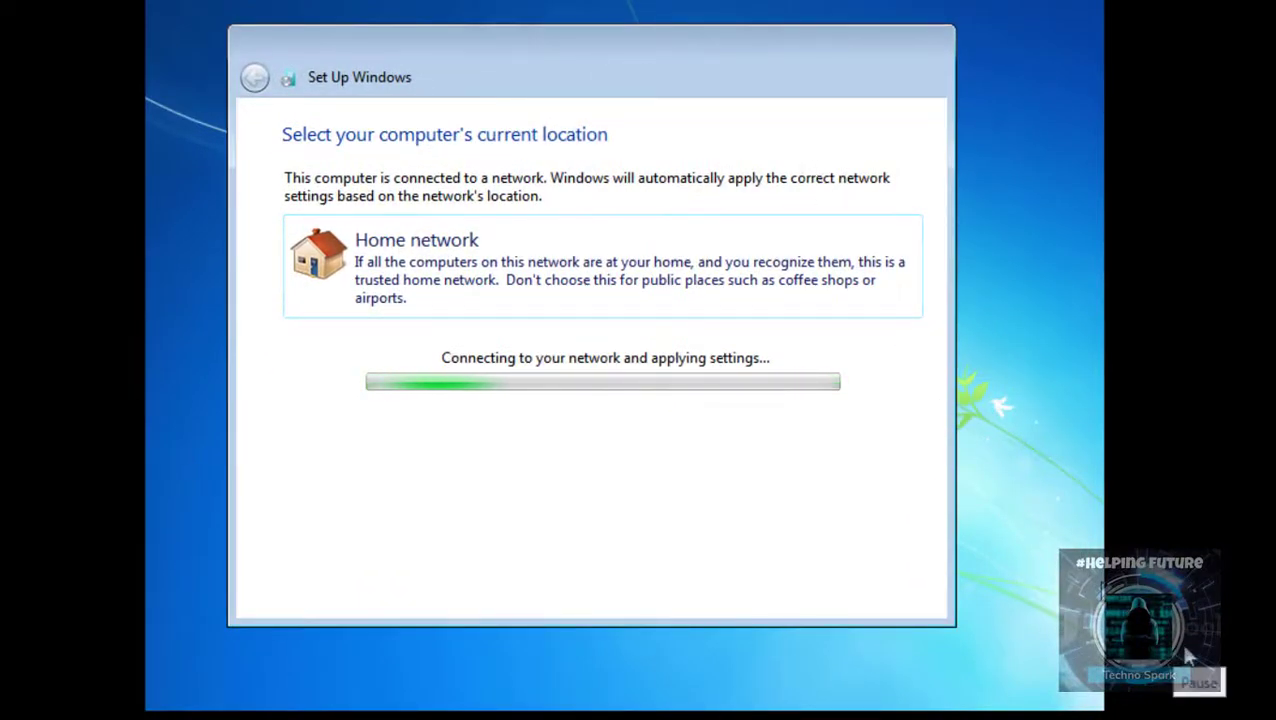
drag(427, 80, 541, 80)
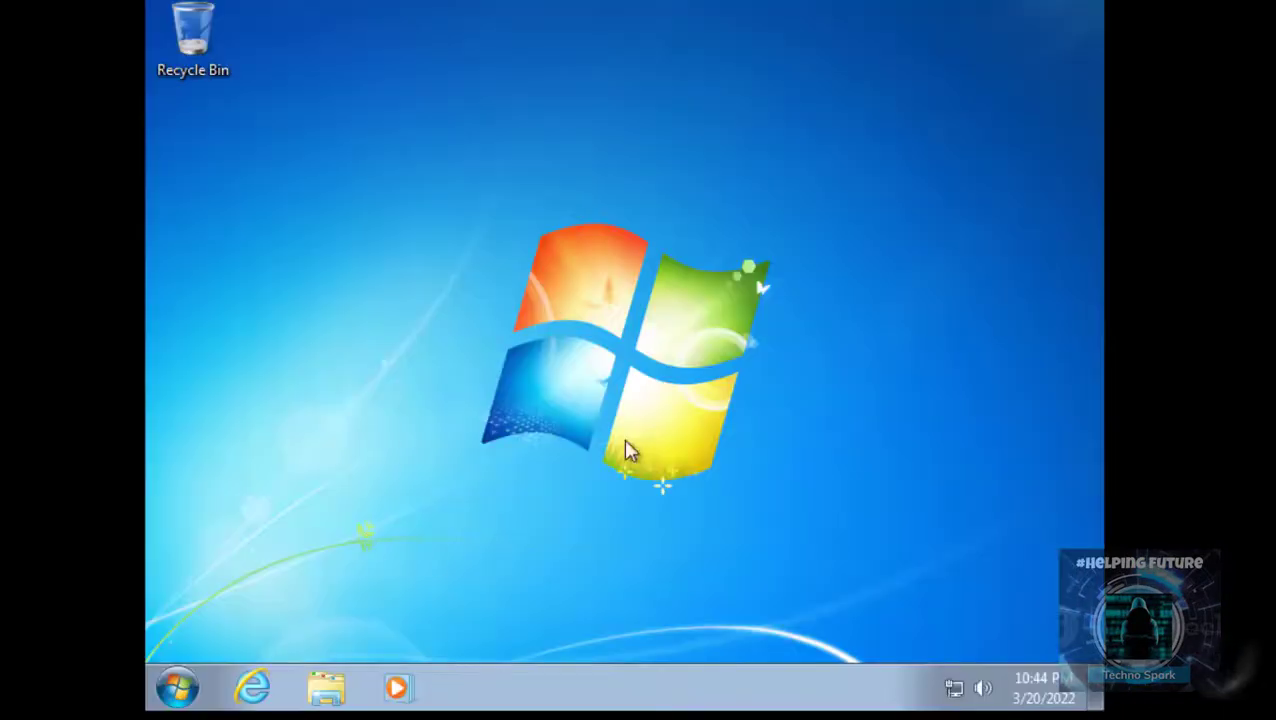
click(592, 714)
click(646, 714)
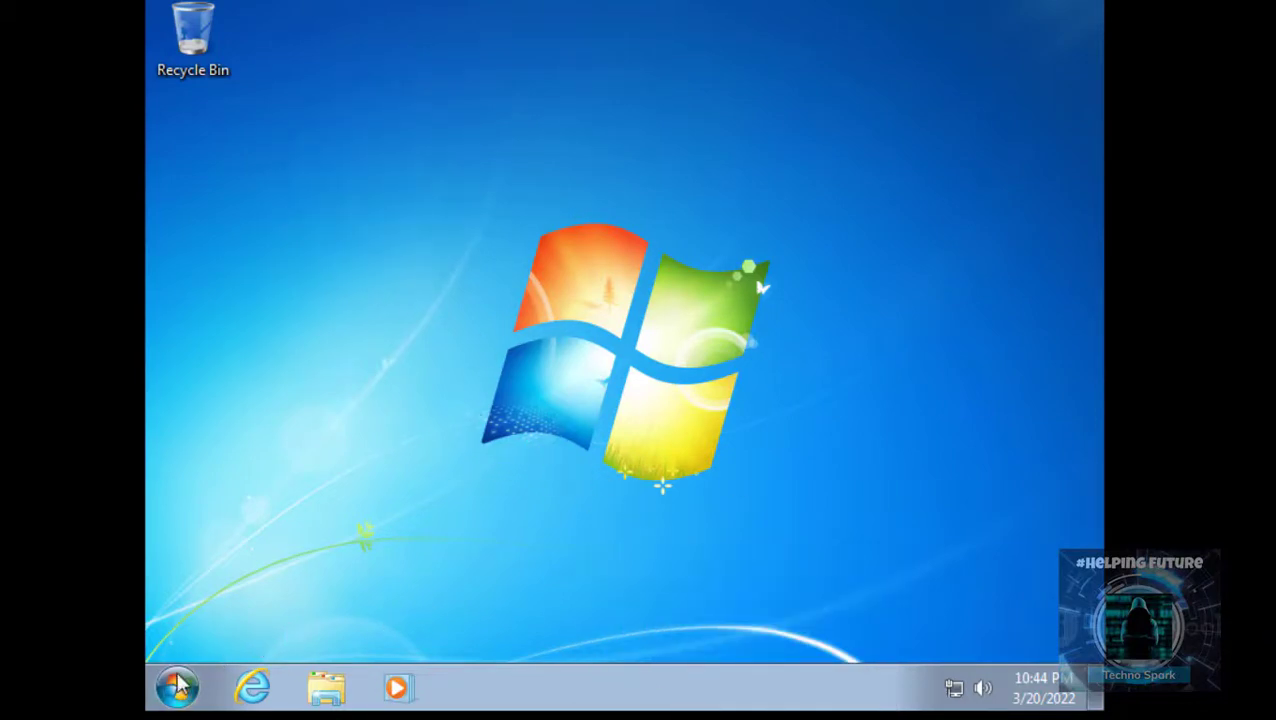
Run VBoxWindowsAdditions from the VirtualBox Guest Additions CD Drive (D:) and allow it to make changes to the computer
click(322, 687)
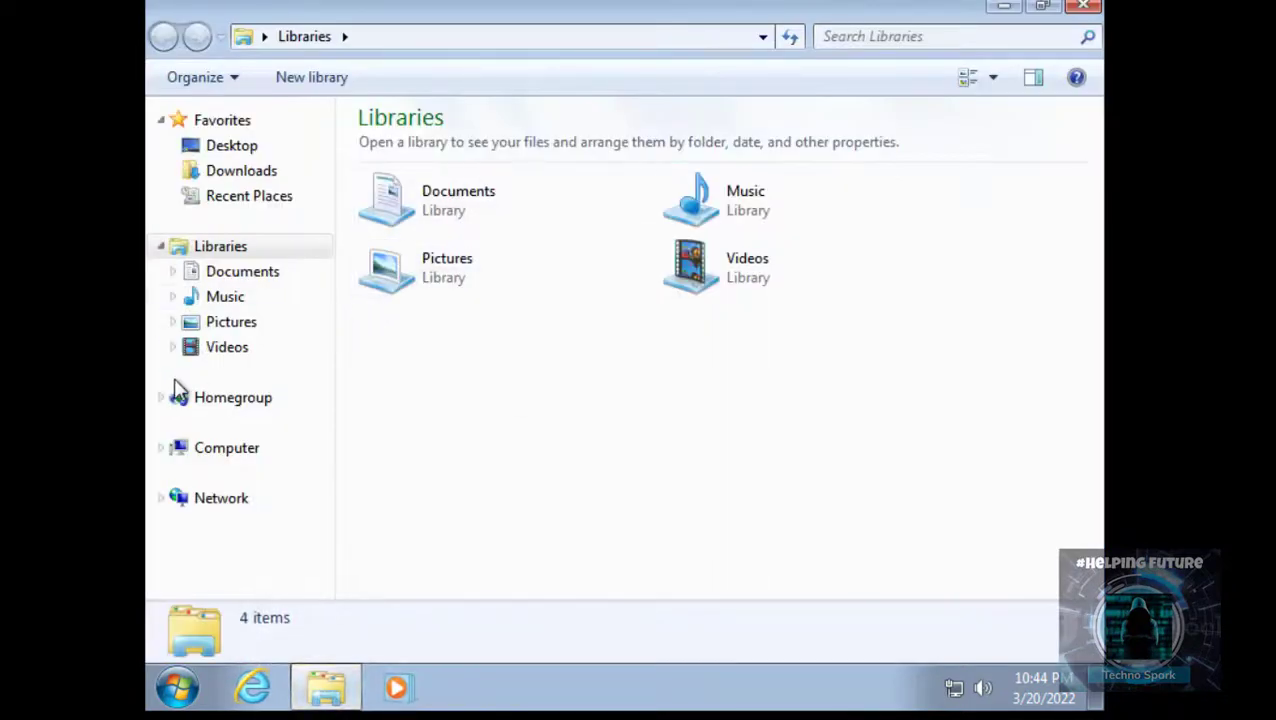
click(213, 452)
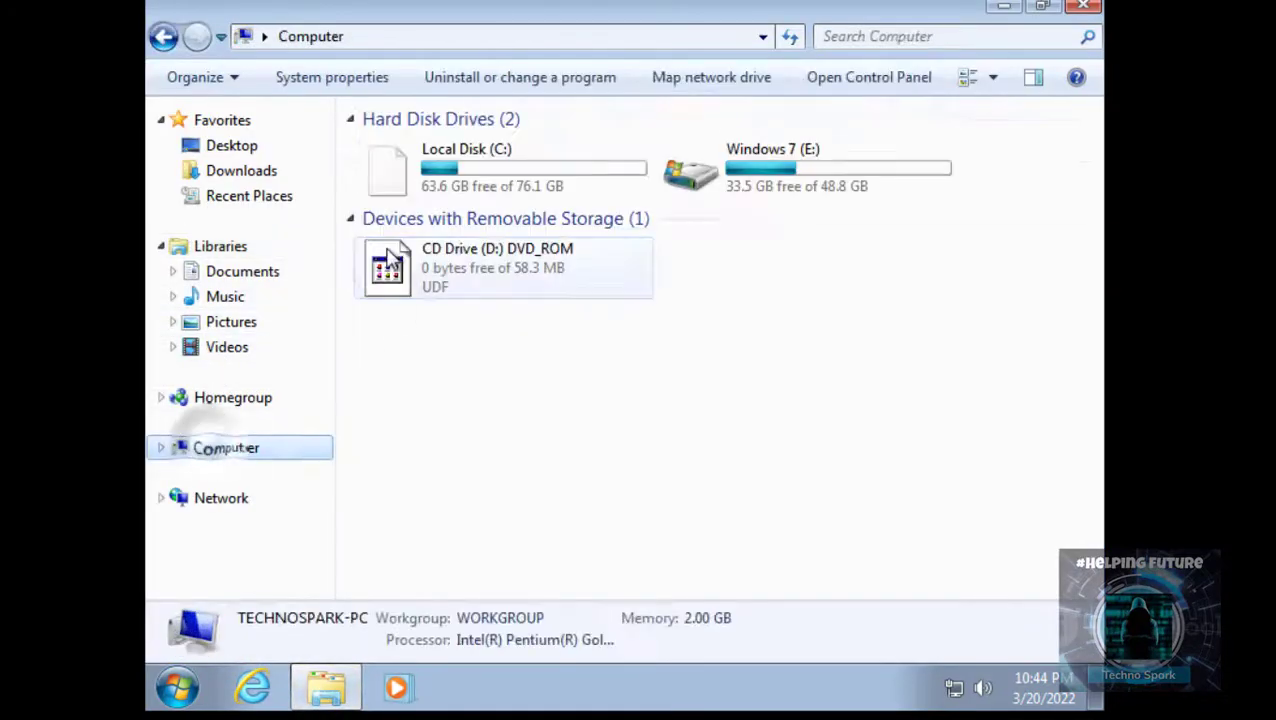
double_click(458, 266)
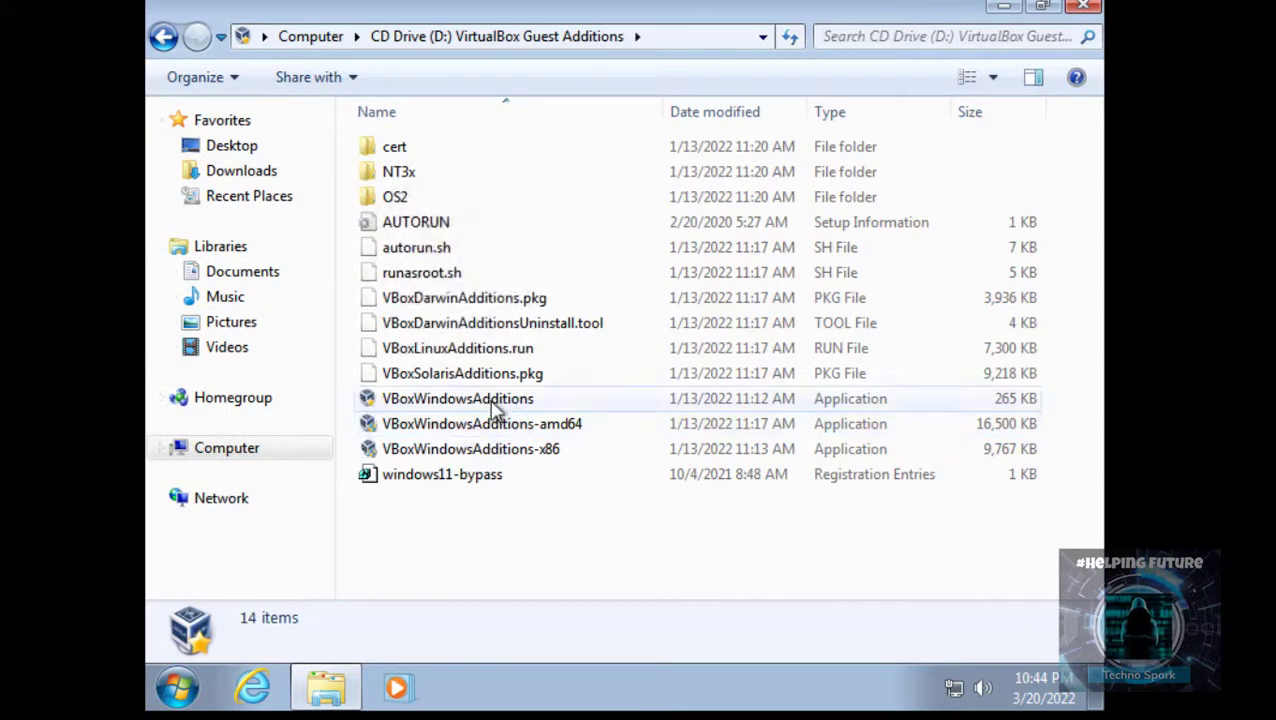
double_click(490, 399)
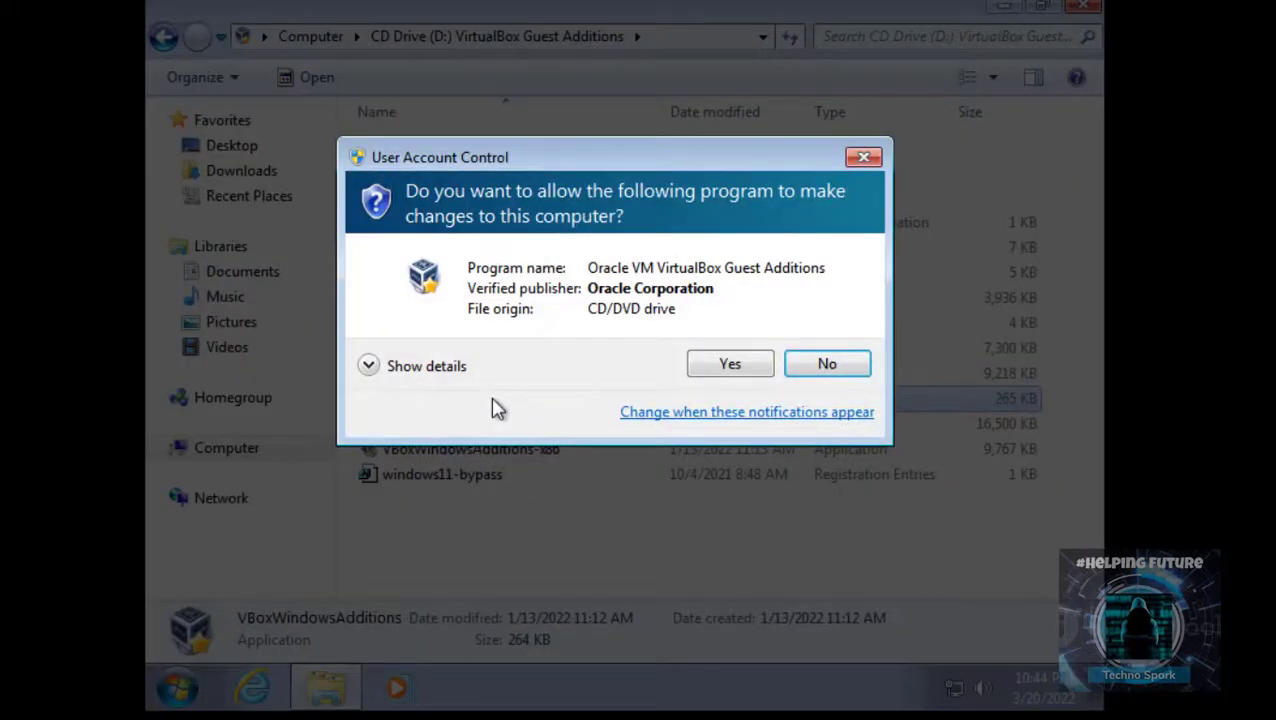
click(730, 364)
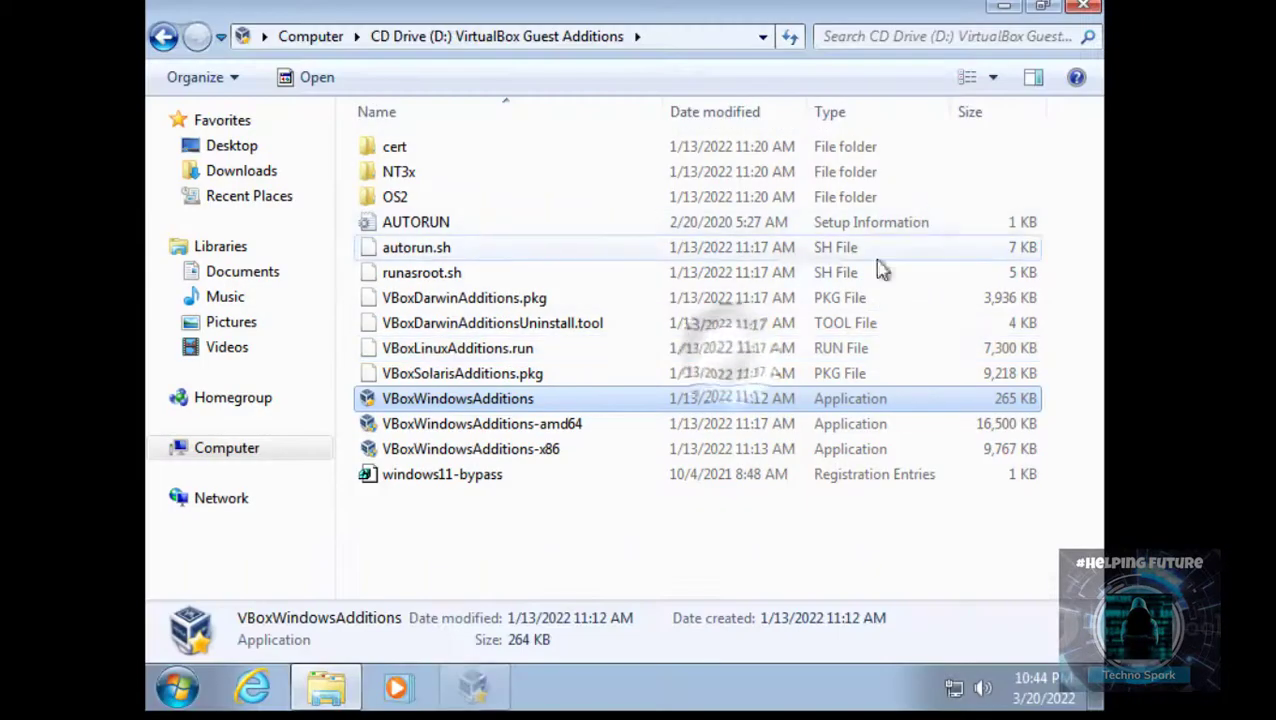
Minimize the file window and install Oracle VM VirtualBox Guest Additions 6.1.32 with the default setup options
click(1005, 8)
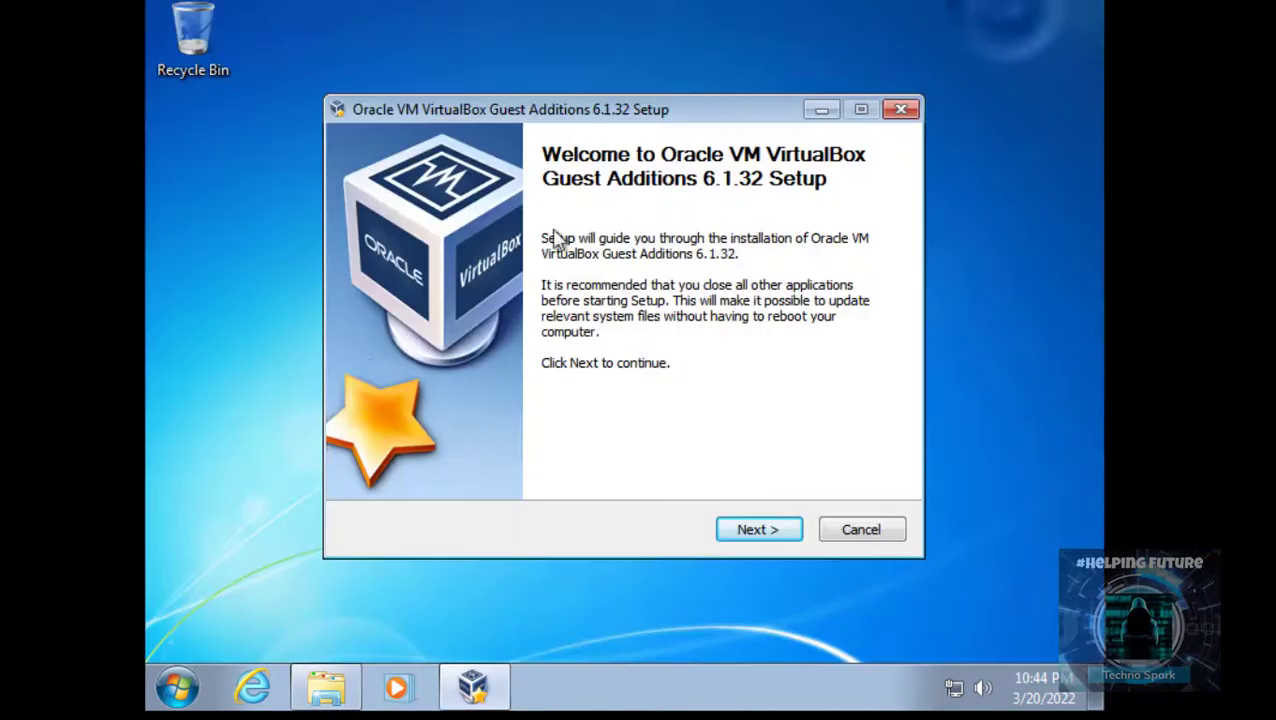
click(752, 531)
click(763, 532)
click(760, 530)
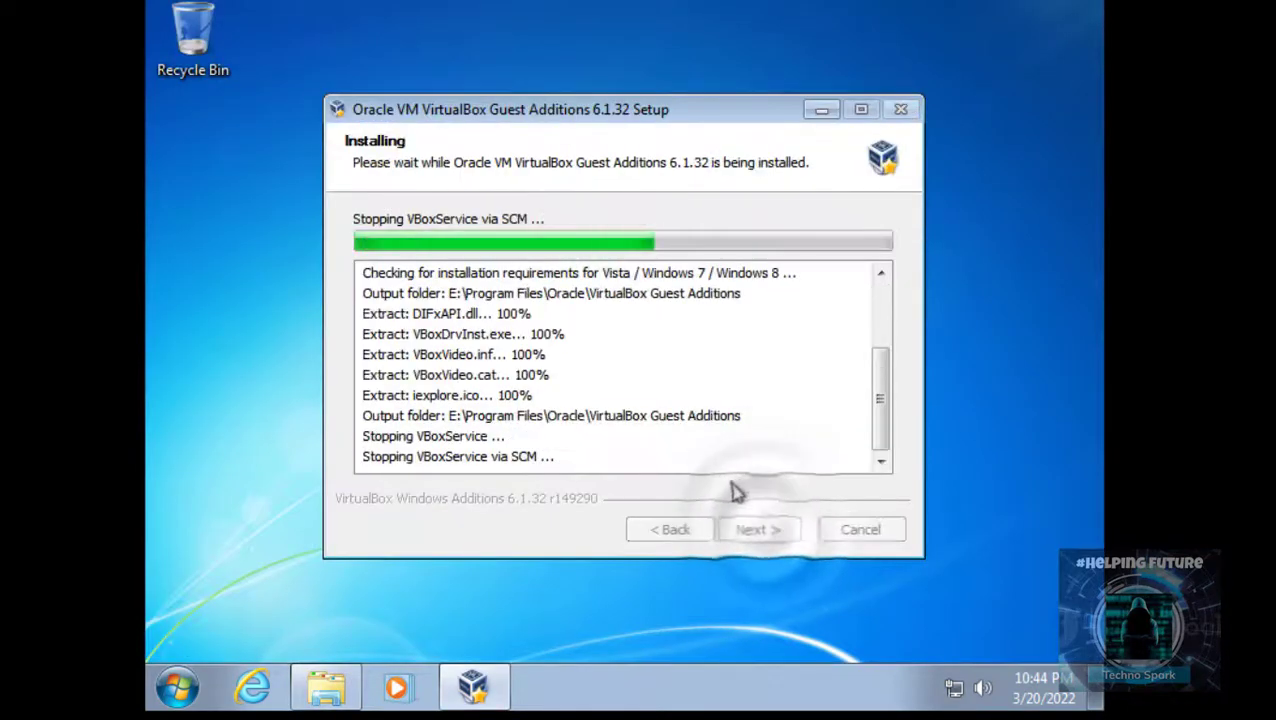
click(177, 687)
right_click(513, 384)
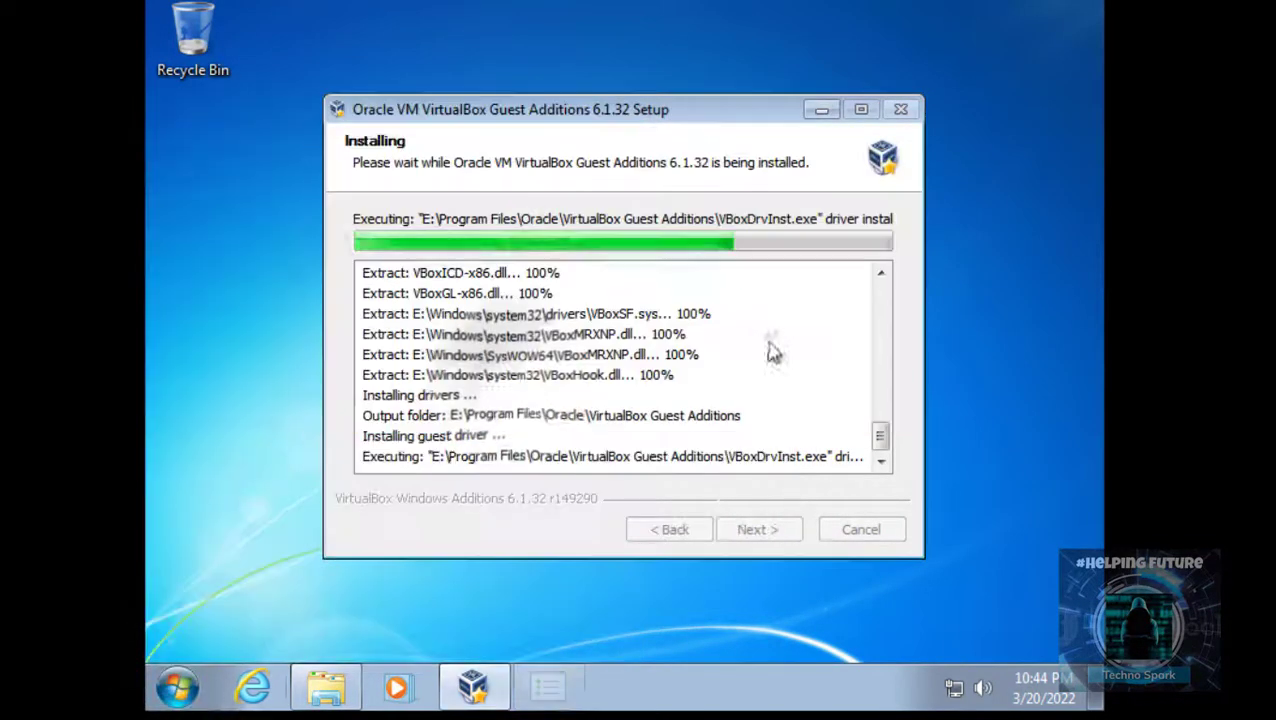
click(177, 687)
right_click(513, 385)
click(680, 447)
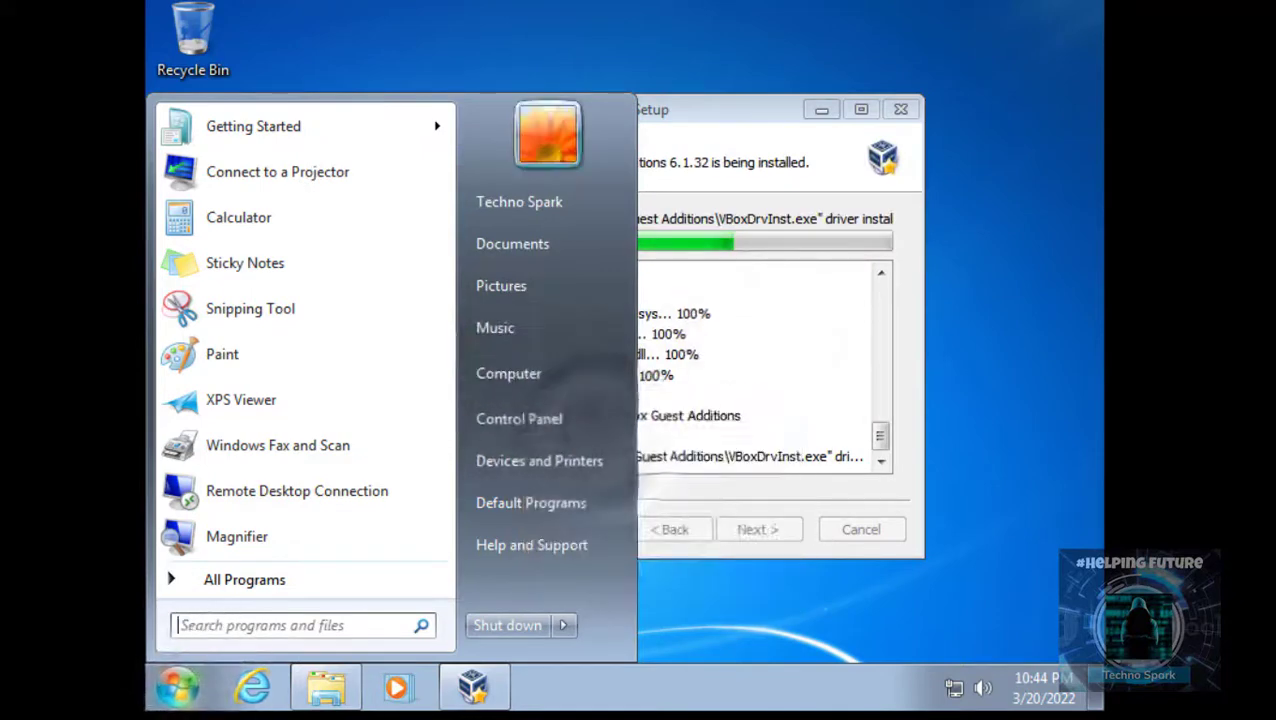
click(735, 138)
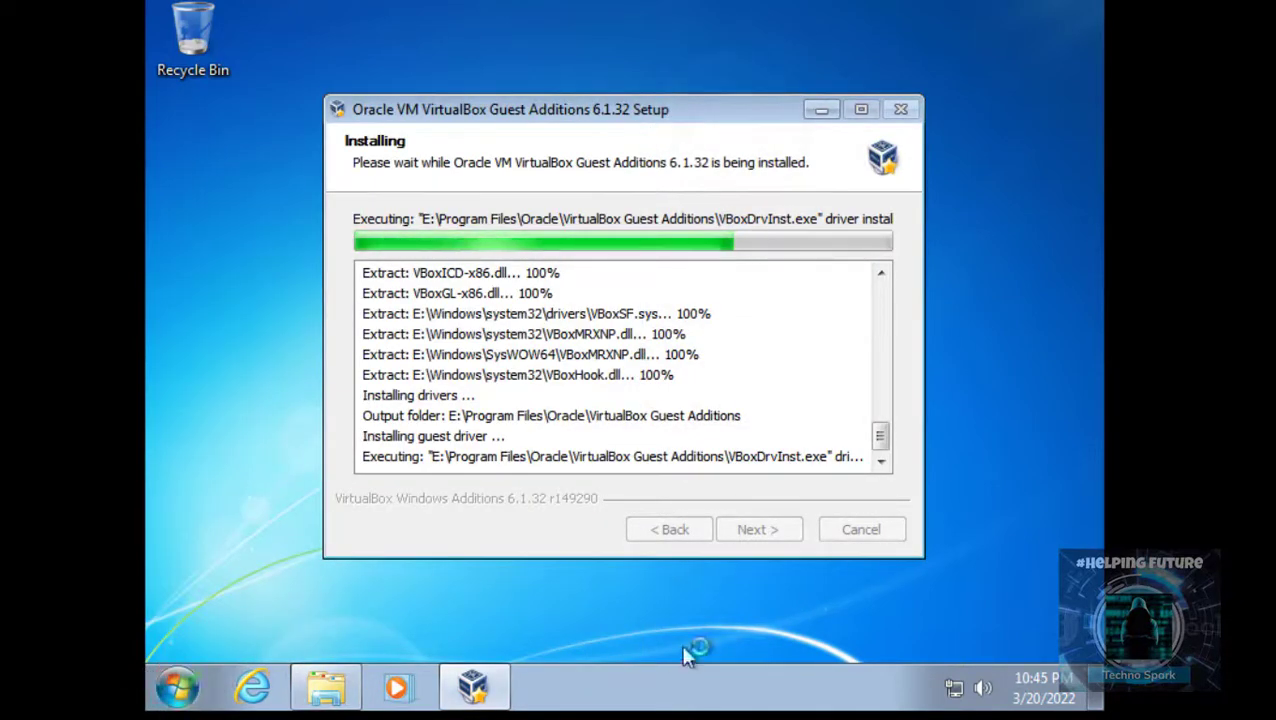
Open Computer Management for this computer and display its Disk Management section
click(177, 687)
right_click(509, 384)
click(561, 428)
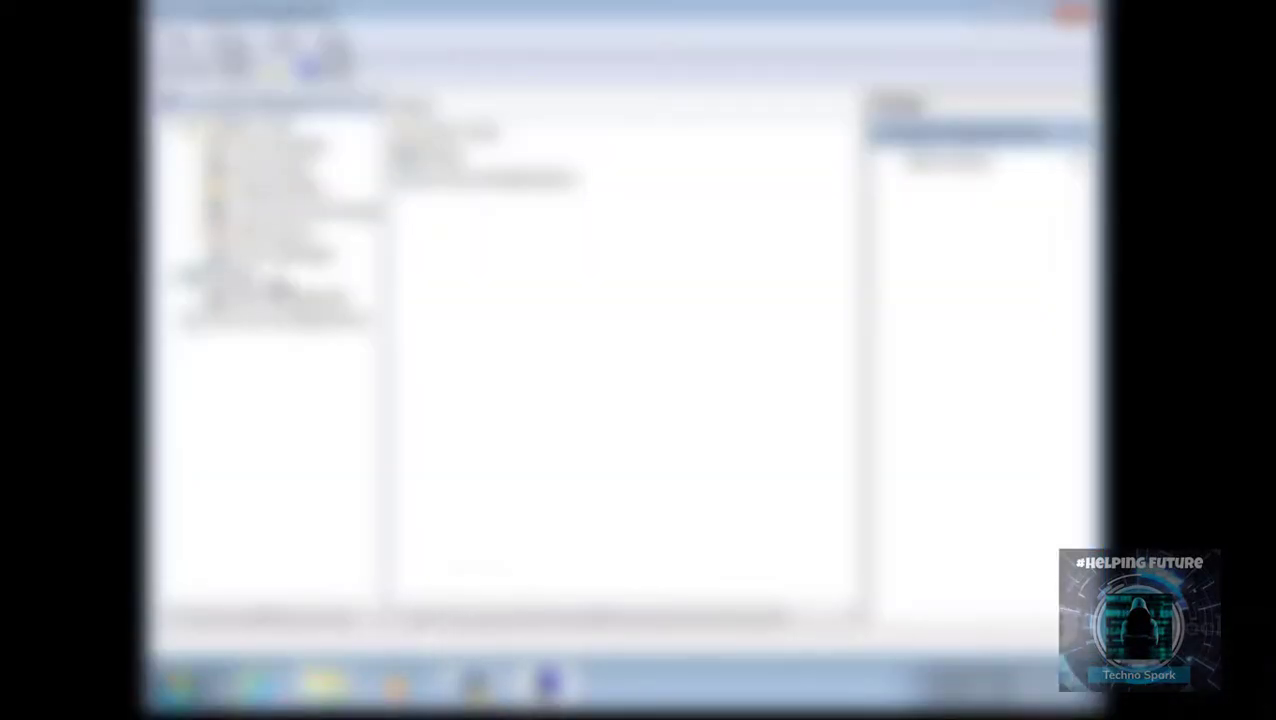
click(305, 300)
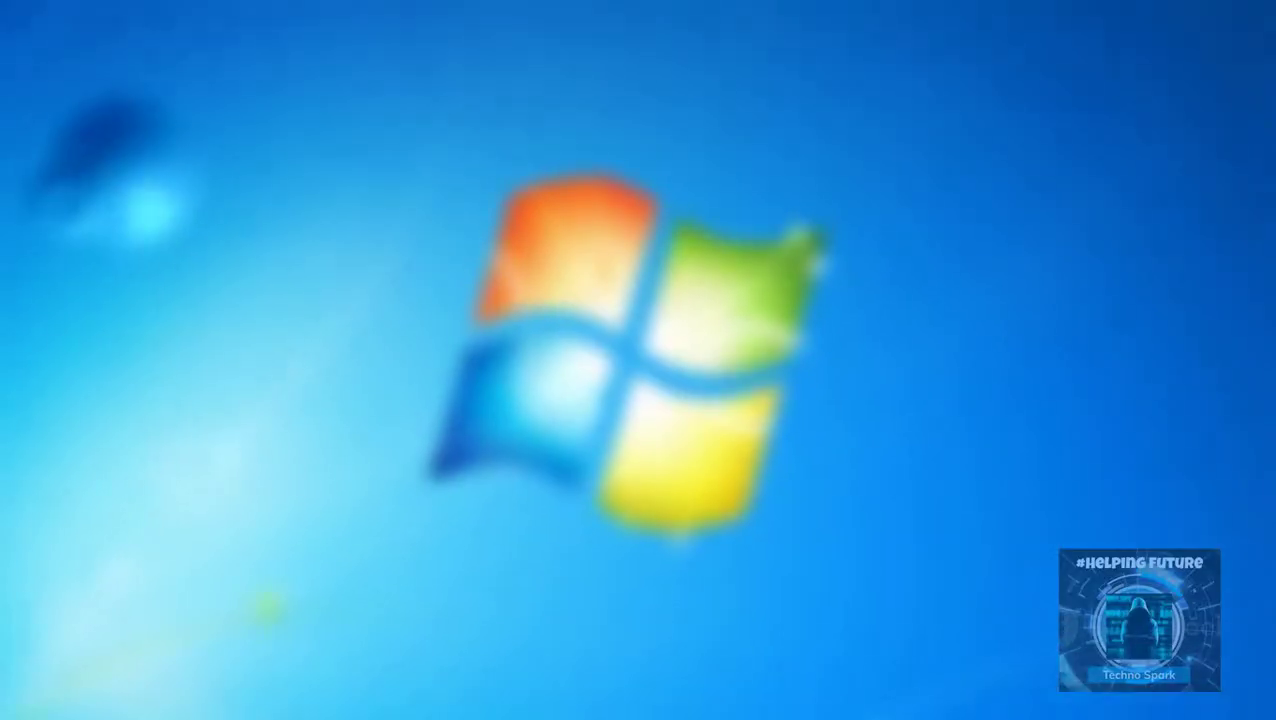
Apply the Windows 7 Aero theme in the desktop's personalization settings and close the window
right_click(235, 215)
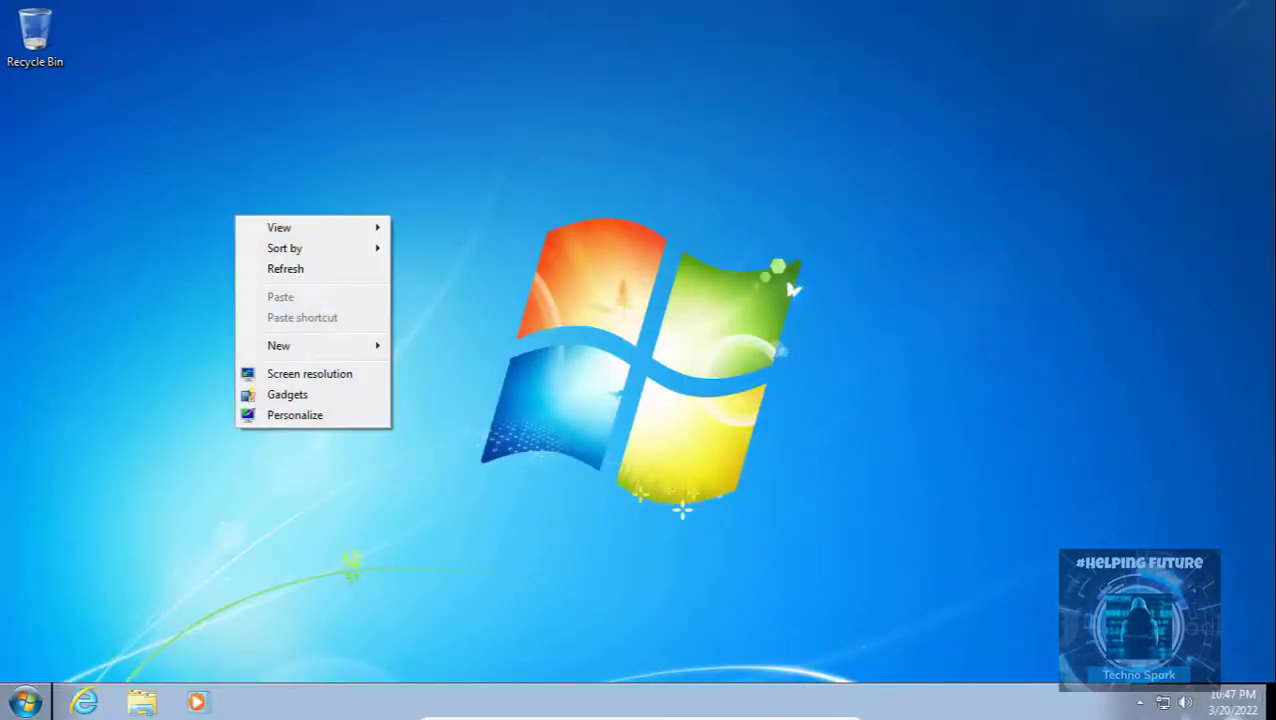
click(301, 416)
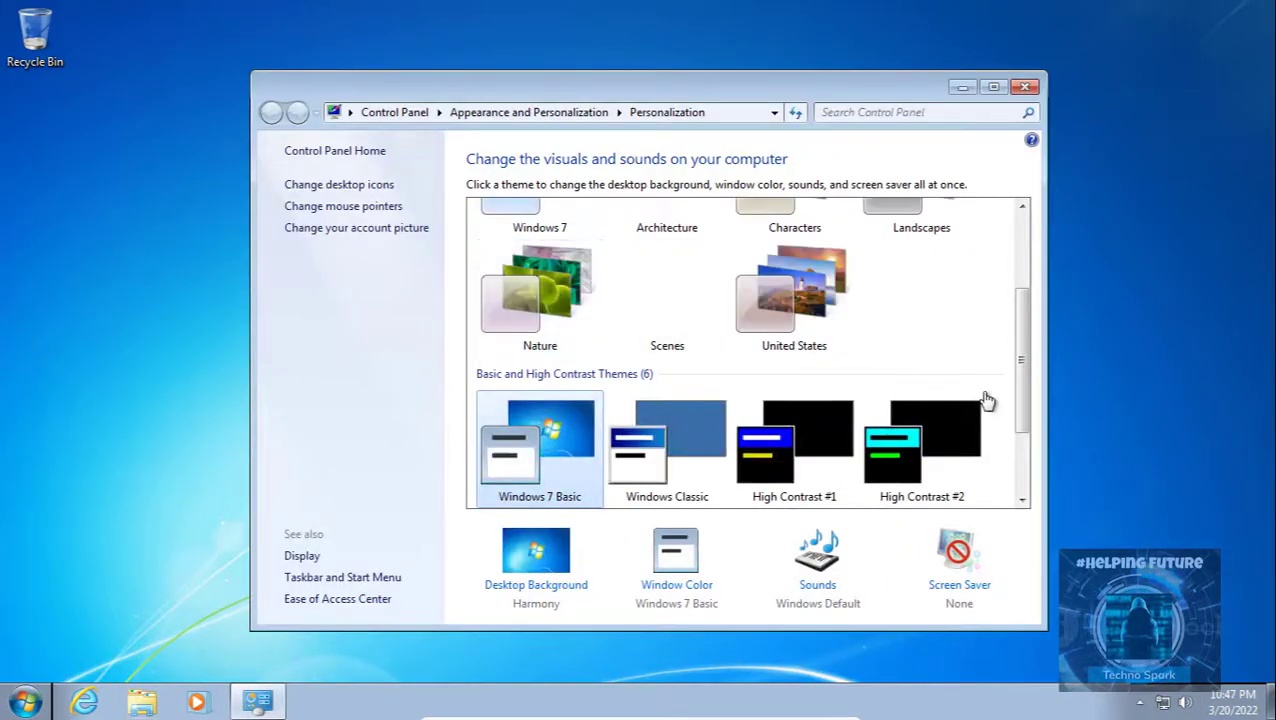
scroll(1020, 370, up, 3)
click(579, 301)
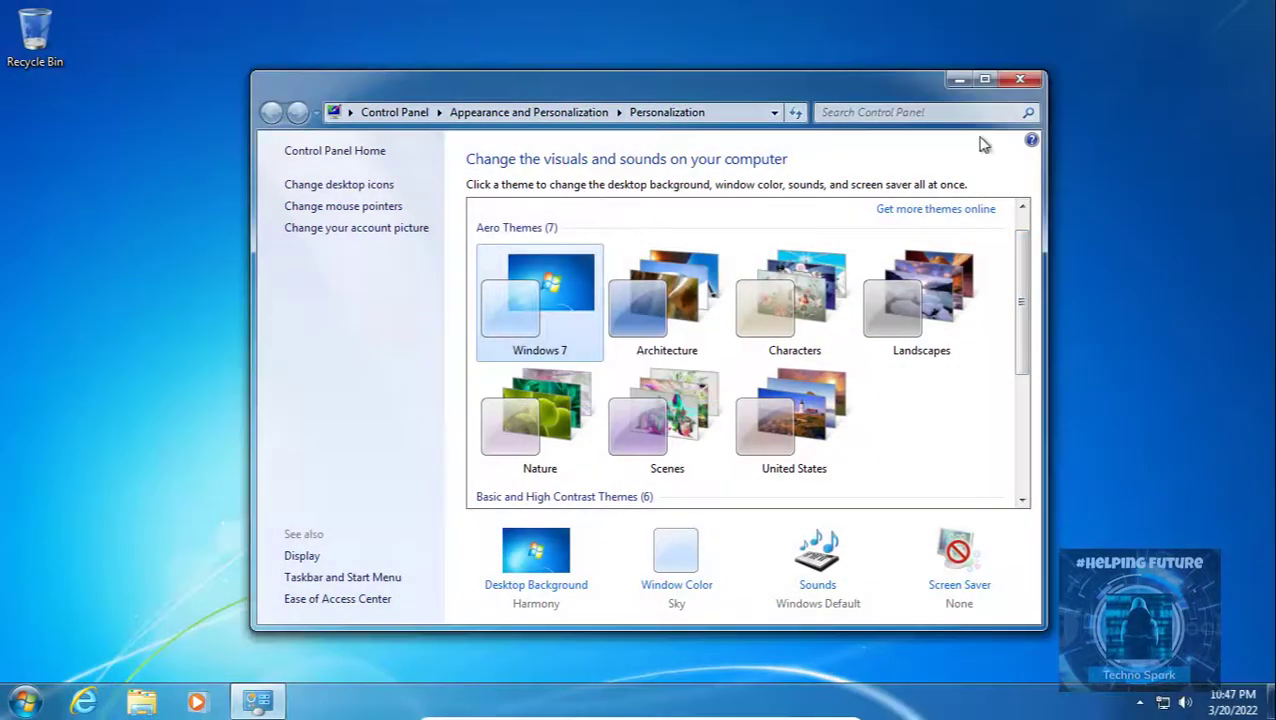
click(1020, 79)
Open Disk Management in Computer Management and start Shrink Volume on the Windows 7 (E:) partition of Disk 0
key(super)
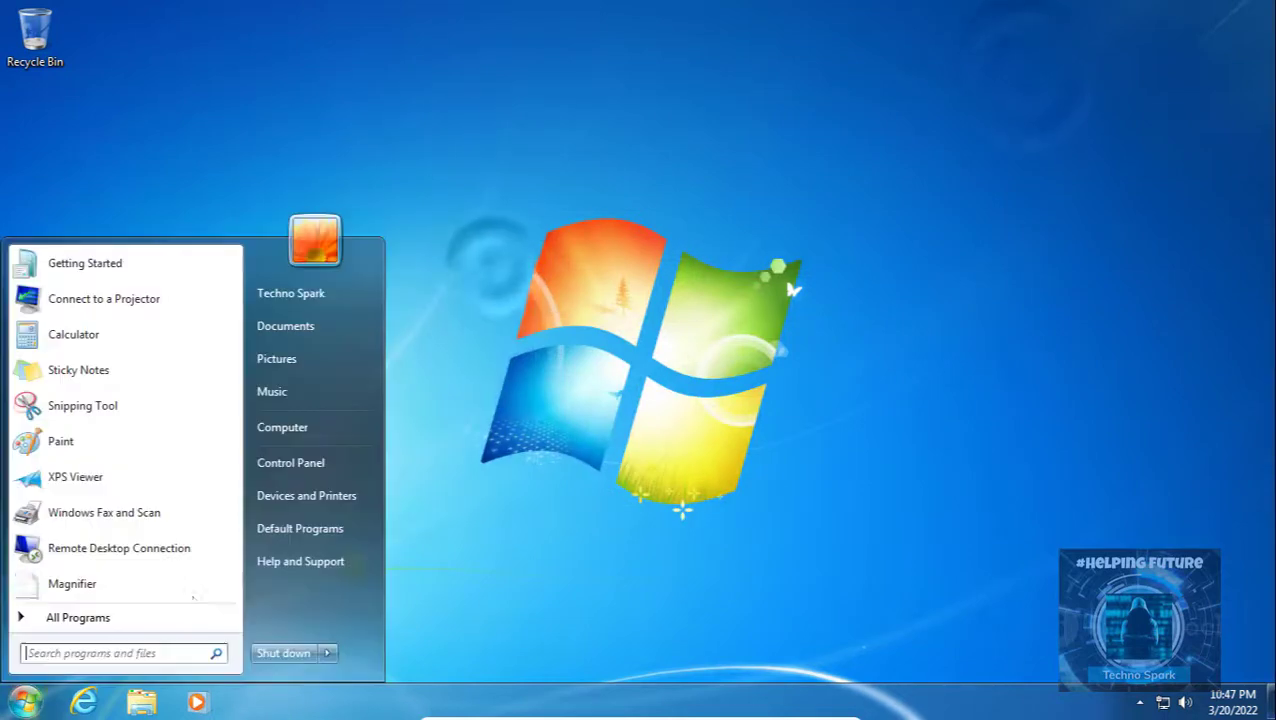
right_click(303, 437)
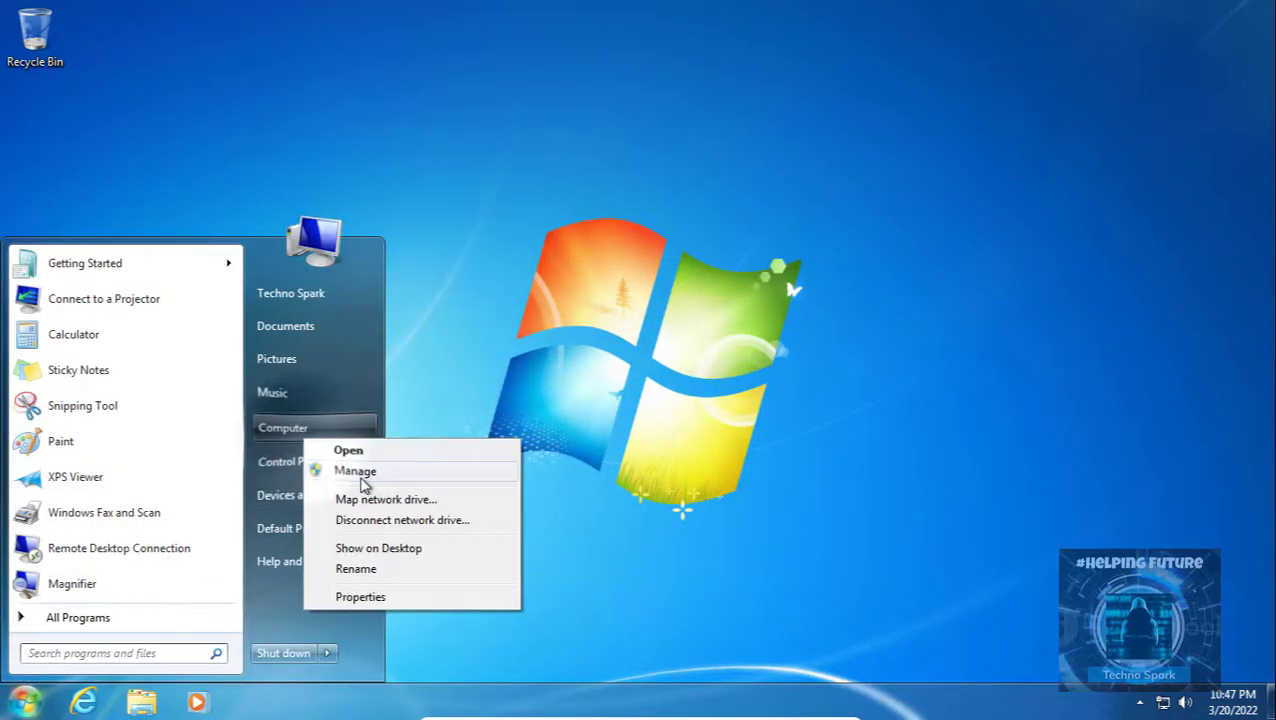
click(361, 479)
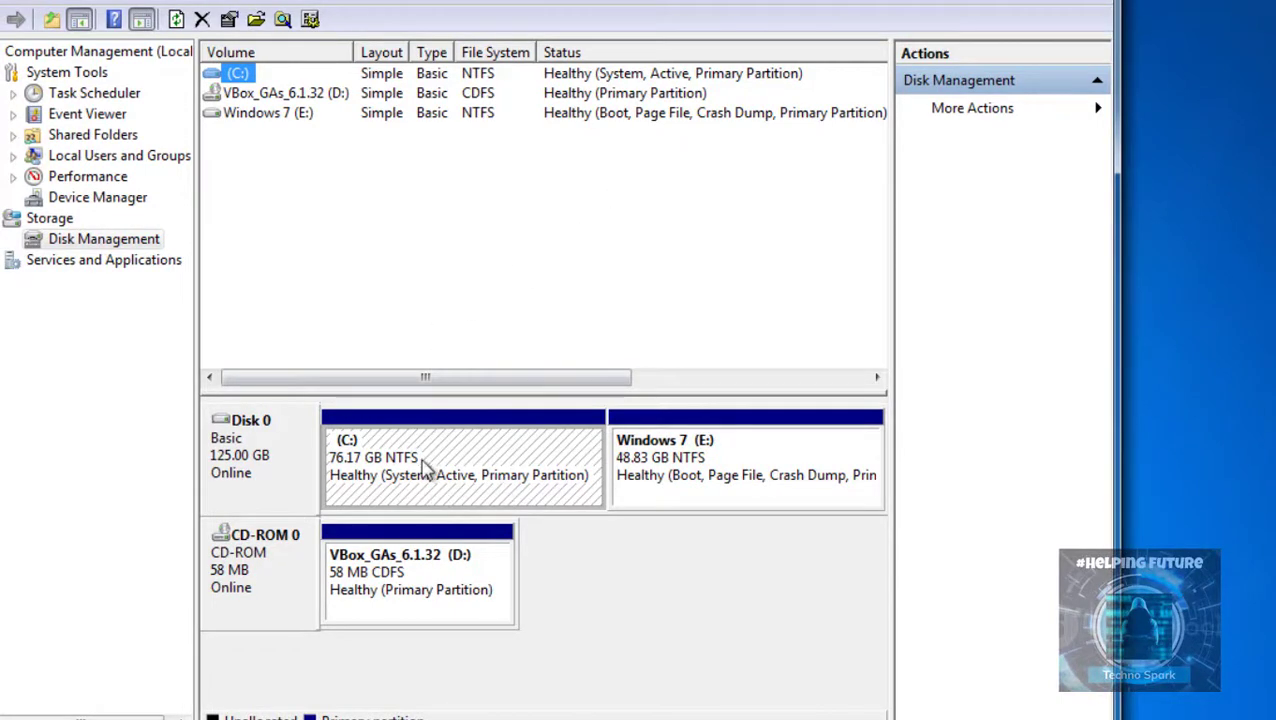
click(772, 474)
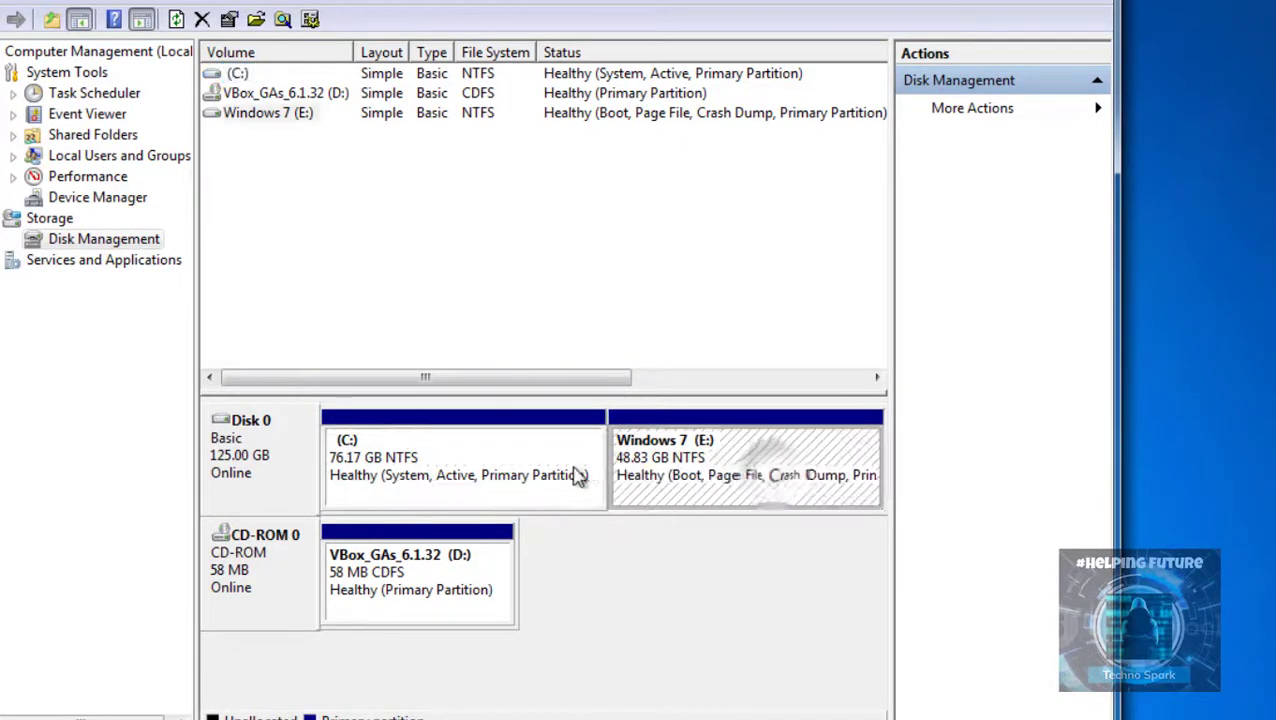
right_click(677, 465)
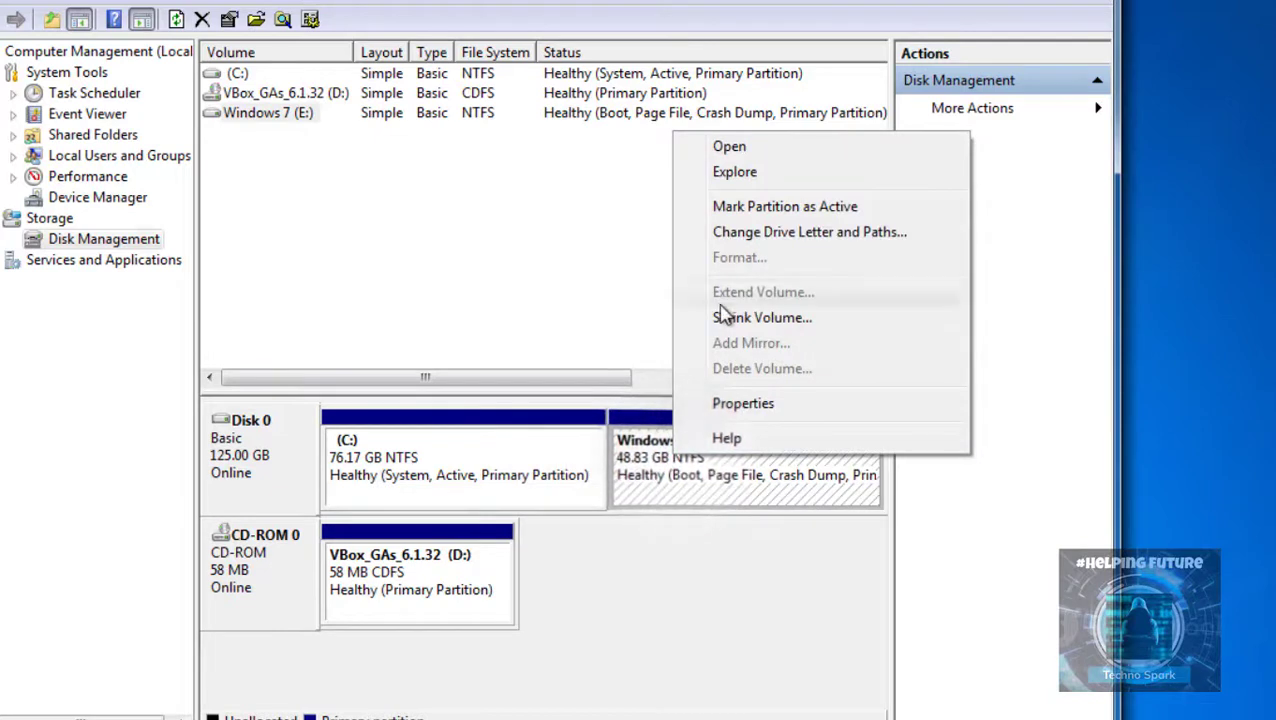
click(725, 316)
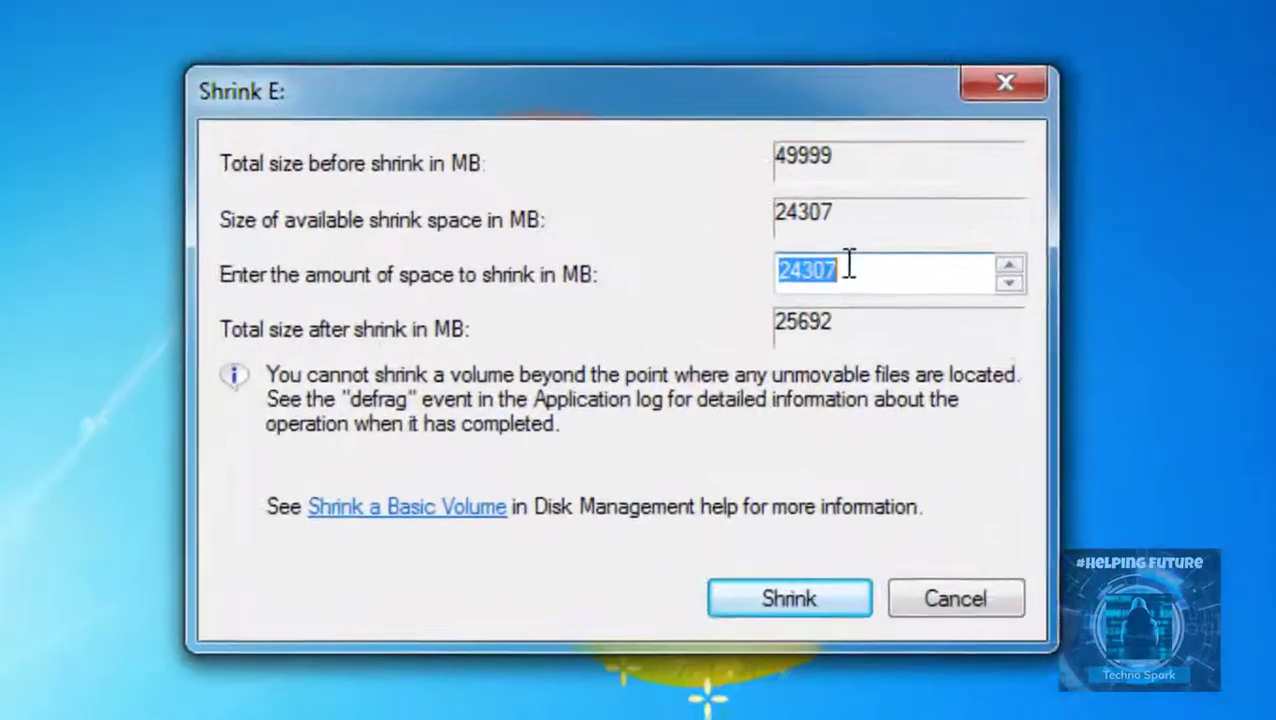
Set the amount of space to shrink to 20000 MB and shrink volume E:
drag(766, 295, 692, 291)
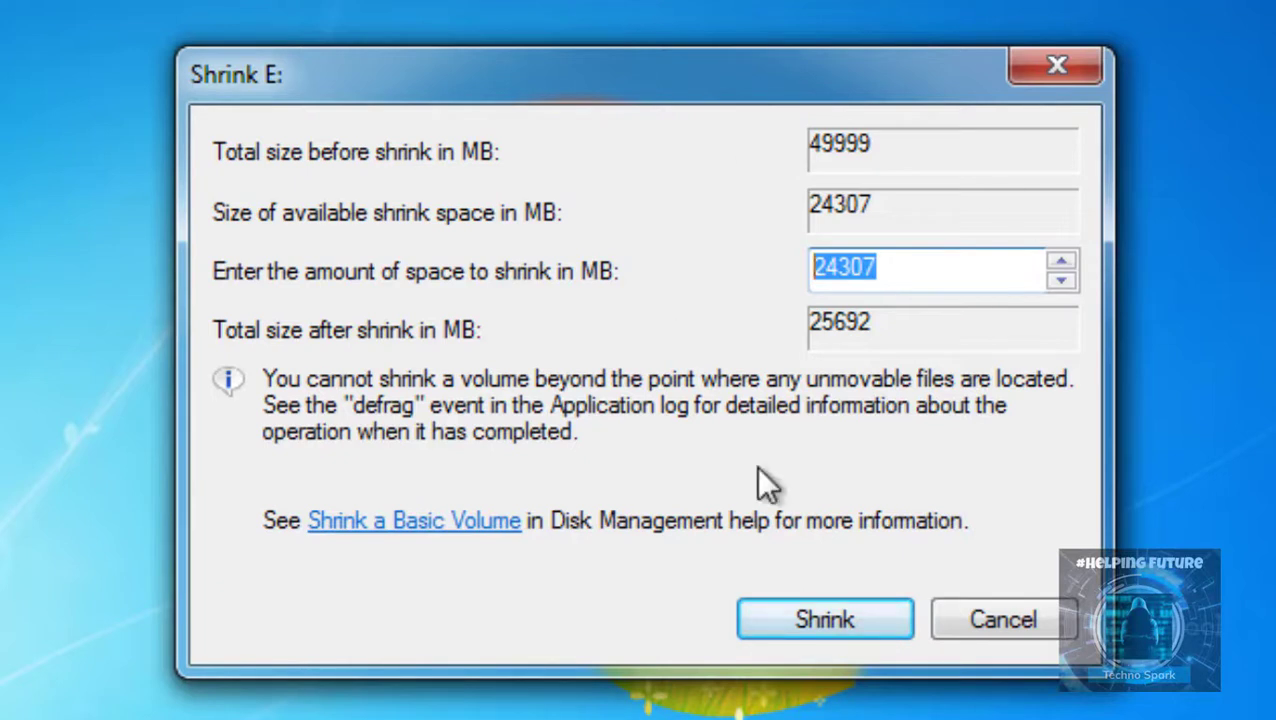
drag(918, 268, 706, 276)
key(Down)
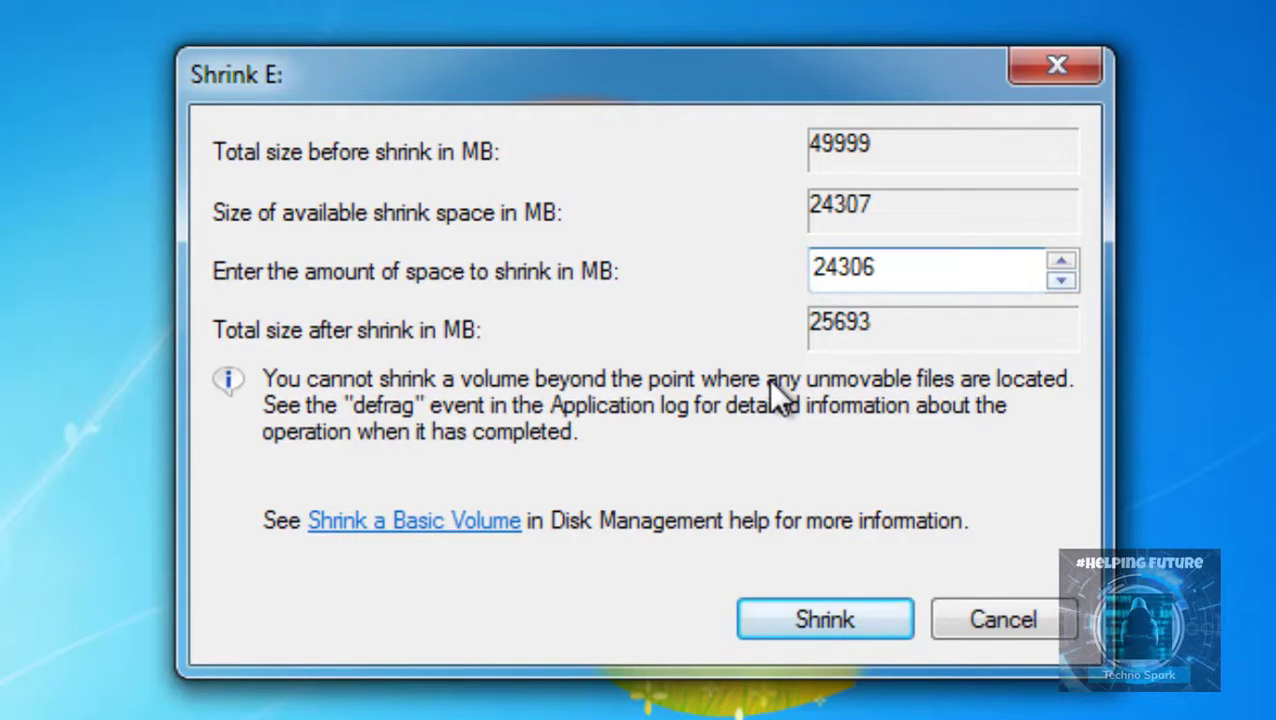
drag(890, 258, 752, 276)
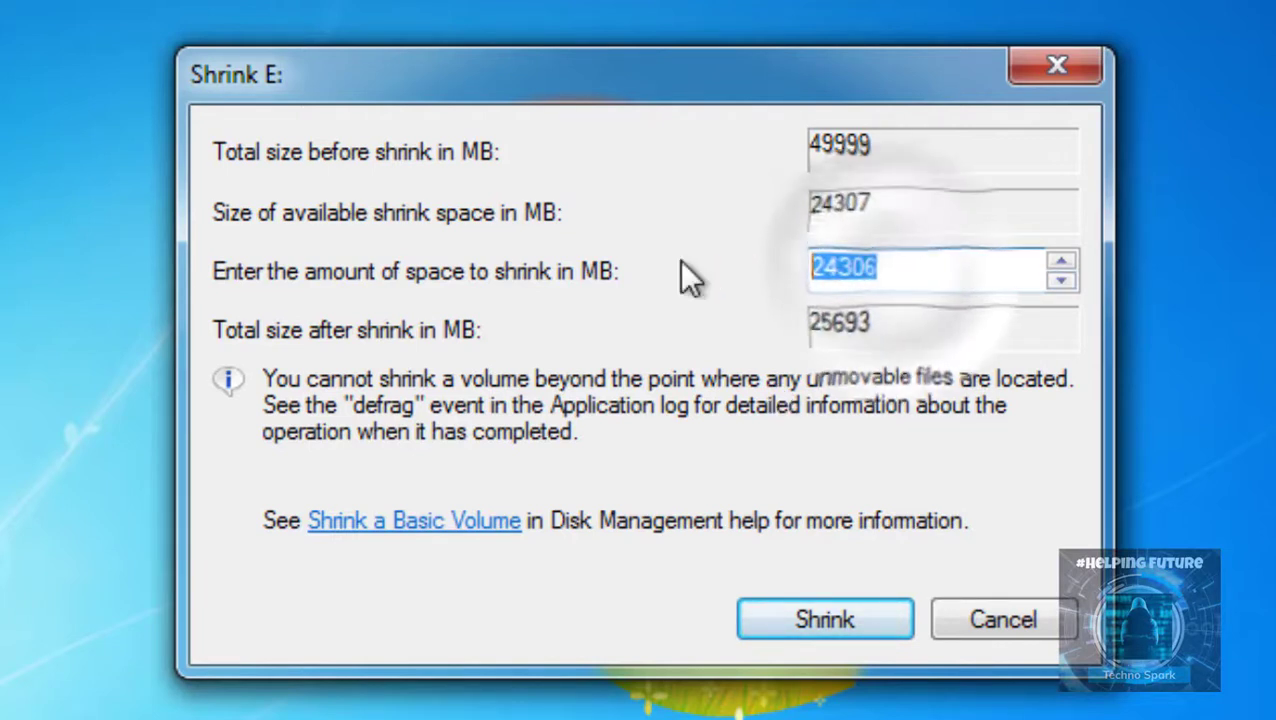
text(20)
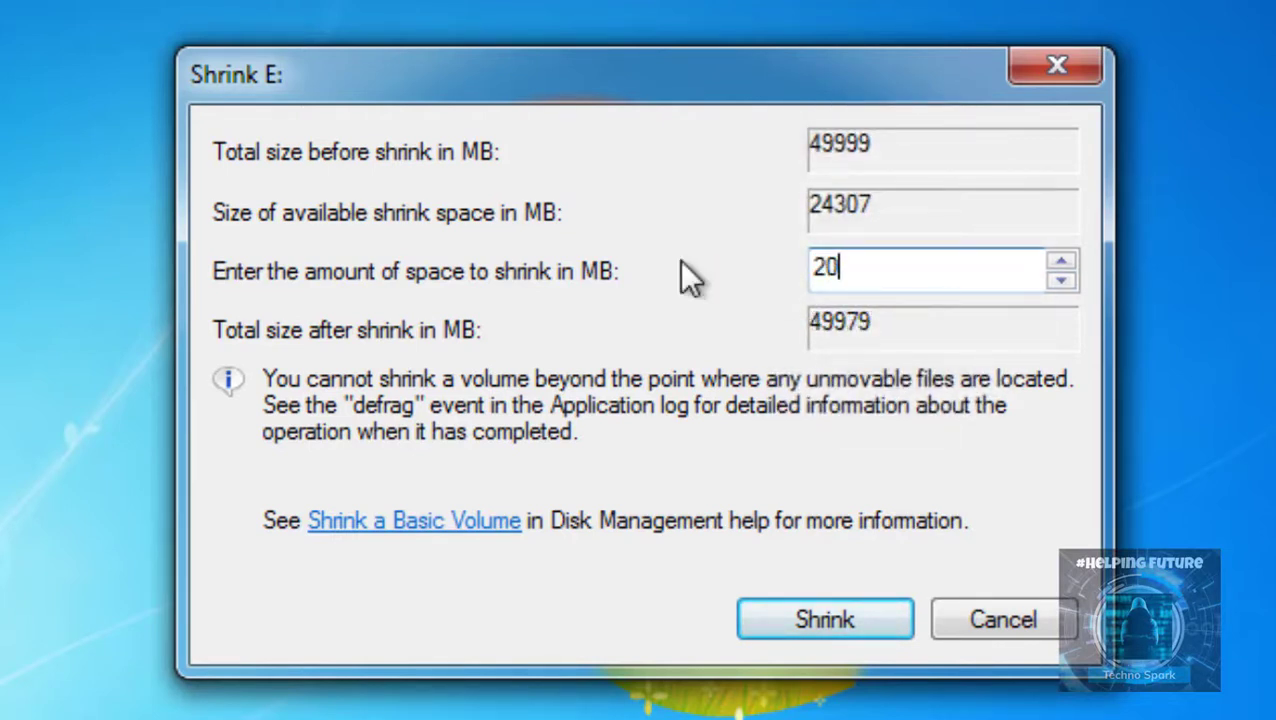
text(000)
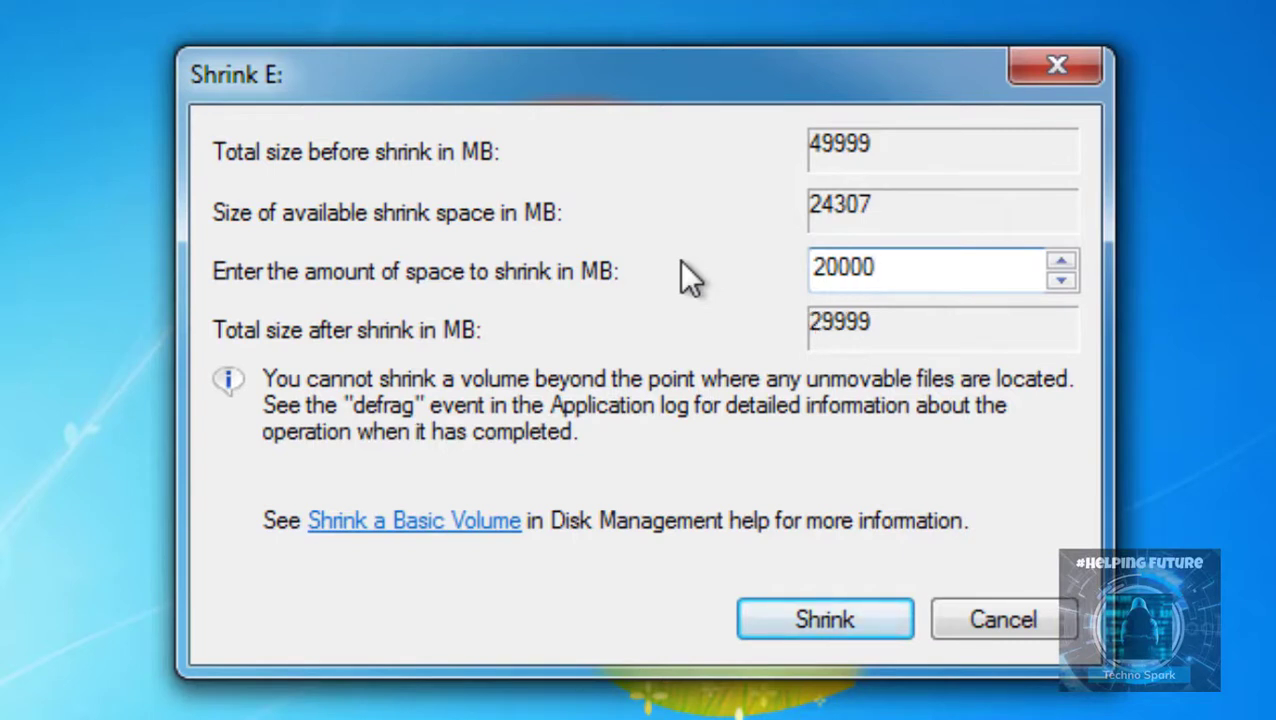
click(840, 272)
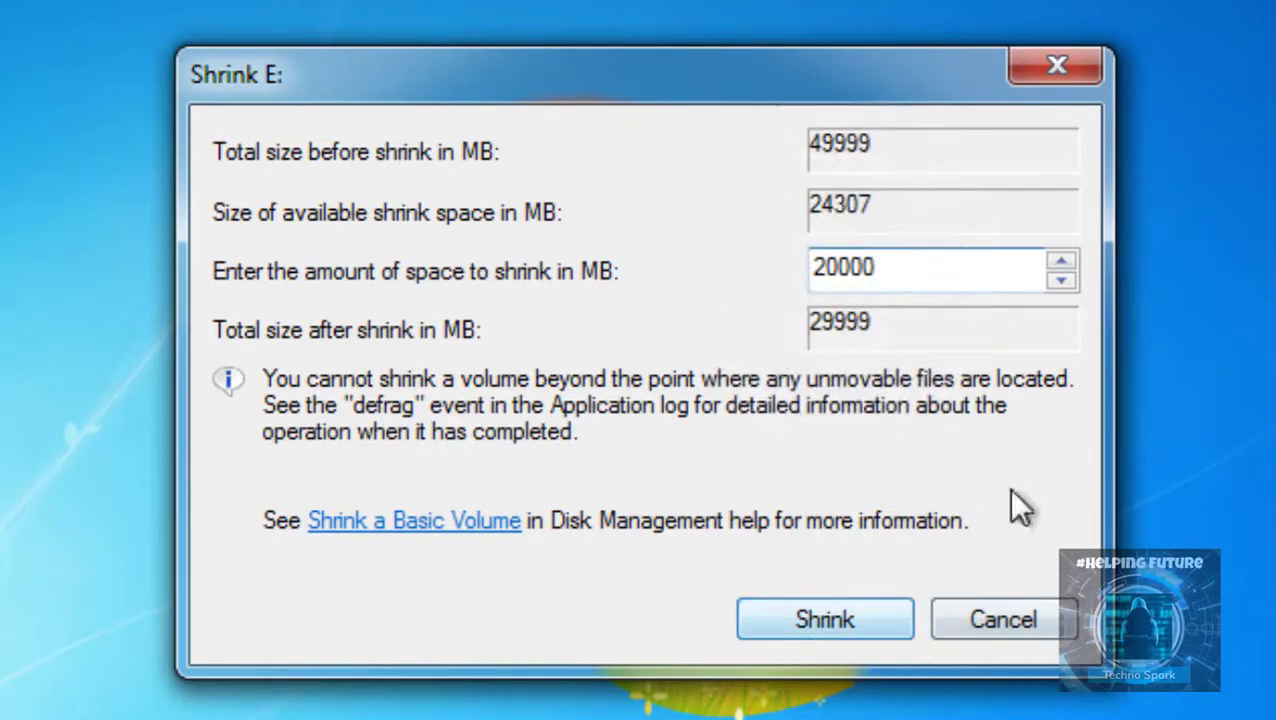
click(826, 622)
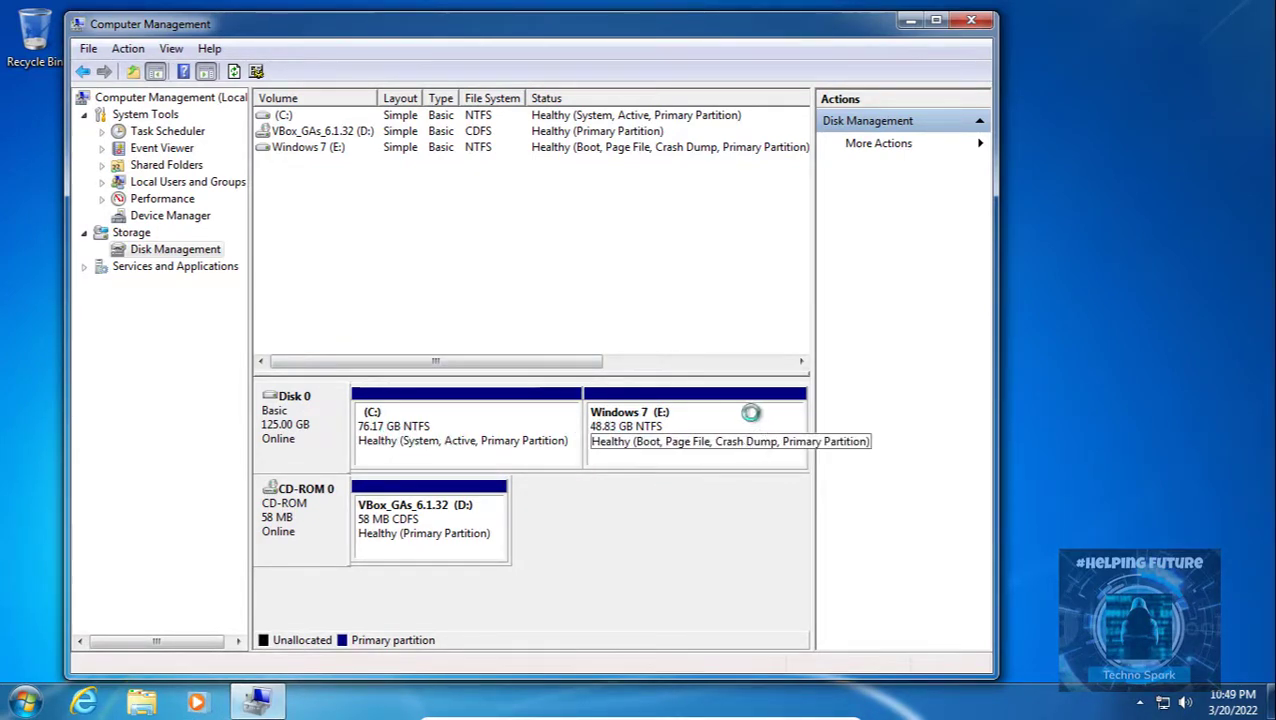
Check the drive space under Computer and the contents of Windows 7 (E:), and minimize the file window
click(143, 705)
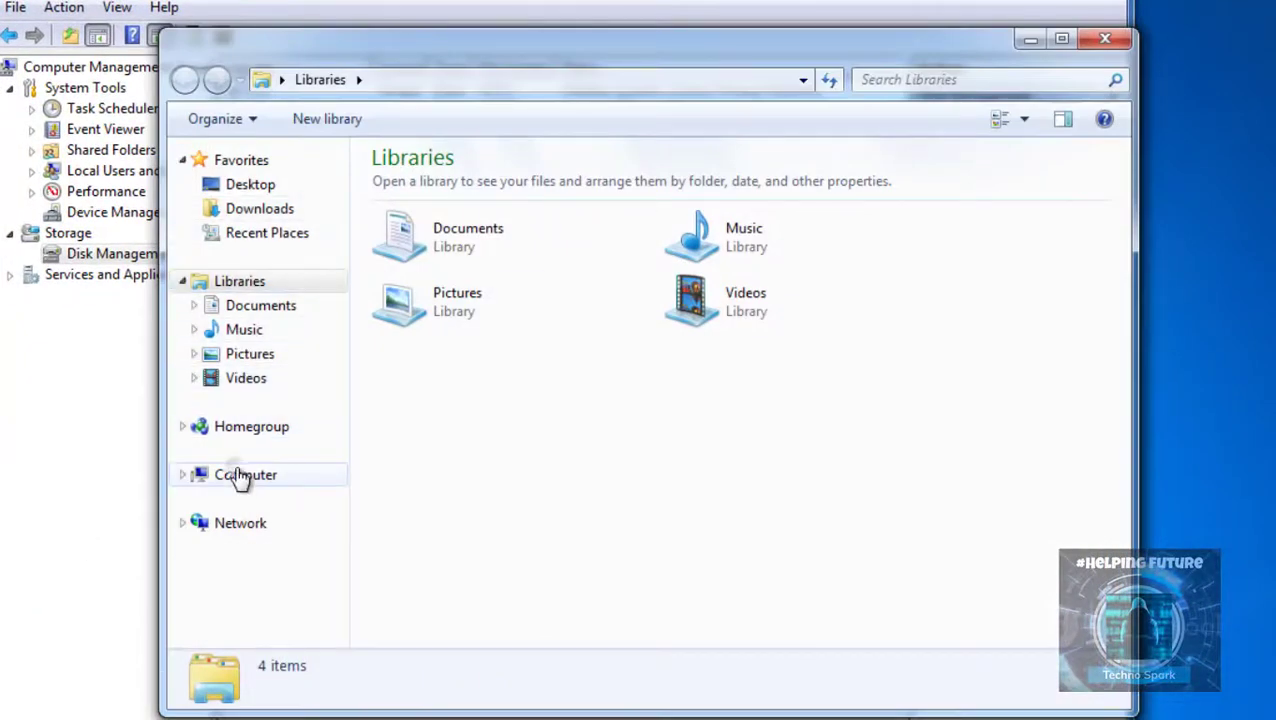
click(242, 477)
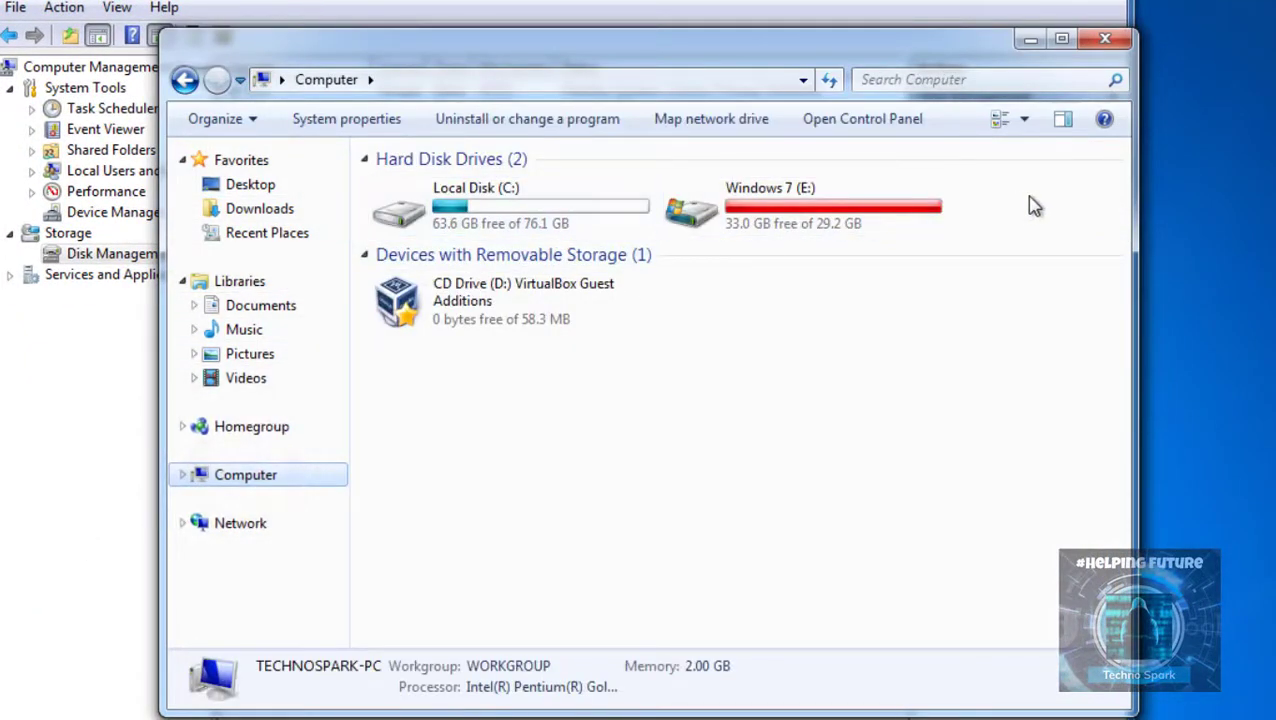
drag(1022, 196, 877, 225)
double_click(877, 225)
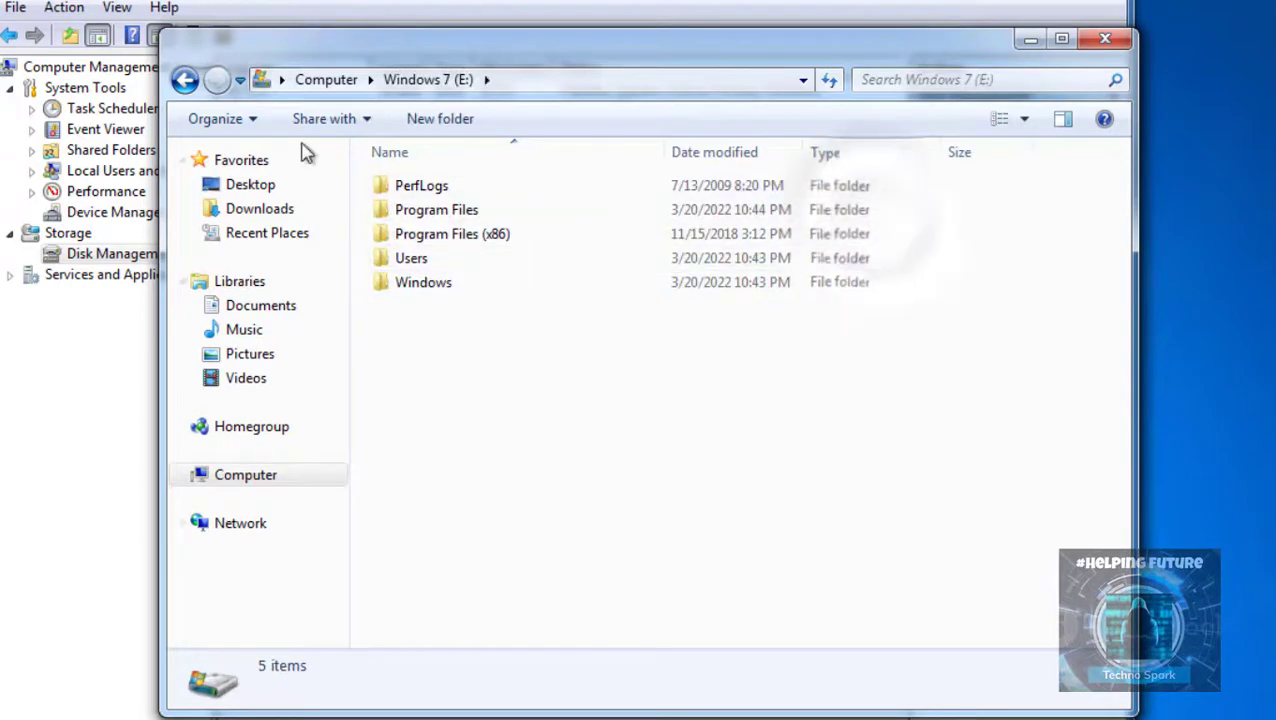
click(184, 79)
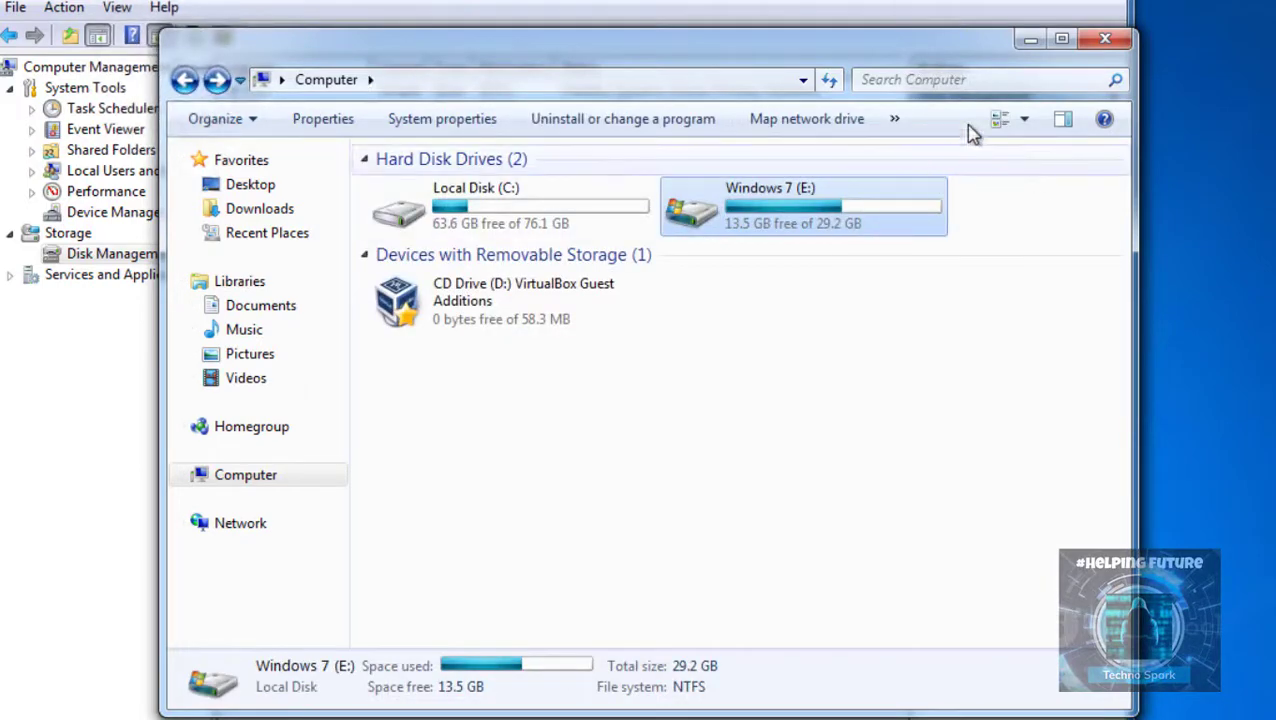
click(1030, 40)
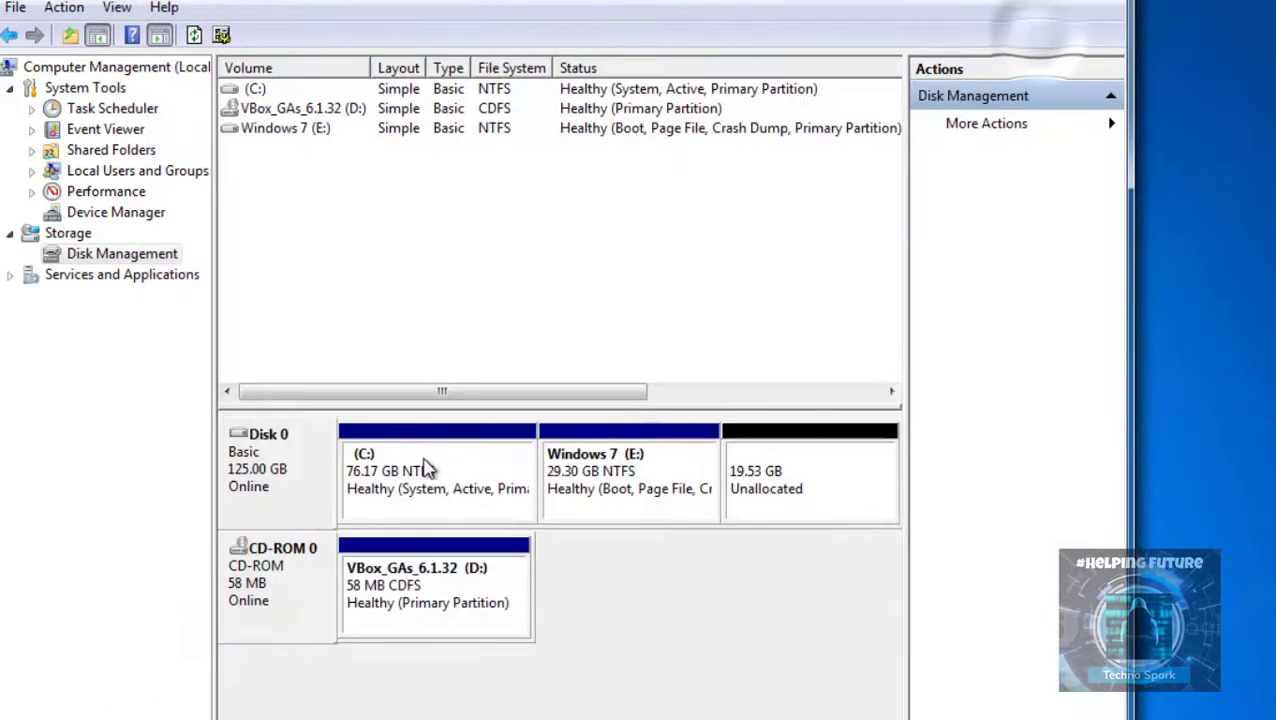
Start a new simple volume of 20000 MB in the unallocated space on Disk 0, assigned drive letter F
click(812, 470)
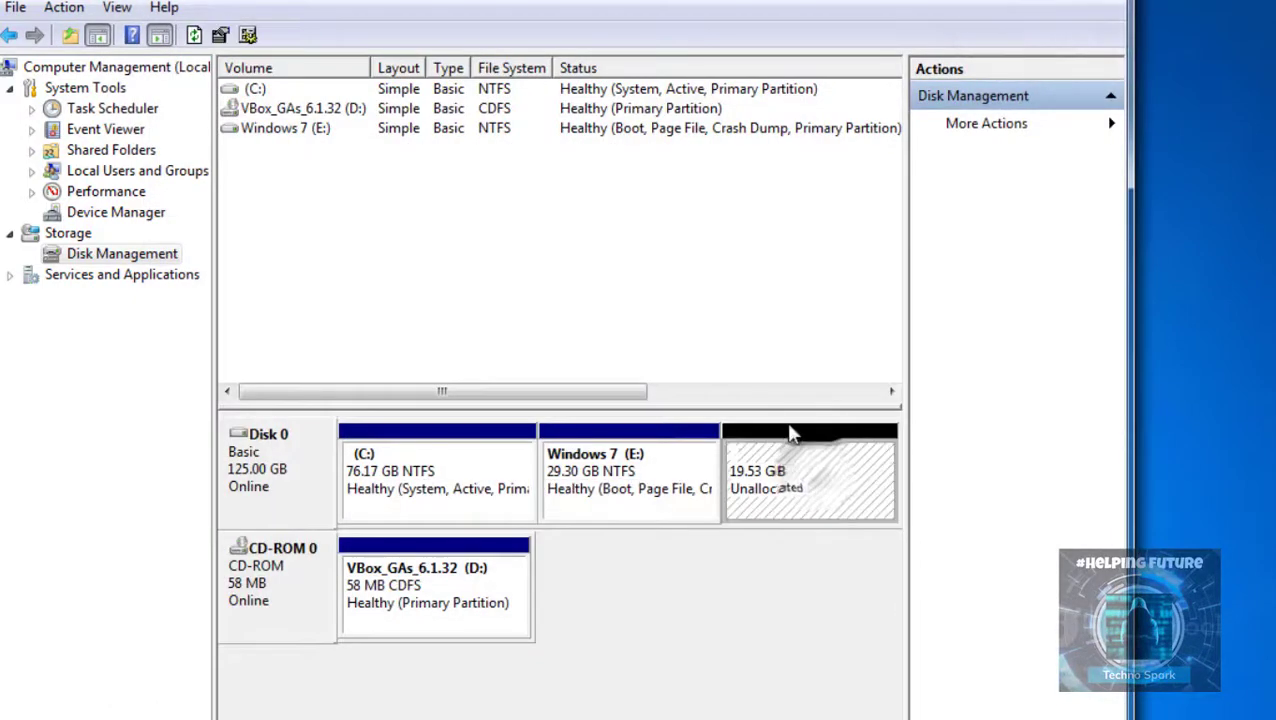
right_click(818, 482)
click(838, 487)
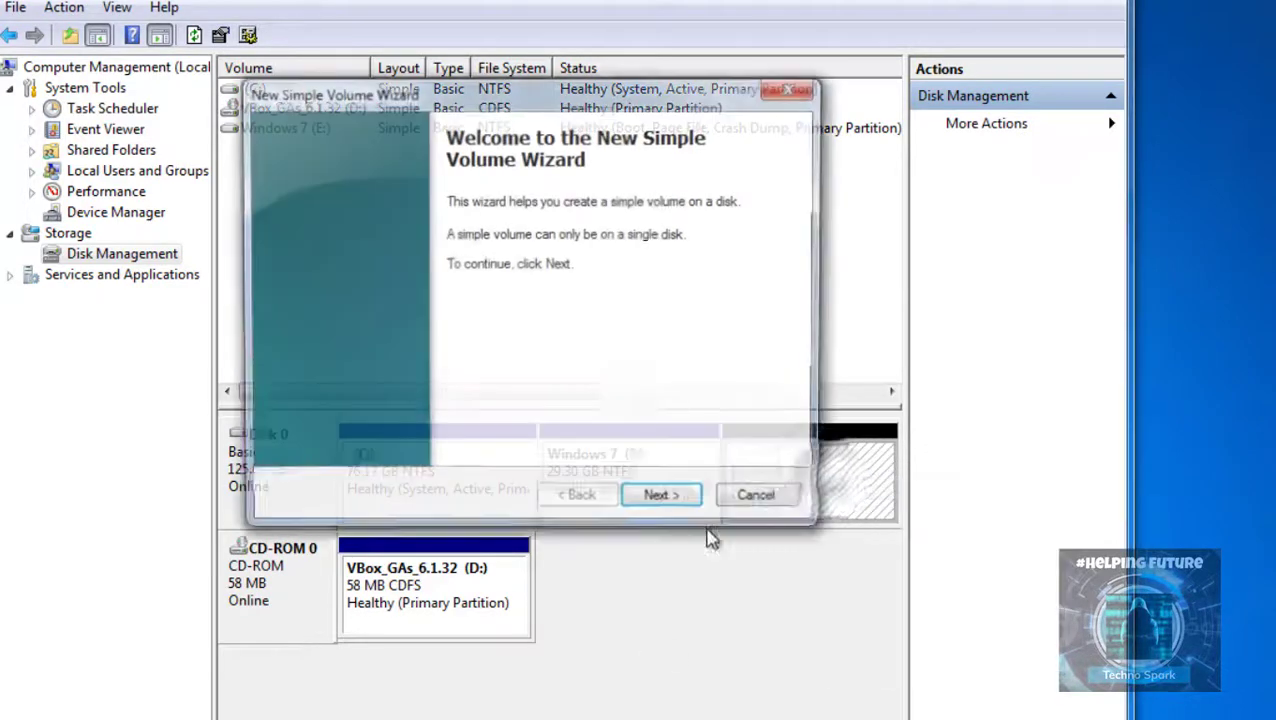
click(652, 499)
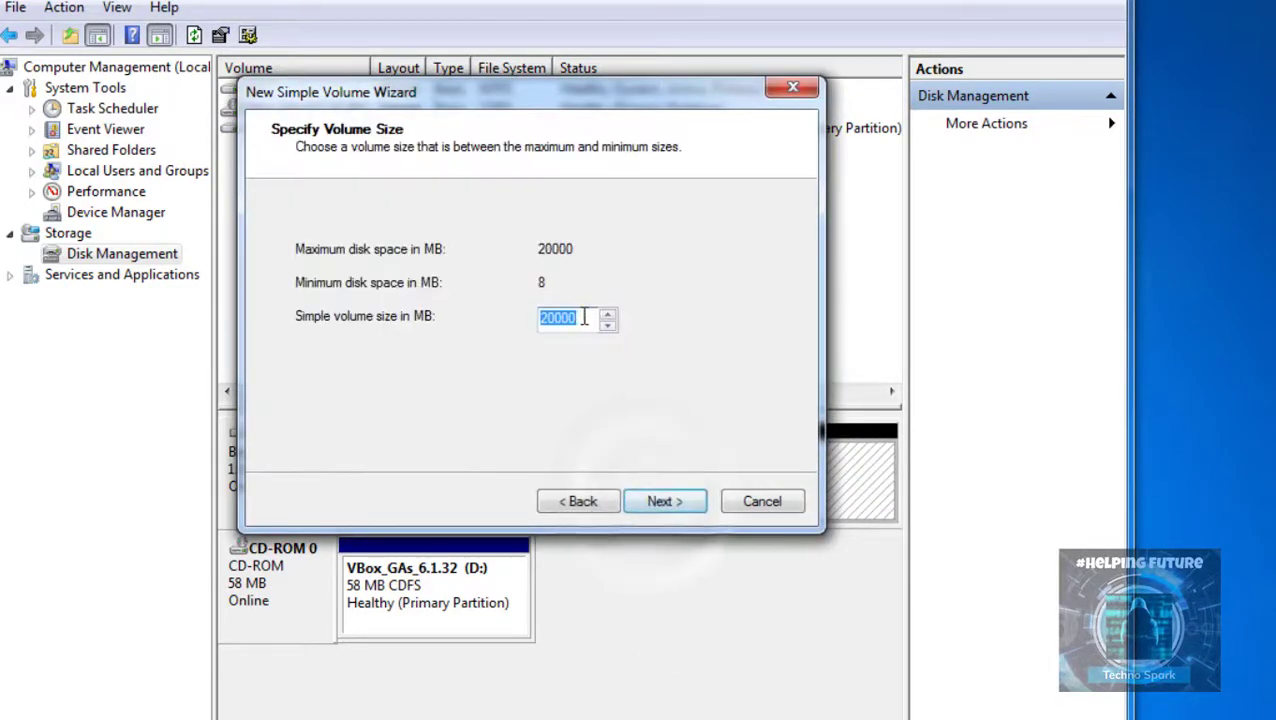
click(690, 510)
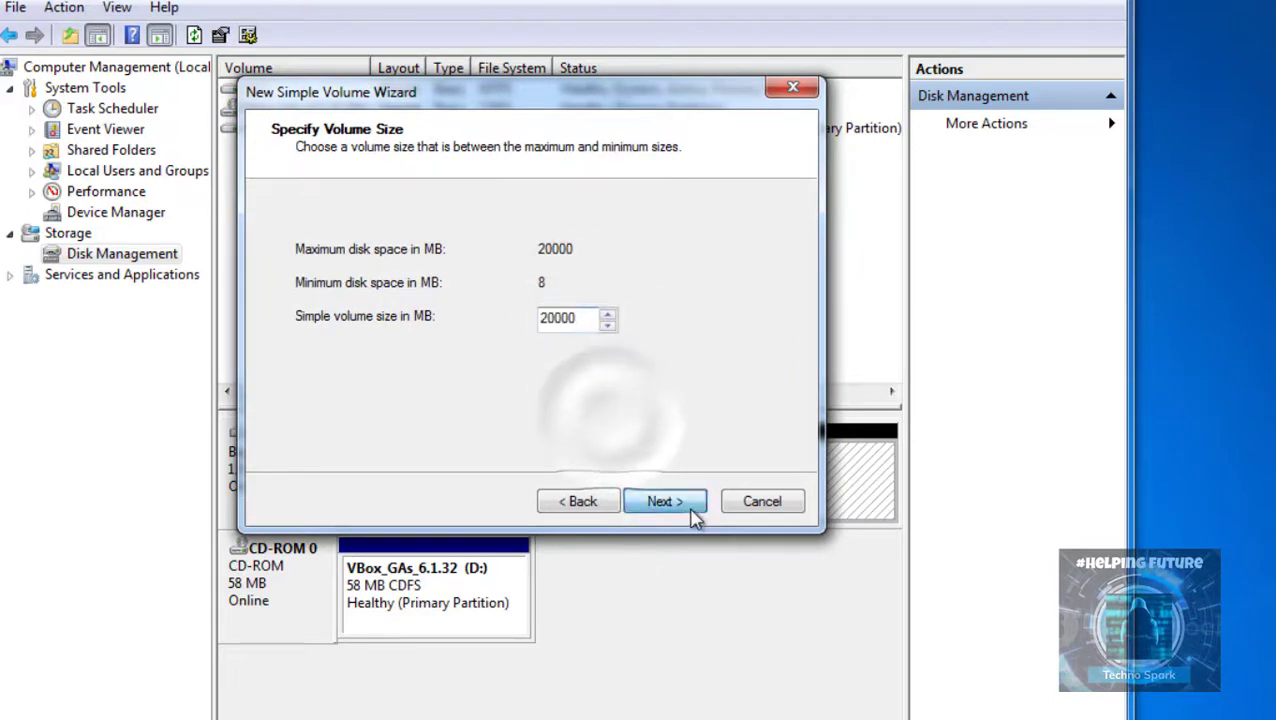
click(625, 251)
click(625, 251)
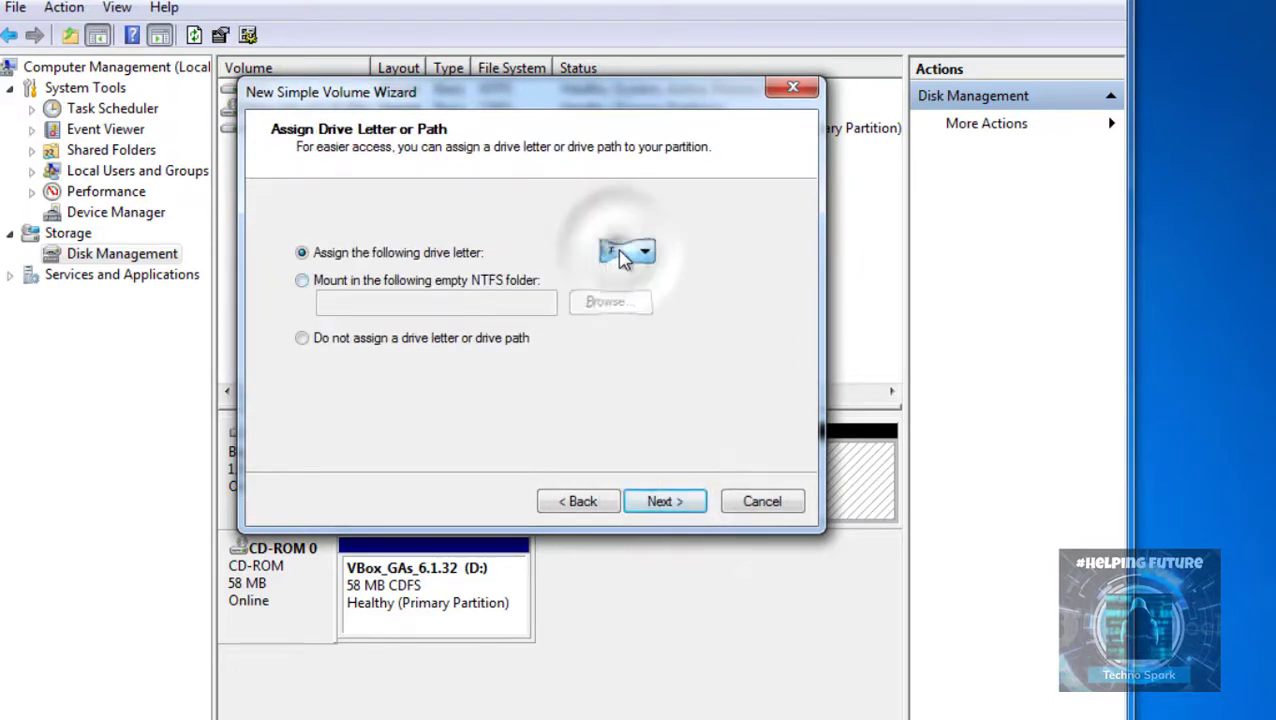
click(686, 505)
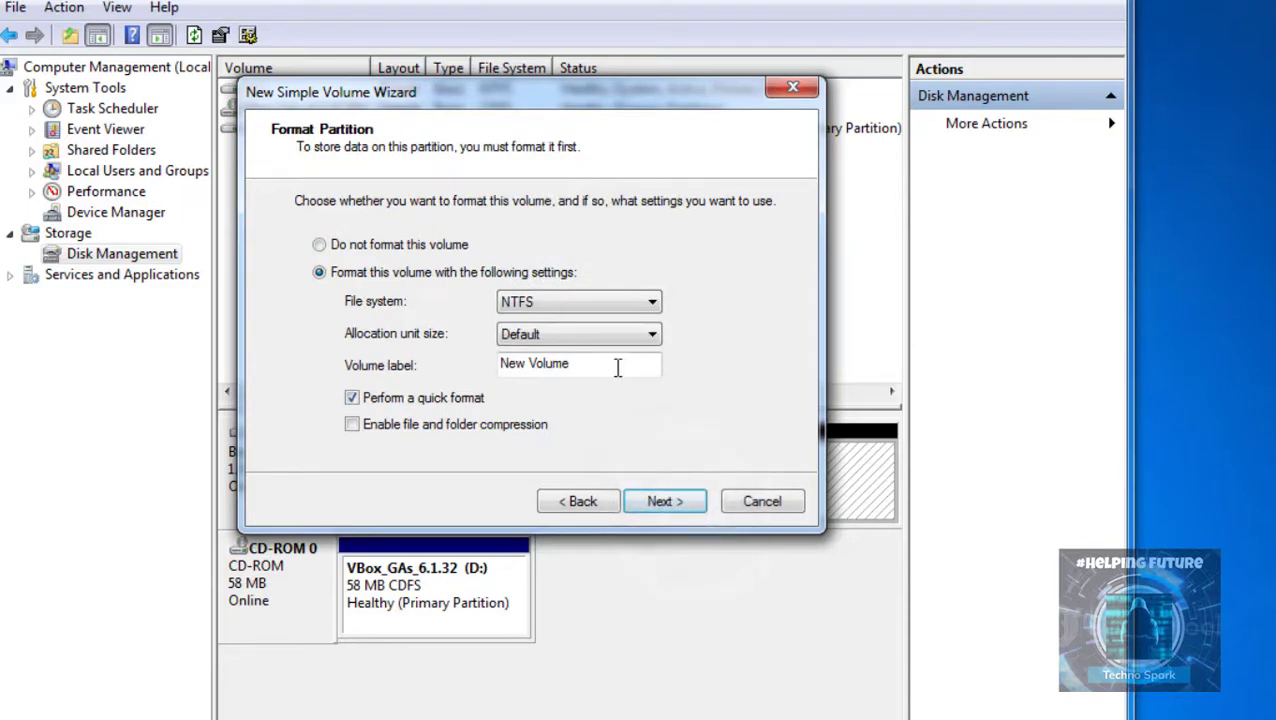
Label the new volume Windows 8.1 and create it with a quick NTFS format and default allocation unit size
drag(618, 370, 360, 373)
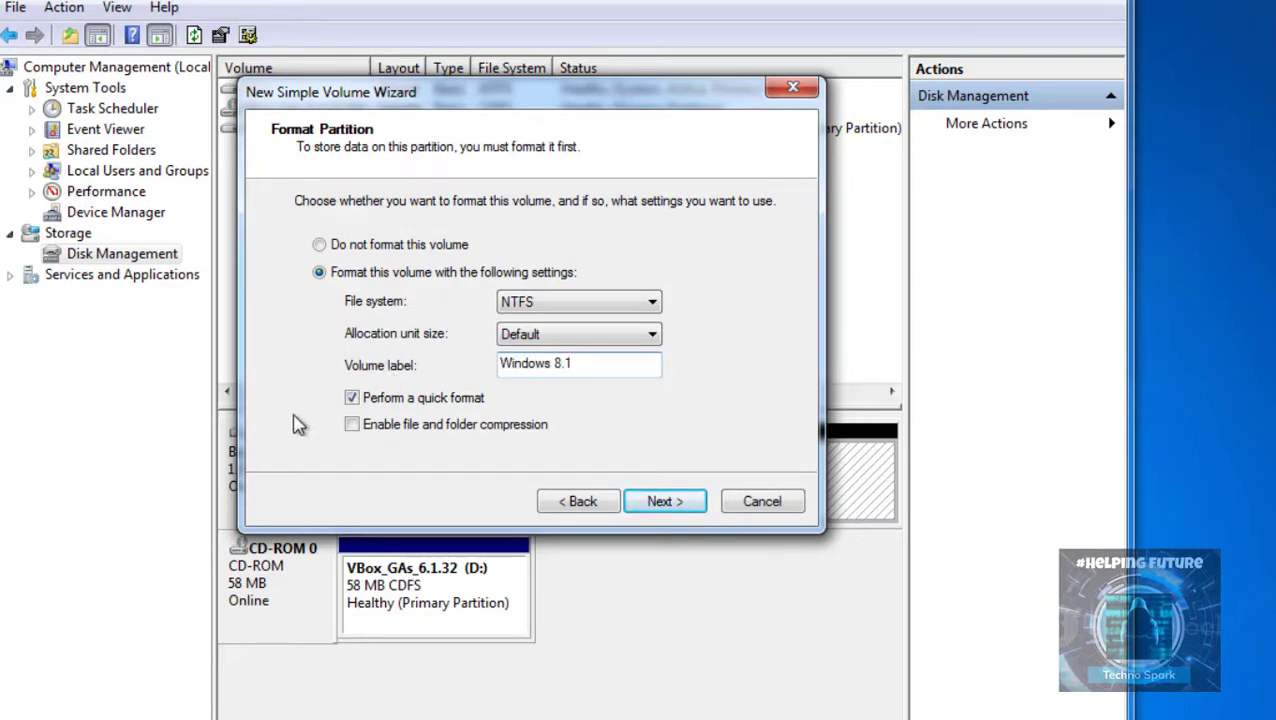
click(658, 510)
click(655, 503)
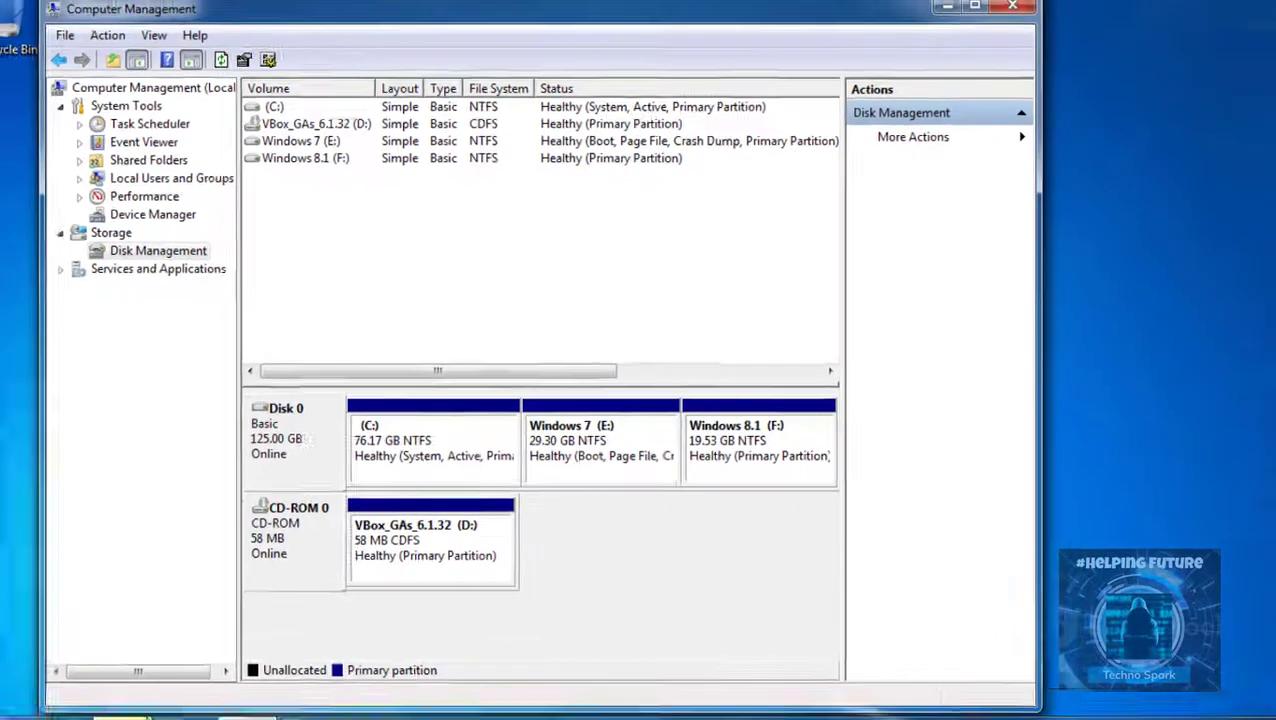
Dismiss the AutoPlay window for Windows 8.1 (F:) and bring the Computer file window to the front
mouse_move(139, 700)
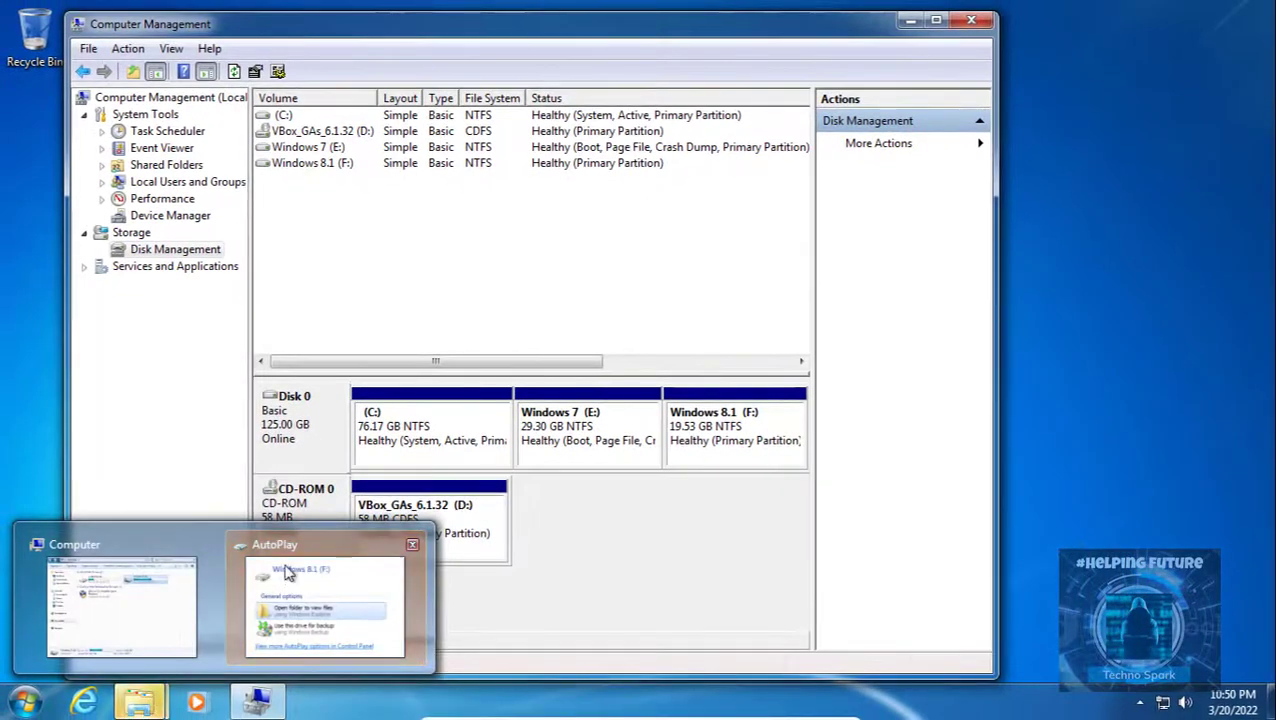
click(349, 577)
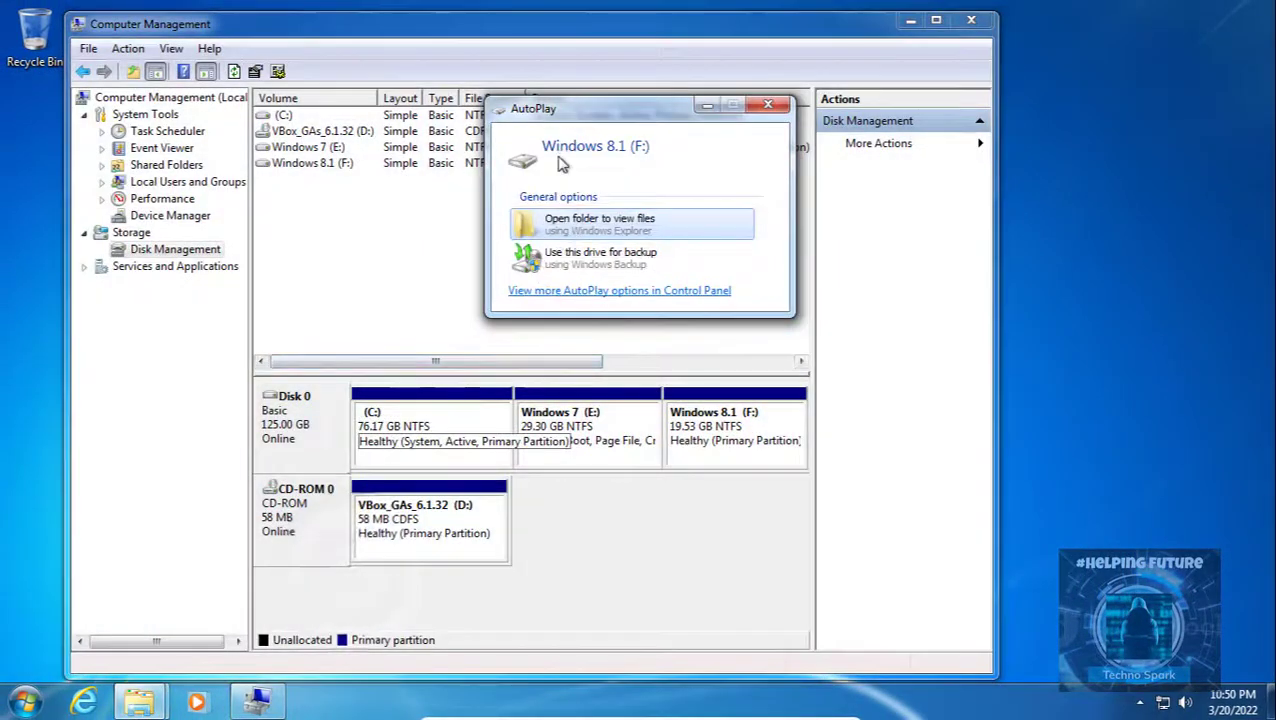
click(767, 105)
click(140, 700)
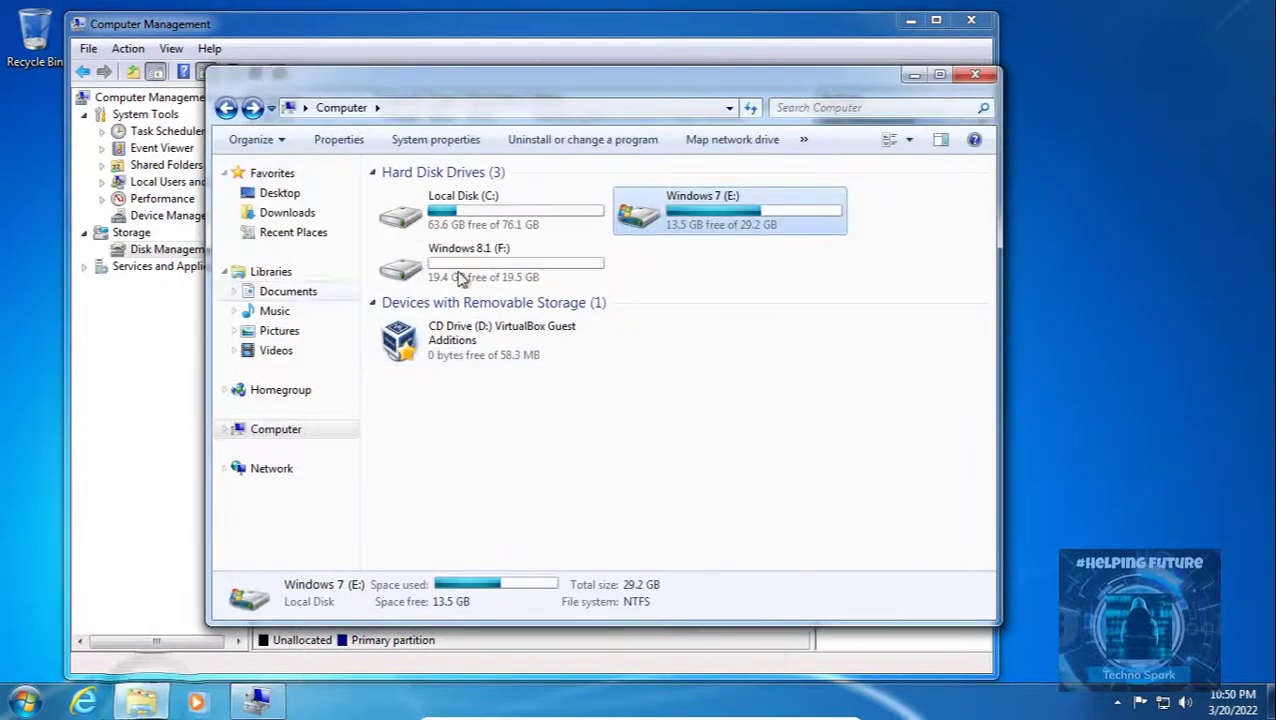
Check the sizes of drives C:, Windows 7 (E:) and Windows 8.1 (F:), and close both open windows
click(490, 222)
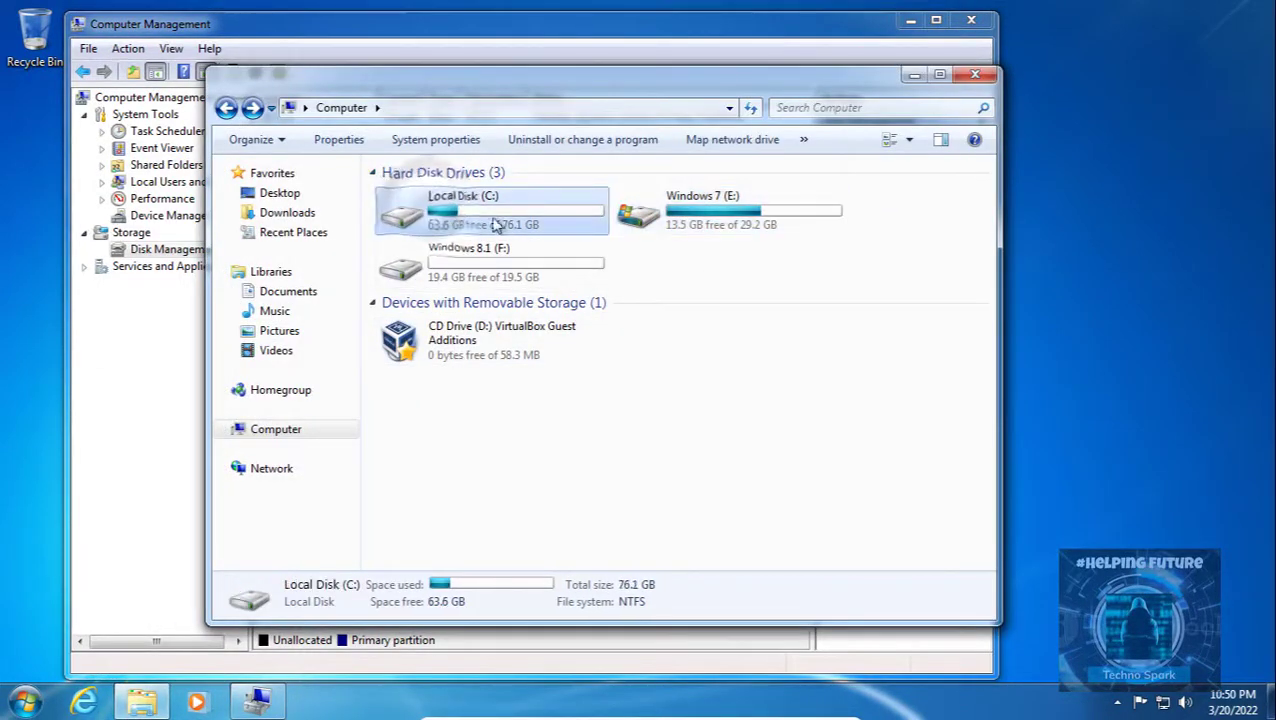
click(760, 220)
drag(896, 212, 817, 222)
drag(740, 257, 545, 265)
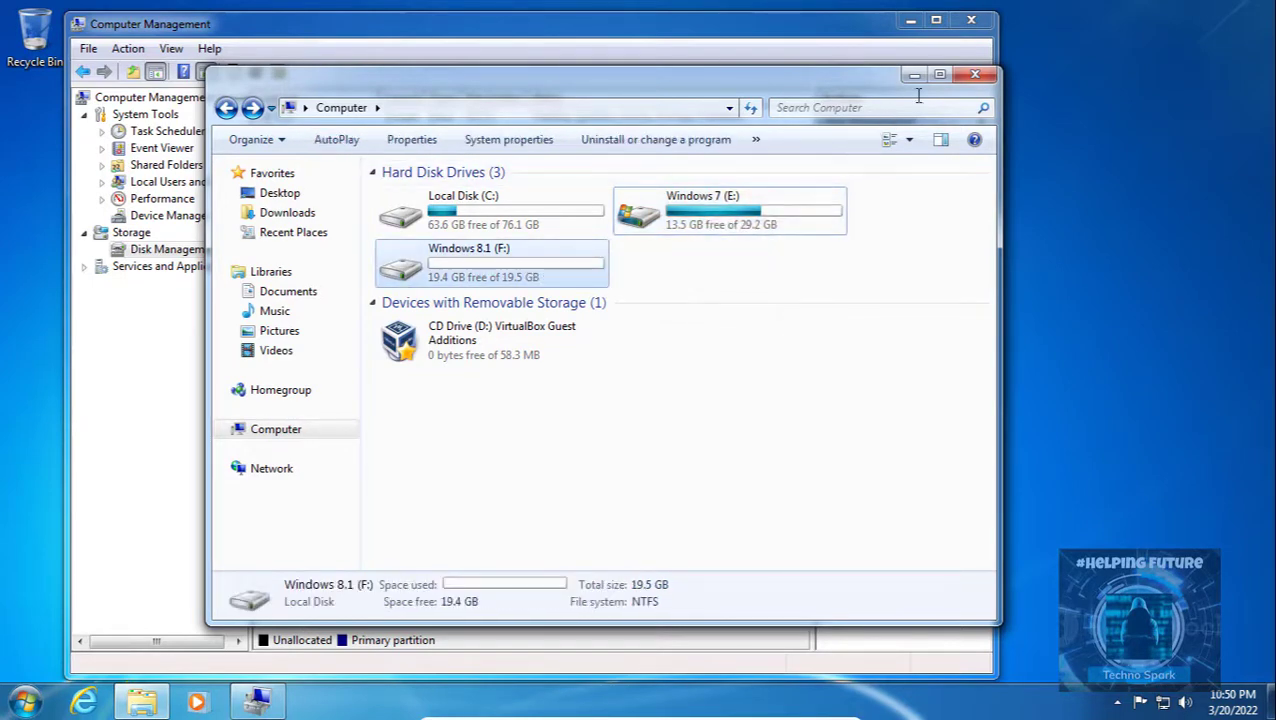
click(983, 82)
click(975, 24)
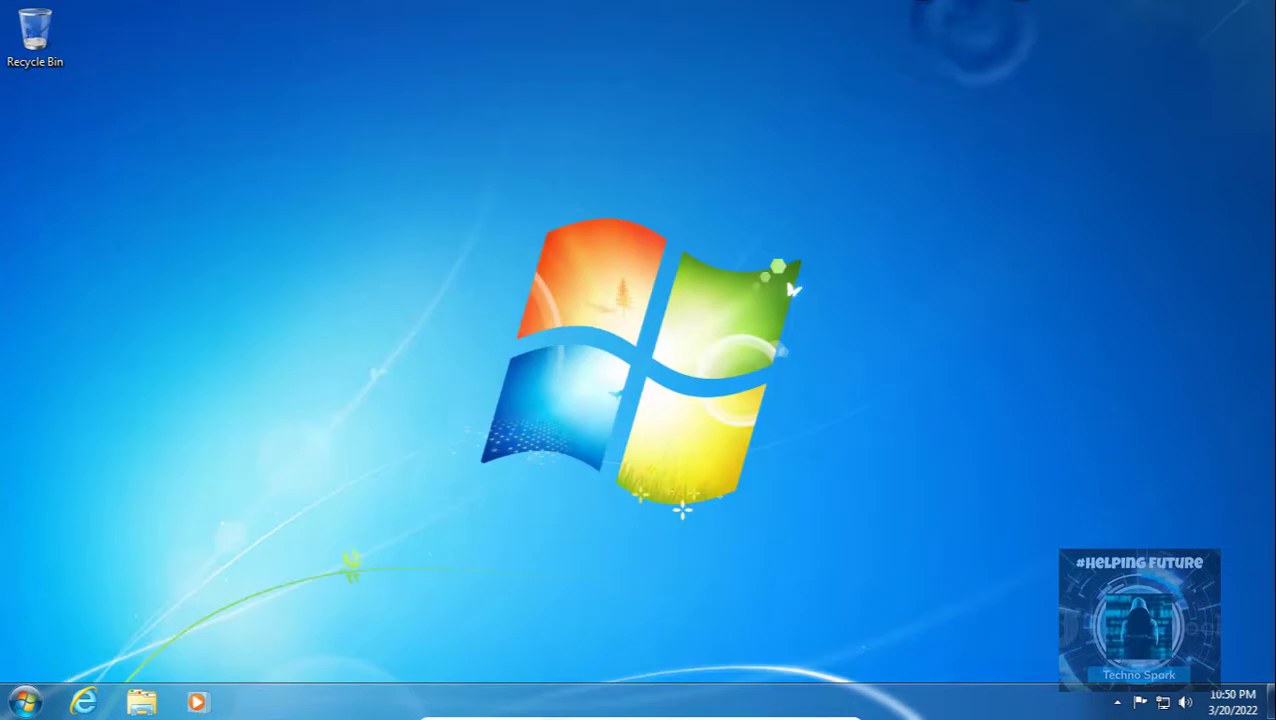
Choose the Windows 8.1 disk image file for the virtual machine's optical drive
click(624, 710)
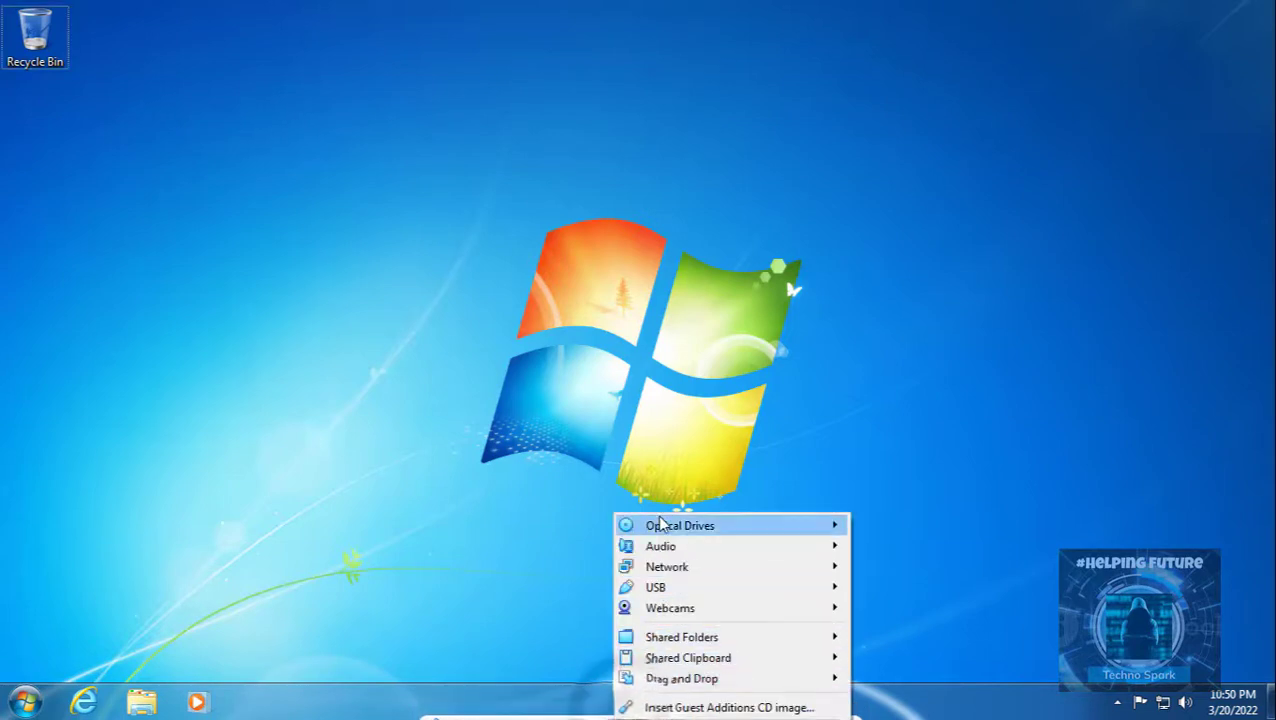
mouse_move(680, 525)
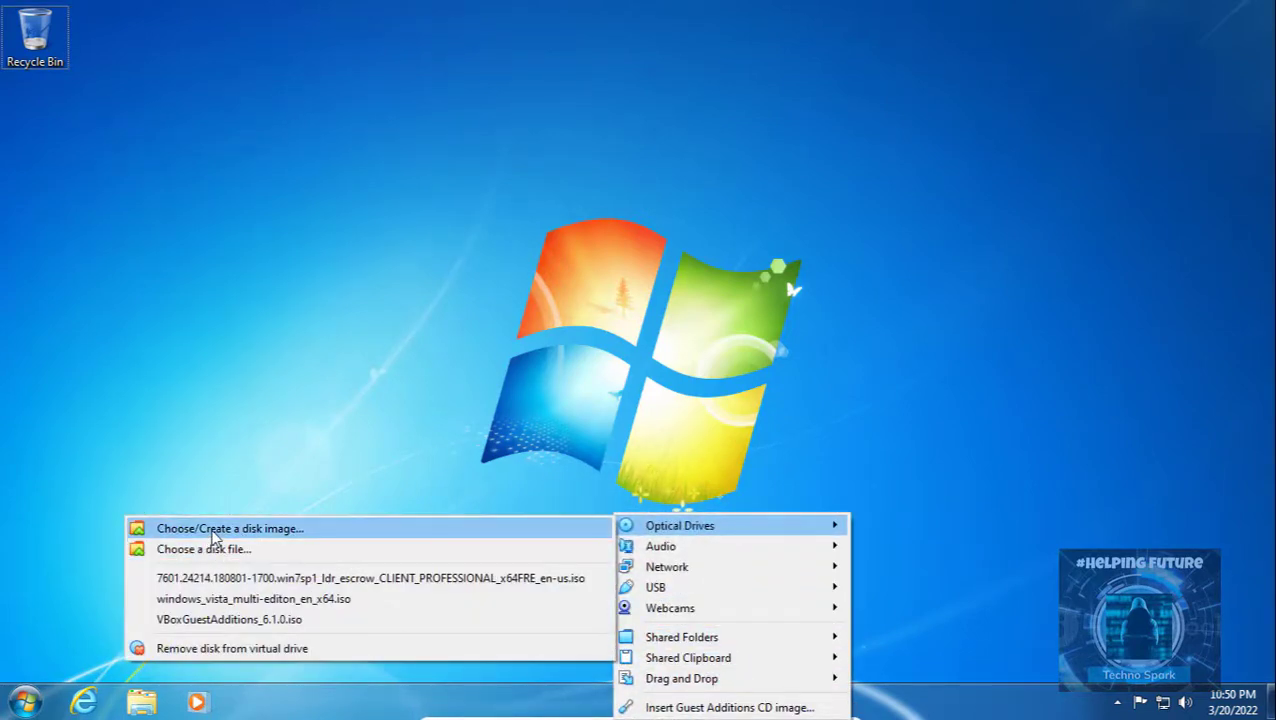
click(210, 548)
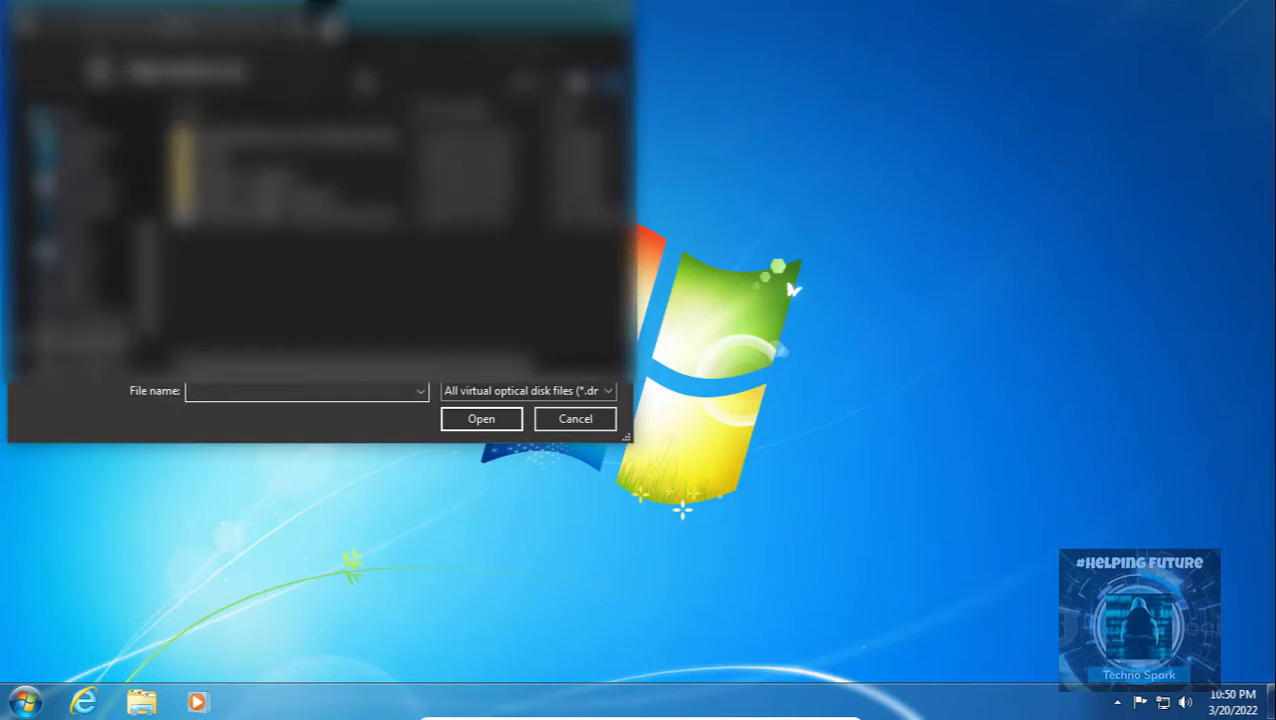
click(169, 48)
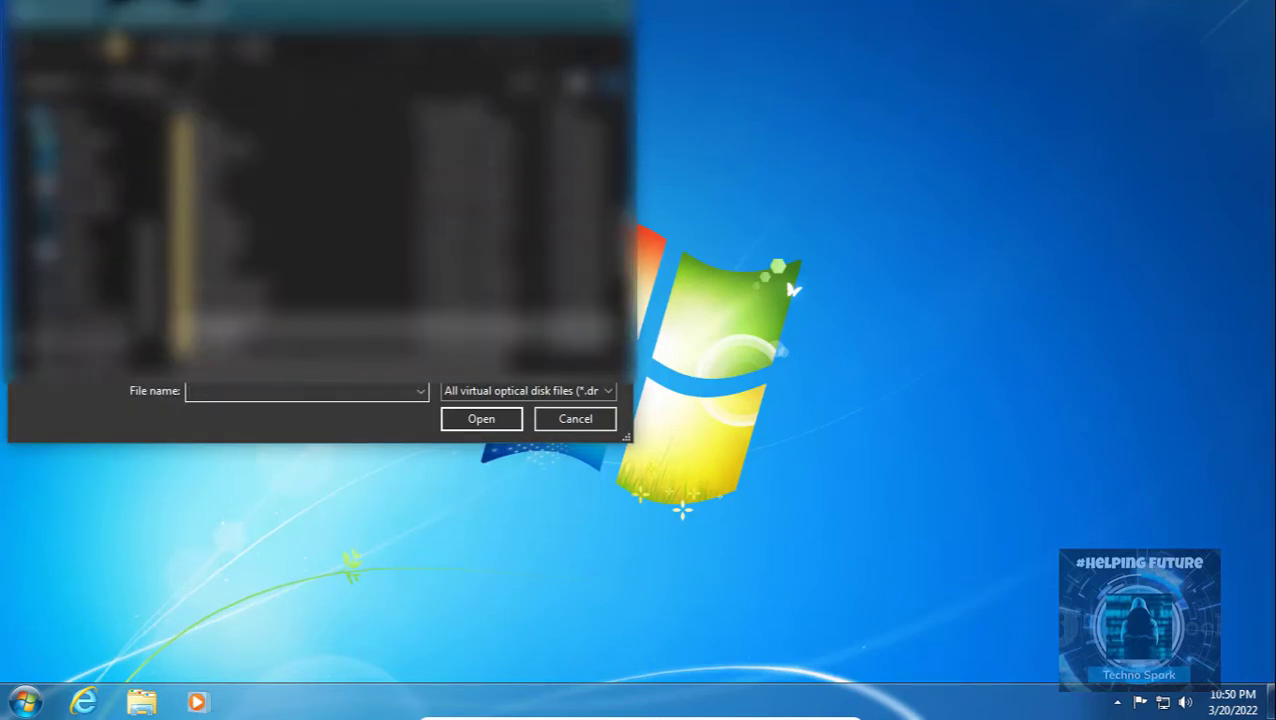
scroll(236, 322, down, 2)
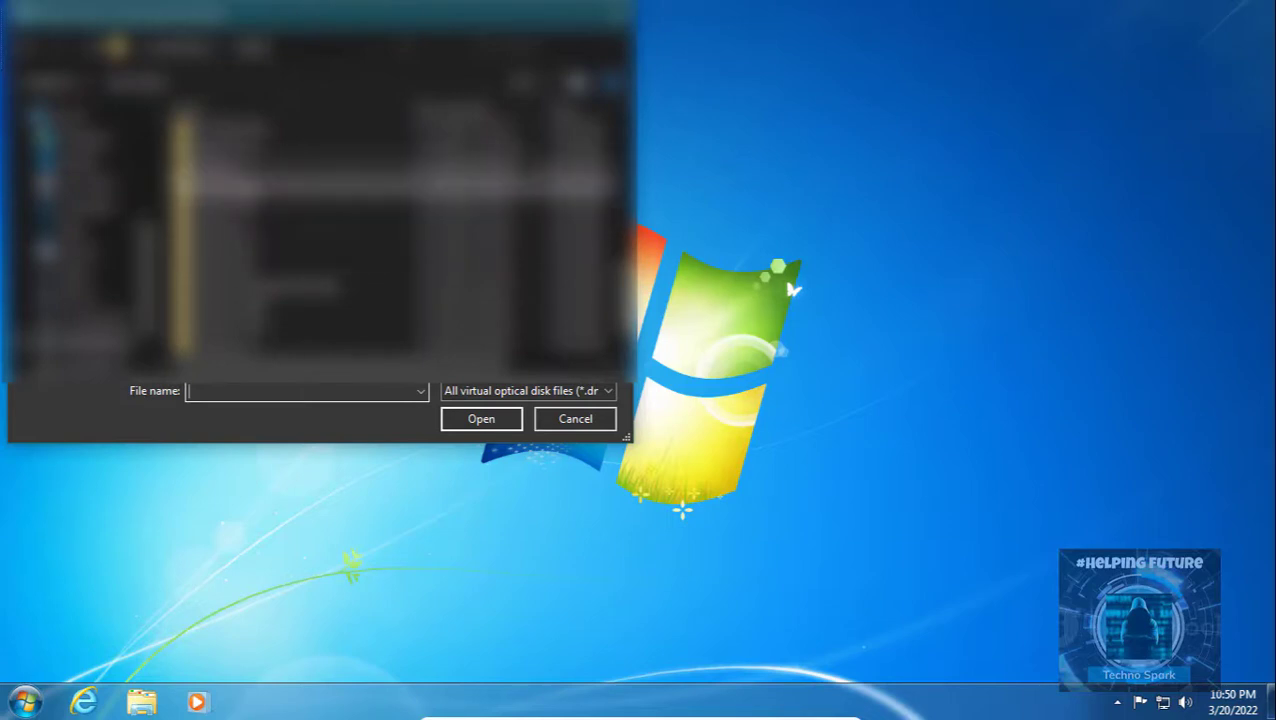
double_click(242, 190)
double_click(262, 155)
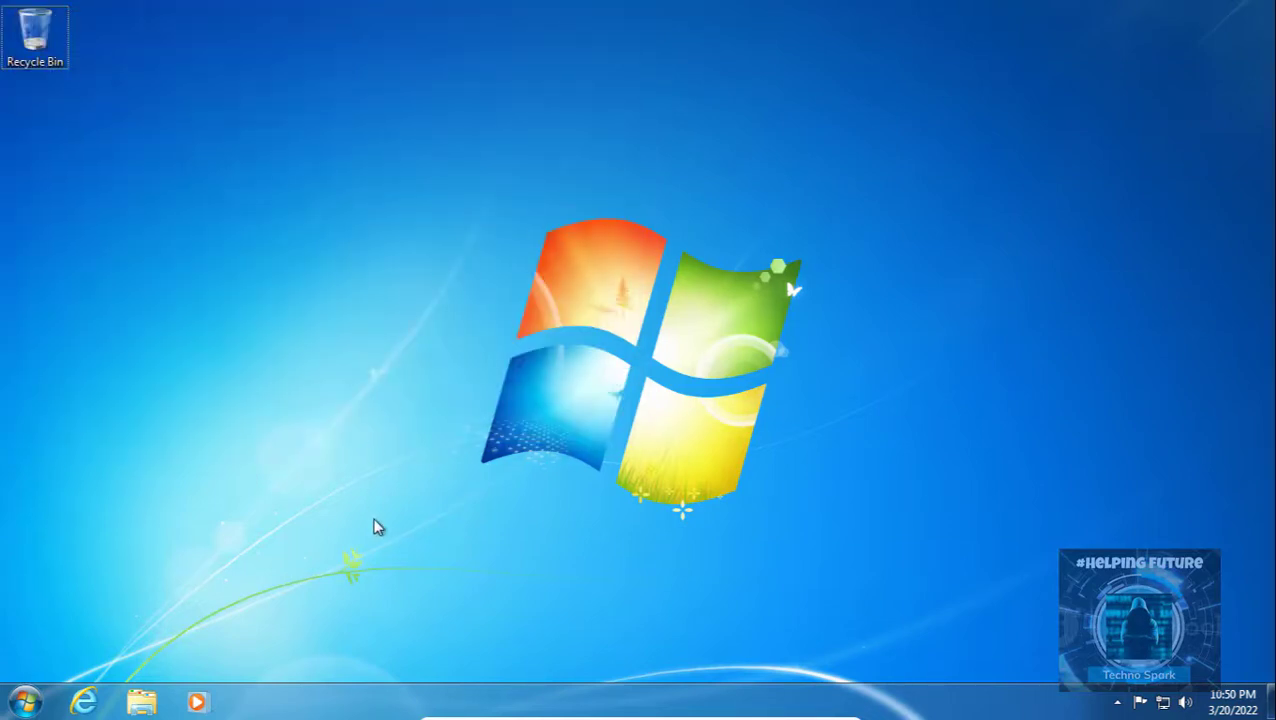
drag(252, 180, 613, 425)
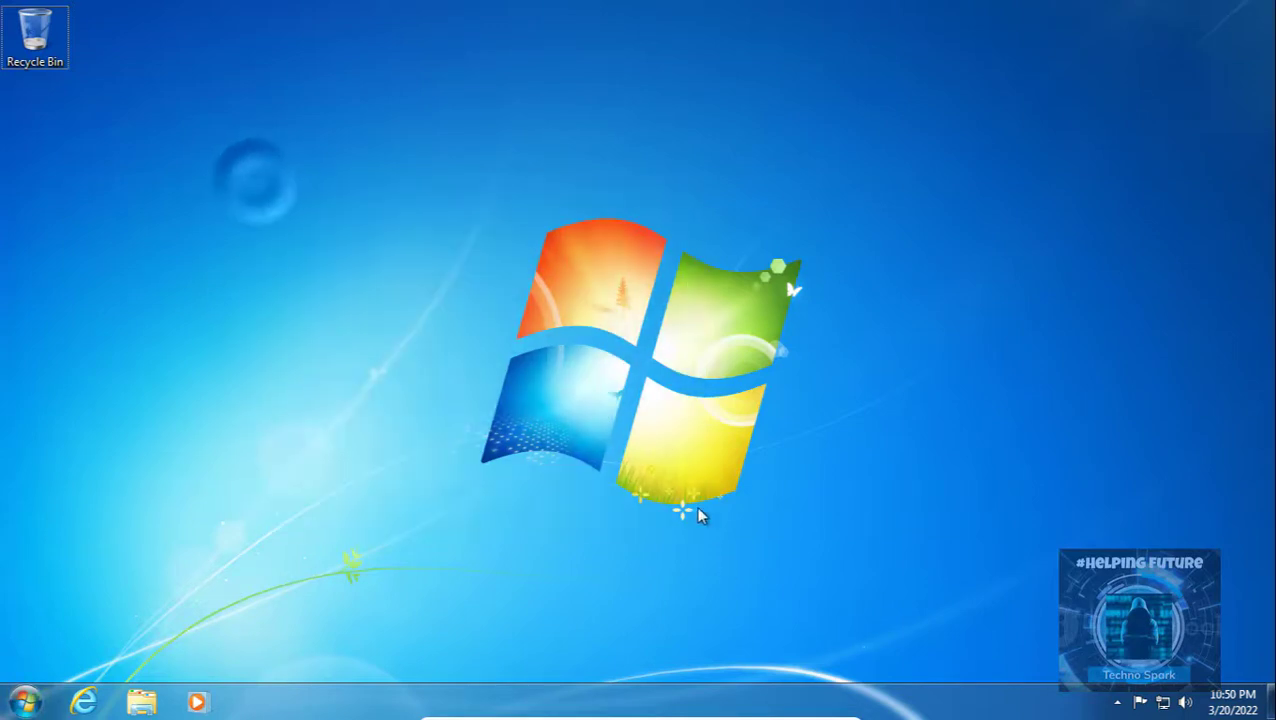
drag(433, 135, 857, 430)
click(21, 698)
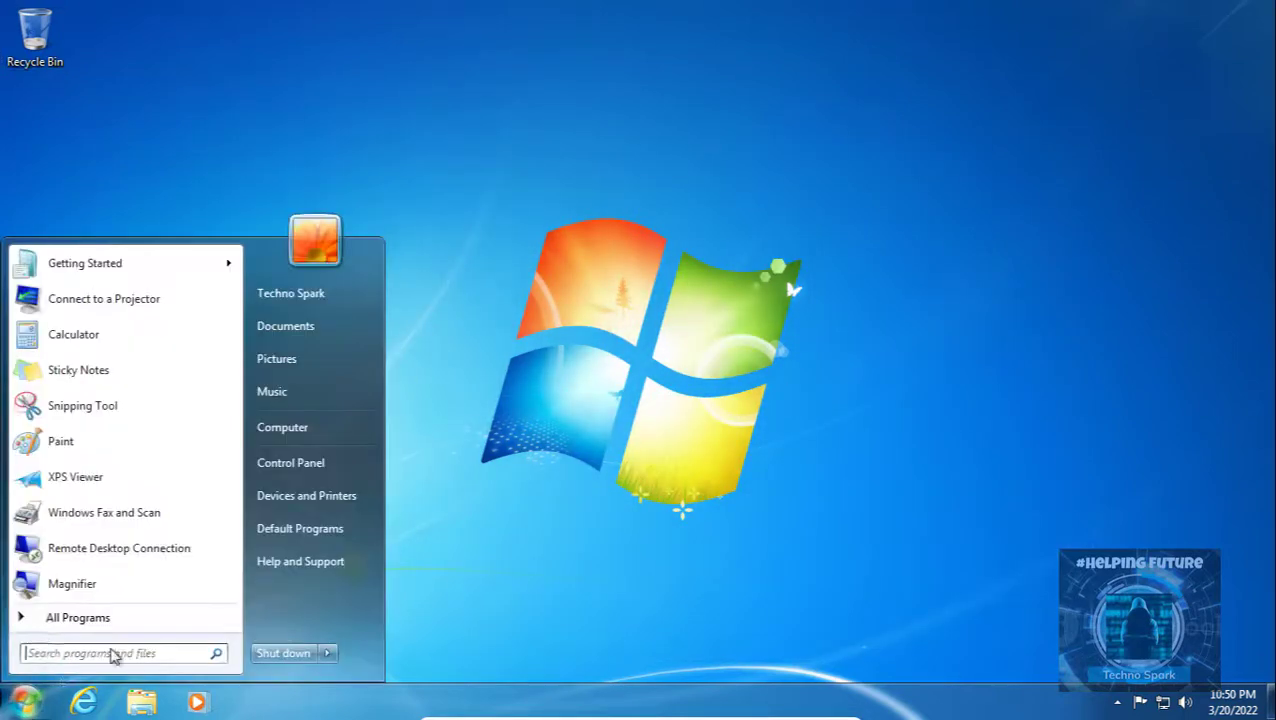
click(22, 700)
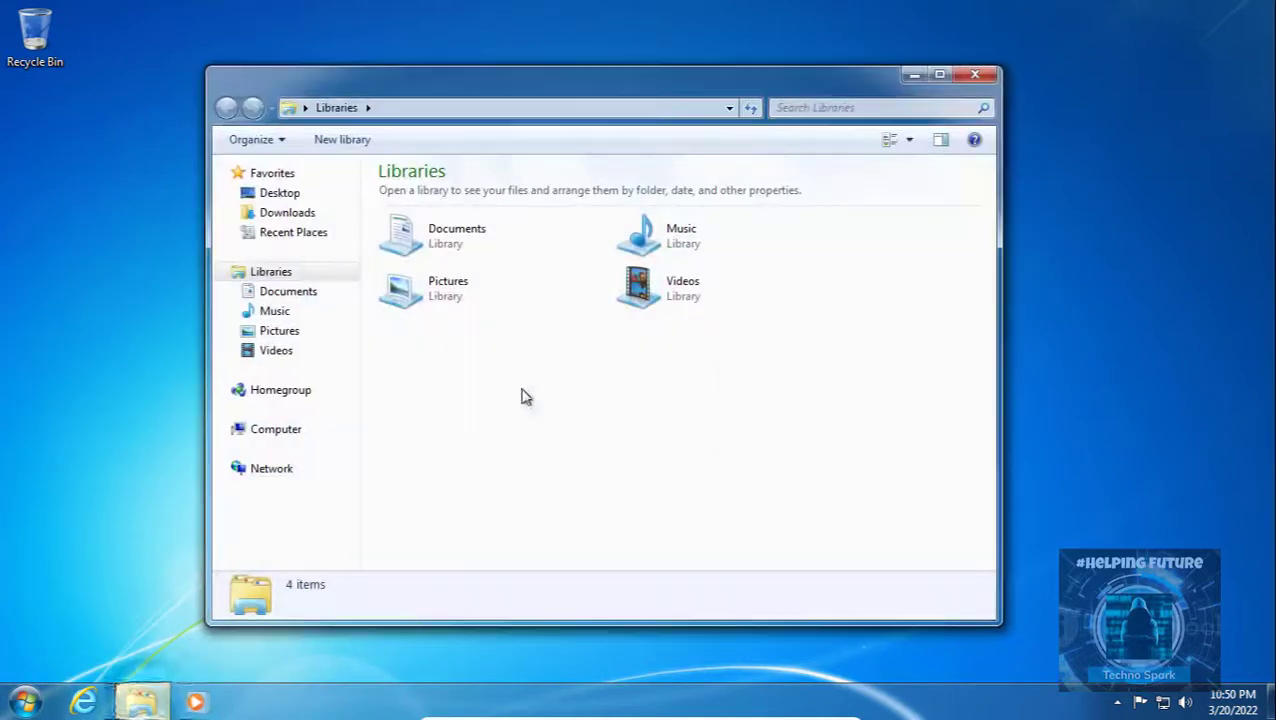
Show the drives under Computer and refresh the view to check which disc is in the CD drive
click(250, 430)
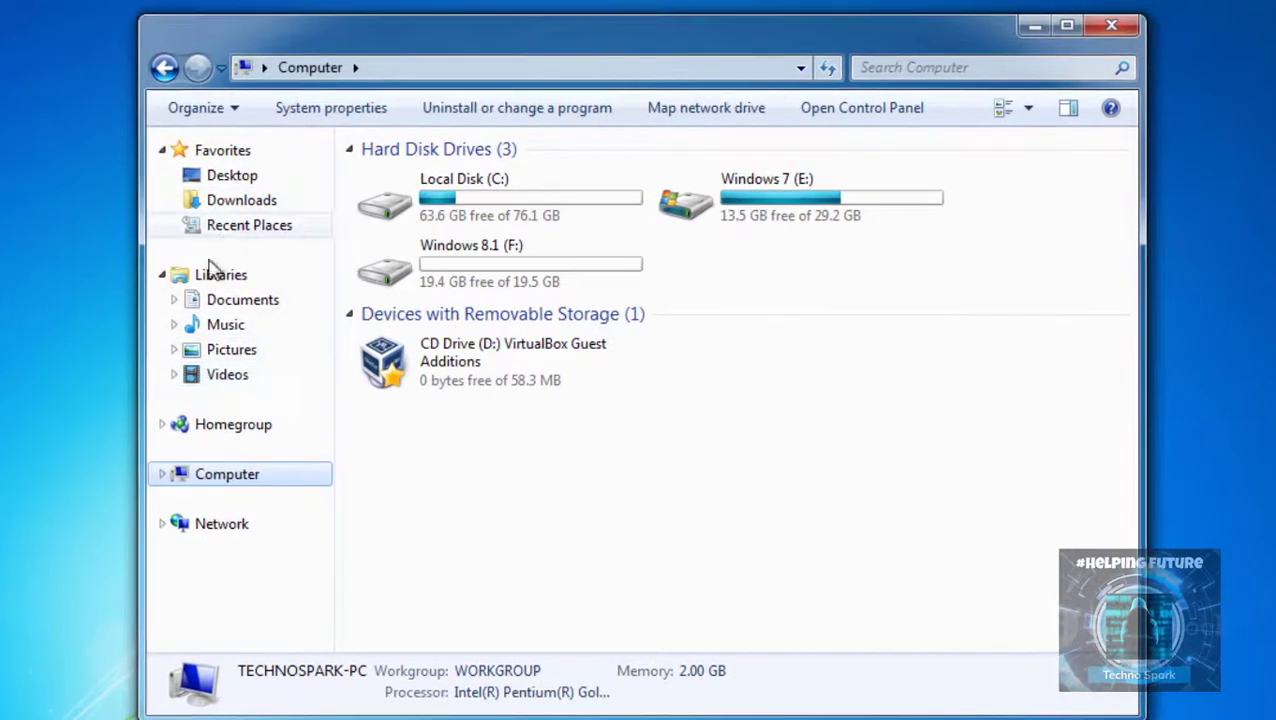
right_click(757, 401)
click(832, 492)
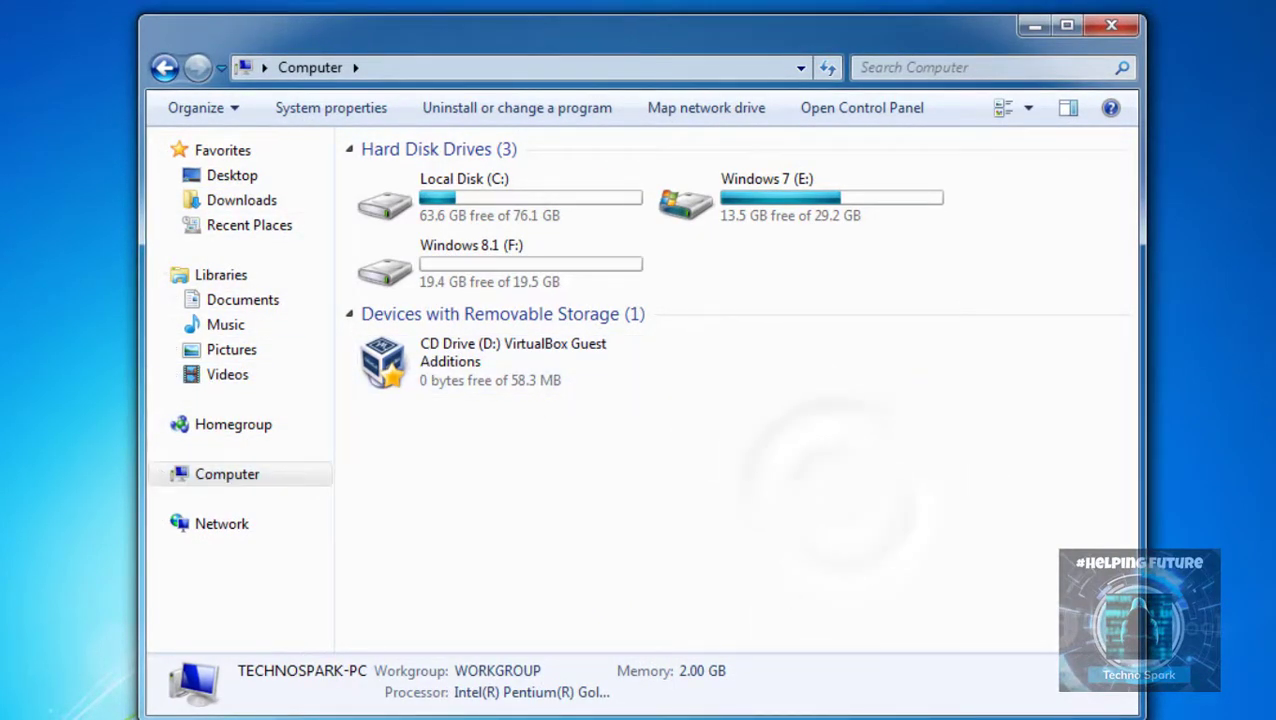
Eject the image from the virtual optical drive, mount the Windows 8.1 image again, and dismiss AutoPlay
click(690, 718)
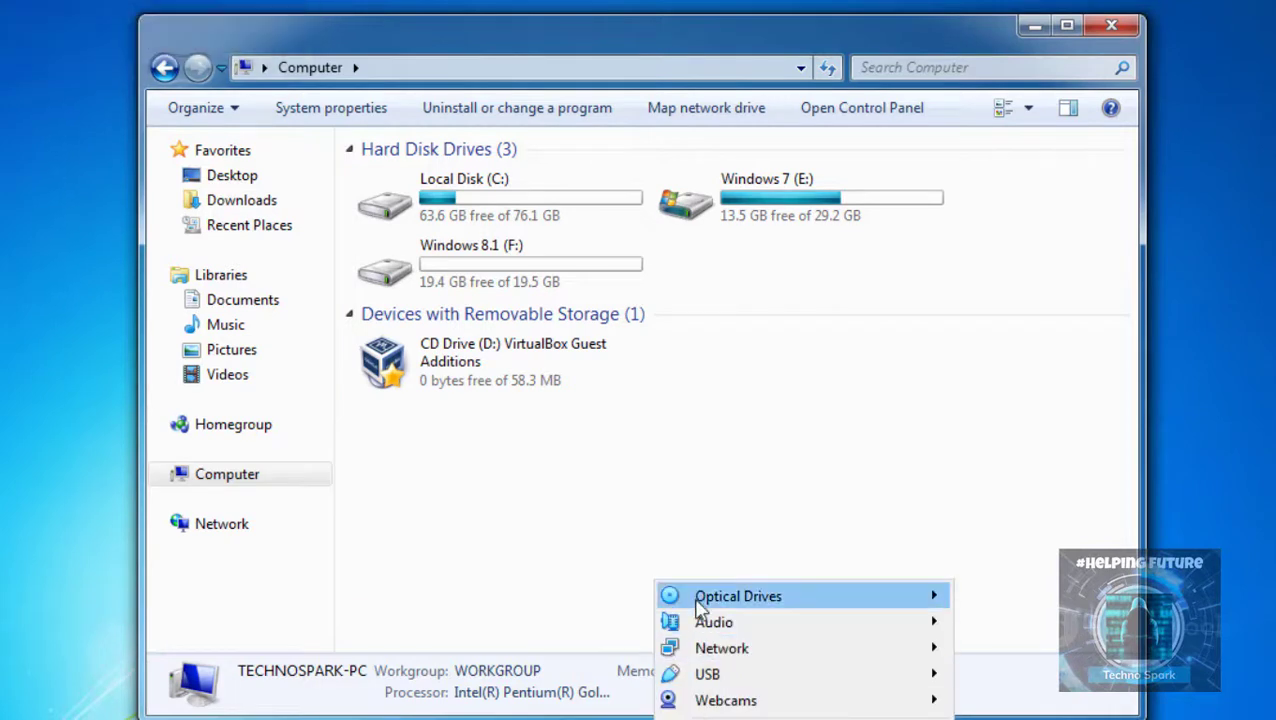
mouse_move(684, 600)
click(171, 663)
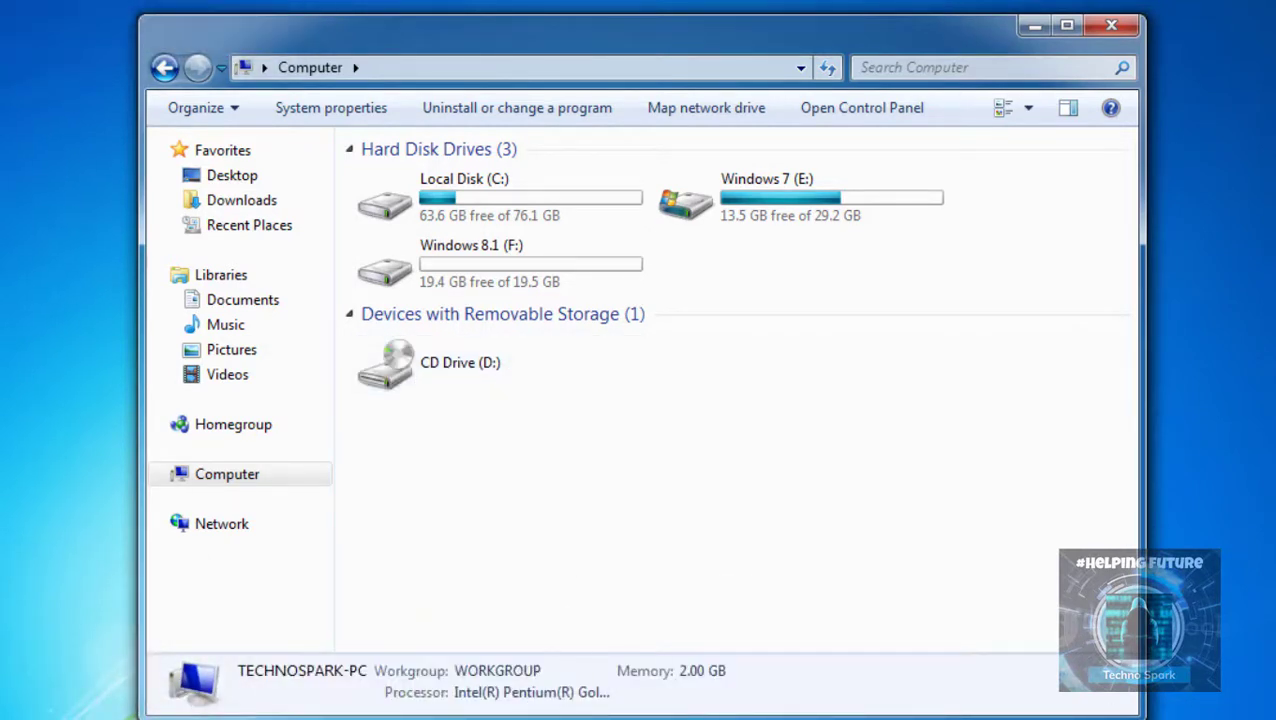
click(690, 718)
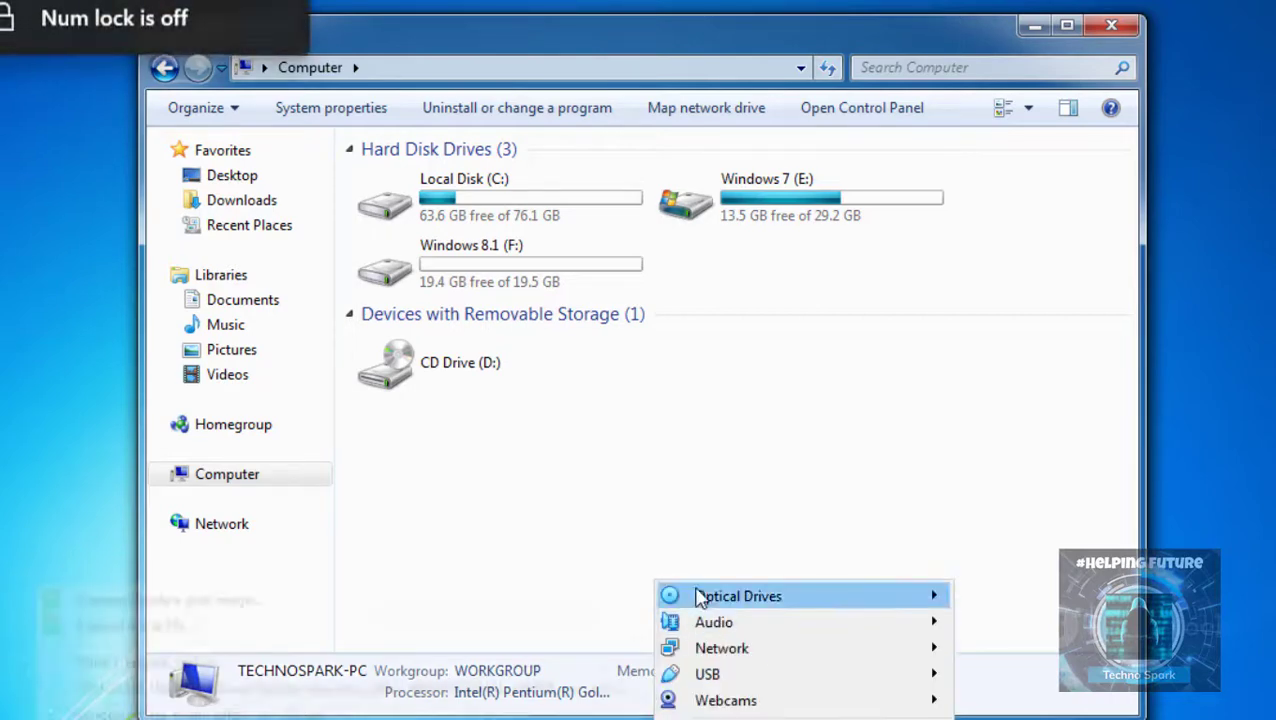
mouse_move(695, 596)
click(226, 668)
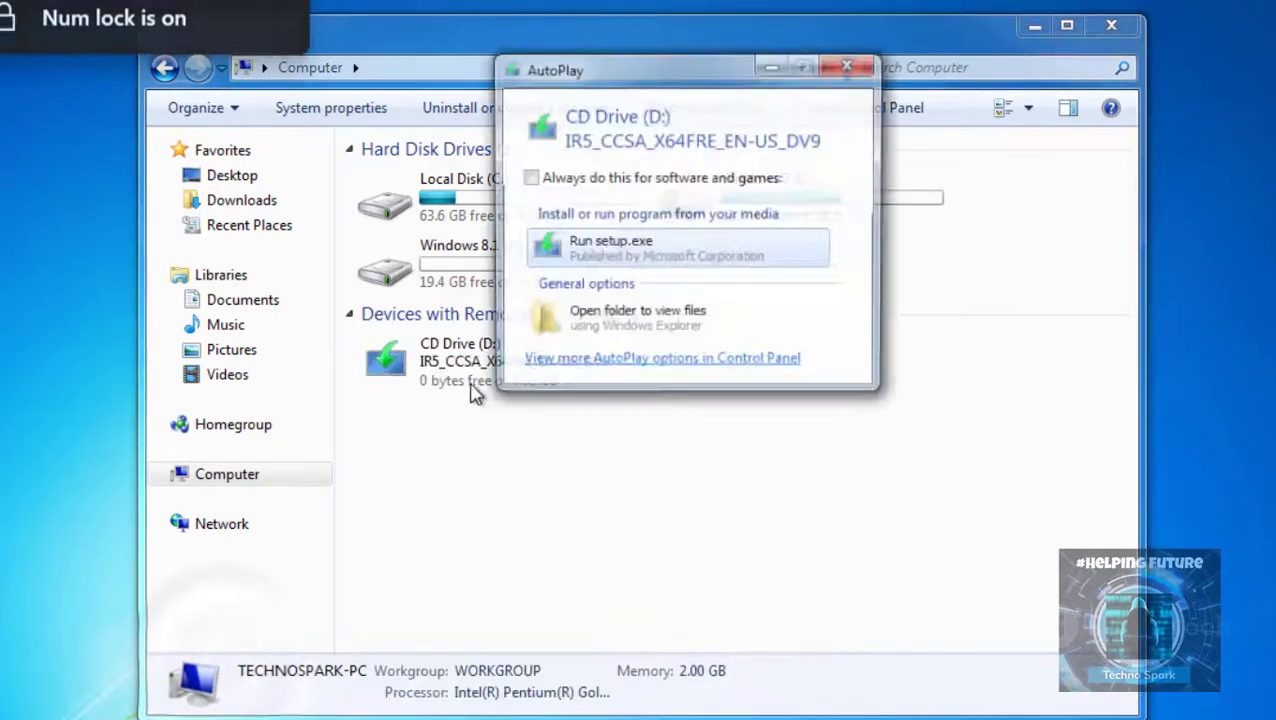
click(848, 66)
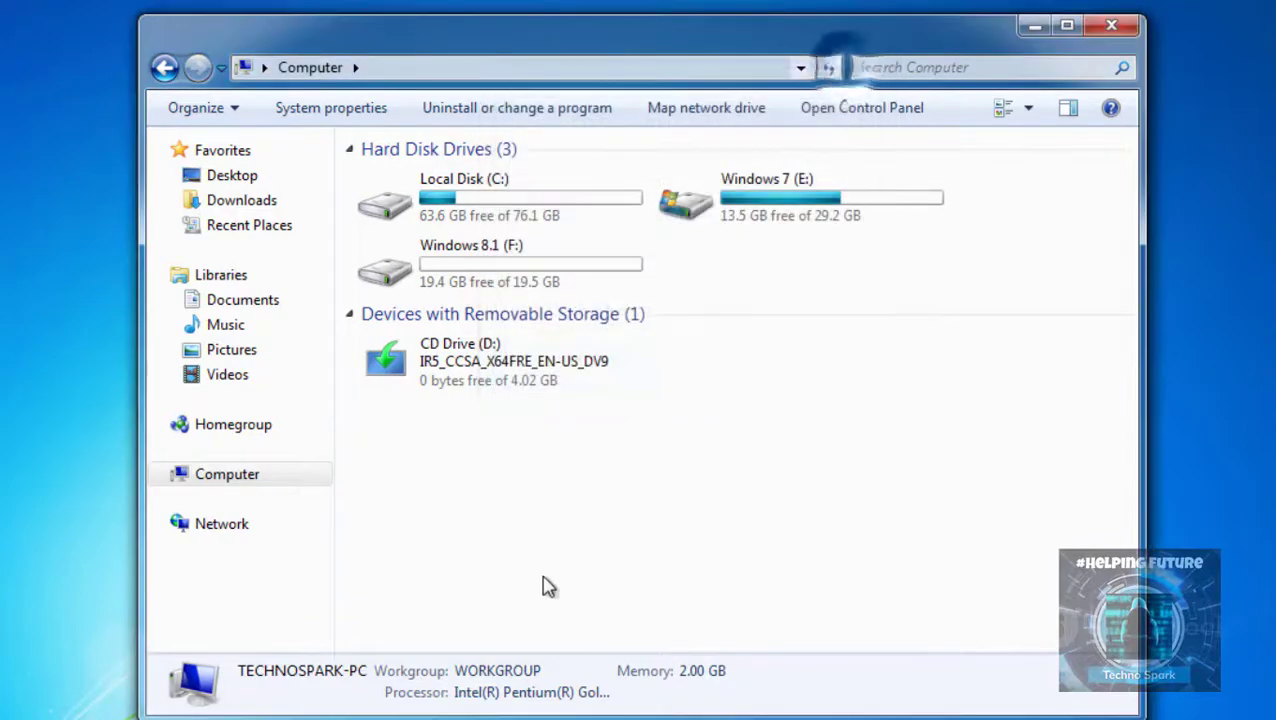
Run Windows 8.1 Setup from CD Drive (D:) and continue with No, thanks for important updates
double_click(430, 358)
click(746, 442)
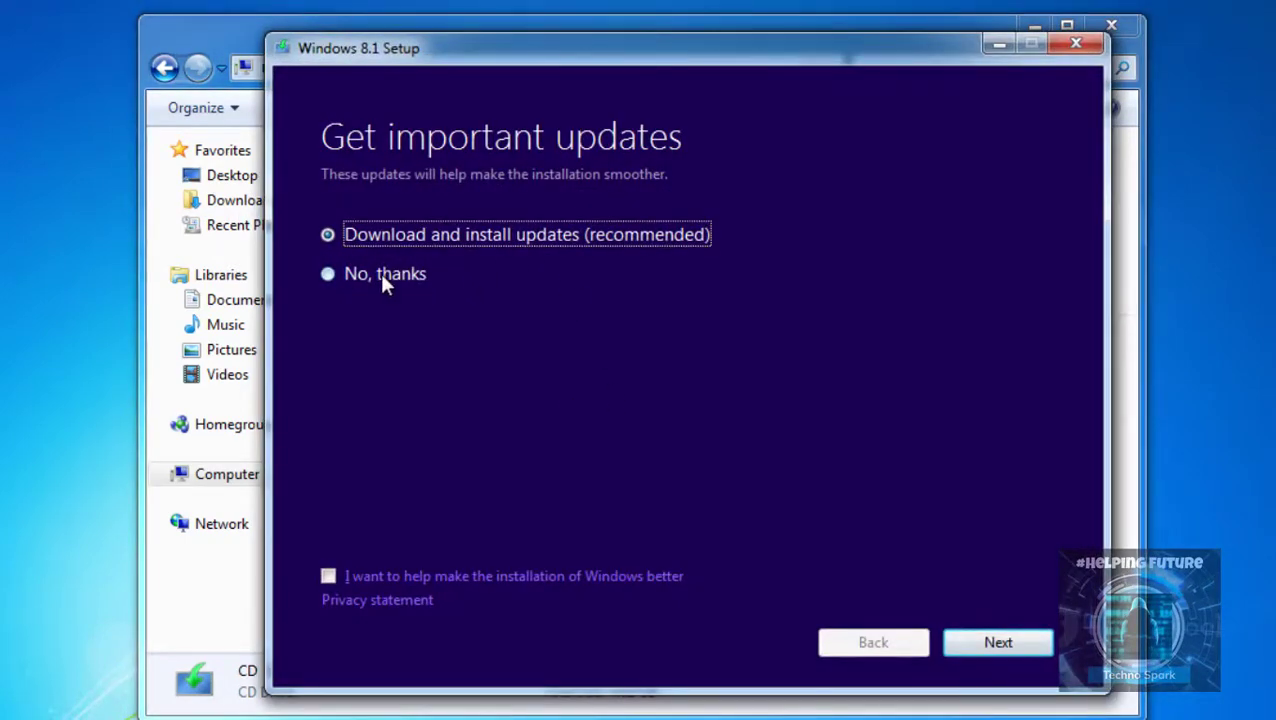
click(381, 279)
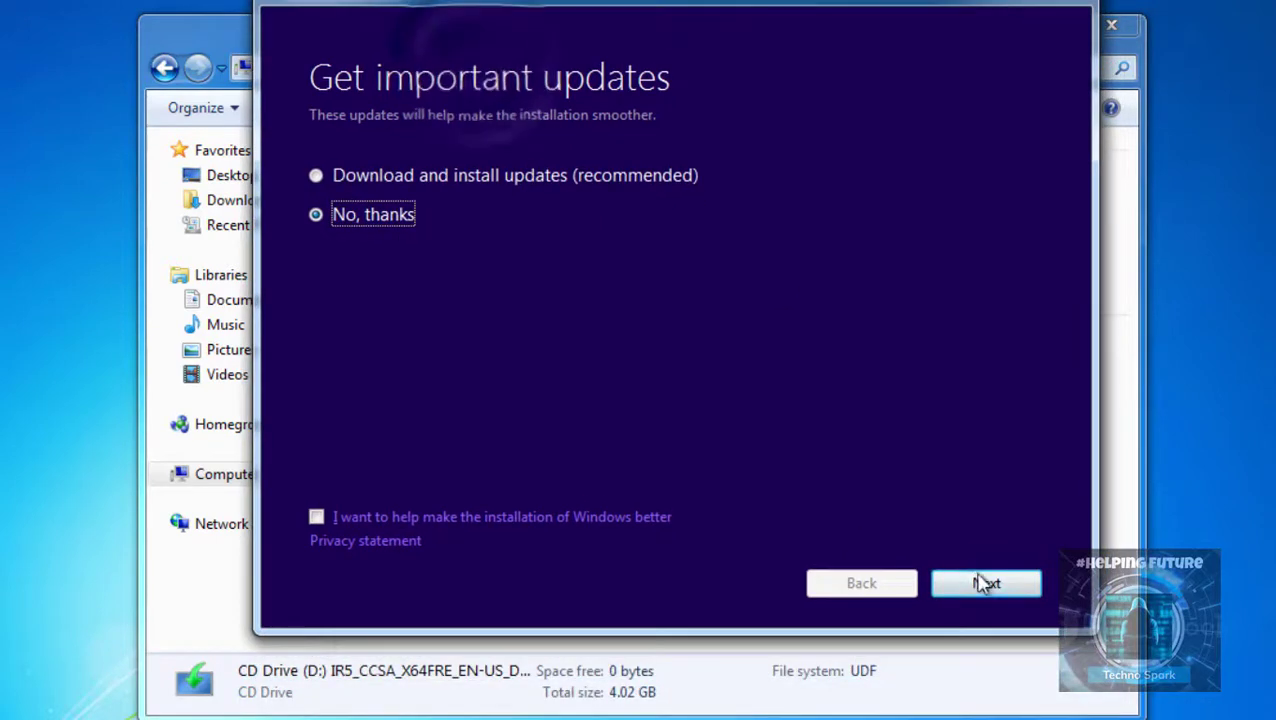
click(983, 587)
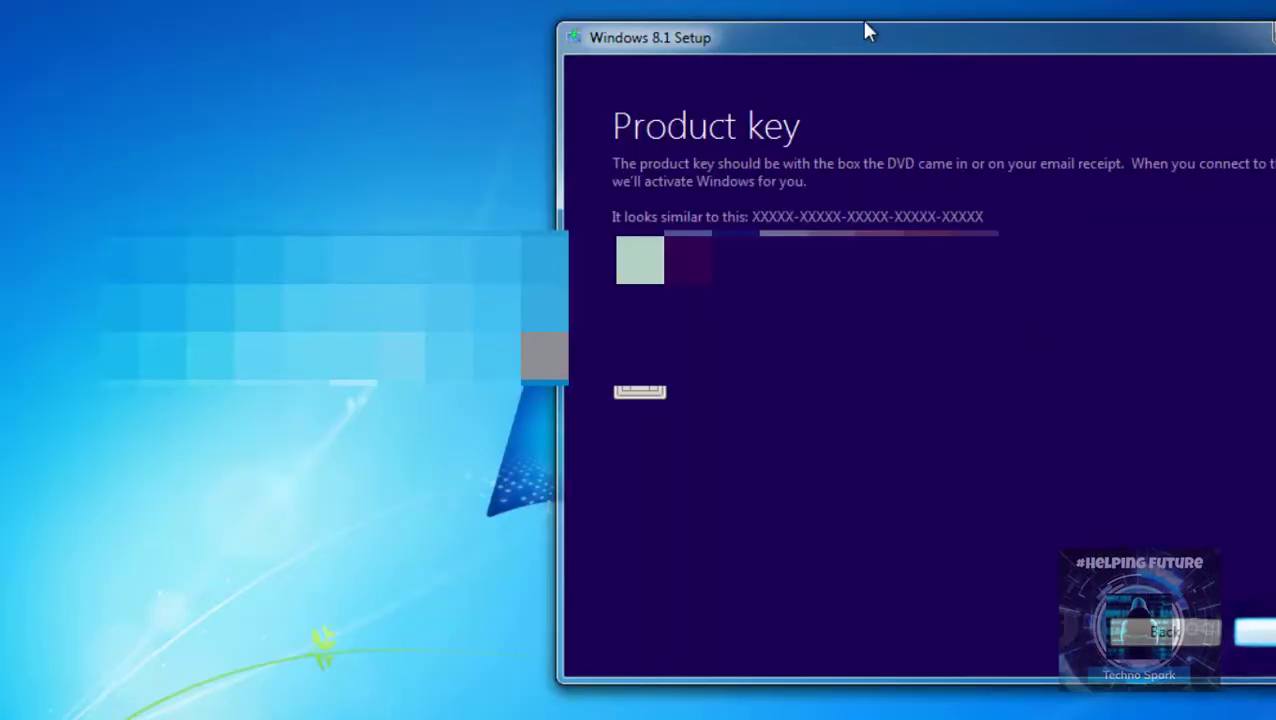
drag(869, 31, 337, 62)
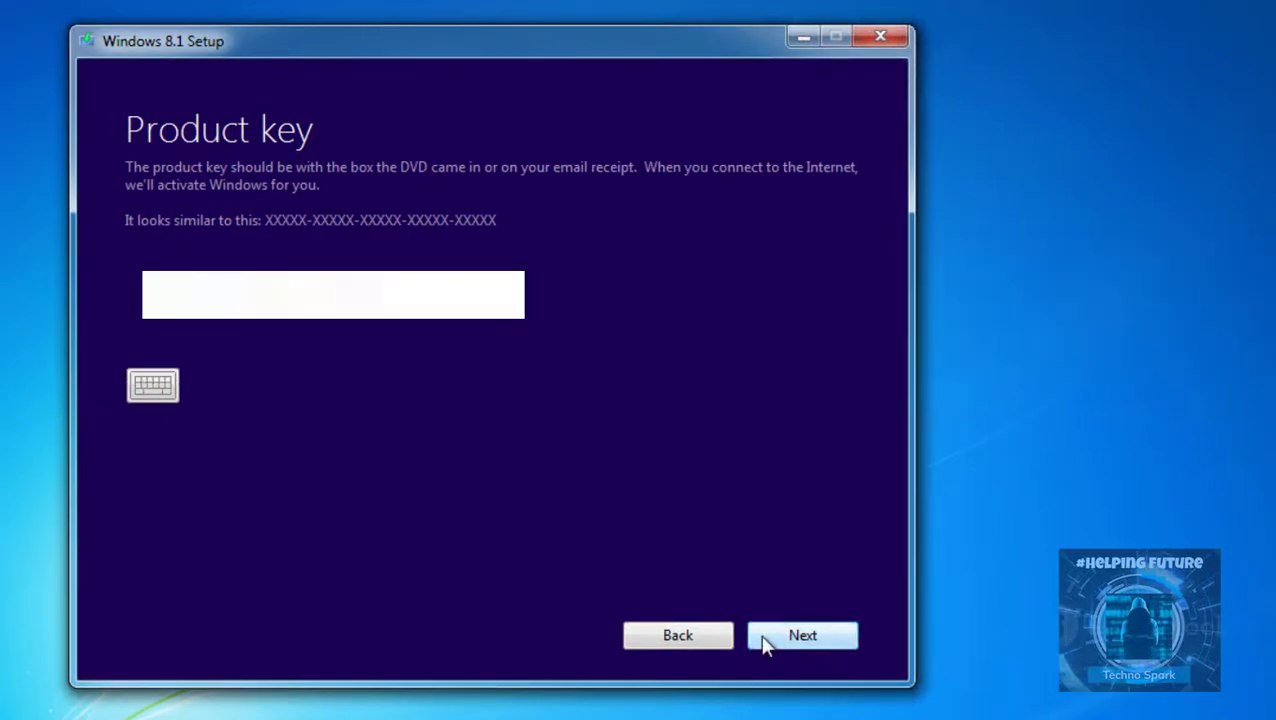
click(765, 641)
click(176, 597)
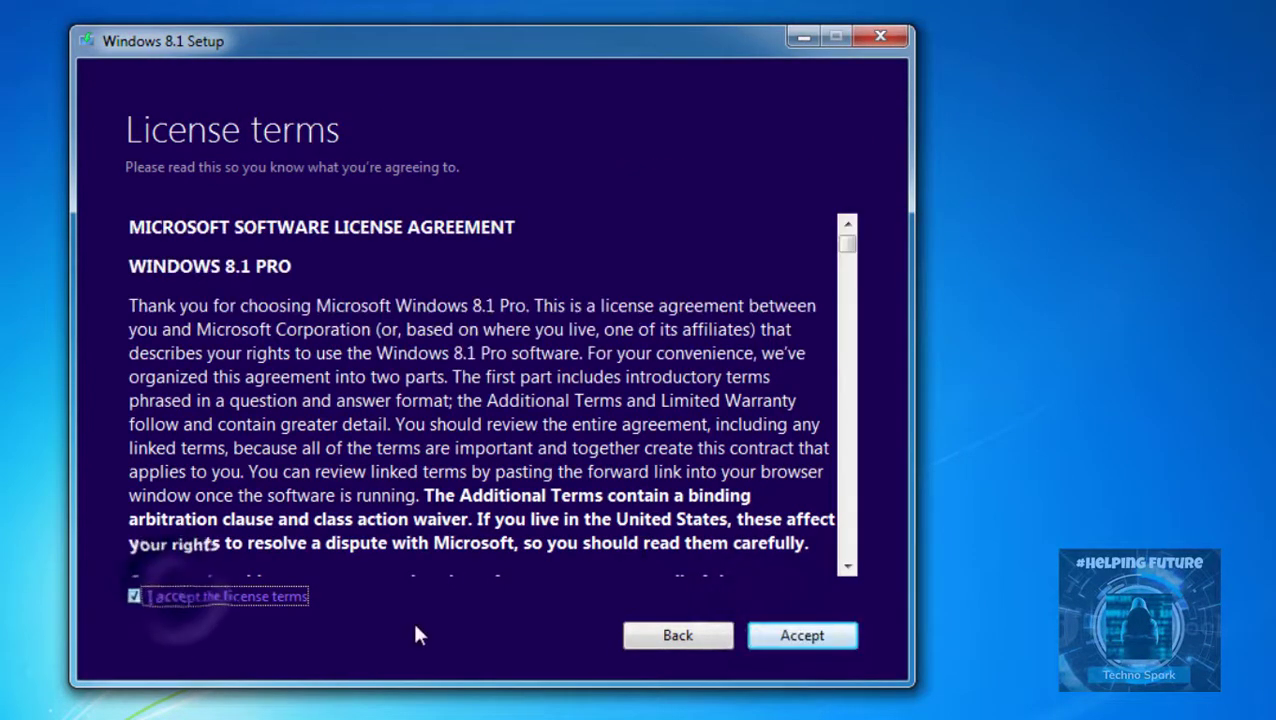
click(803, 635)
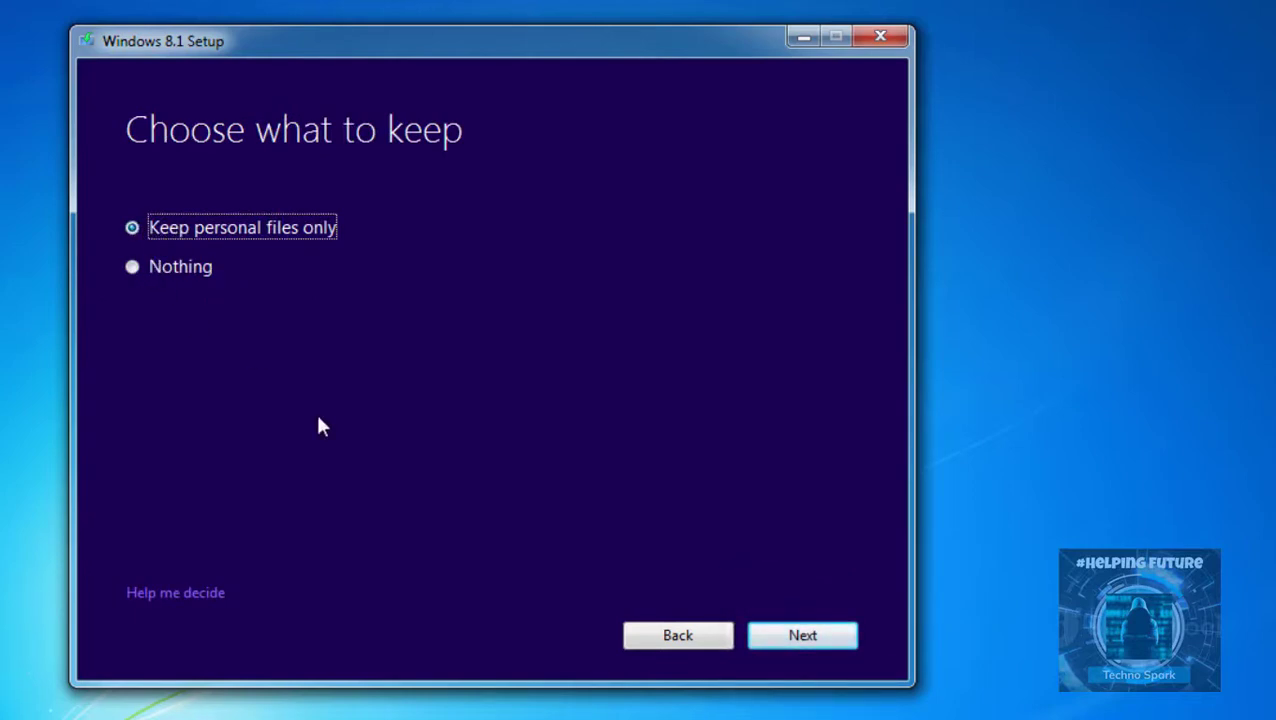
click(806, 637)
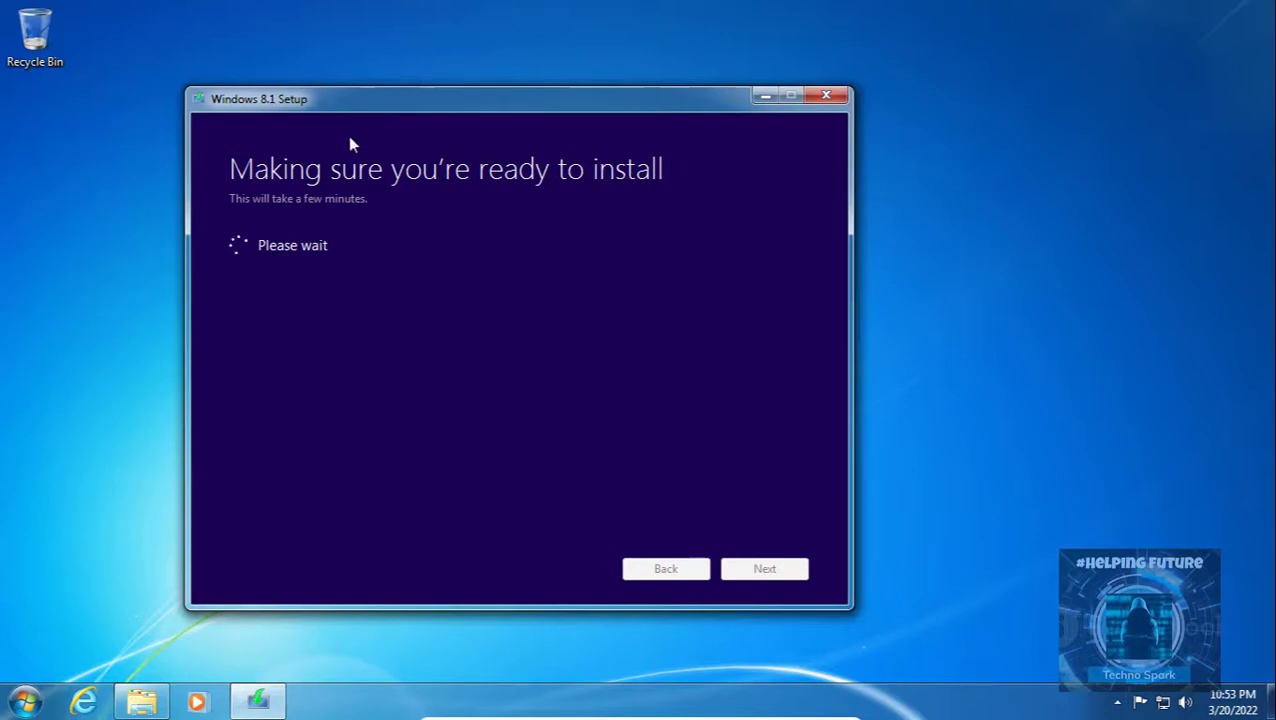
drag(350, 98, 406, 74)
click(148, 692)
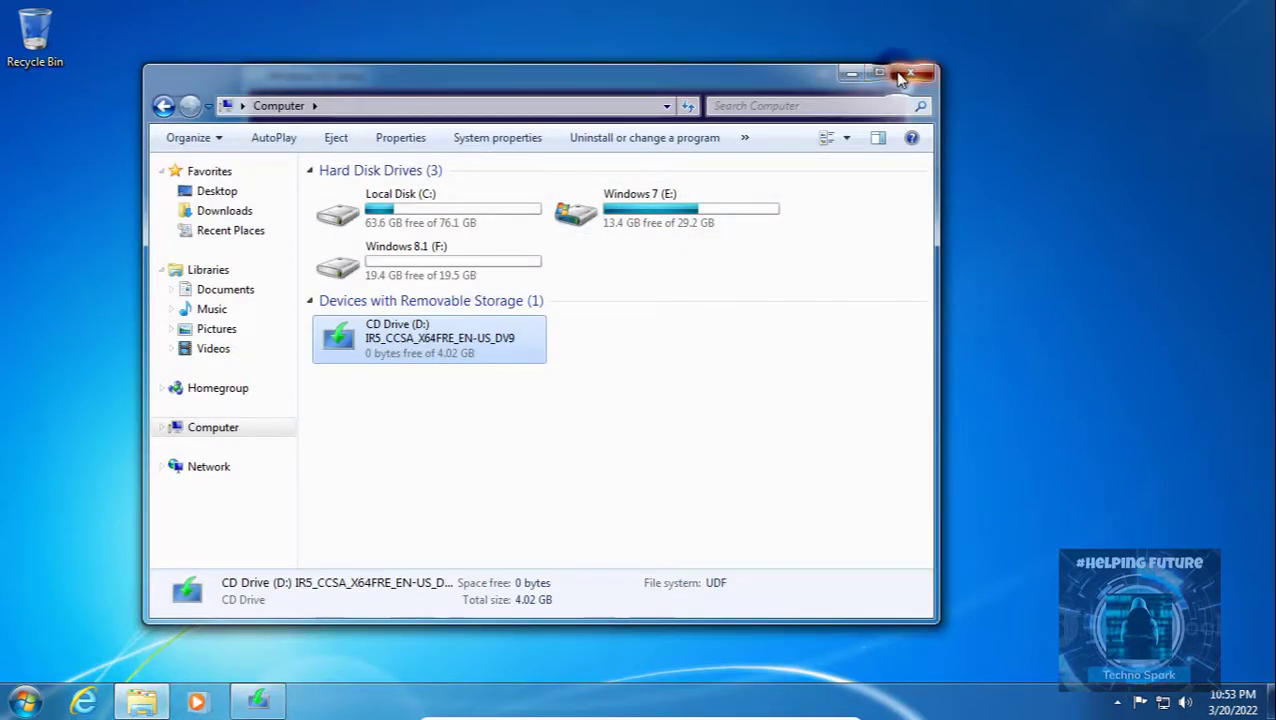
click(899, 76)
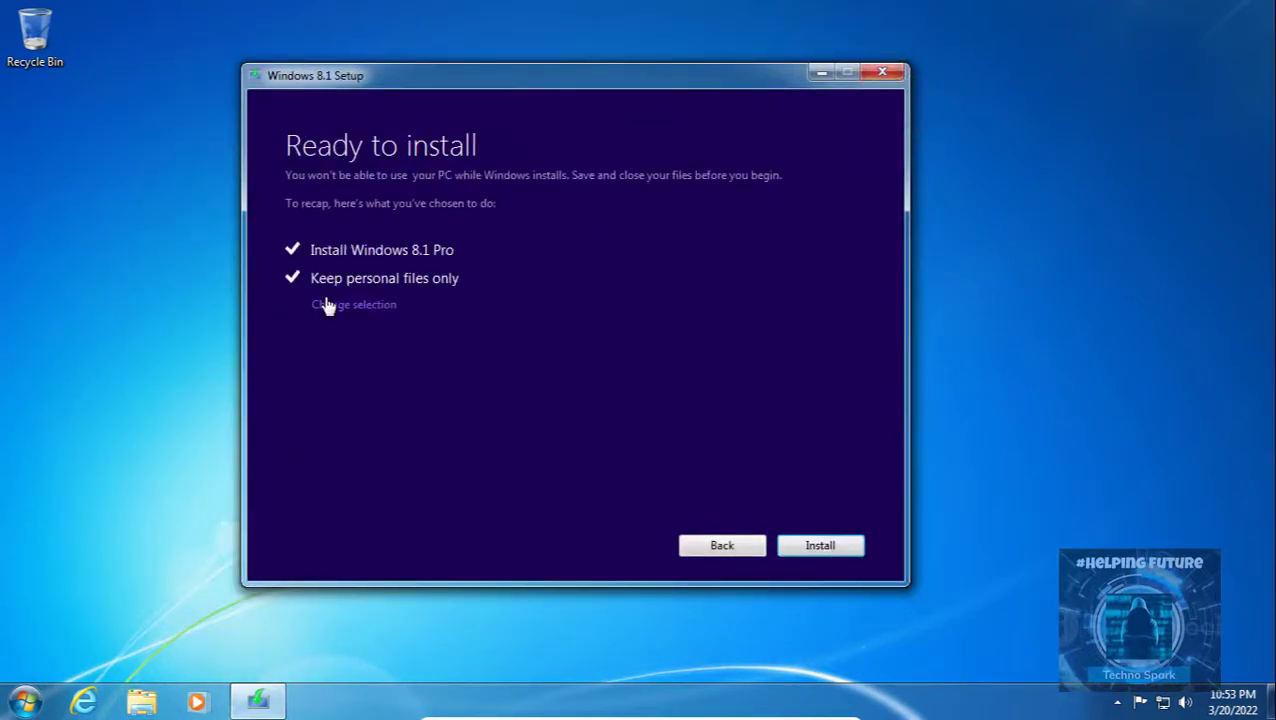
click(340, 309)
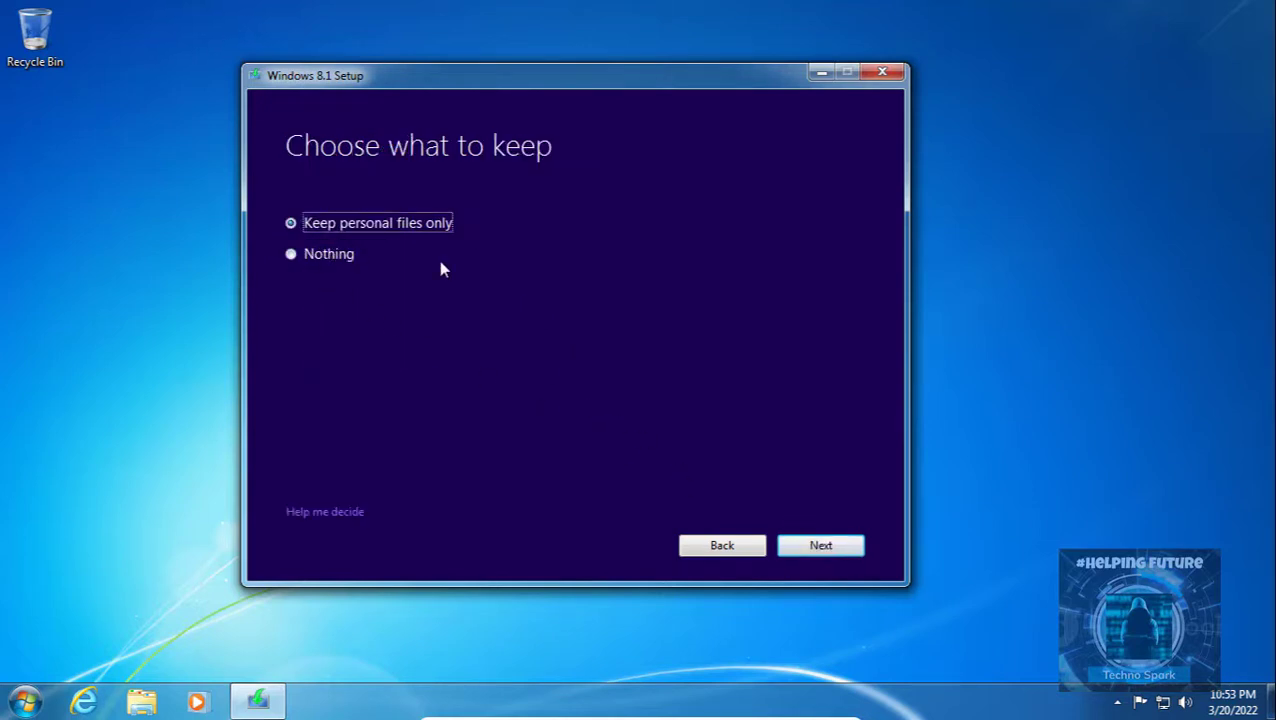
click(800, 550)
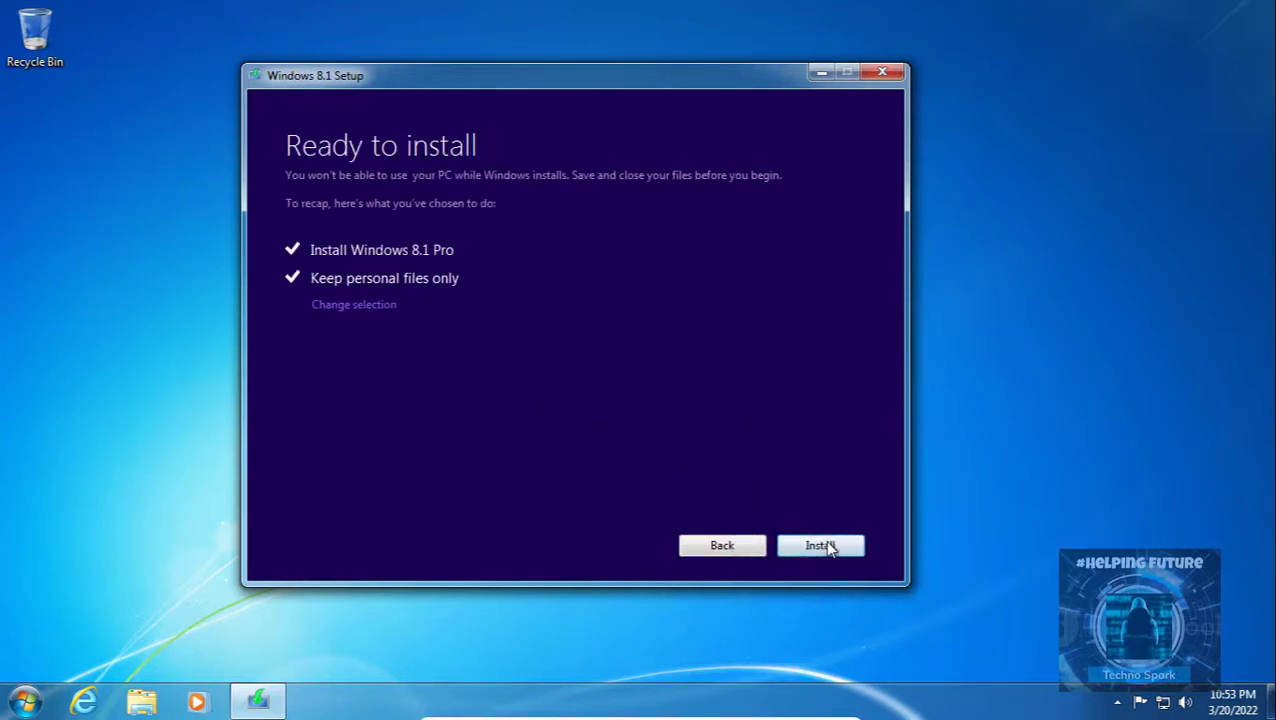
click(824, 545)
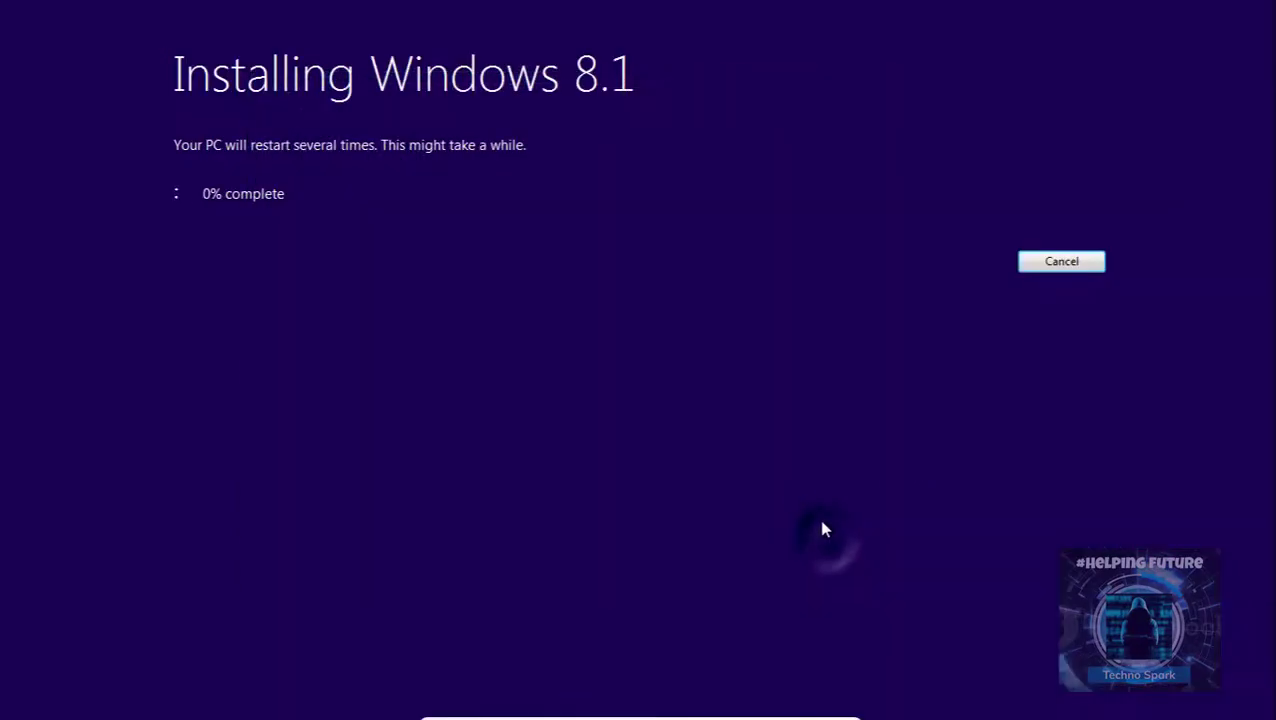
click(1061, 263)
click(620, 392)
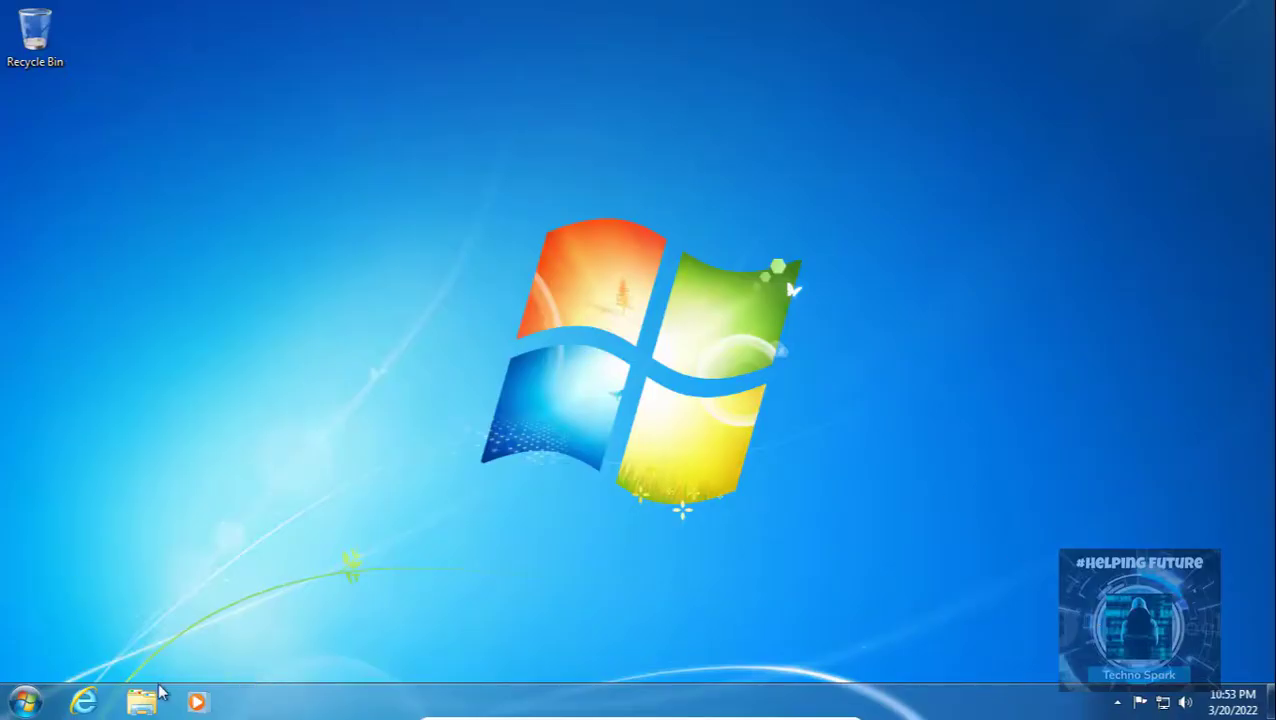
Show the drives under Computer and select CD Drive (D:) to check that the installation disc is mounted
click(155, 697)
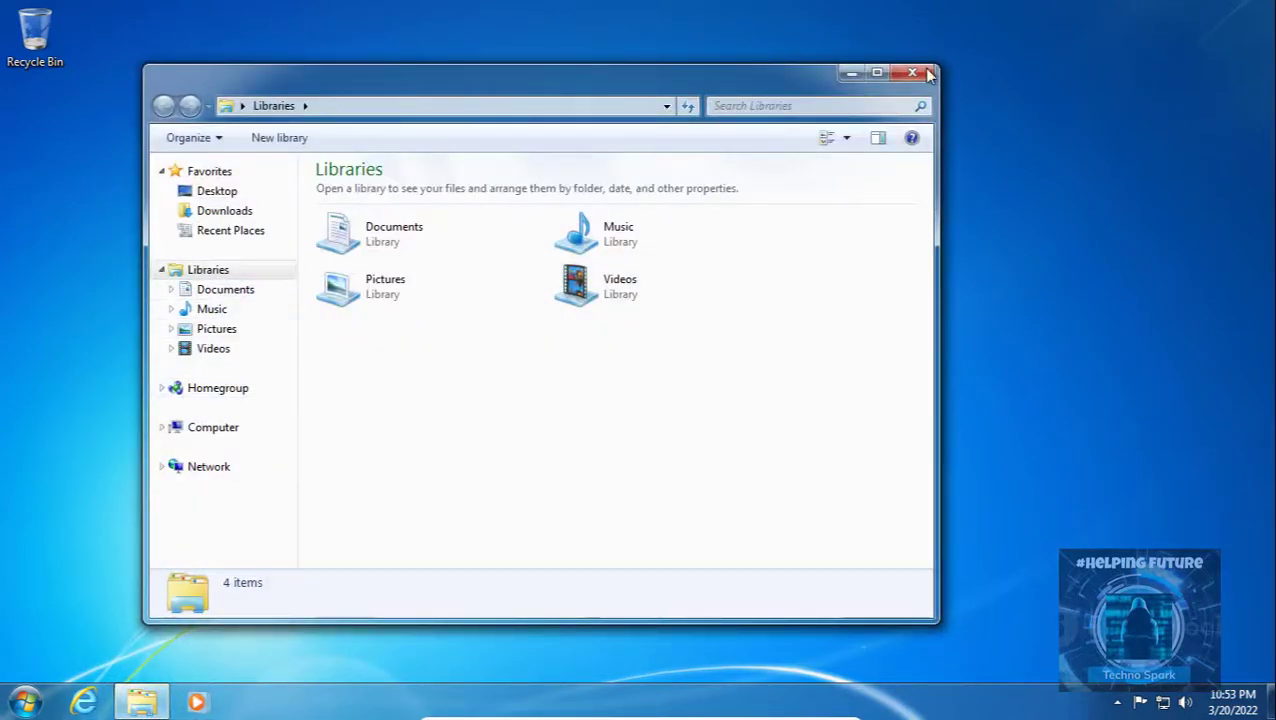
click(912, 74)
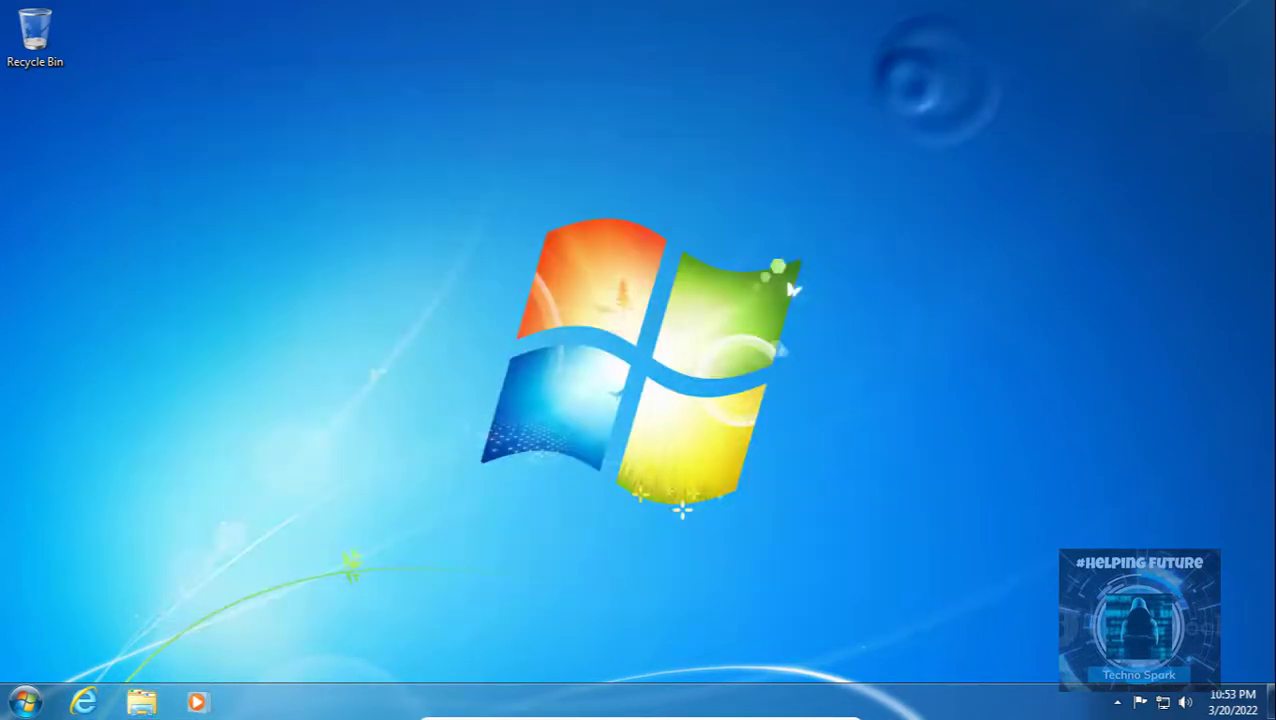
click(141, 700)
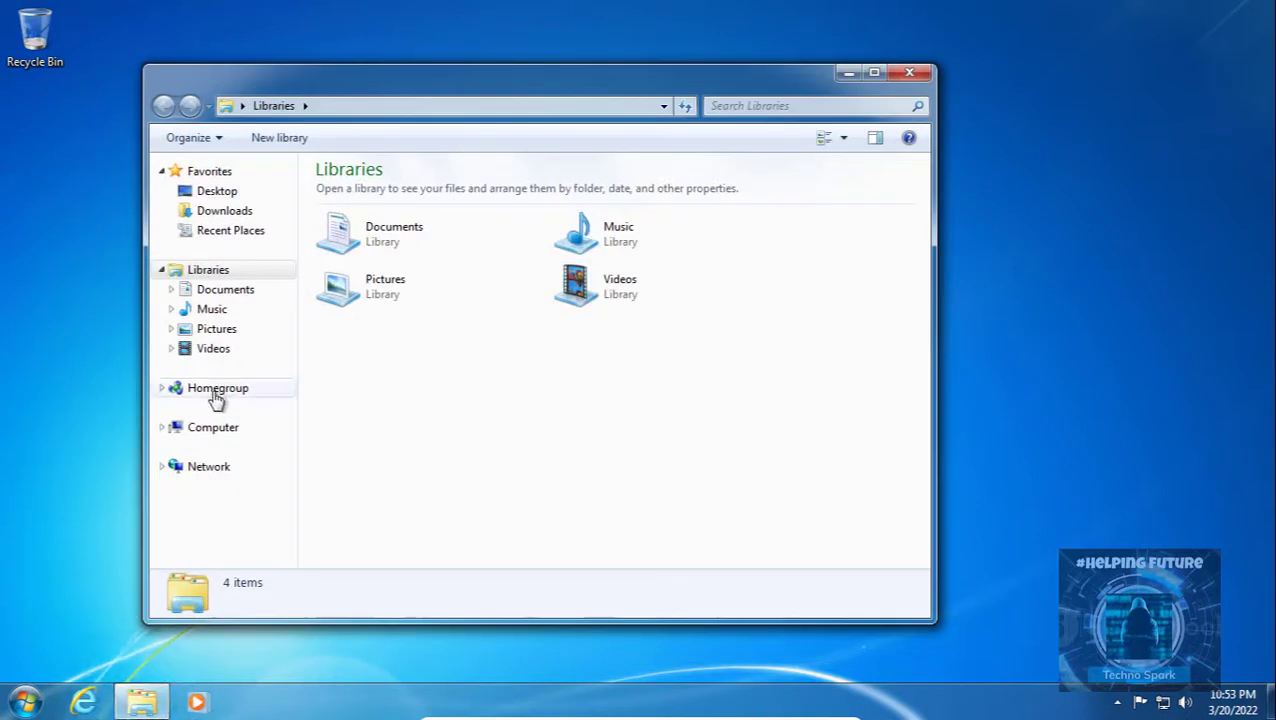
click(198, 430)
click(455, 355)
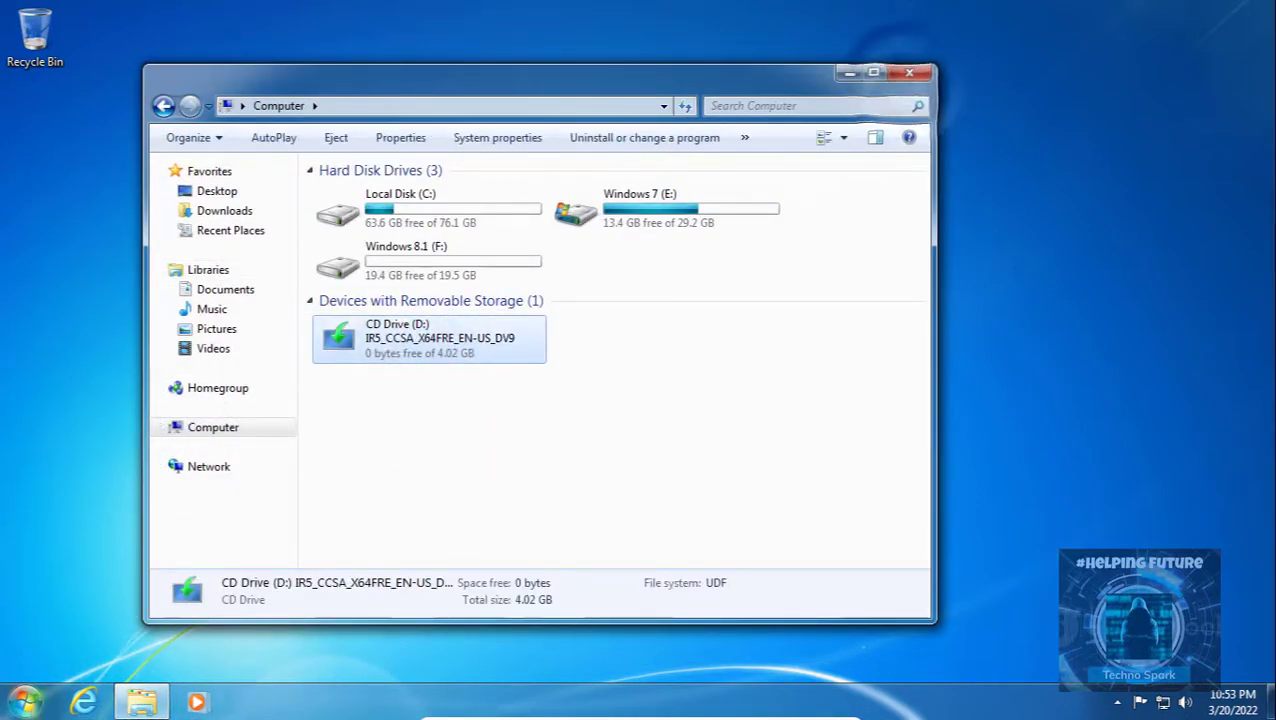
Restart Windows 7 and start installing Windows 8.1 from the booted disc with English (United States) and US keyboard settings
key(super)
mouse_move(329, 655)
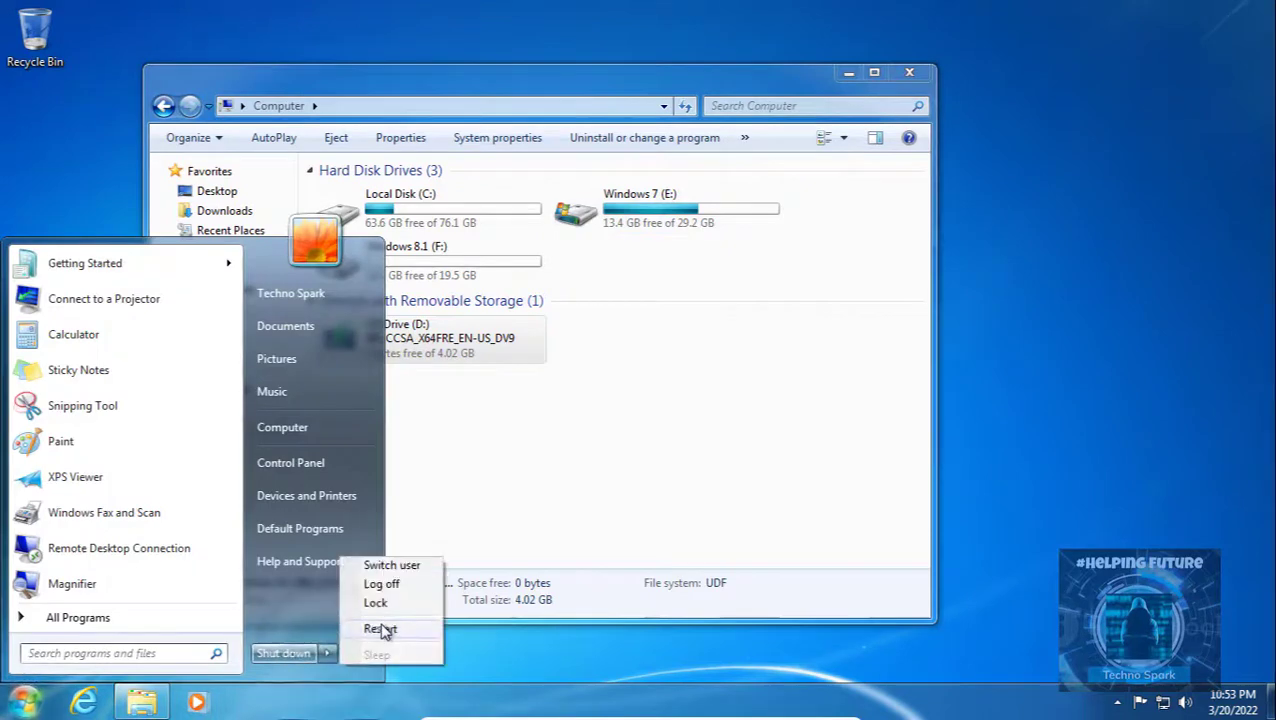
click(379, 623)
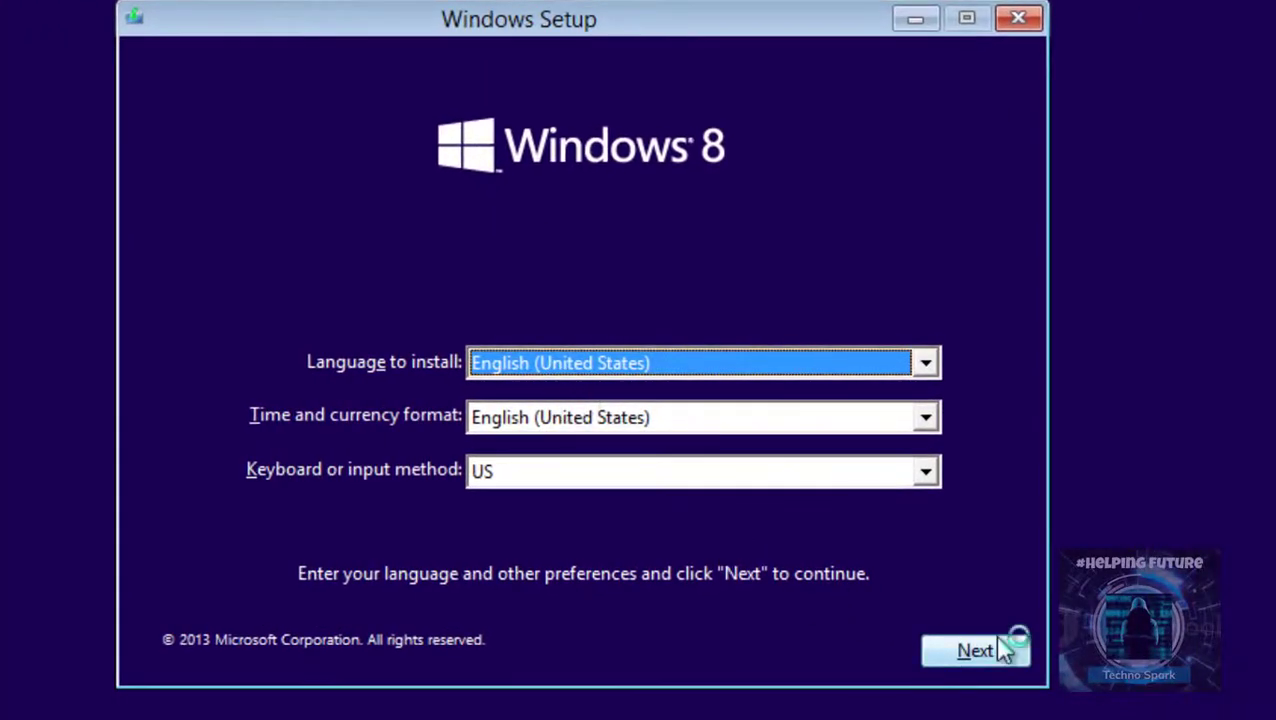
click(1003, 650)
click(560, 347)
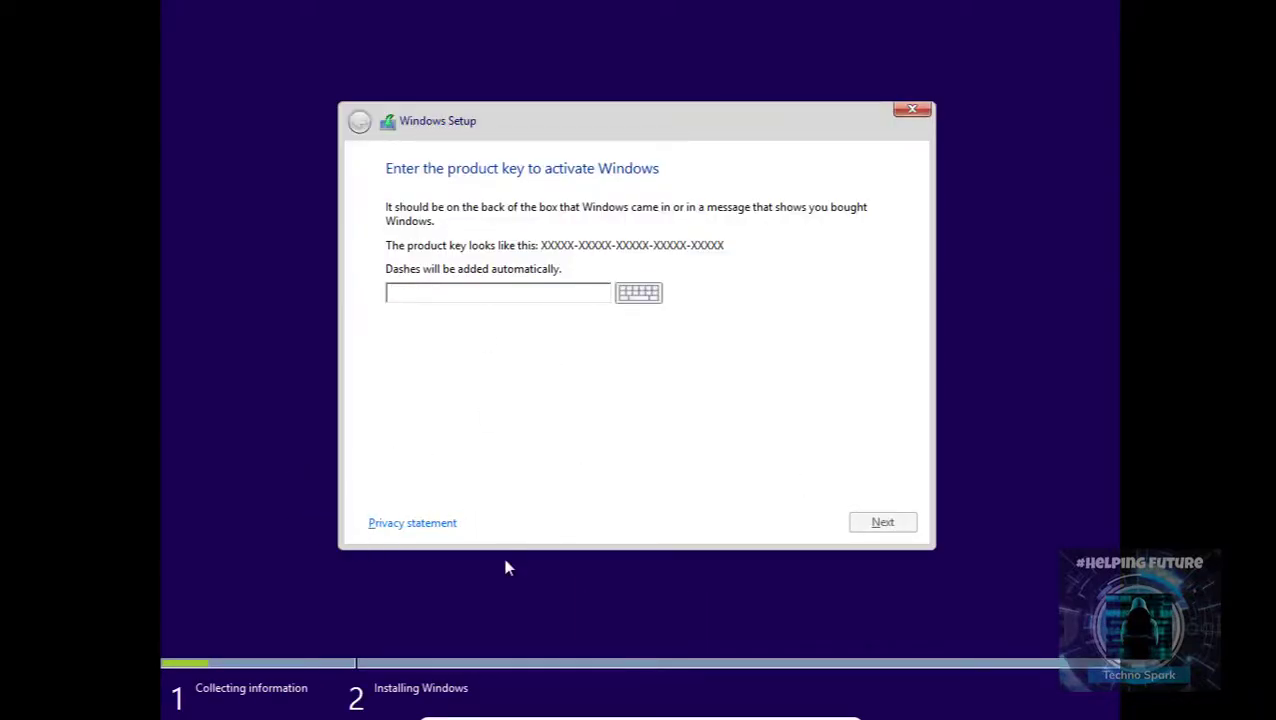
Enter the Windows product key and accept the license terms
mouse_move(668, 717)
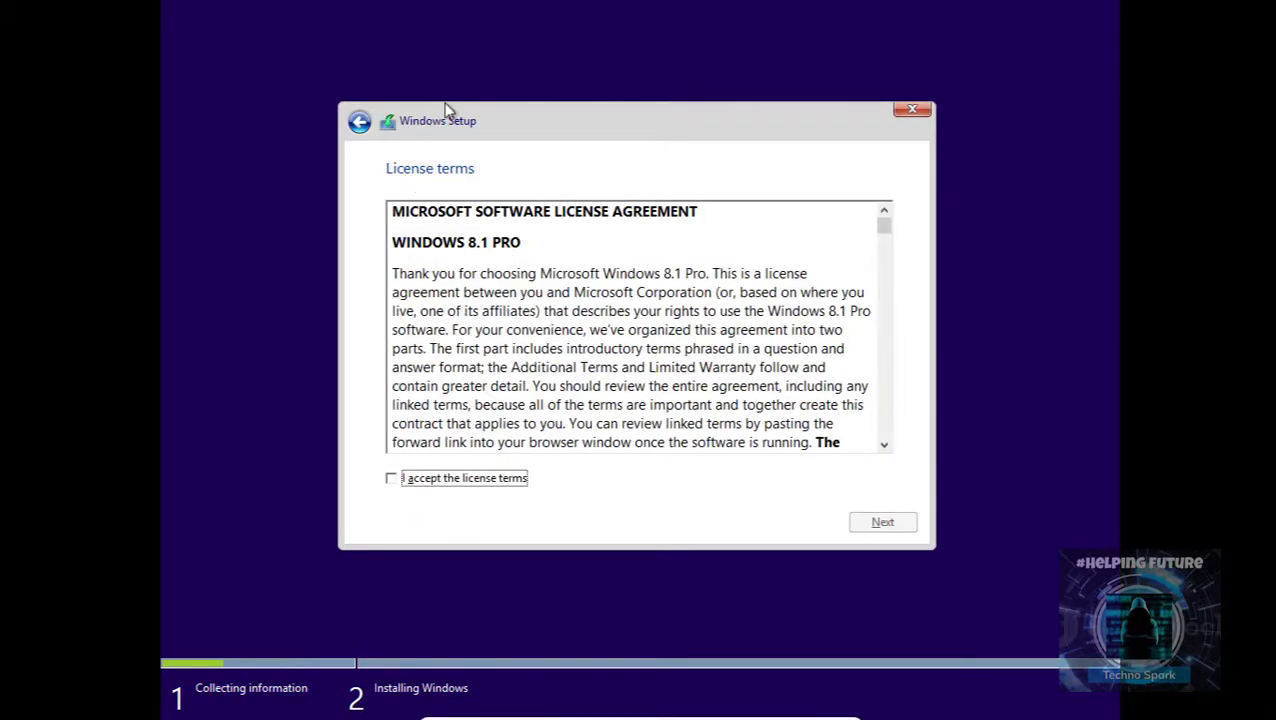
click(391, 479)
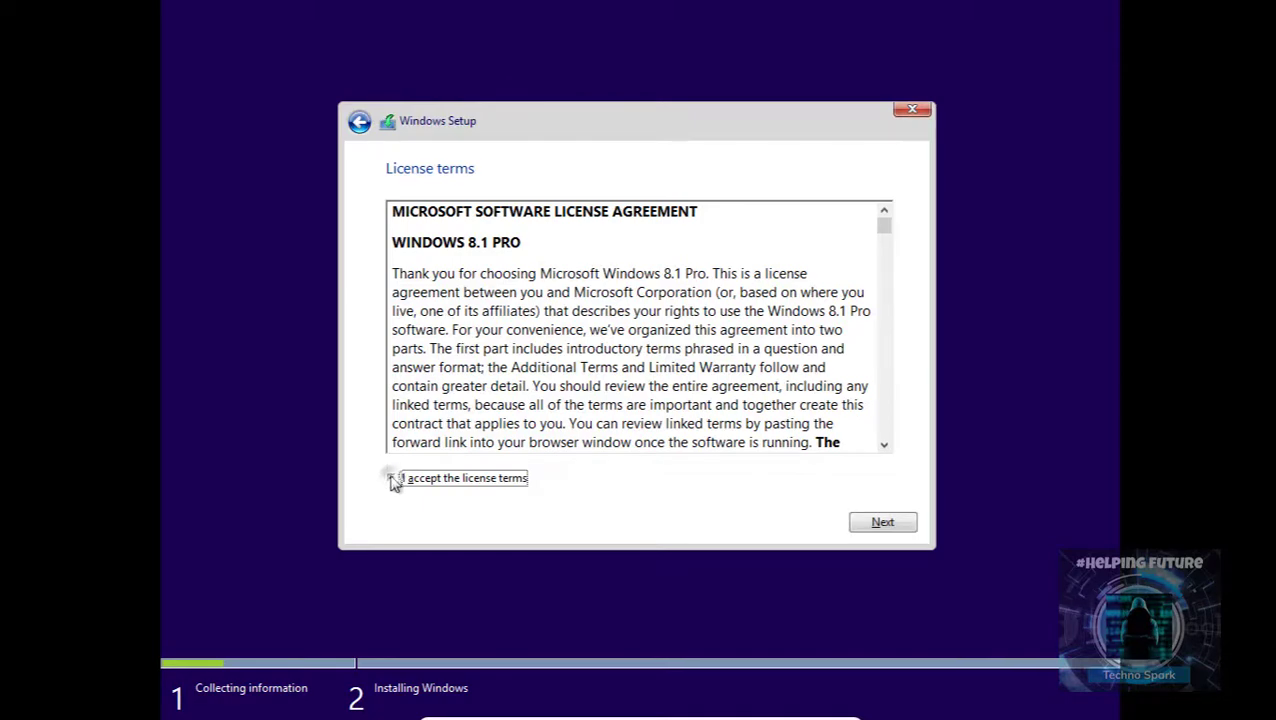
click(880, 521)
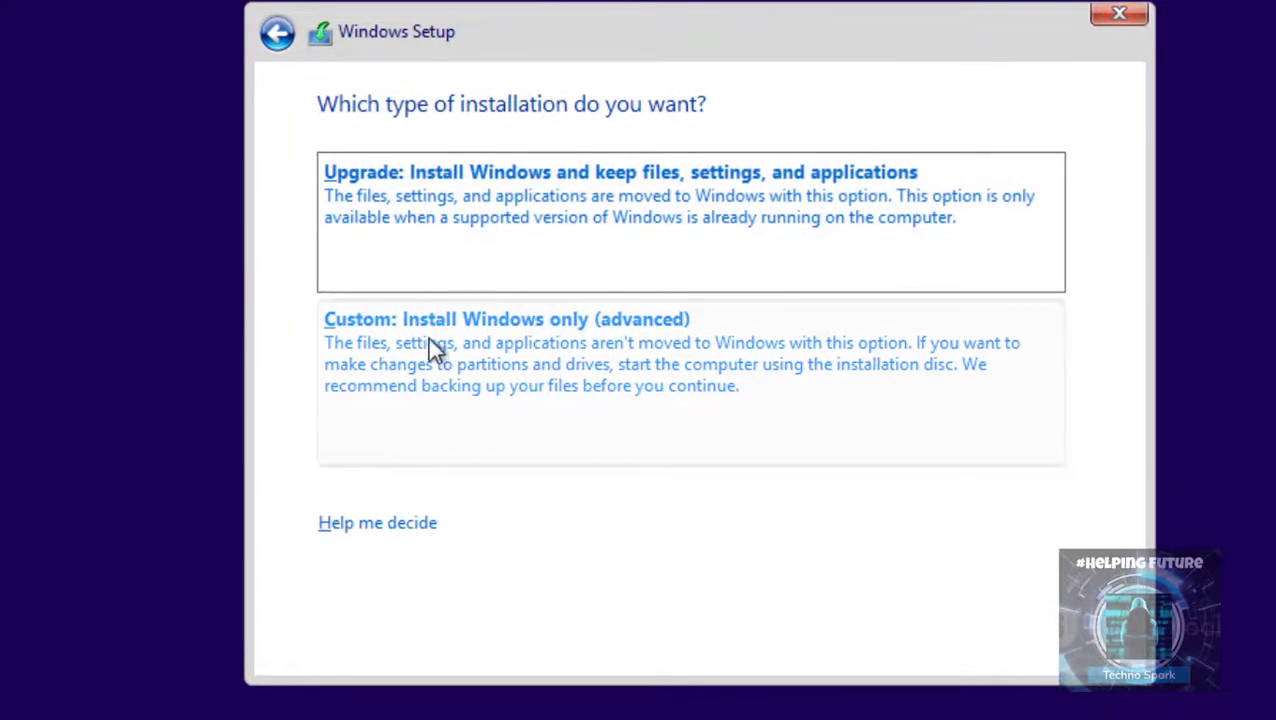
Run a custom installation onto Drive 0 Partition 3: Windows 8.1, and boot Windows 8.1 from the operating system choices
click(464, 334)
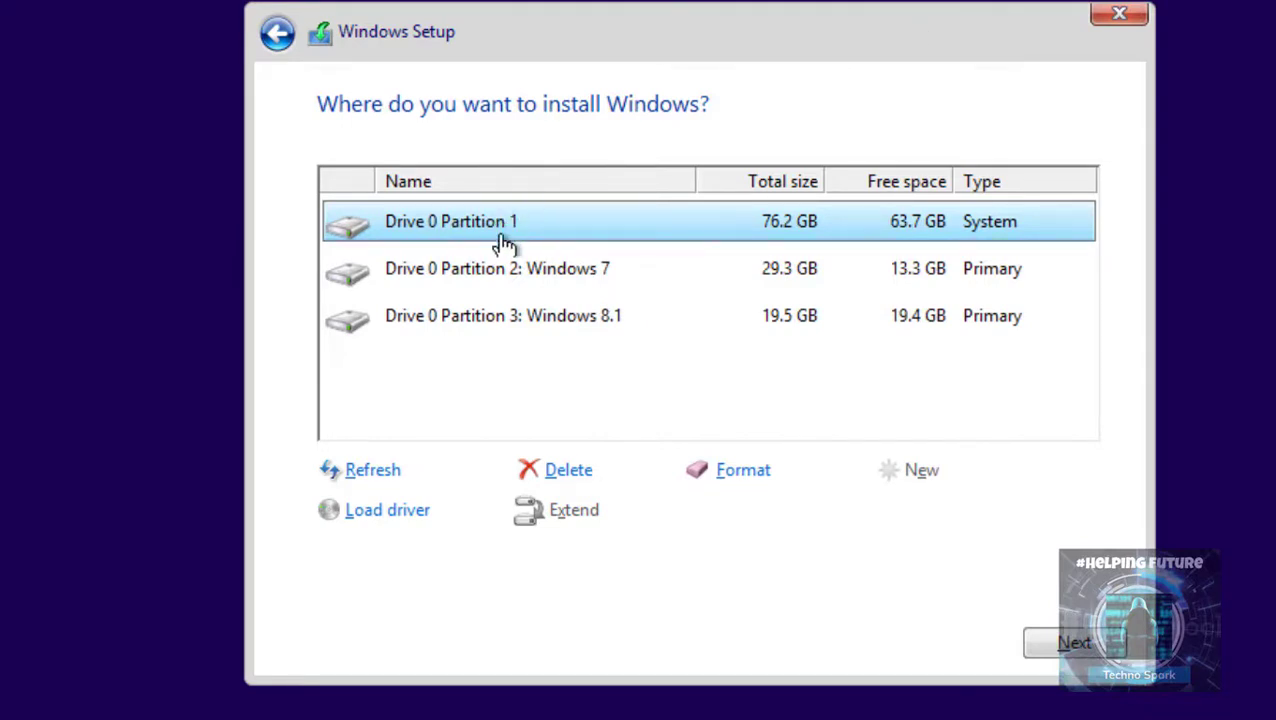
click(490, 272)
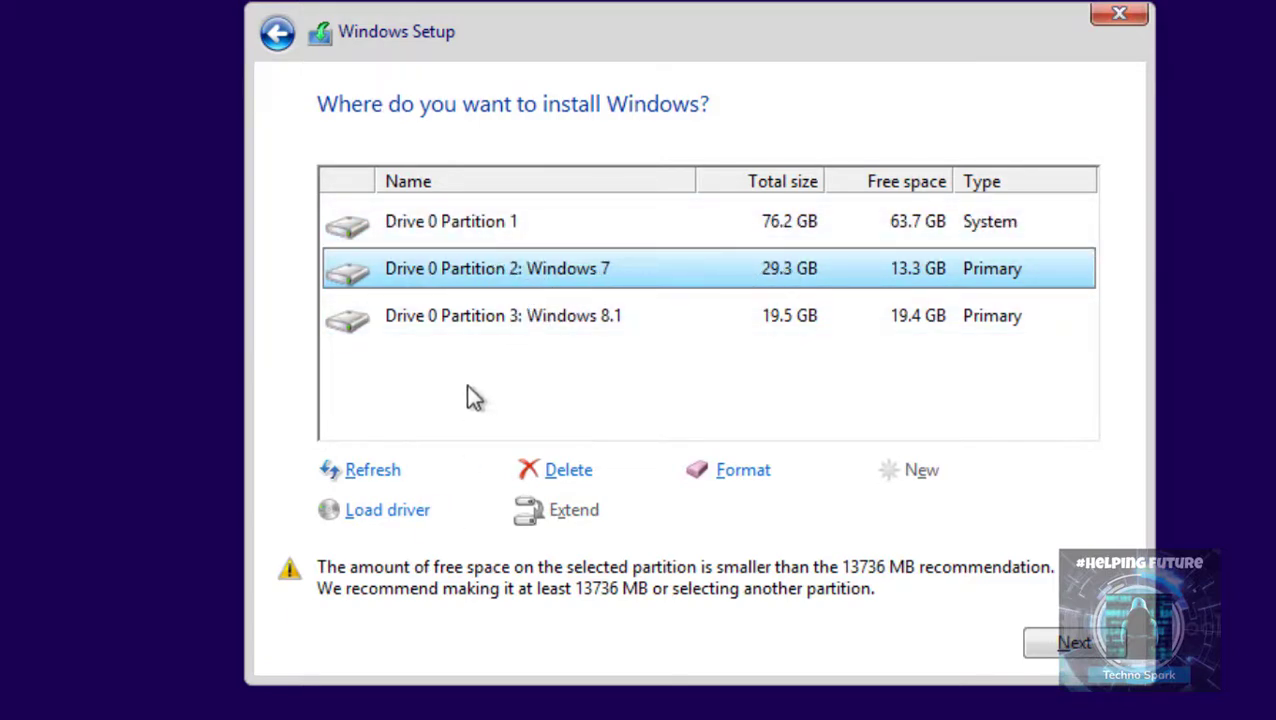
click(620, 315)
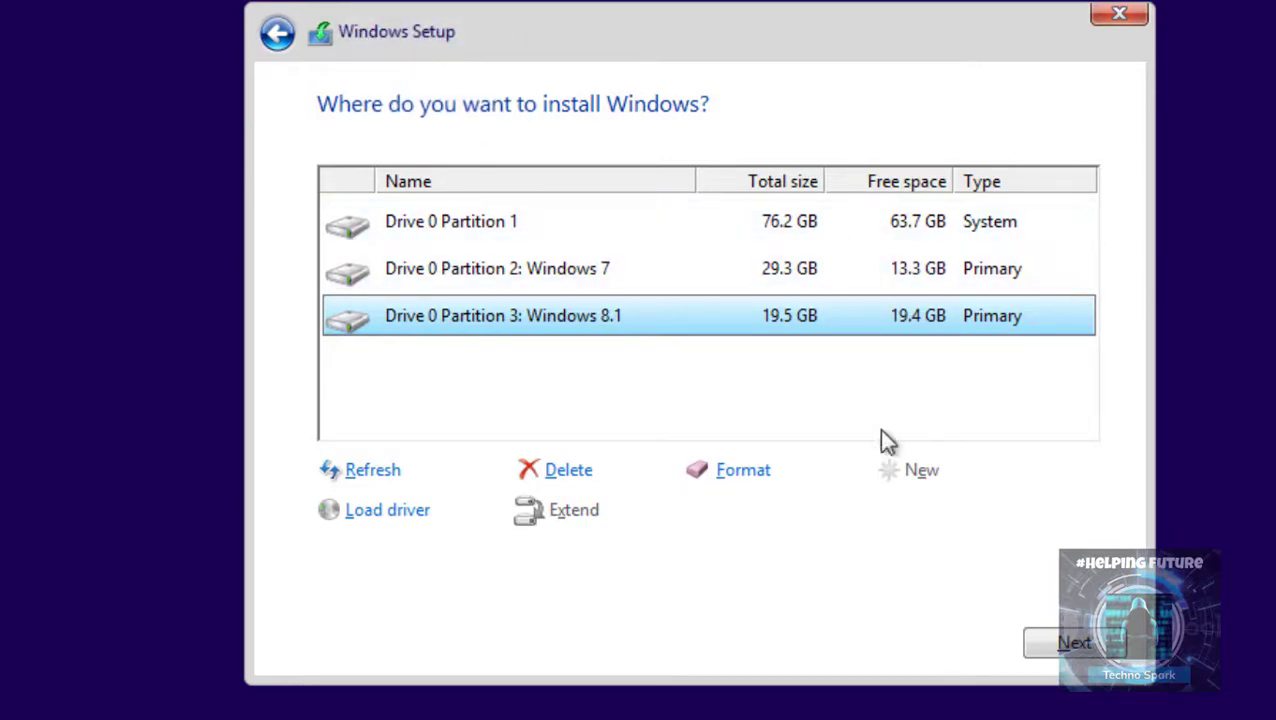
click(1040, 645)
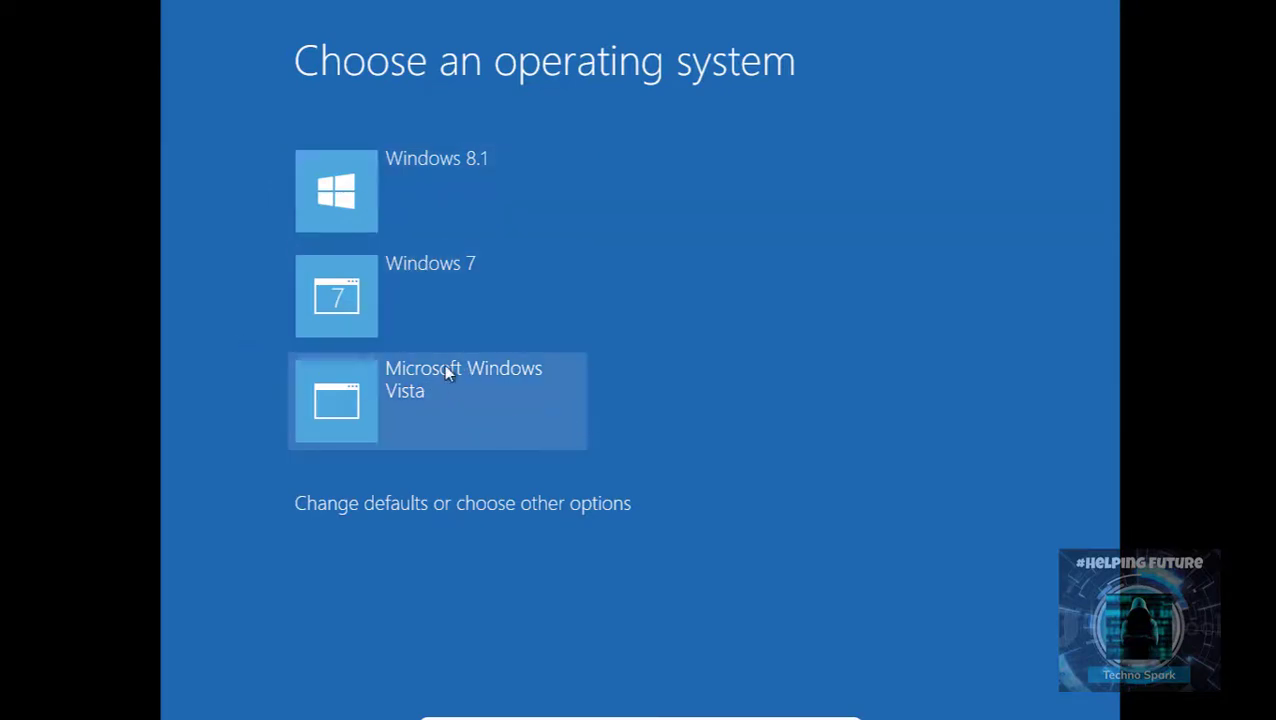
click(433, 228)
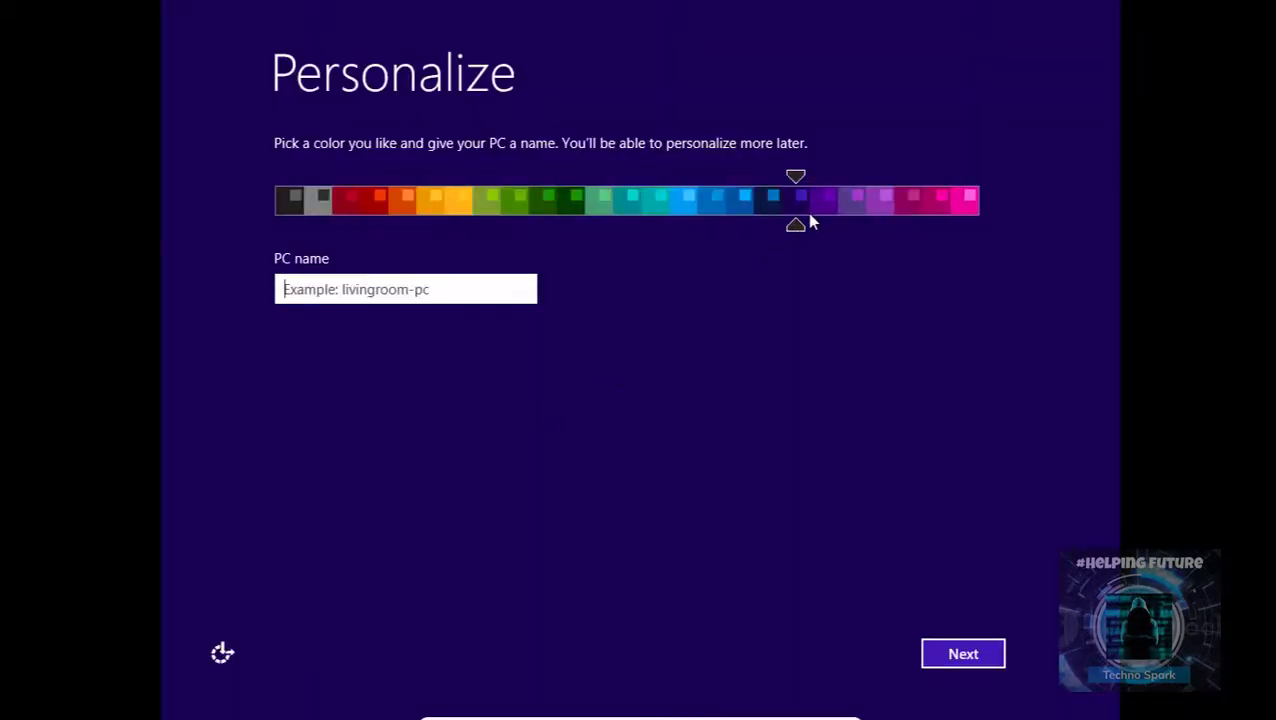
Name the PC TechnoSpark-PC with the dark purple color selected, and accept the express settings
mouse_move(792, 229)
mouse_down()
mouse_move(292, 240)
mouse_move(332, 224)
mouse_move(800, 230)
mouse_up()
click(533, 282)
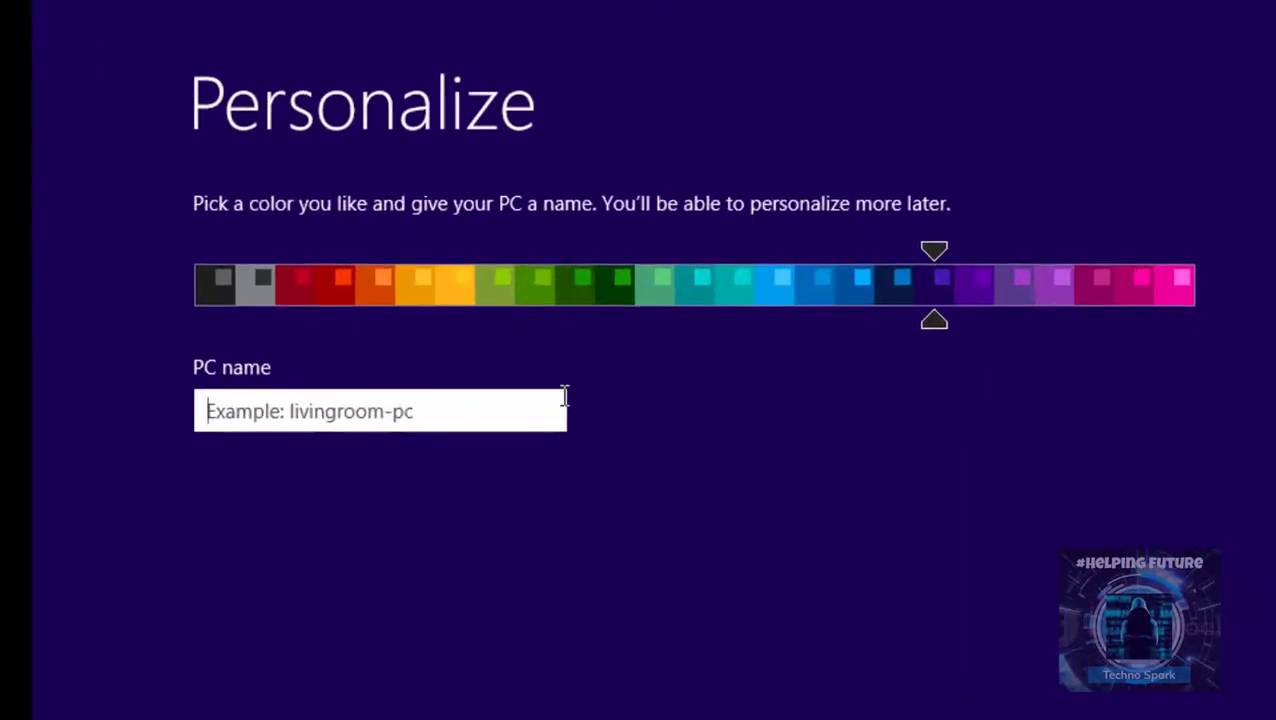
text(Tec)
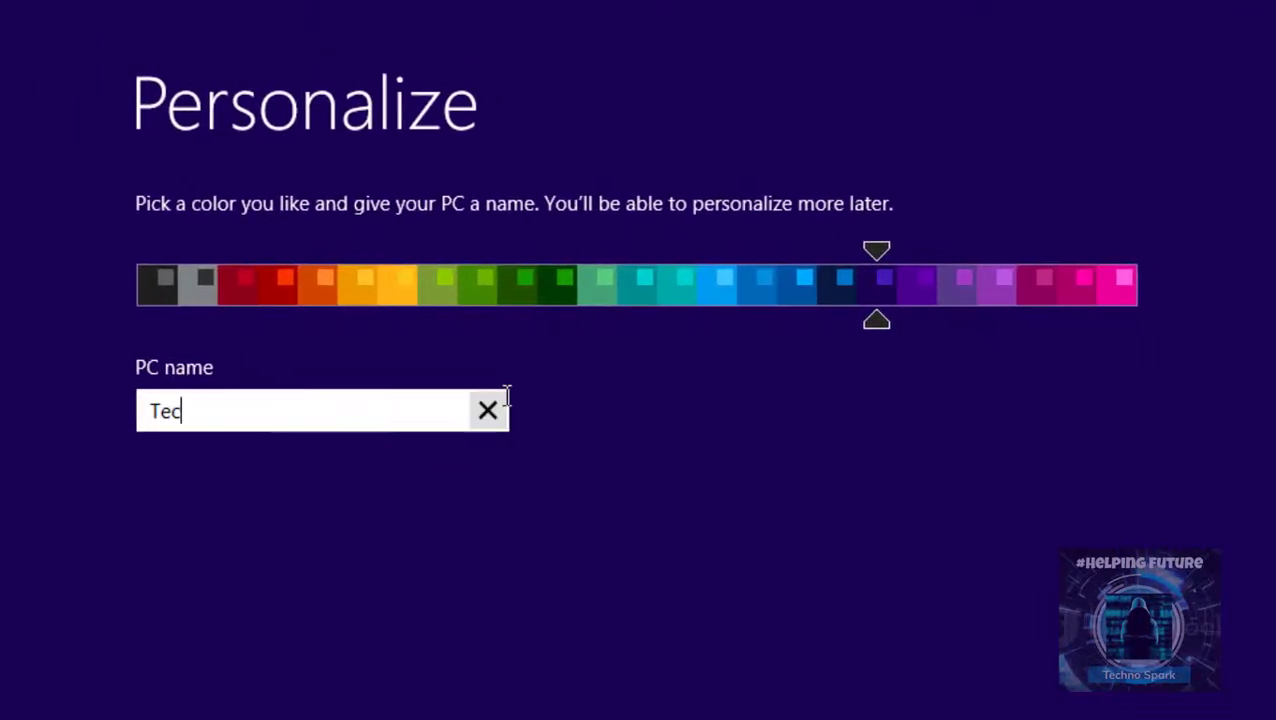
text(hnoSpark-PC)
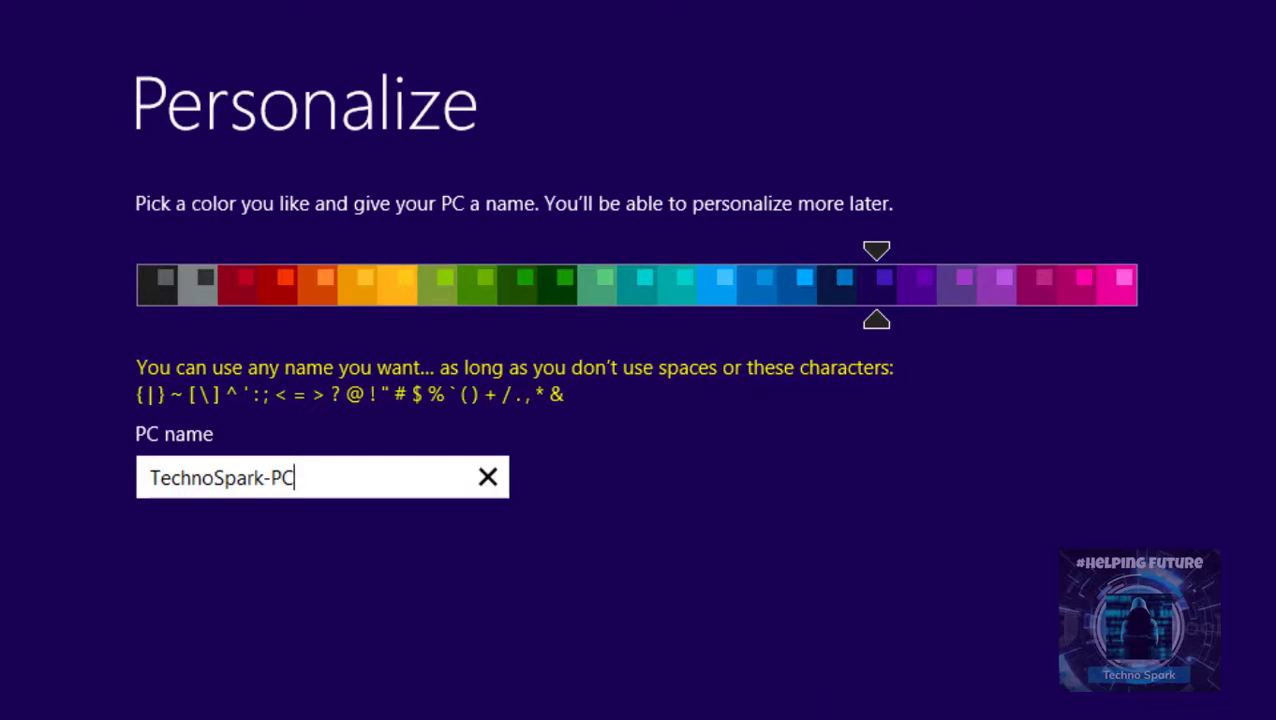
key(Return)
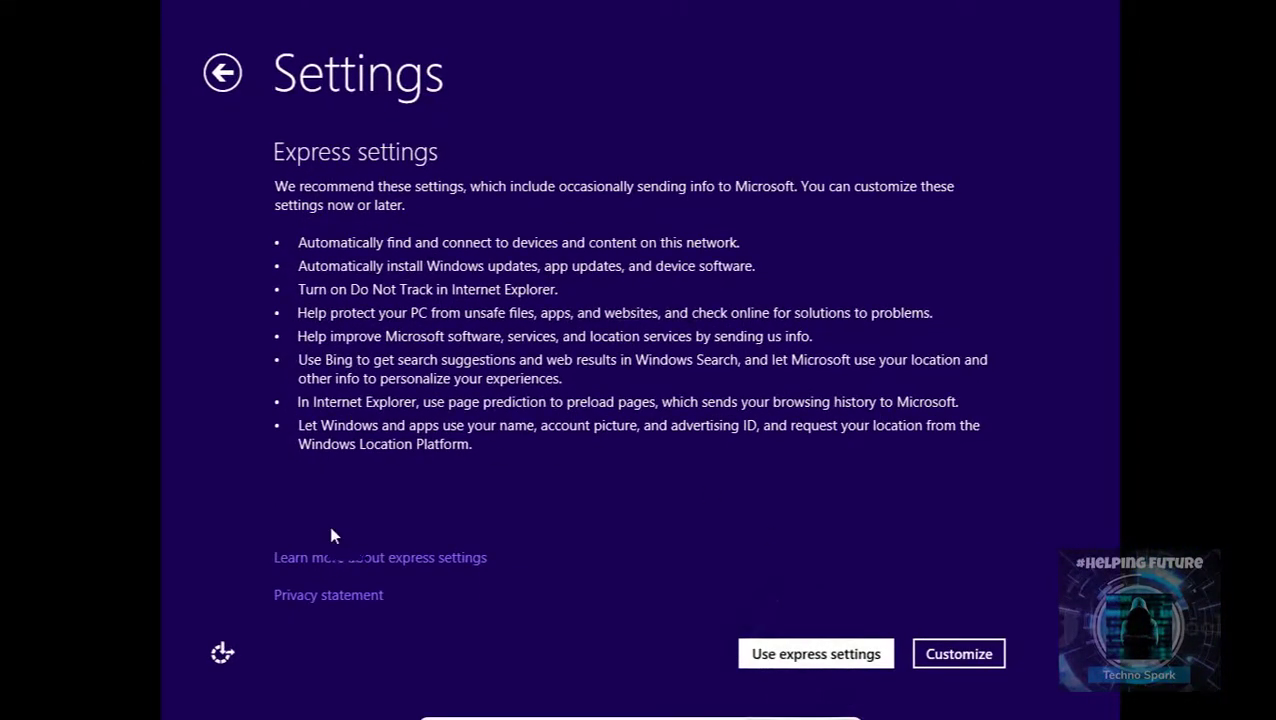
key(Return)
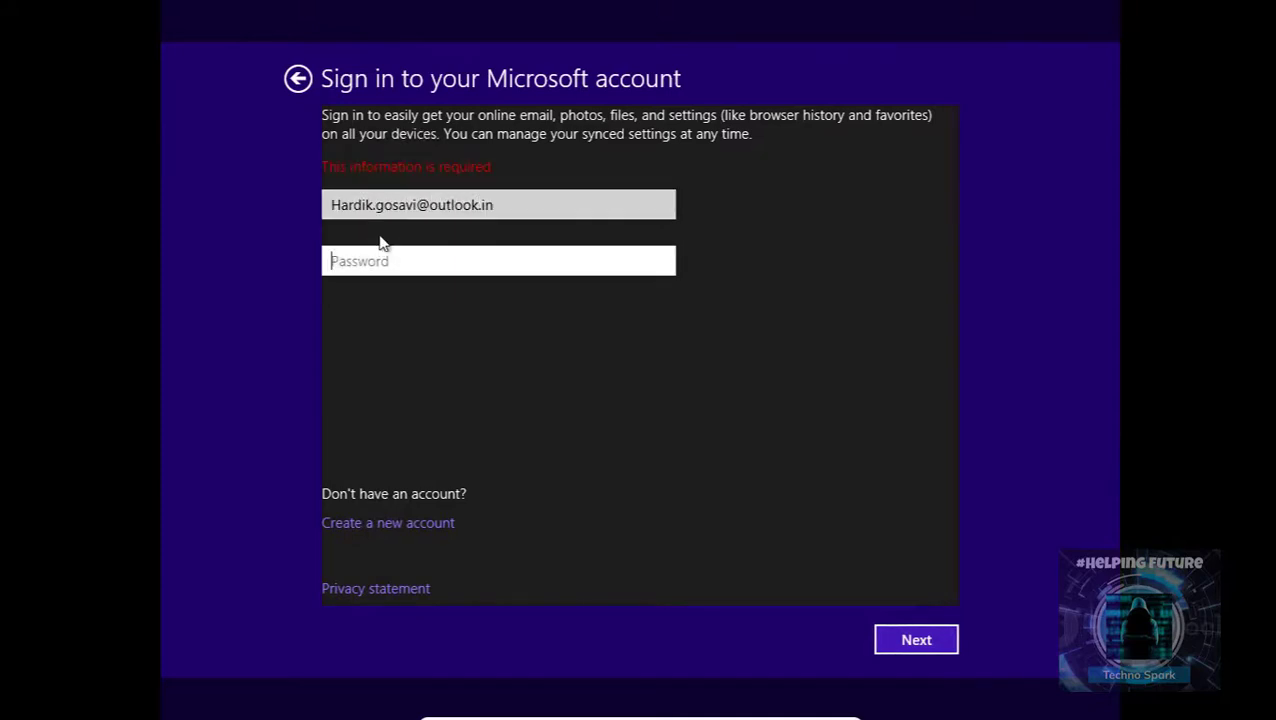
Sign in with the Microsoft account password and continue with the recommended OneDrive settings
text(•••••••••)
click(903, 641)
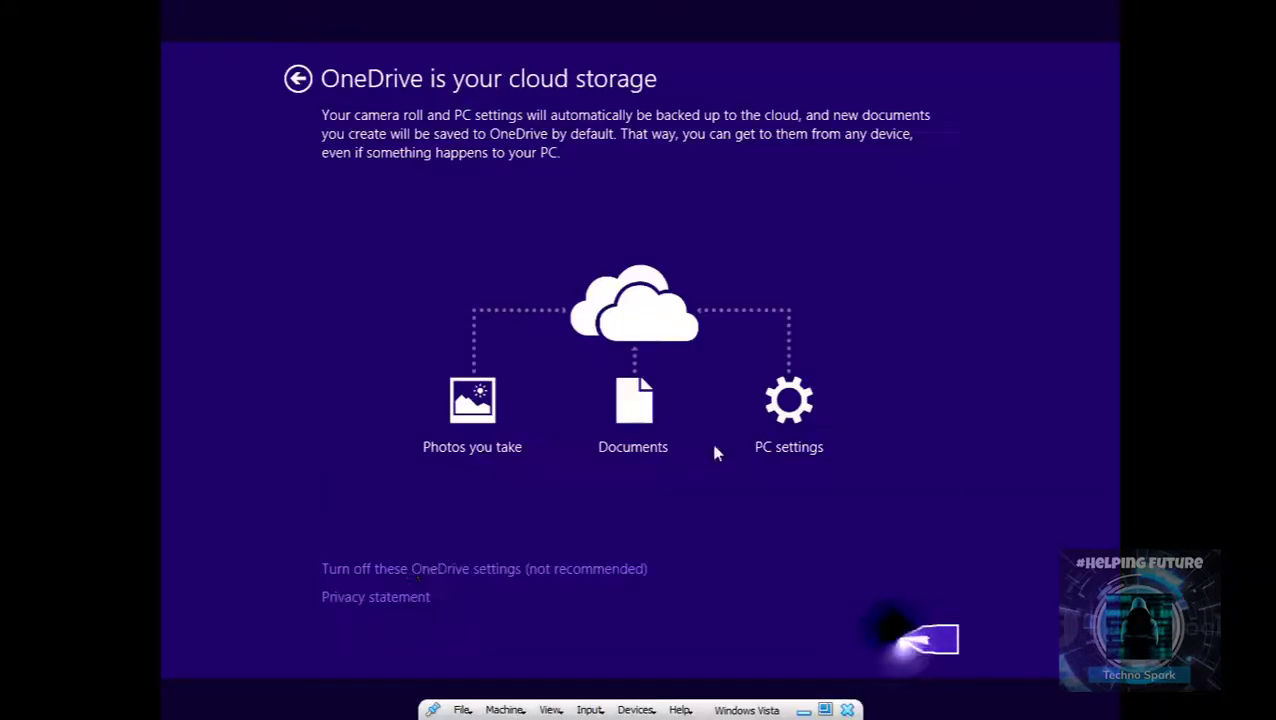
click(916, 640)
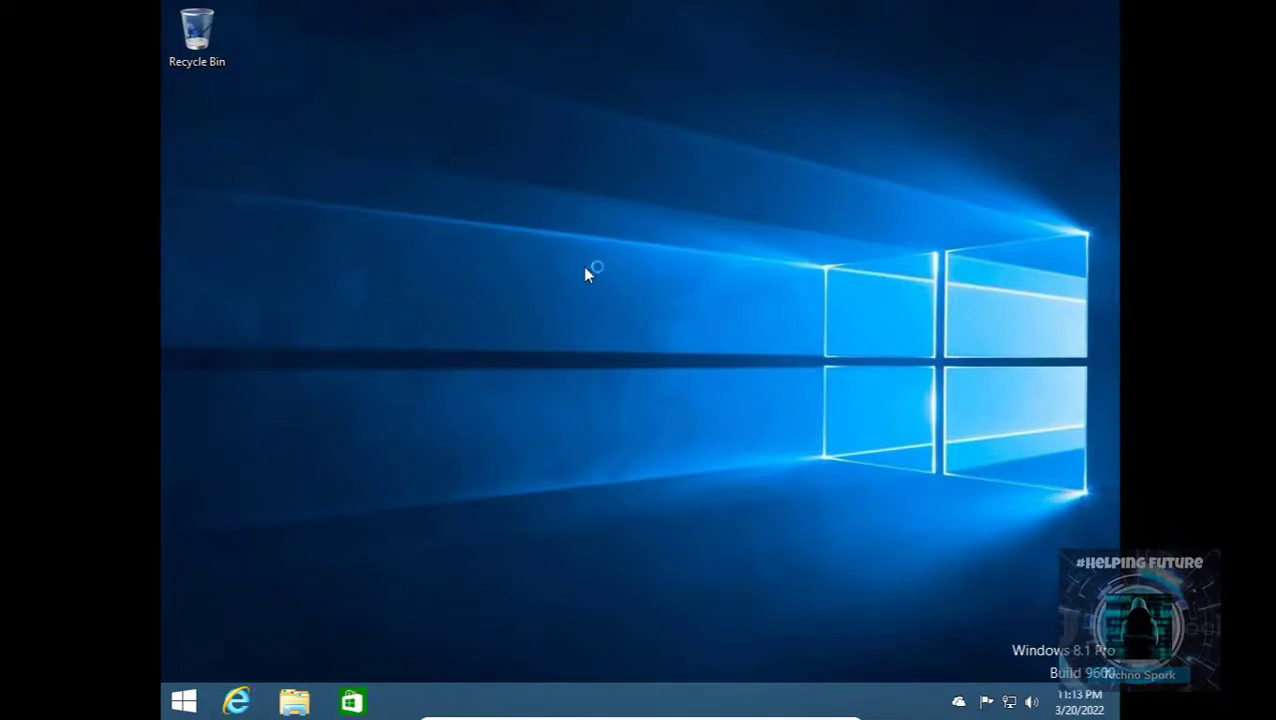
Open the Personalization settings from the Windows 8.1 desktop
drag(618, 218, 1037, 501)
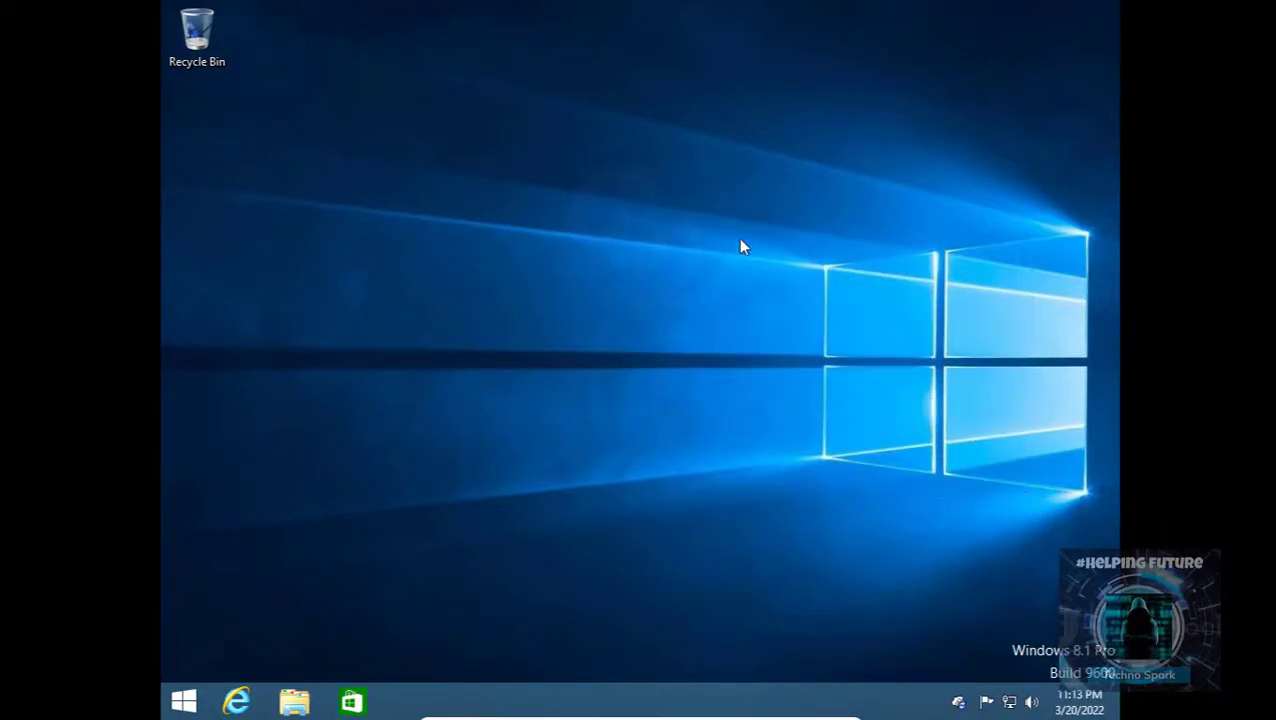
right_click(516, 208)
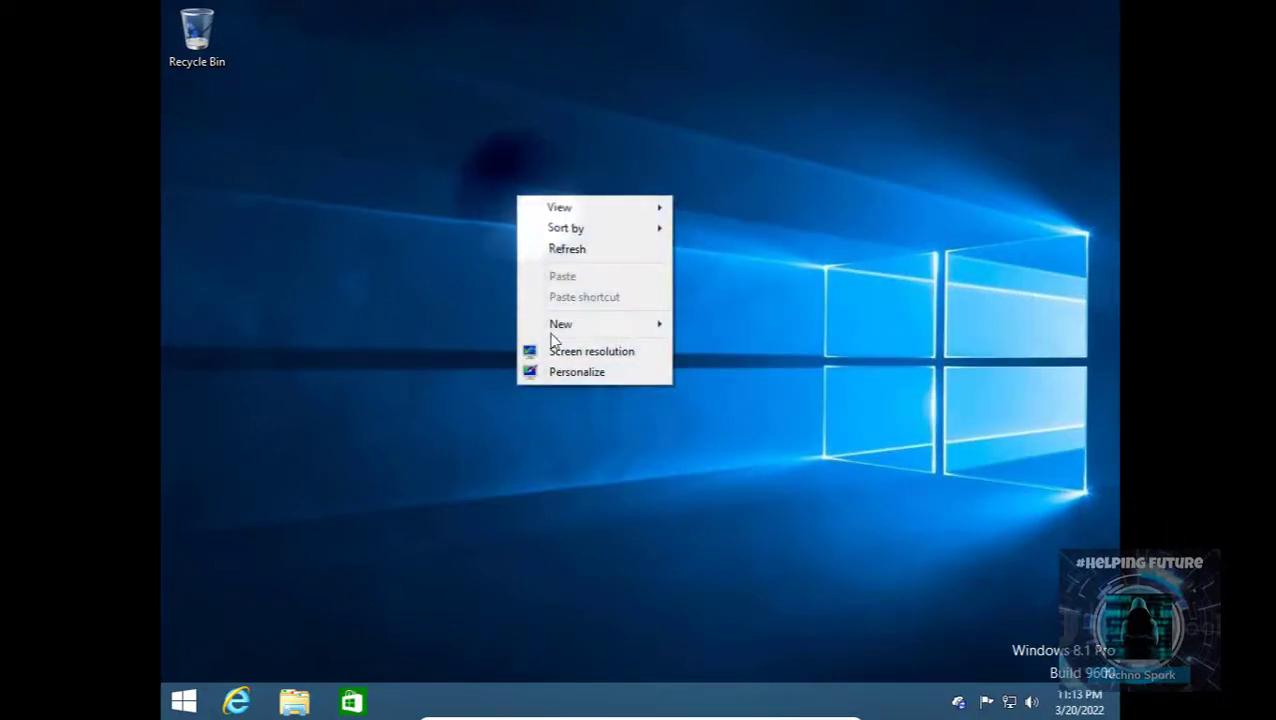
click(578, 373)
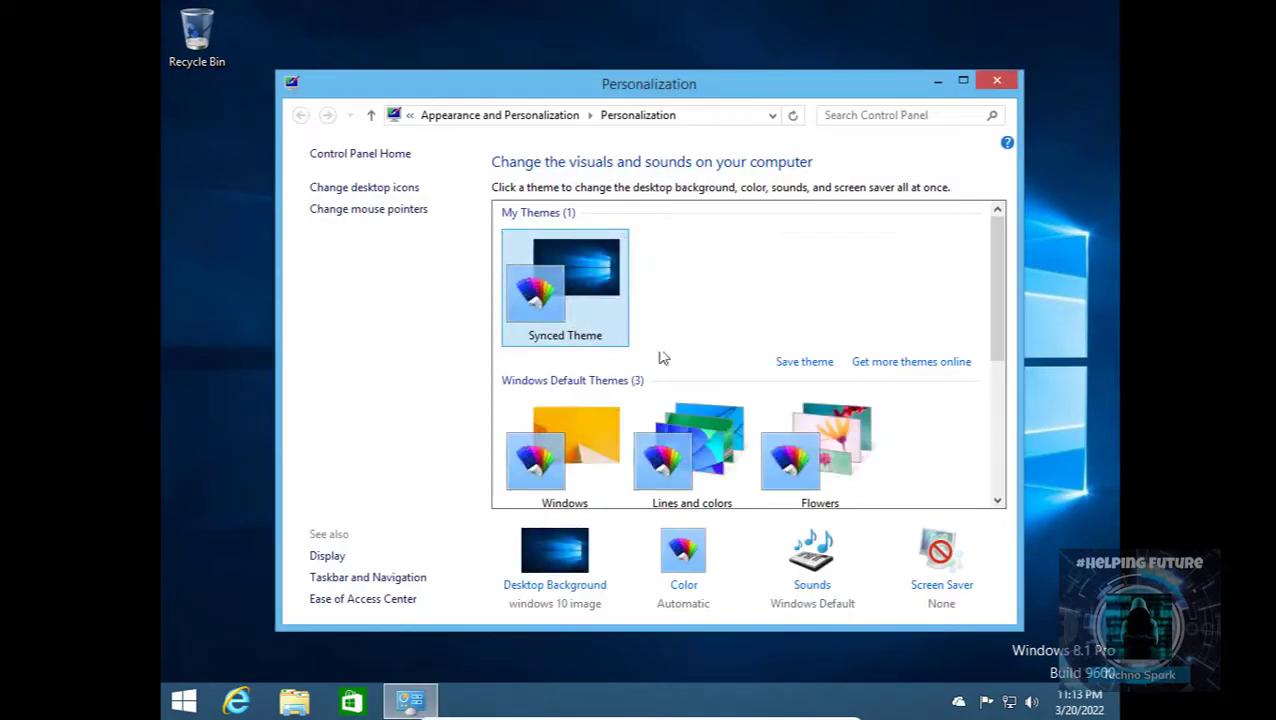
Apply the Windows default theme to the desktop and close the Personalization window
click(573, 434)
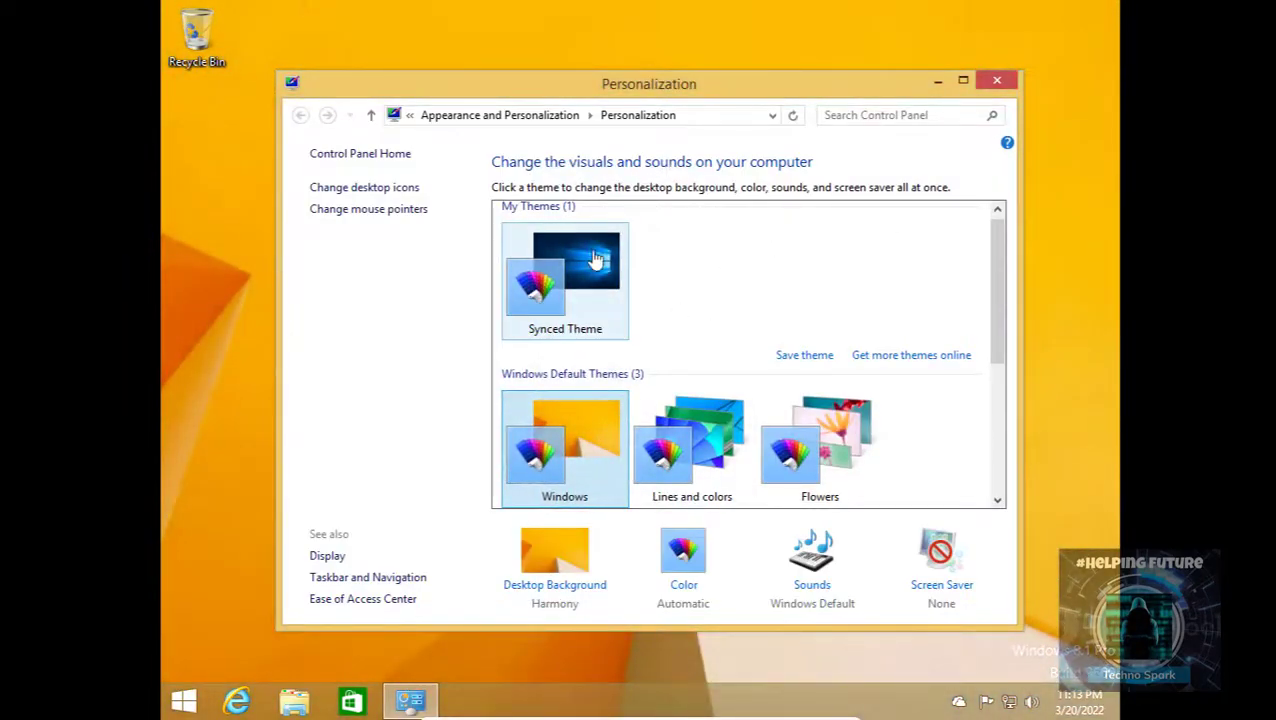
drag(590, 70, 661, 92)
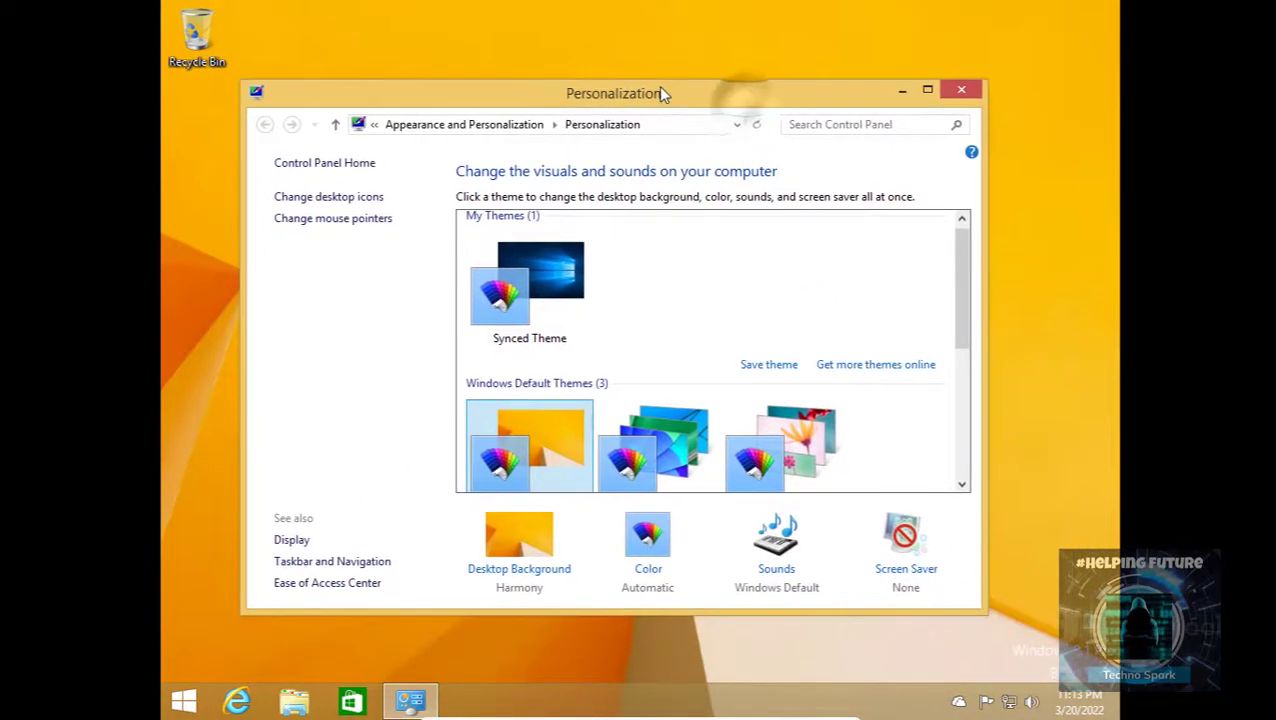
click(960, 95)
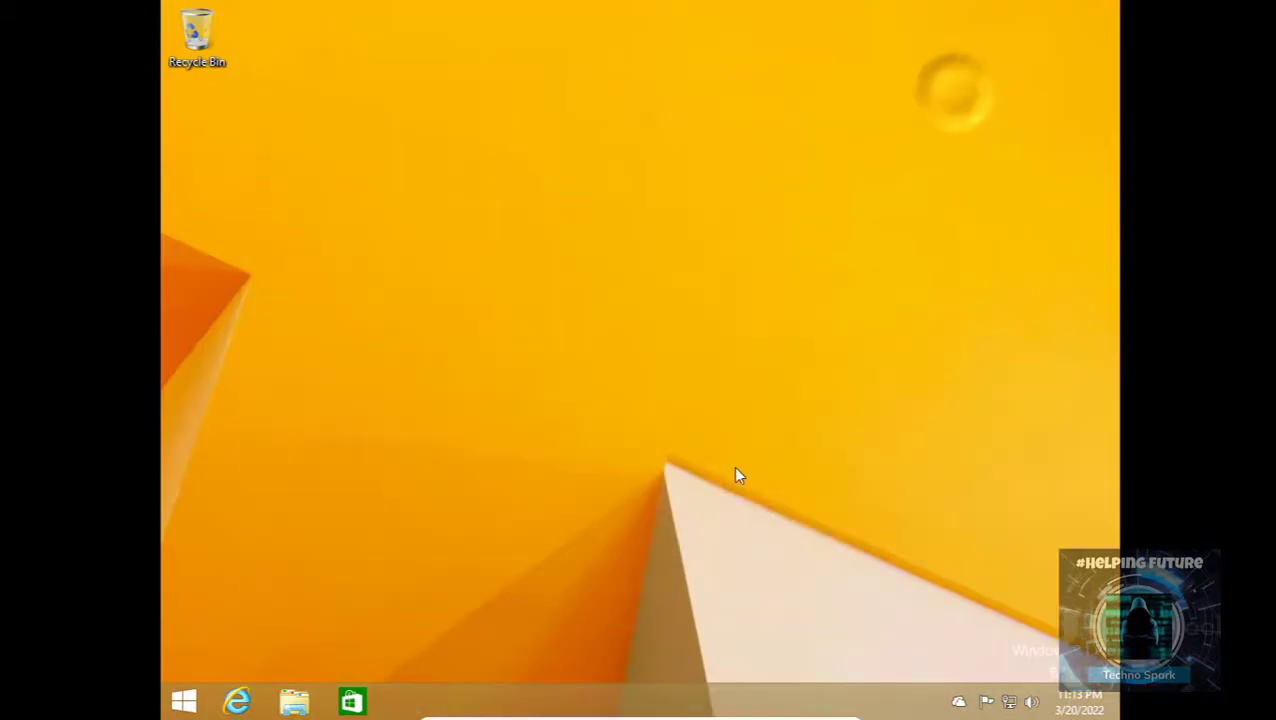
Insert the Guest Additions CD image into the virtual machine and open CD Drive (F:) VirtualBox Guest Additions
mouse_move(495, 716)
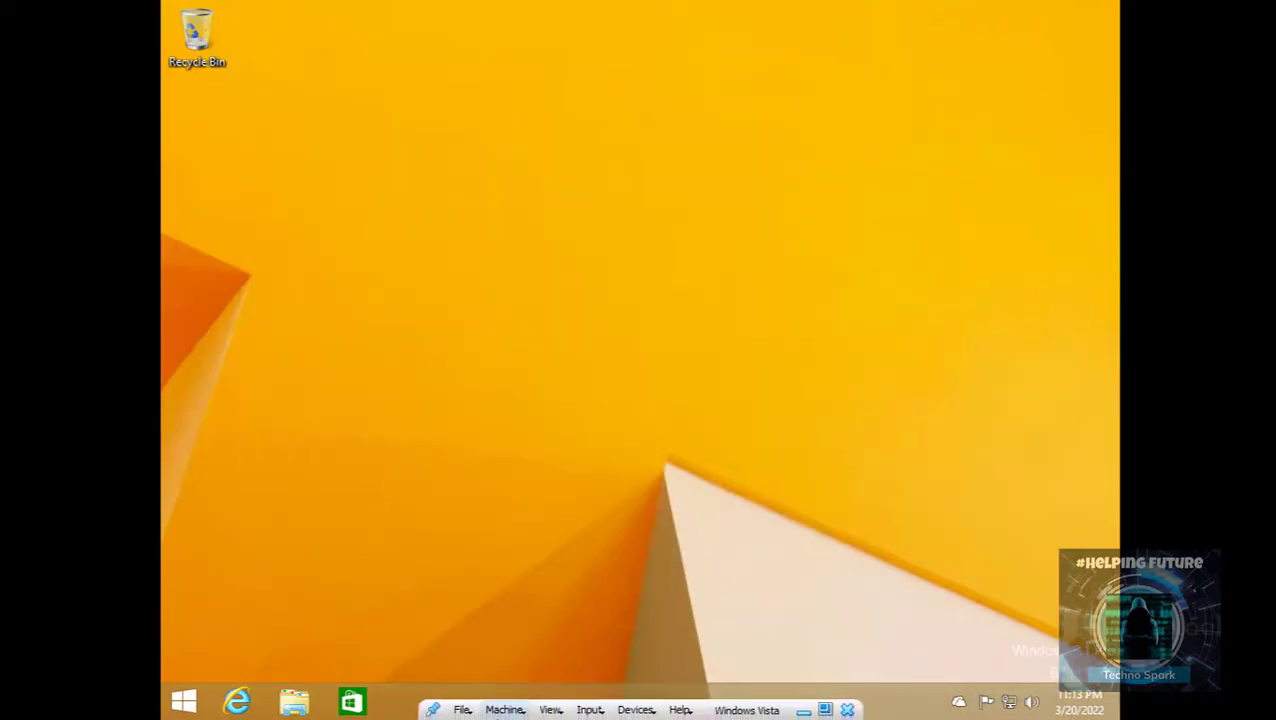
click(621, 709)
click(642, 708)
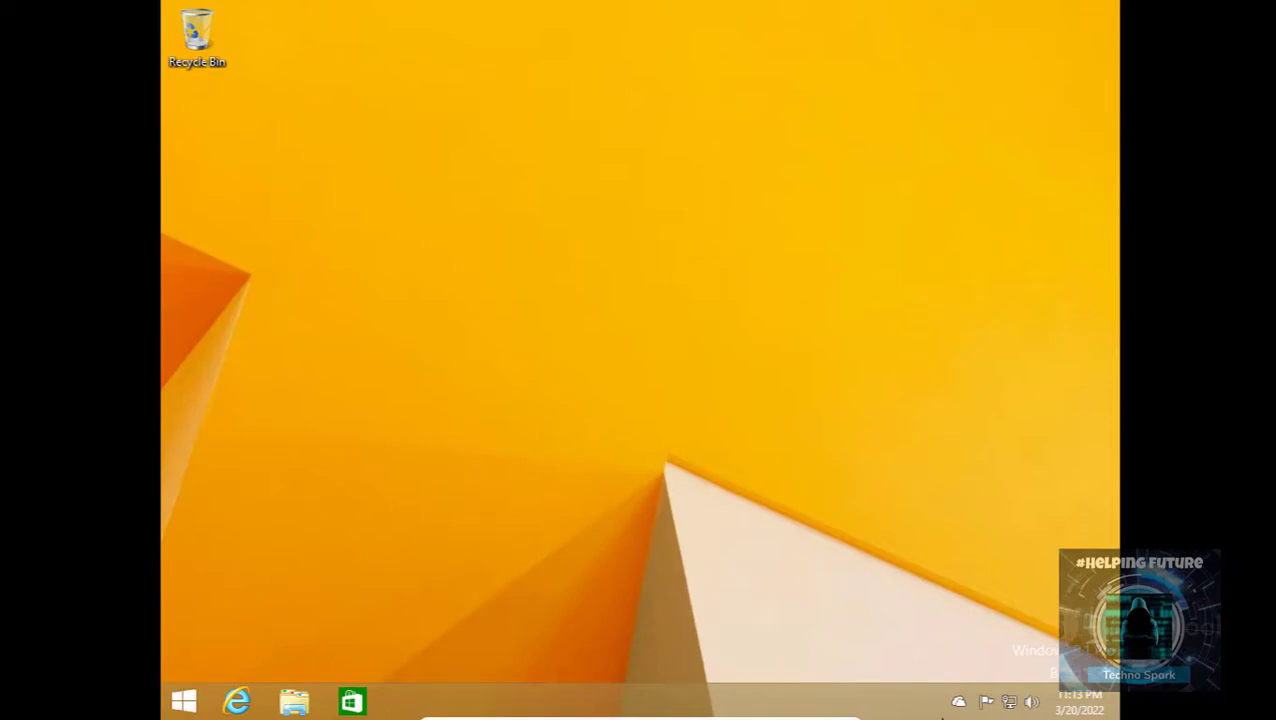
click(294, 701)
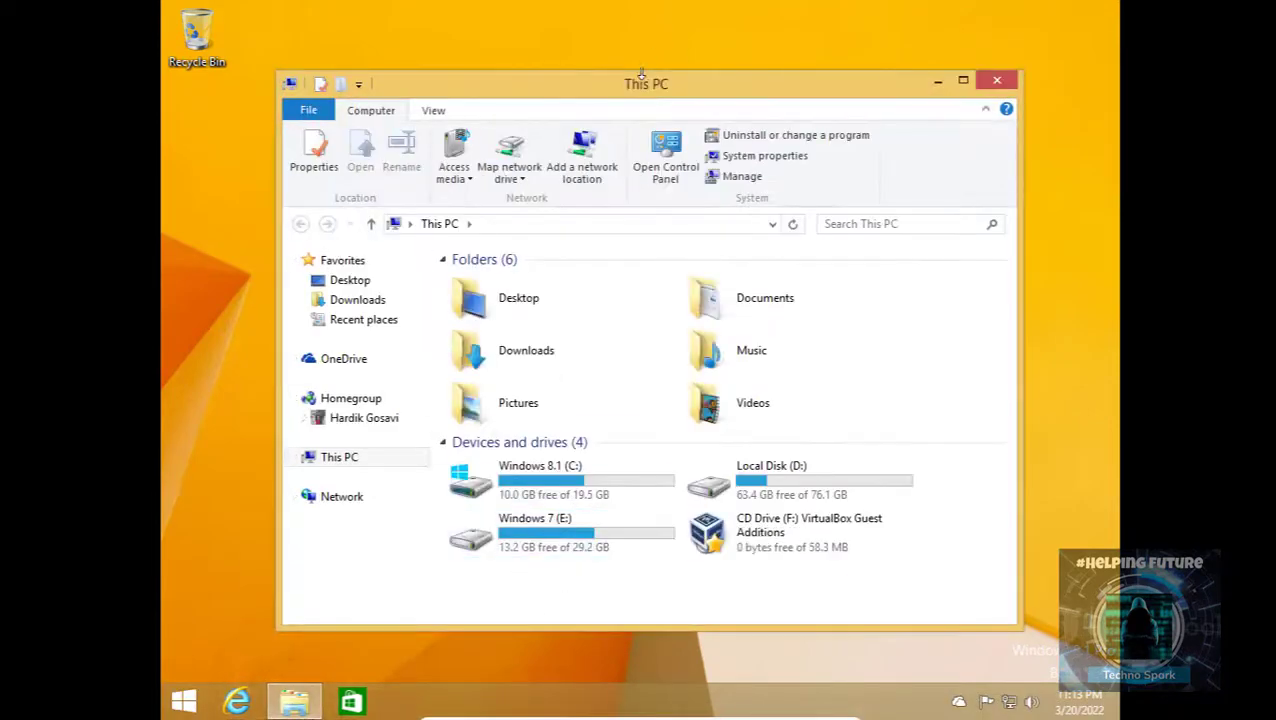
drag(641, 76, 556, 31)
click(800, 433)
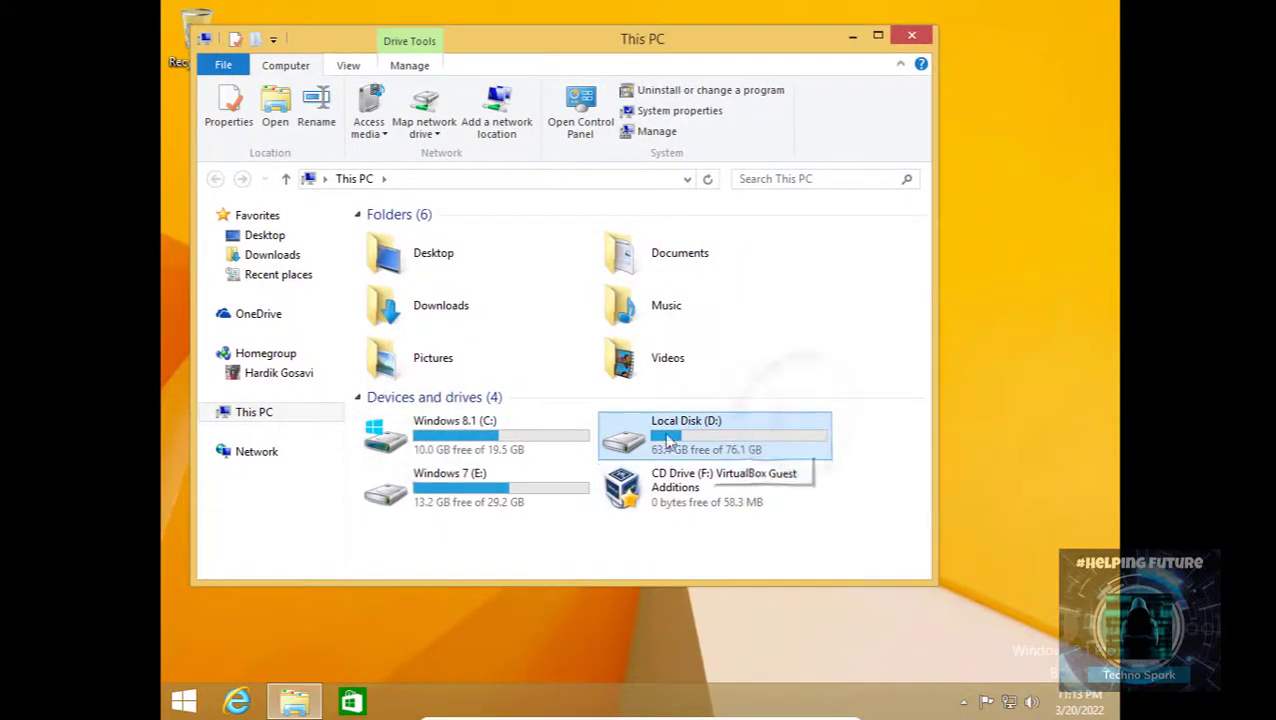
click(438, 503)
double_click(699, 491)
Run VBoxWindowsAdditions, allow it to make changes, and start the Guest Additions 6.1.32 installation with the default settings
click(471, 430)
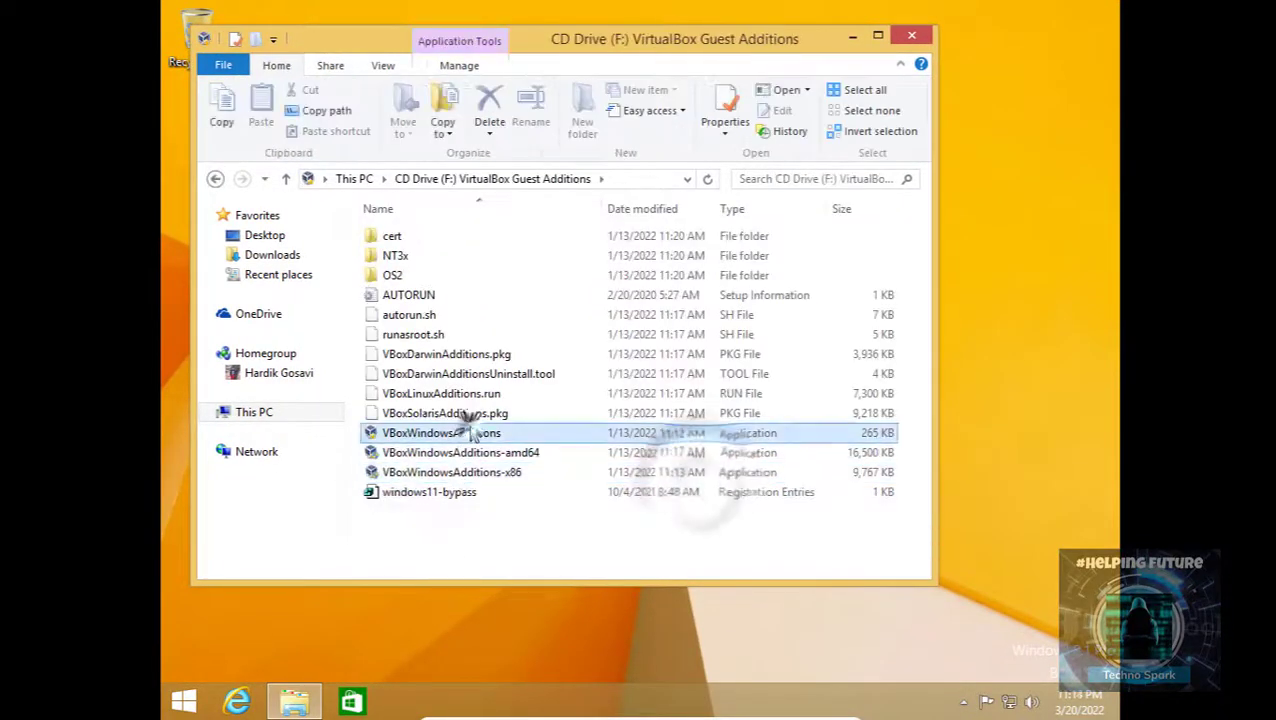
click(723, 390)
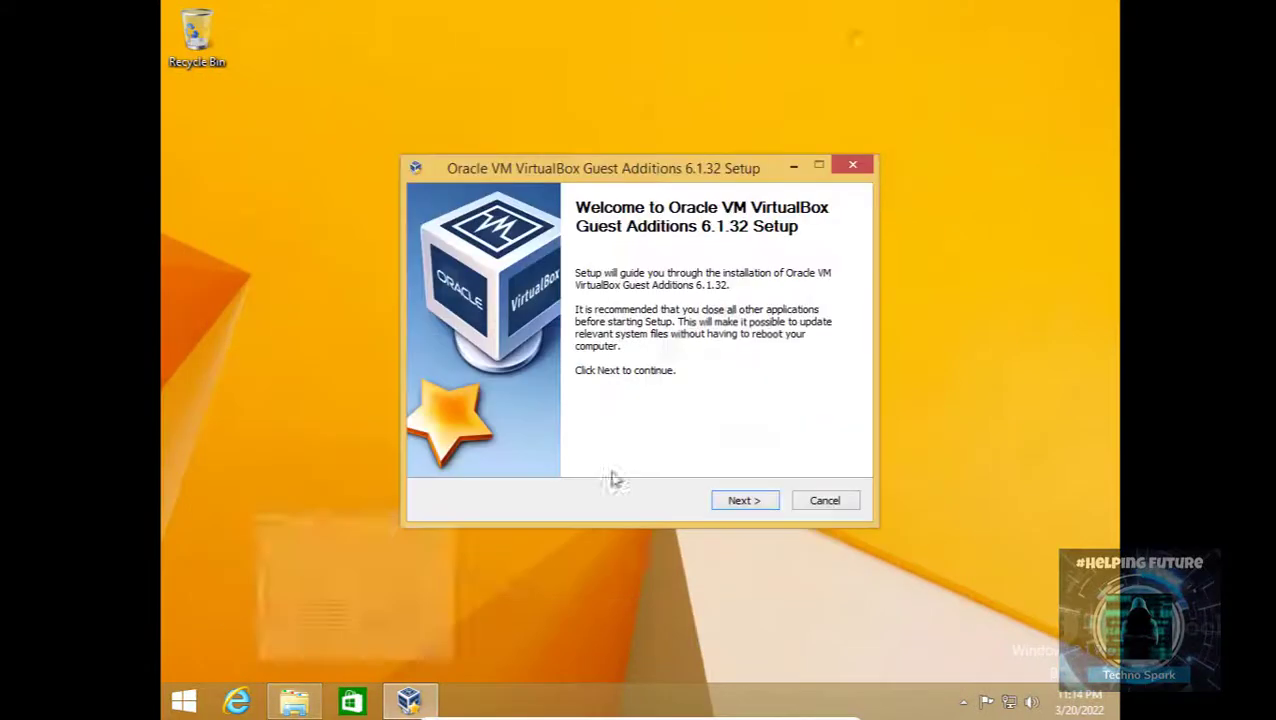
click(740, 500)
click(740, 500)
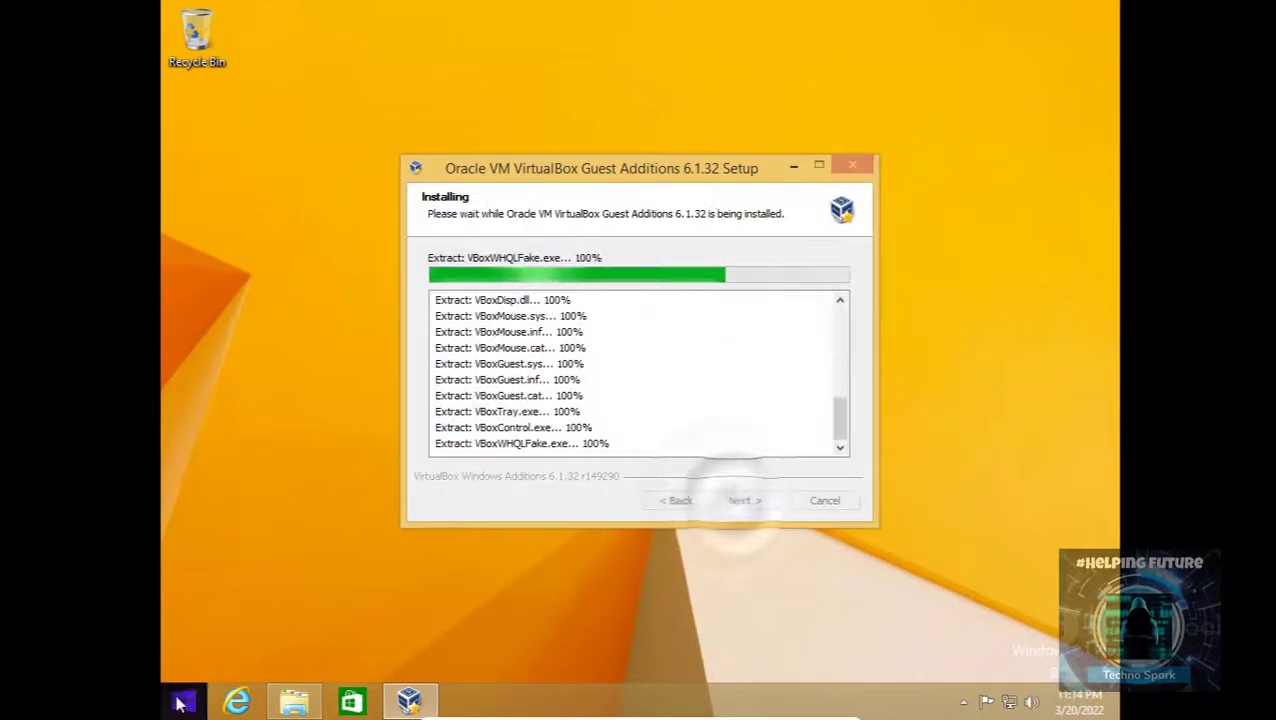
click(181, 704)
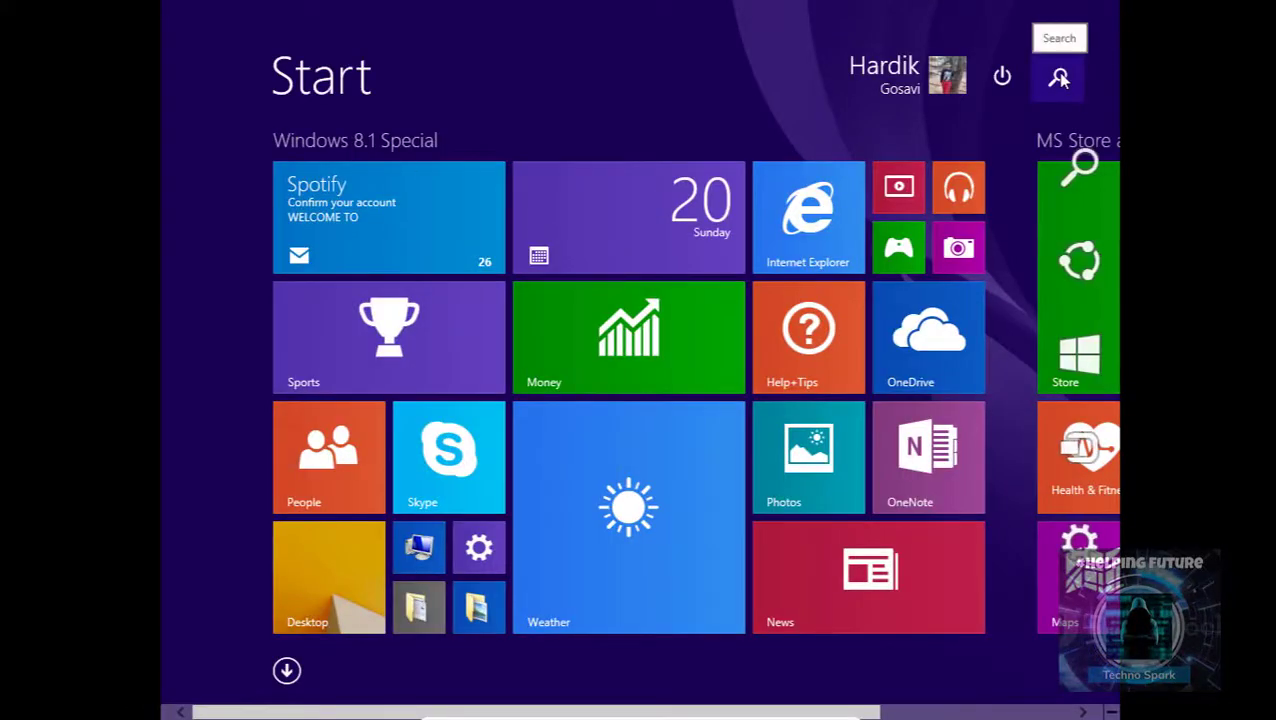
click(1061, 78)
text(c)
click(678, 110)
right_click(404, 539)
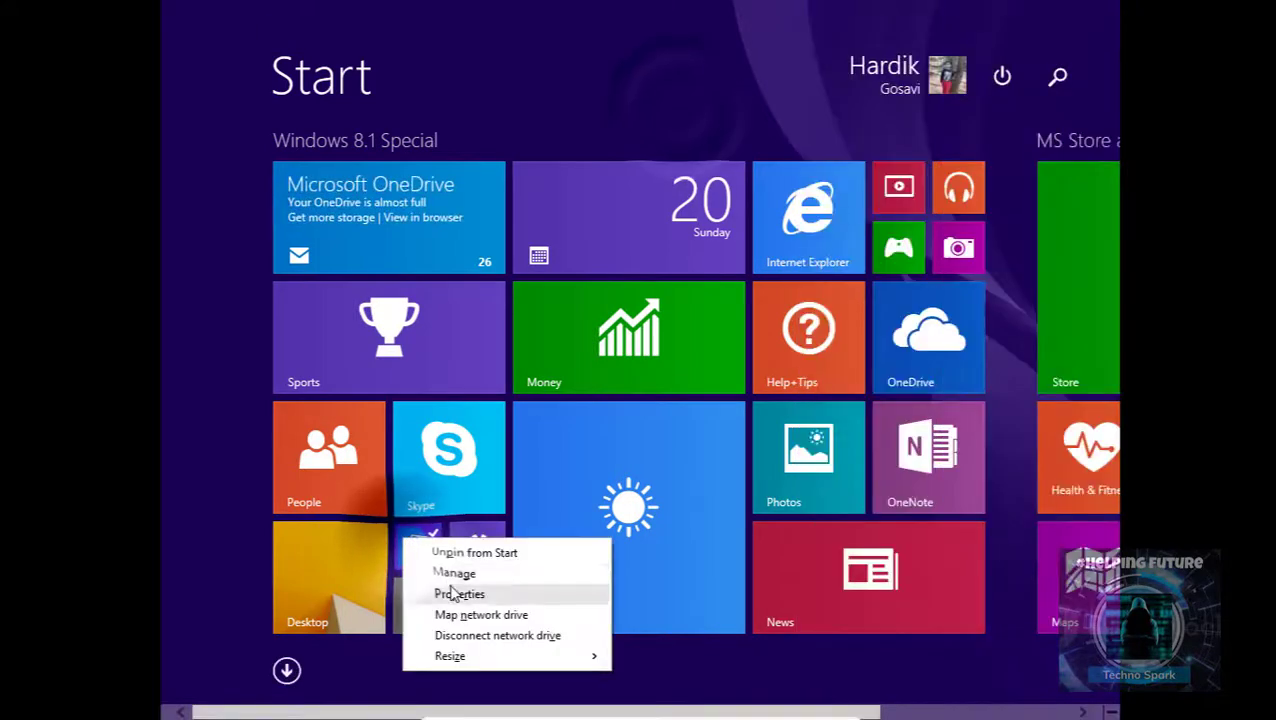
click(455, 594)
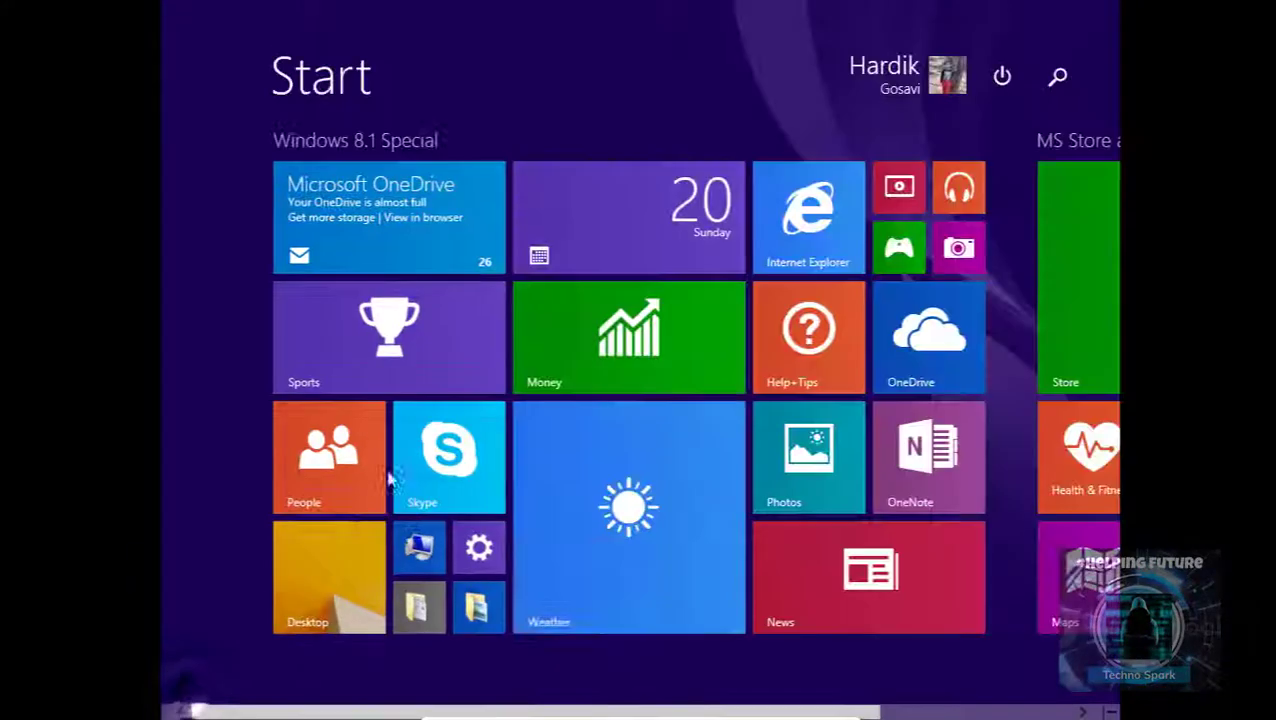
right_click(419, 541)
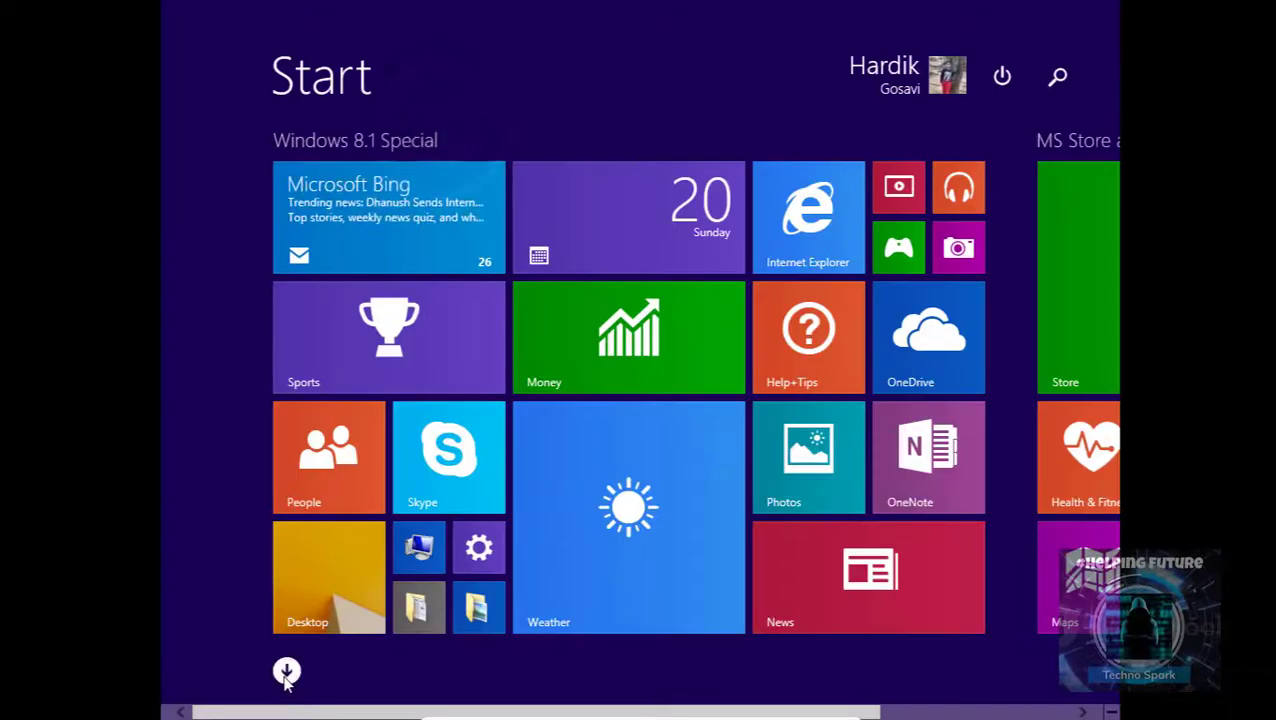
click(285, 671)
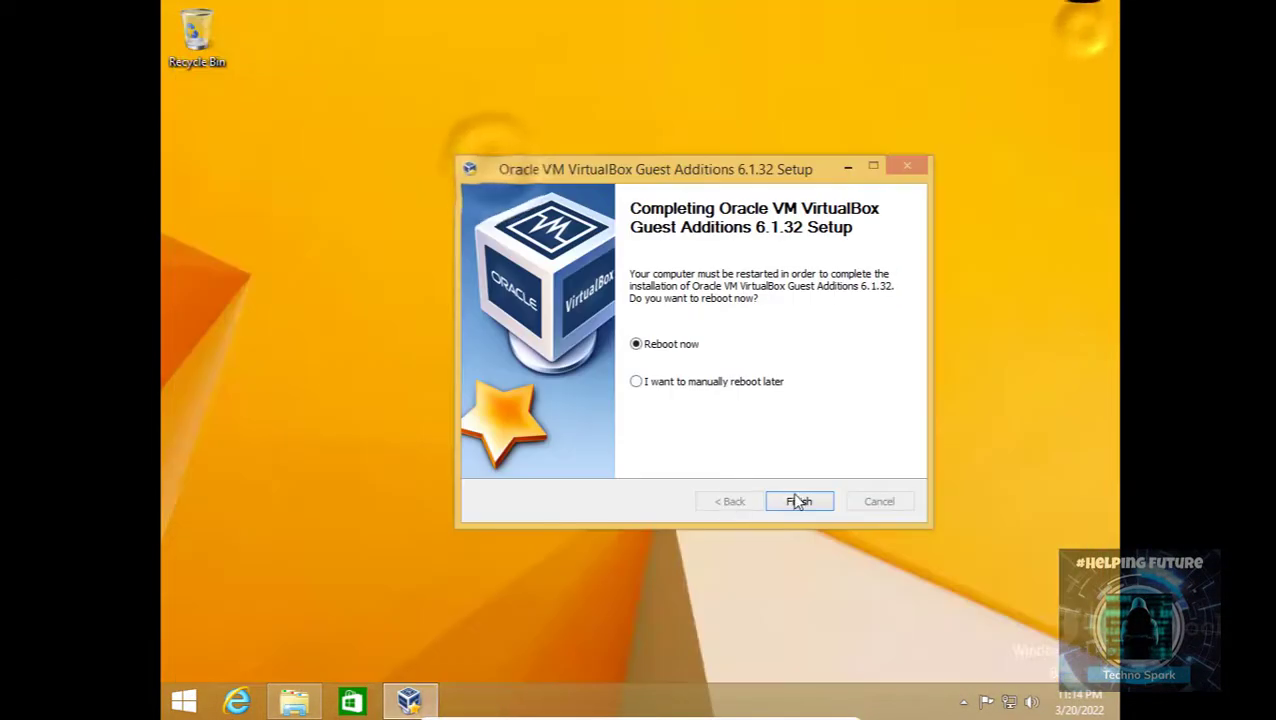
Finish the Guest Additions setup with the Reboot now option and return to the Windows 8.1 desktop
click(798, 501)
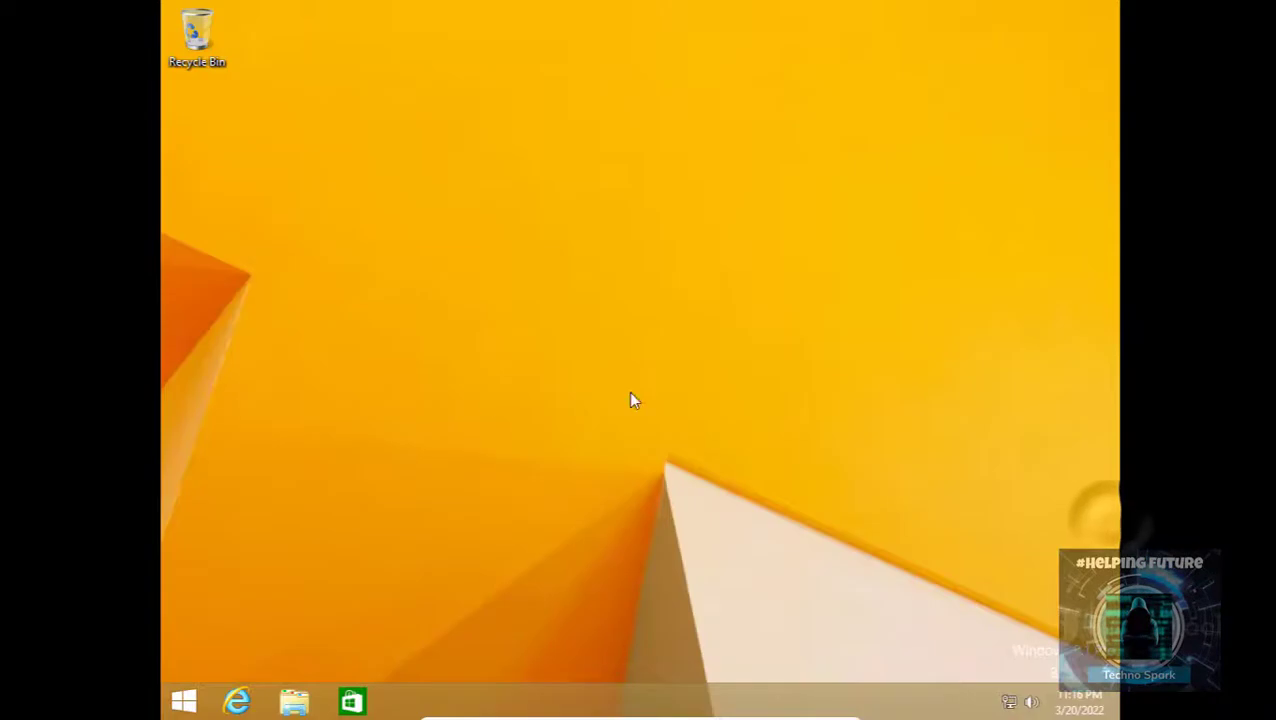
mouse_move(336, 319)
mouse_down()
mouse_move(251, 561)
mouse_move(155, 672)
mouse_move(157, 692)
mouse_move(138, 314)
mouse_move(169, 47)
mouse_move(330, 316)
mouse_up()
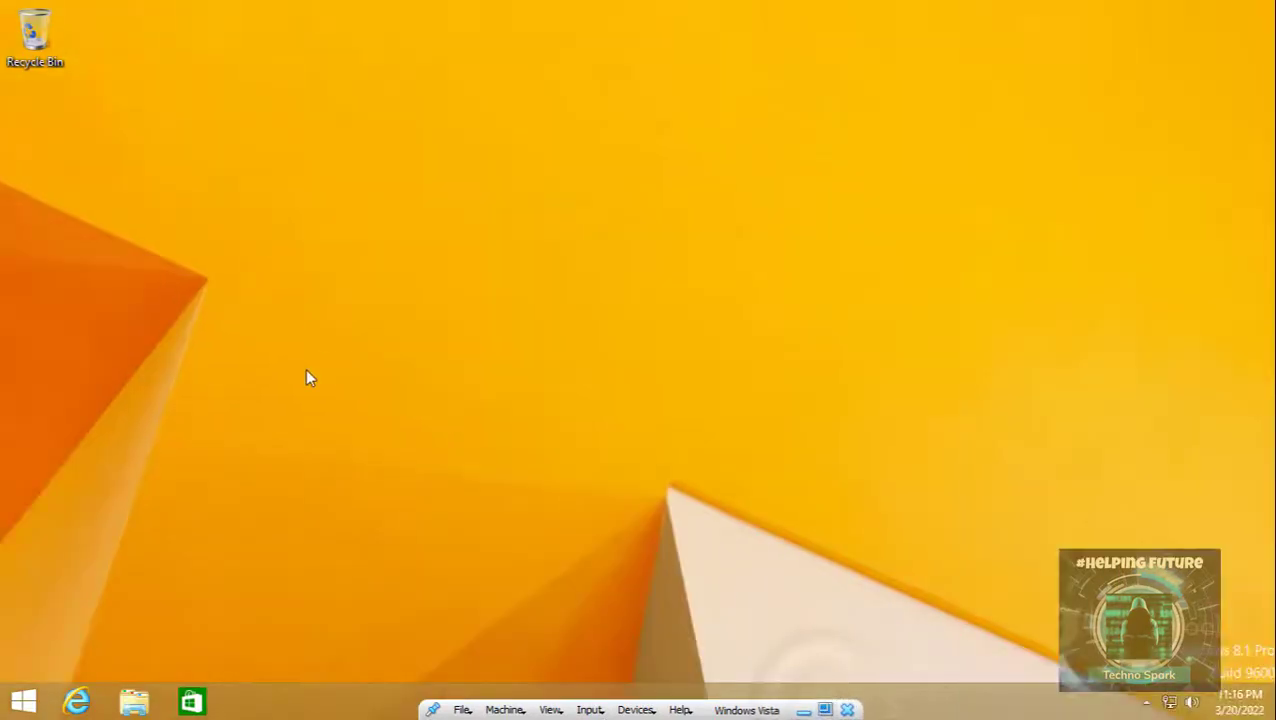
Open Computer Management for This PC from the Start screen and show Disk Management
click(14, 702)
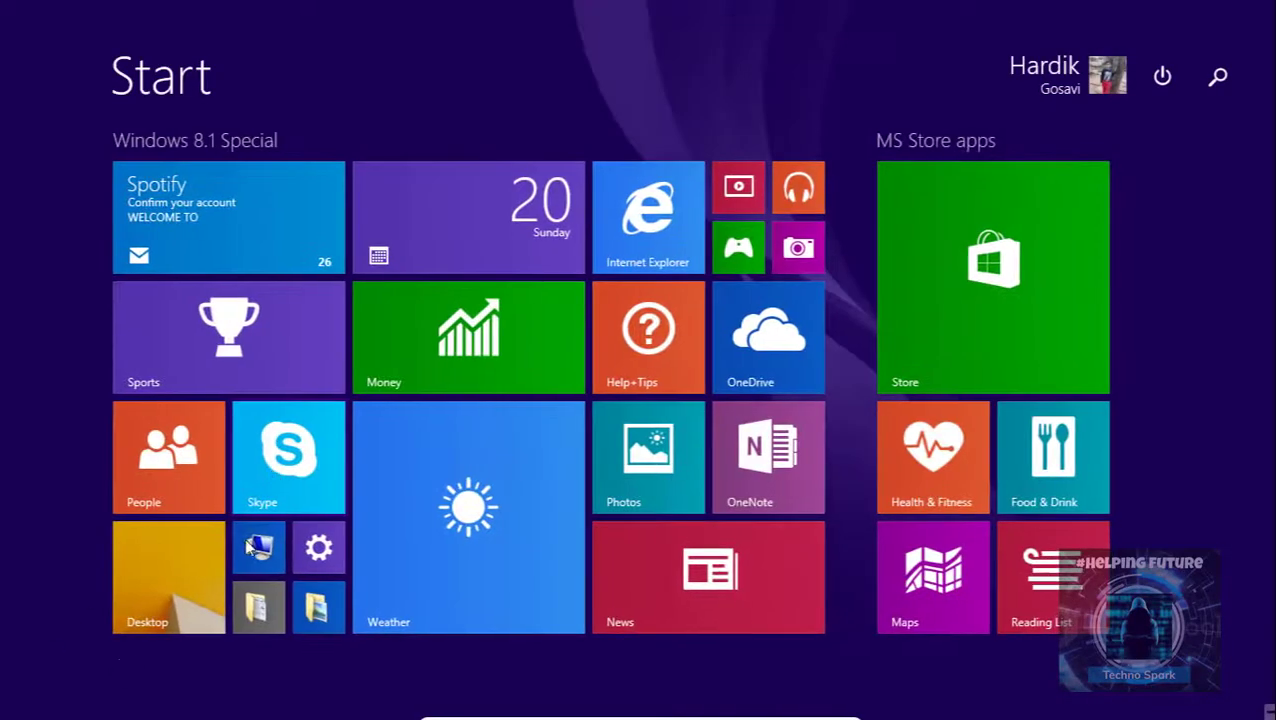
right_click(259, 554)
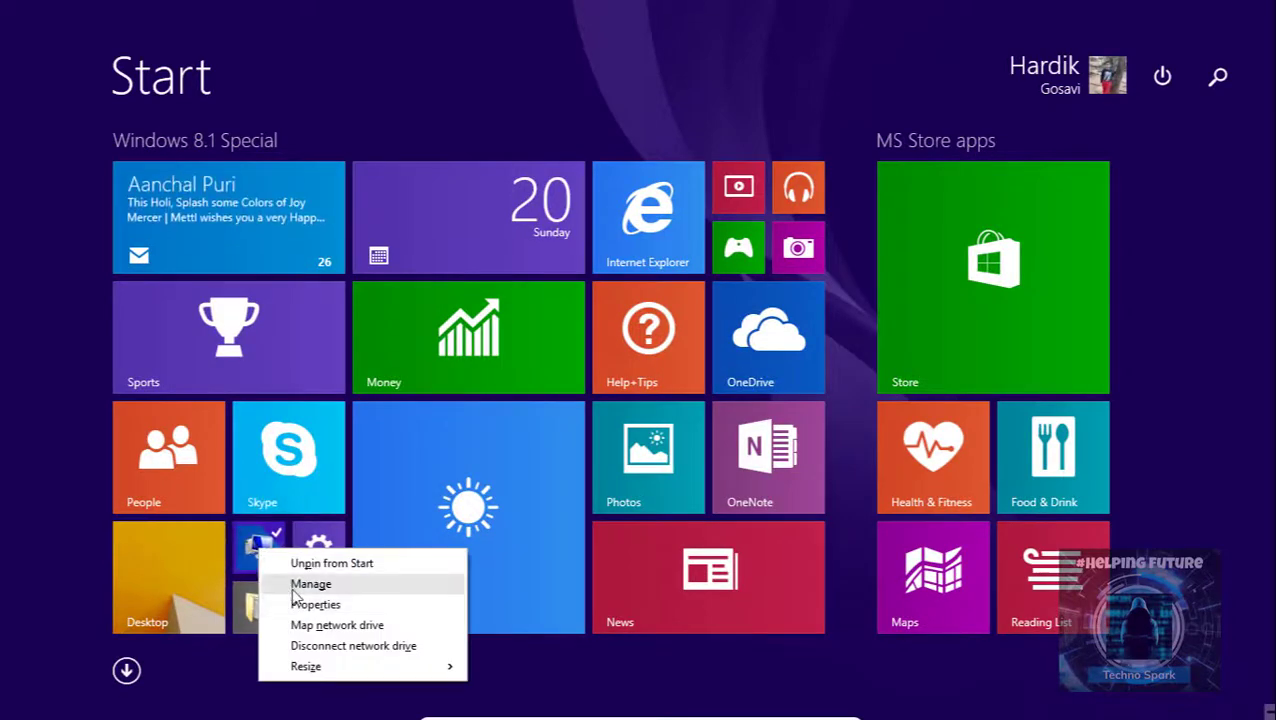
click(293, 580)
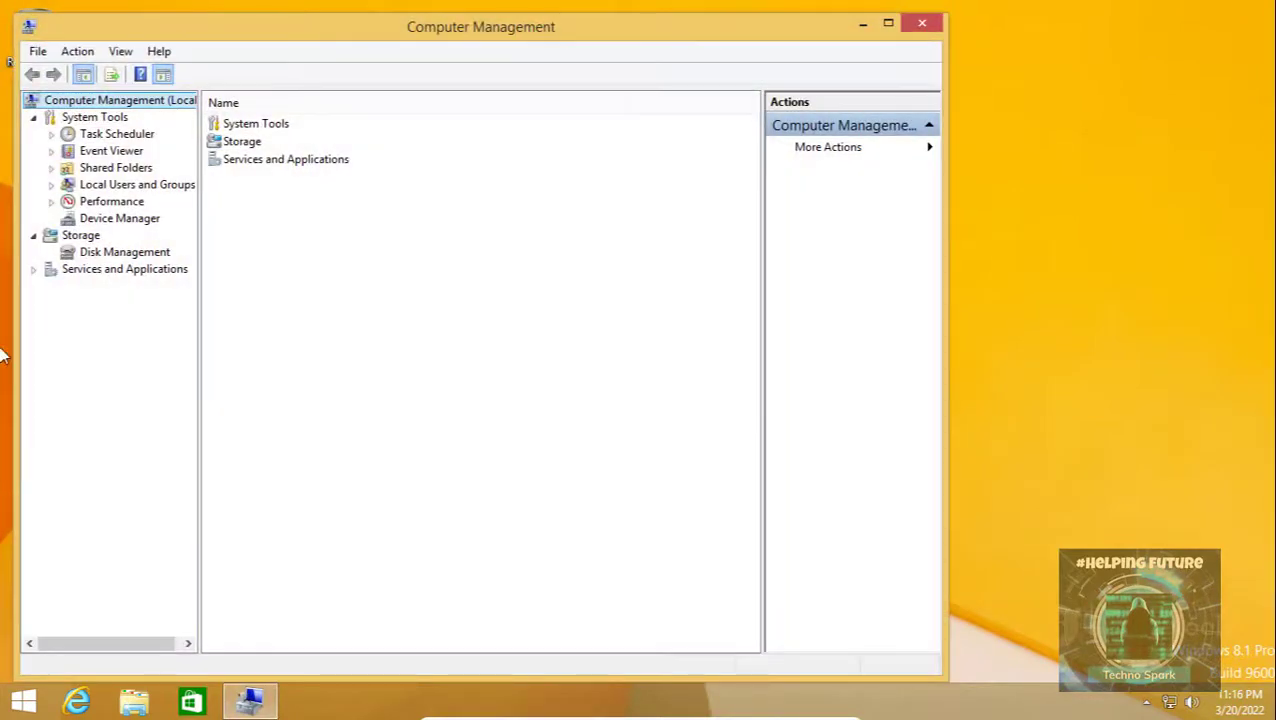
click(100, 258)
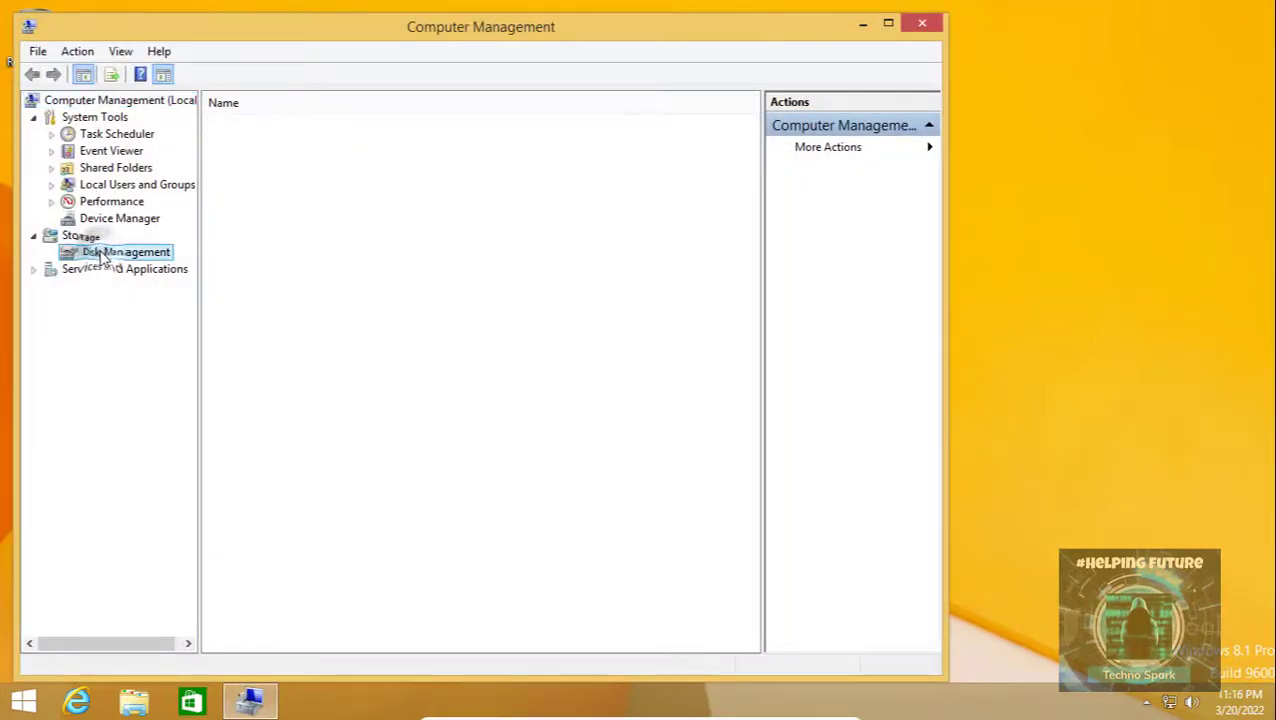
drag(538, 45, 684, 130)
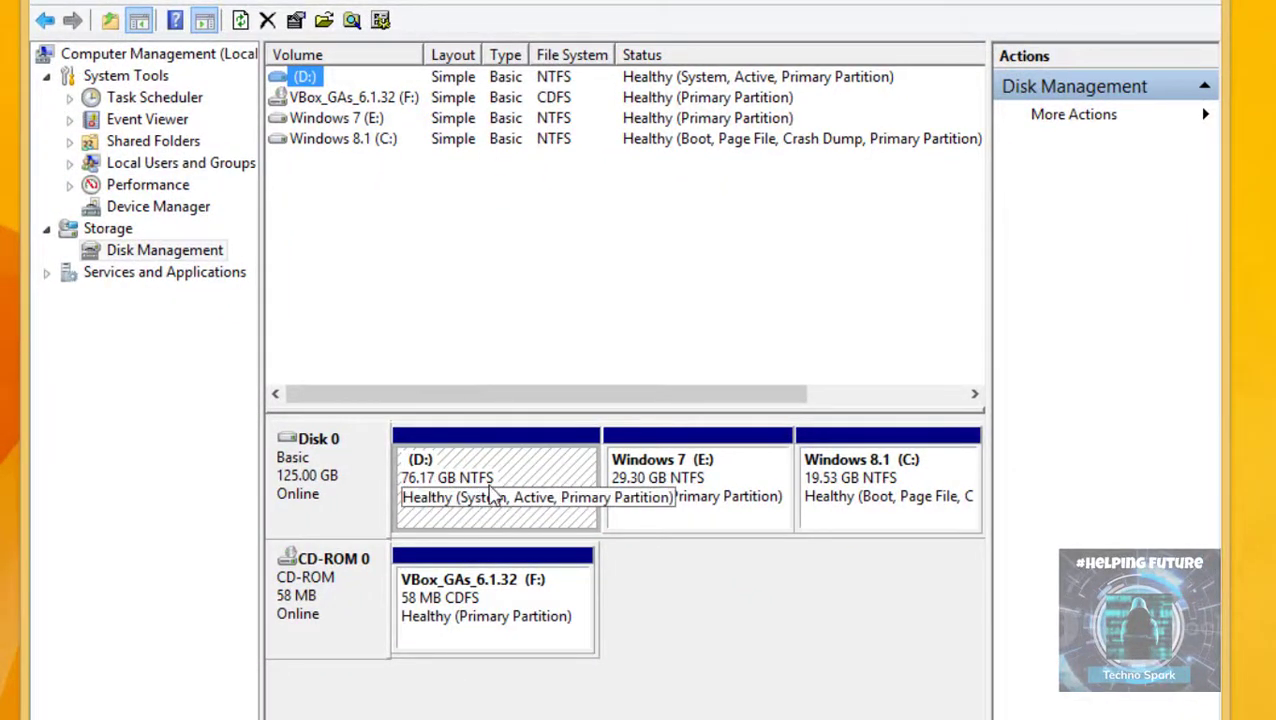
Check how much space can be shrunk from the D:, C: and E: volumes, cancelling each shrink
right_click(490, 497)
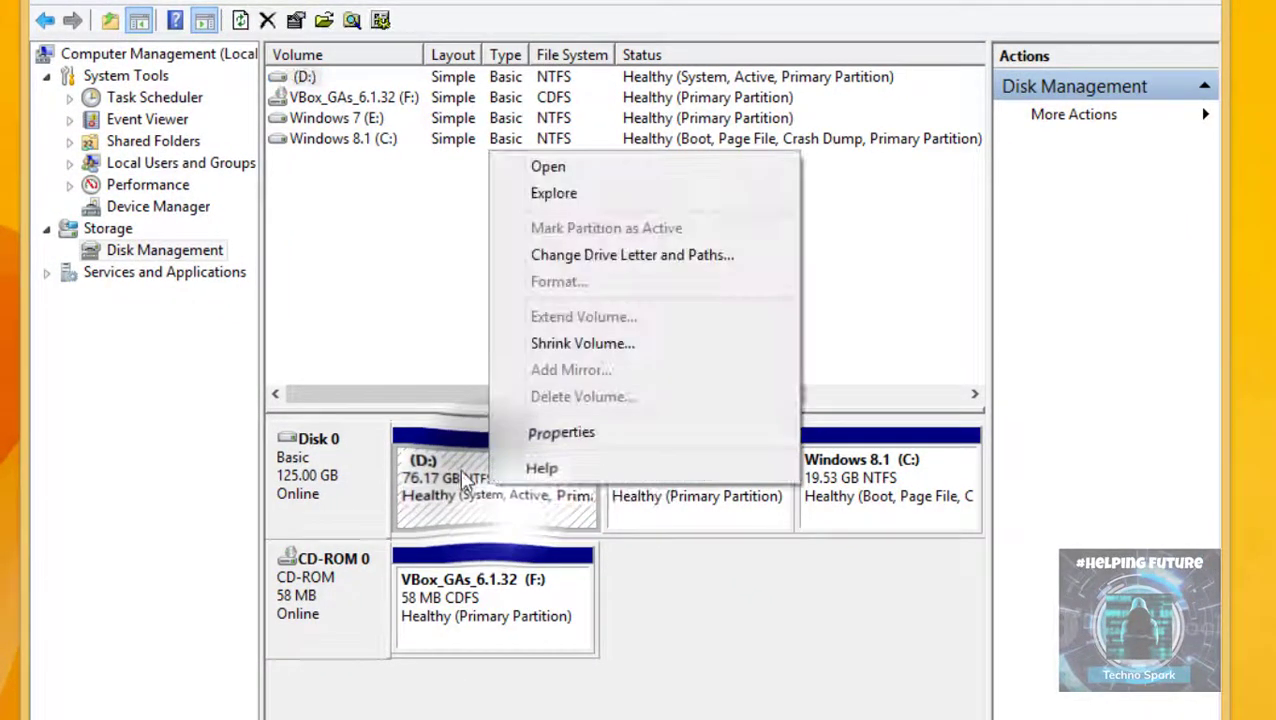
click(529, 344)
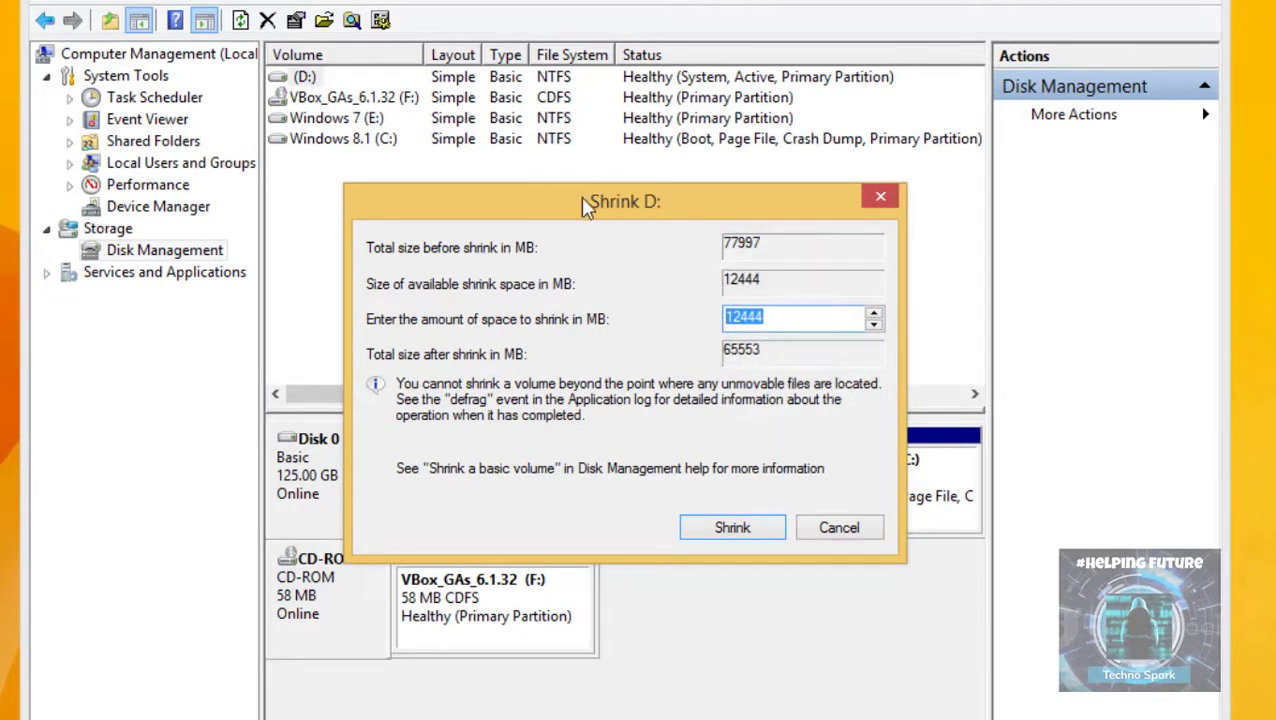
drag(588, 201, 520, 84)
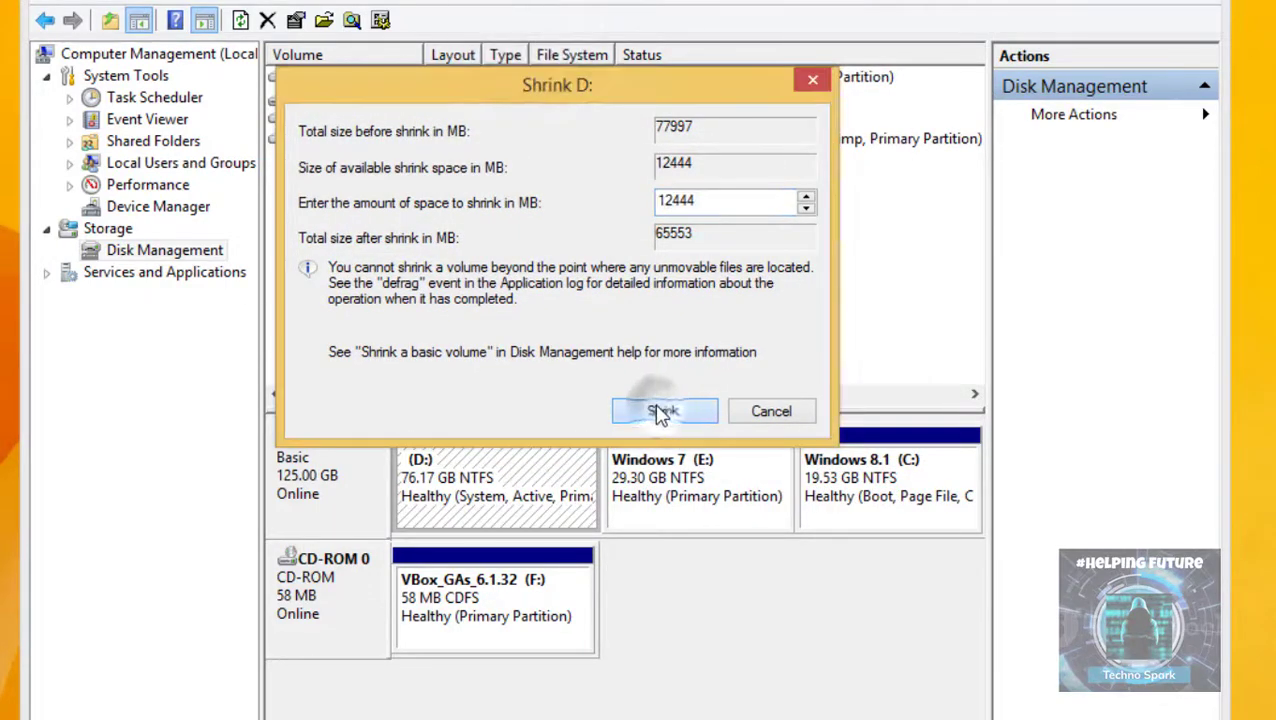
click(810, 82)
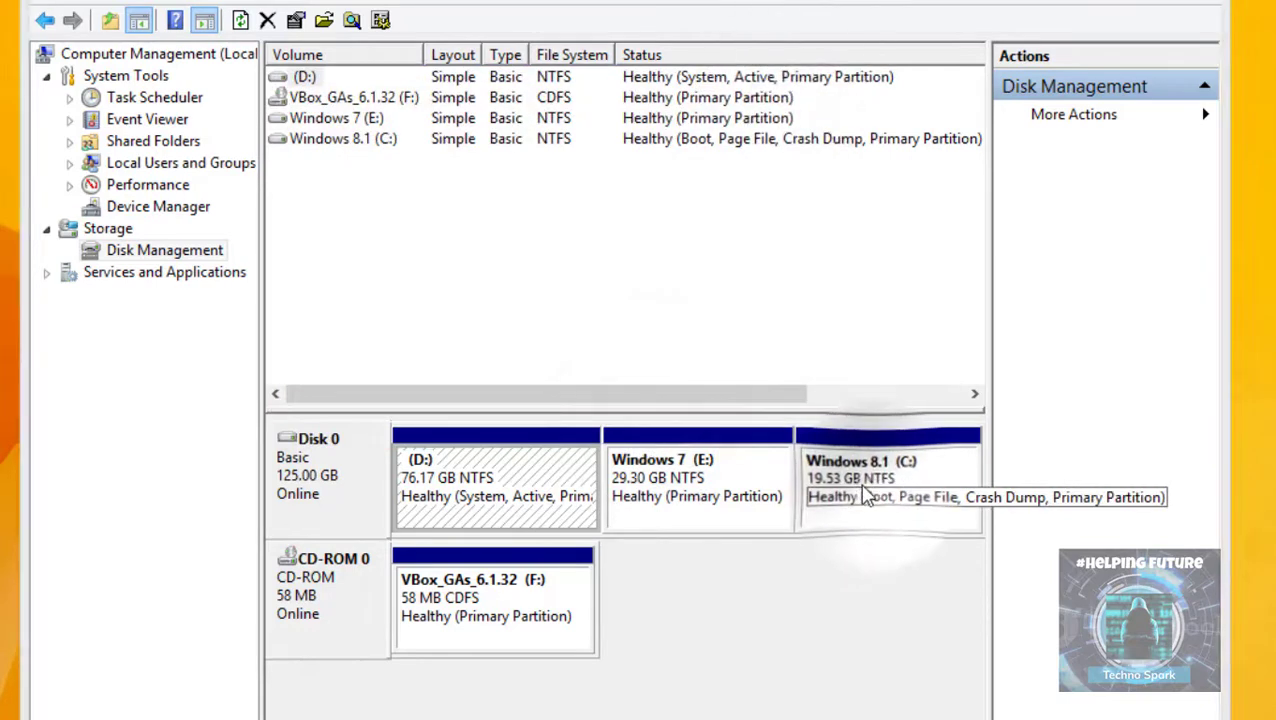
right_click(852, 486)
click(895, 343)
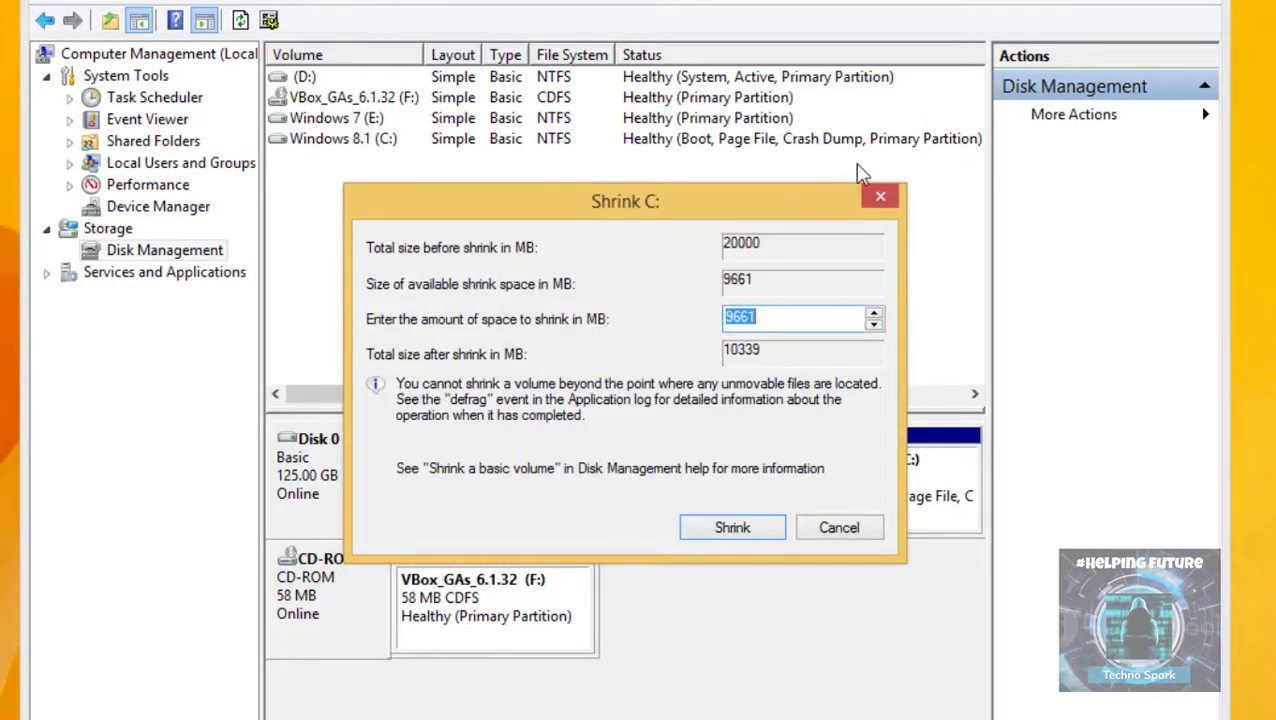
click(881, 199)
right_click(698, 505)
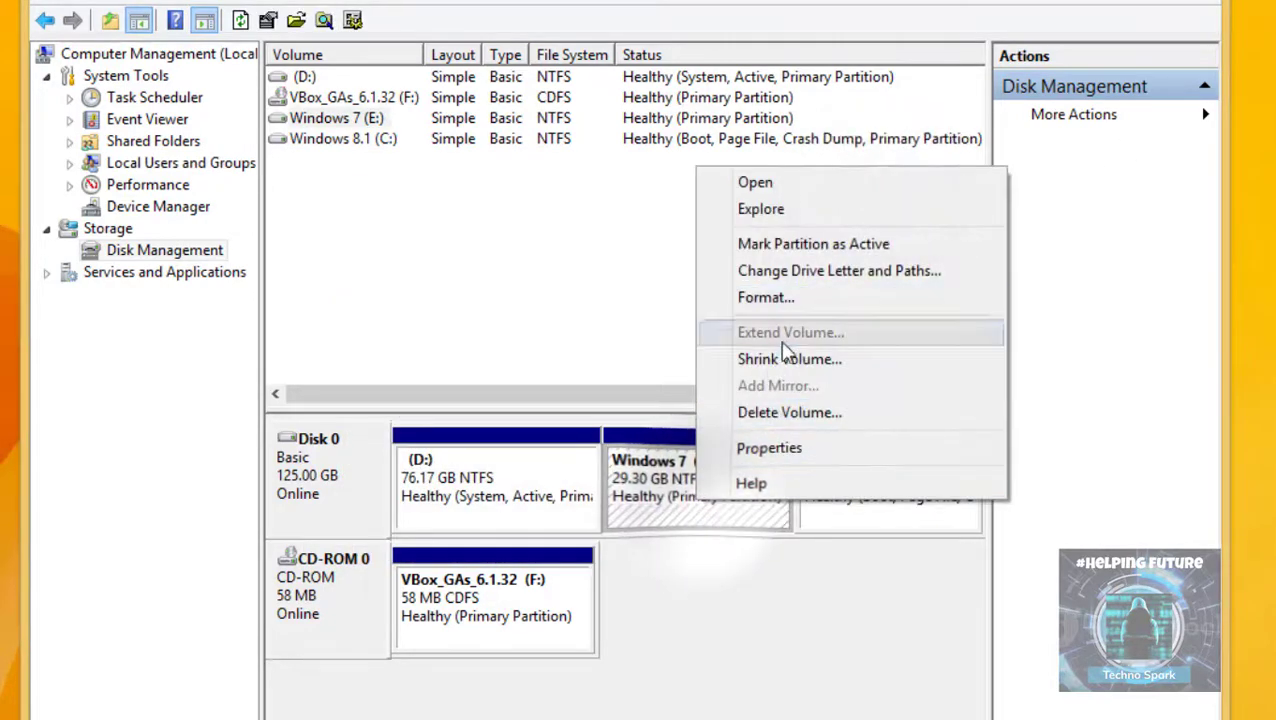
click(785, 359)
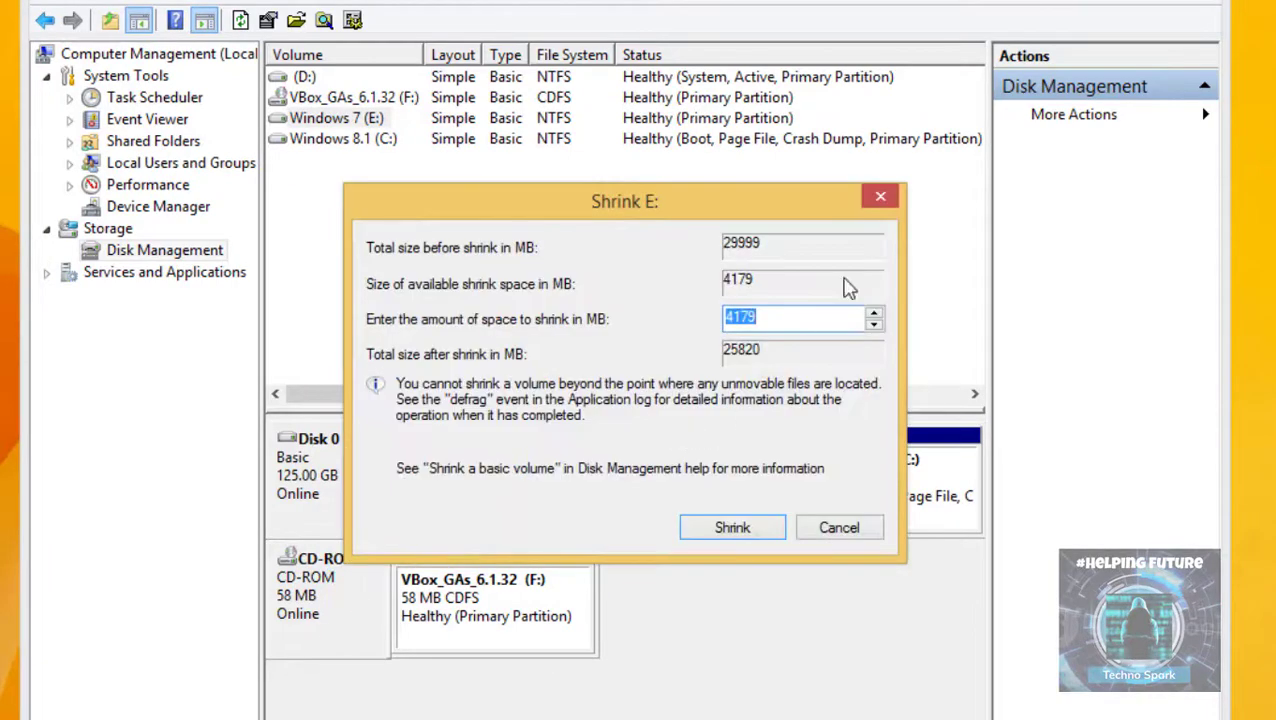
click(881, 199)
Shrink the D: volume by 12444 MB and dismiss the resulting message
right_click(432, 469)
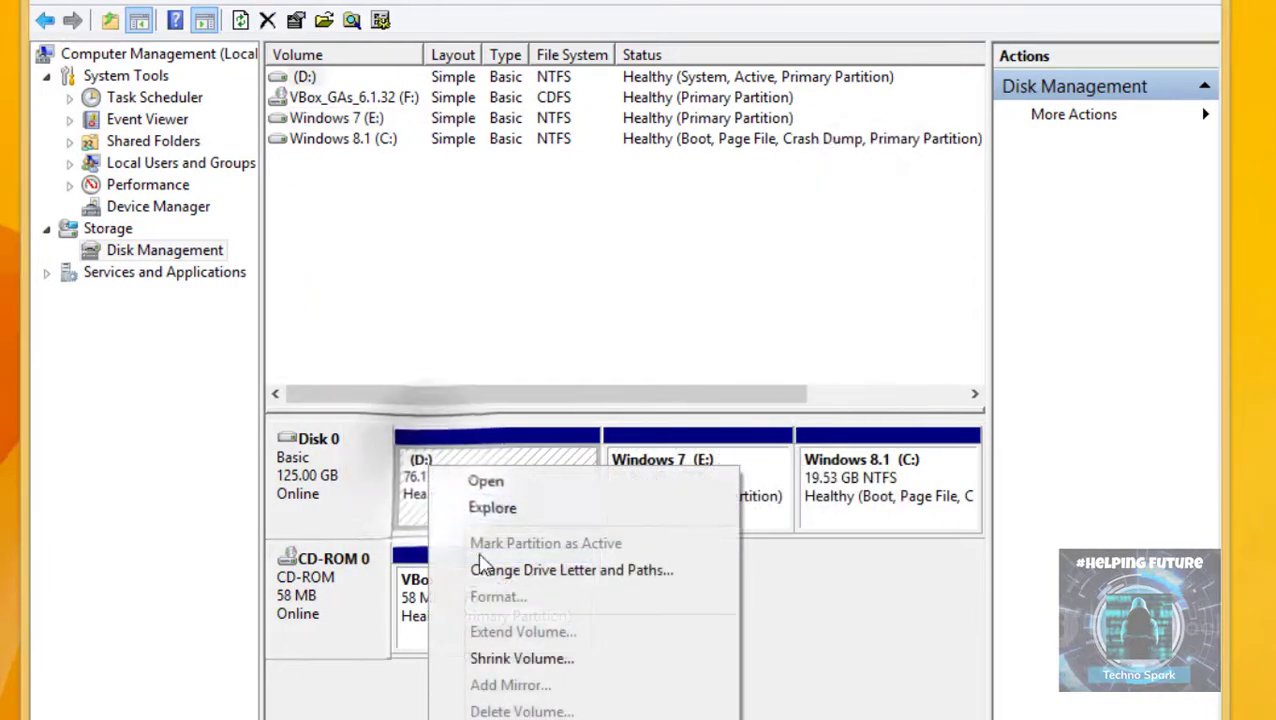
click(488, 660)
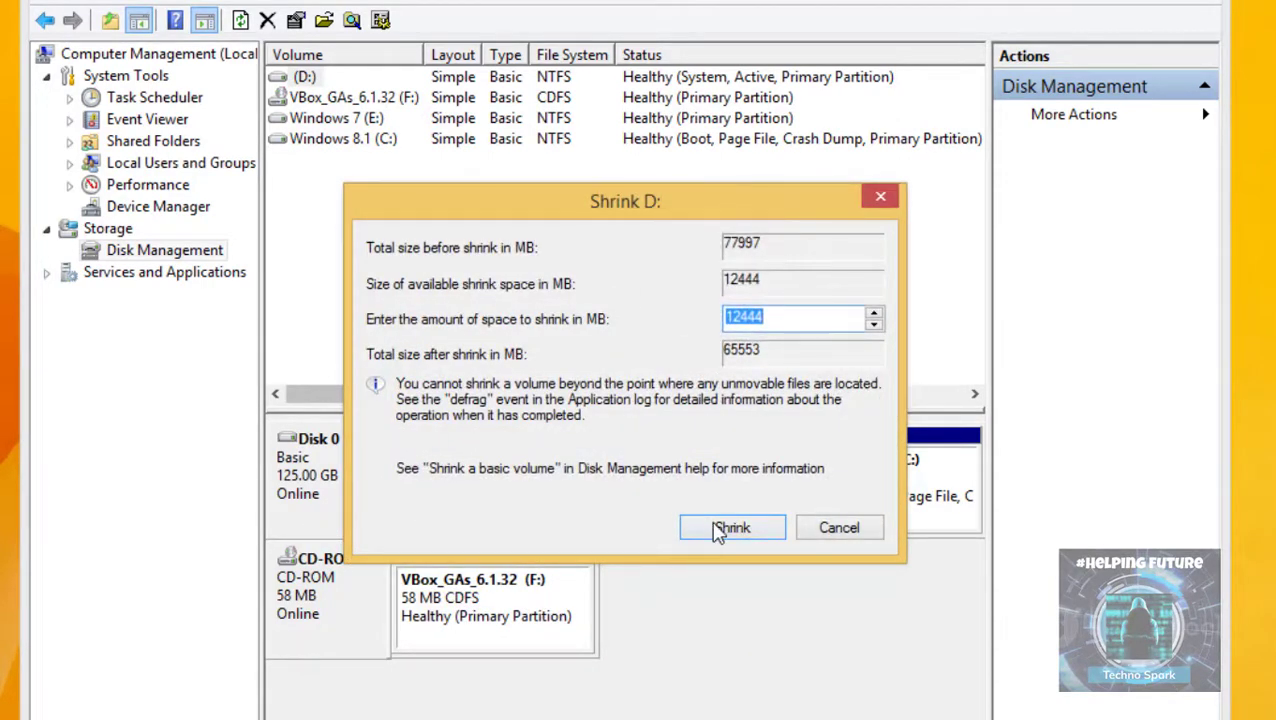
click(720, 527)
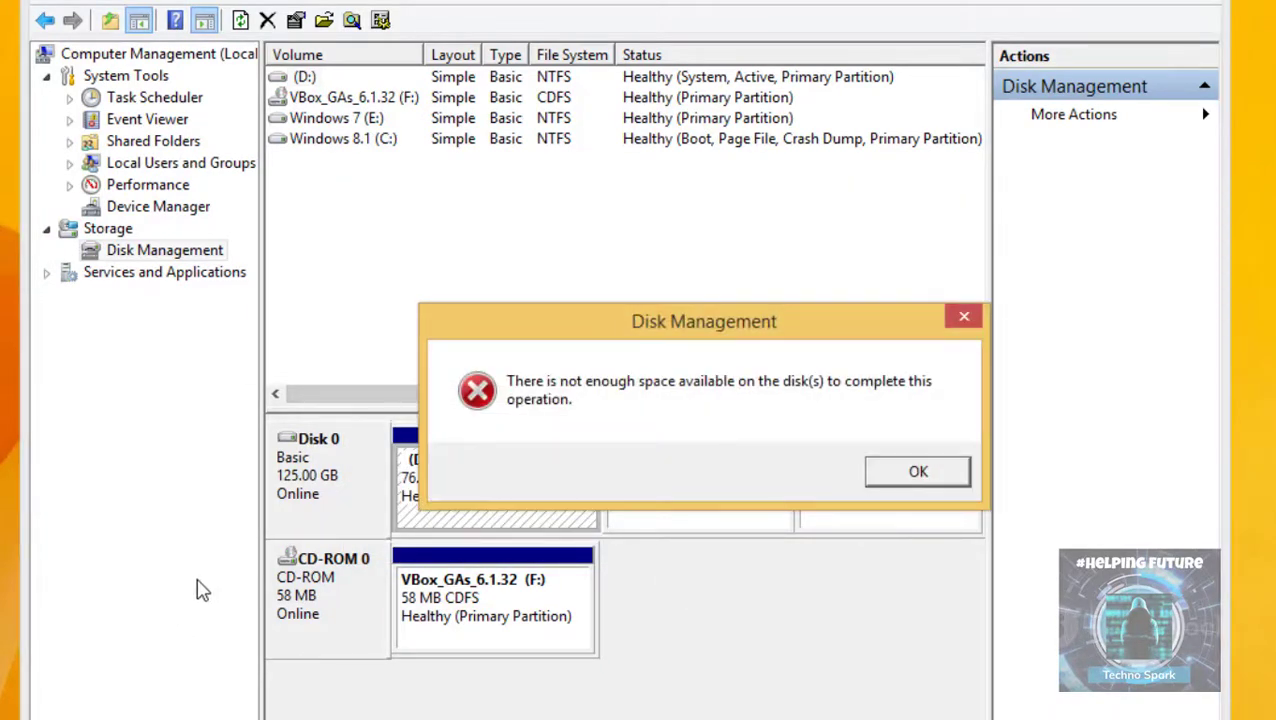
click(914, 474)
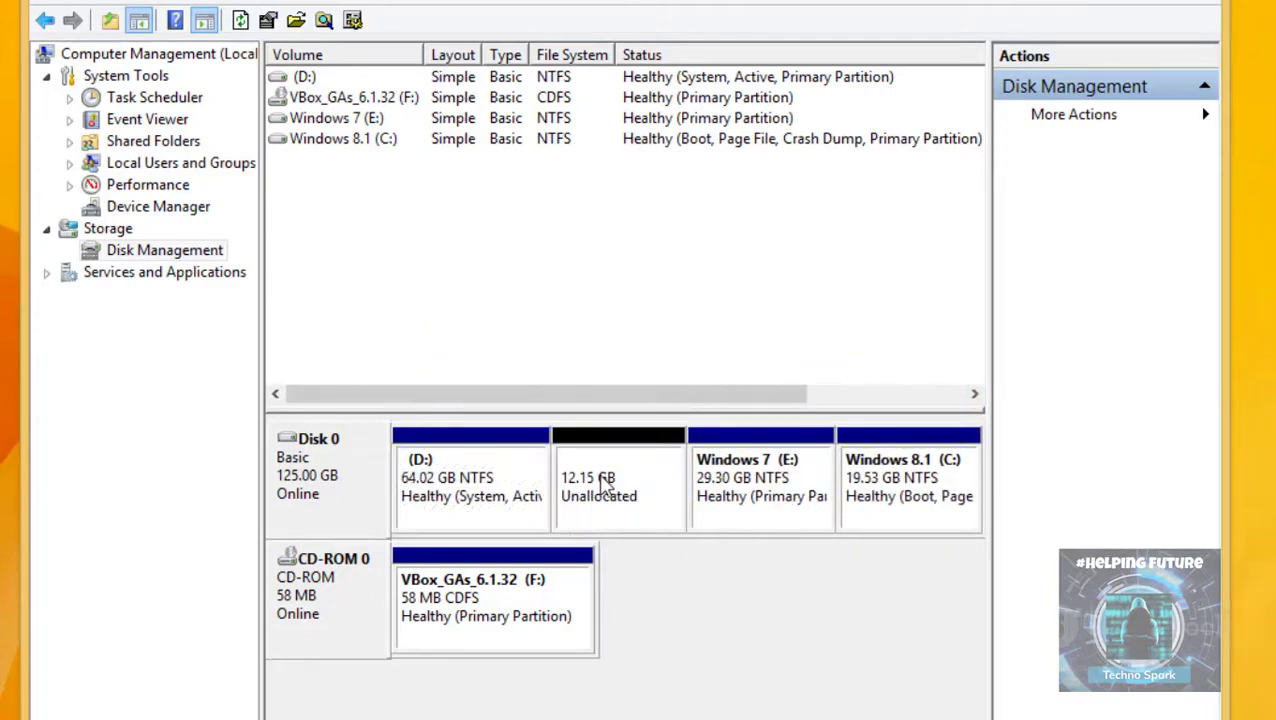
Create a 12443 MB simple volume in the unallocated space, with drive letter G, quick-formatted as NTFS and labelled Windows 10
right_click(603, 483)
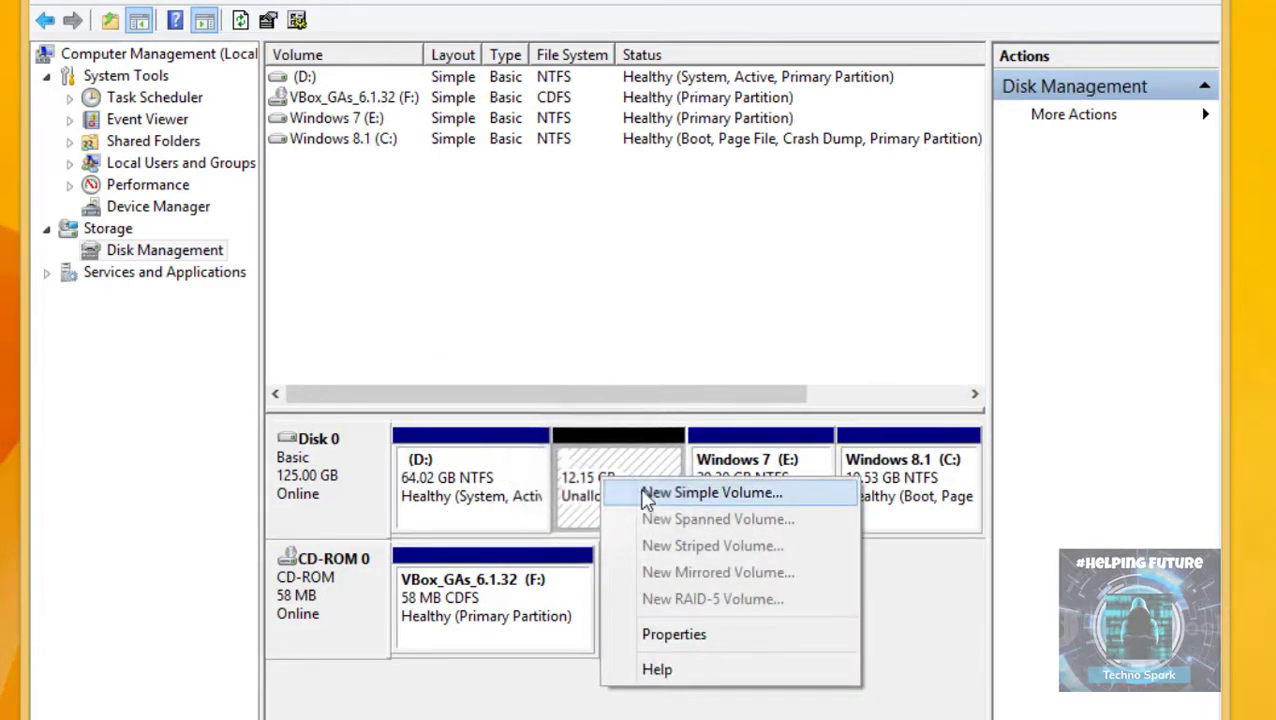
click(648, 494)
click(732, 512)
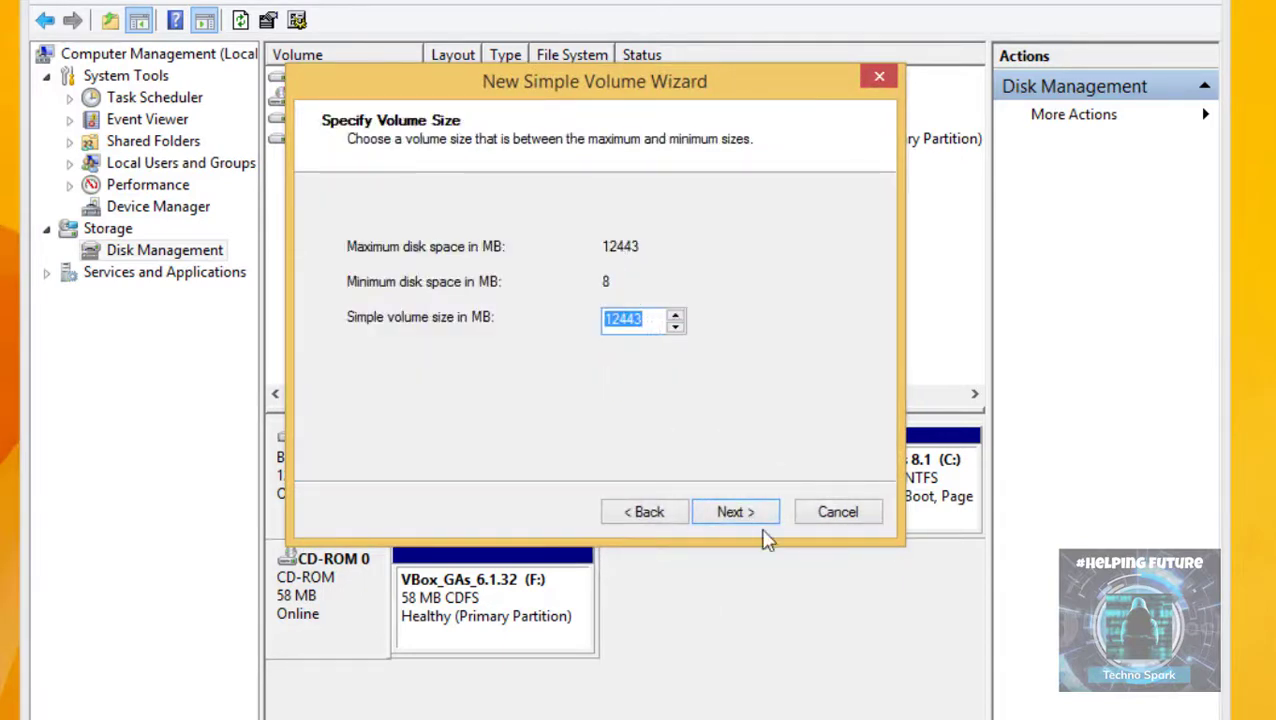
click(762, 526)
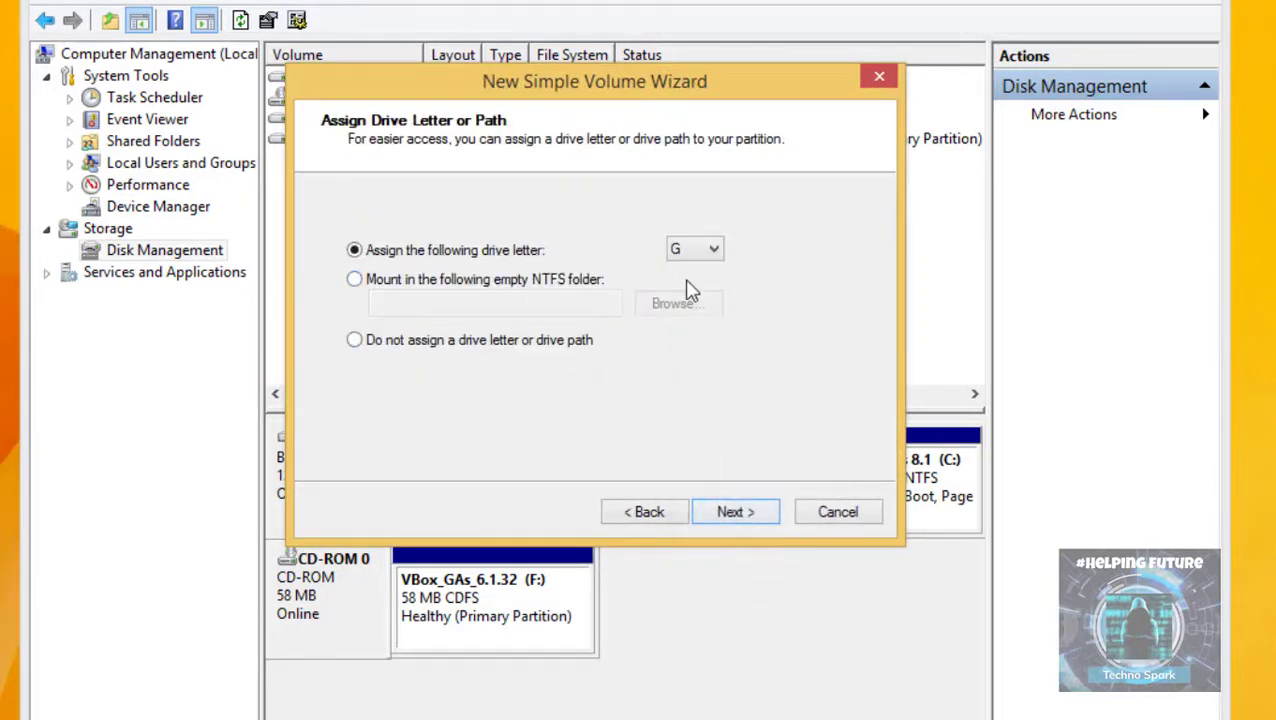
click(739, 515)
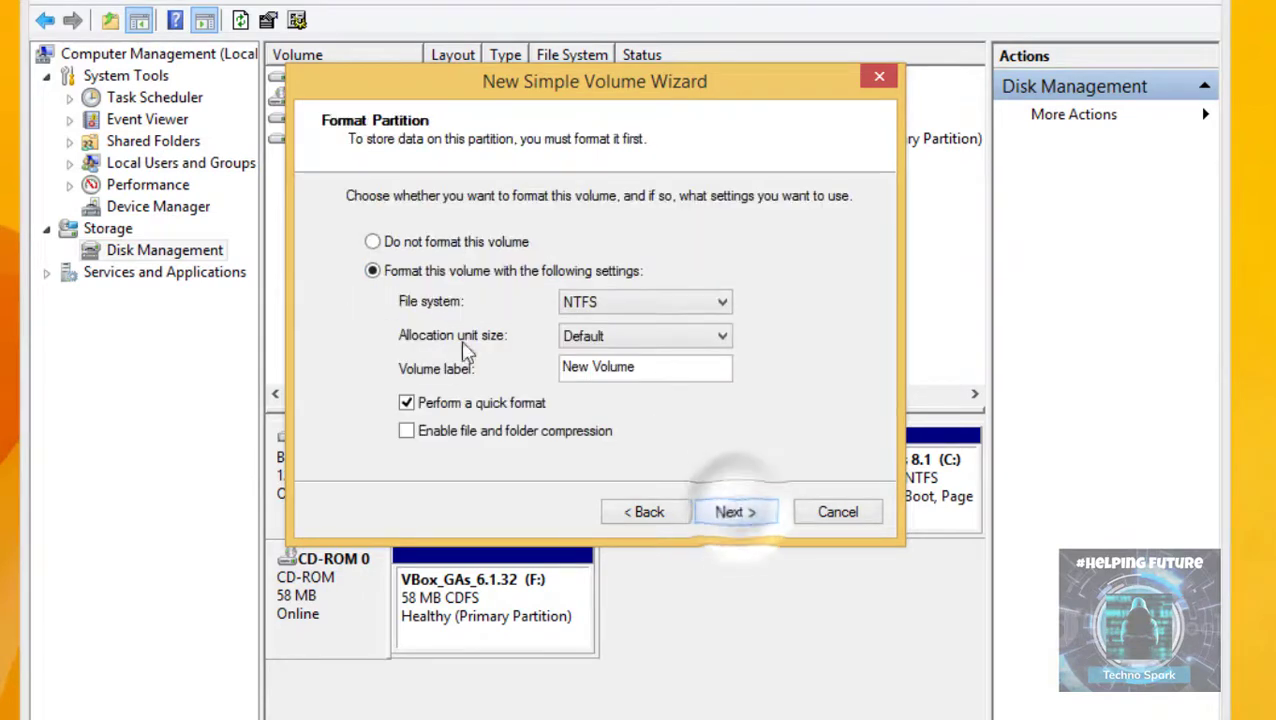
drag(664, 379, 458, 364)
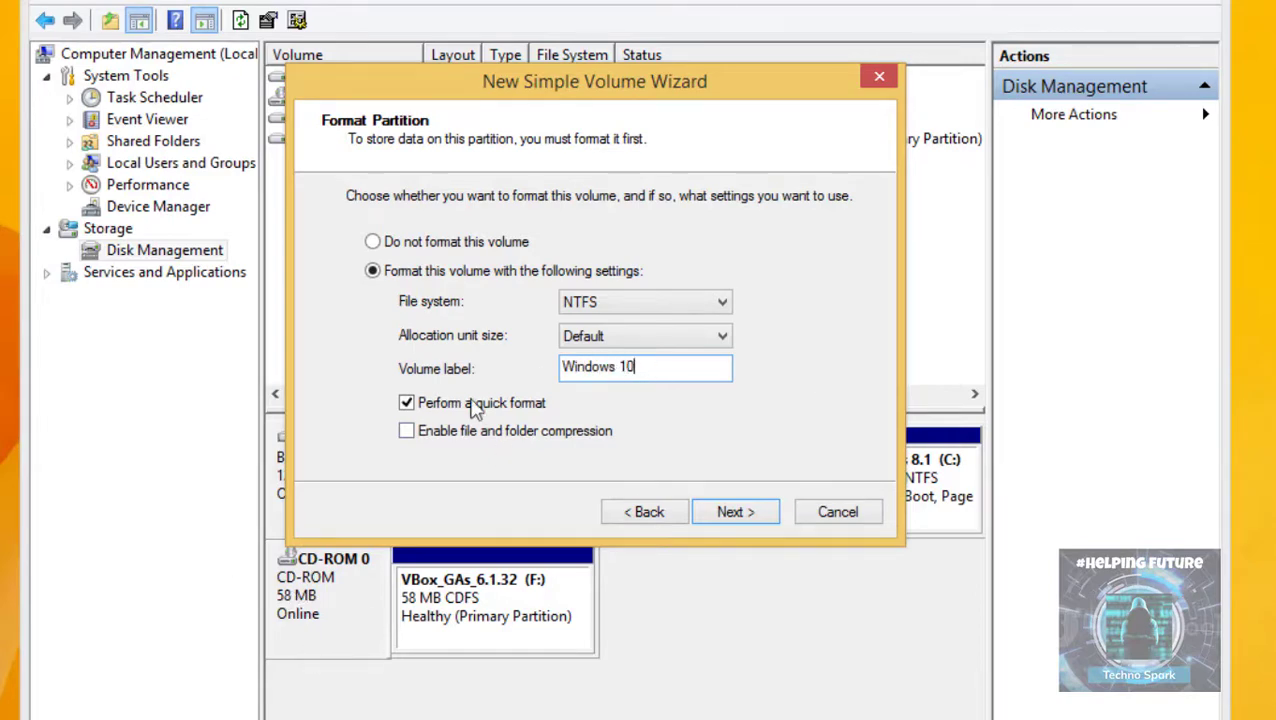
click(731, 514)
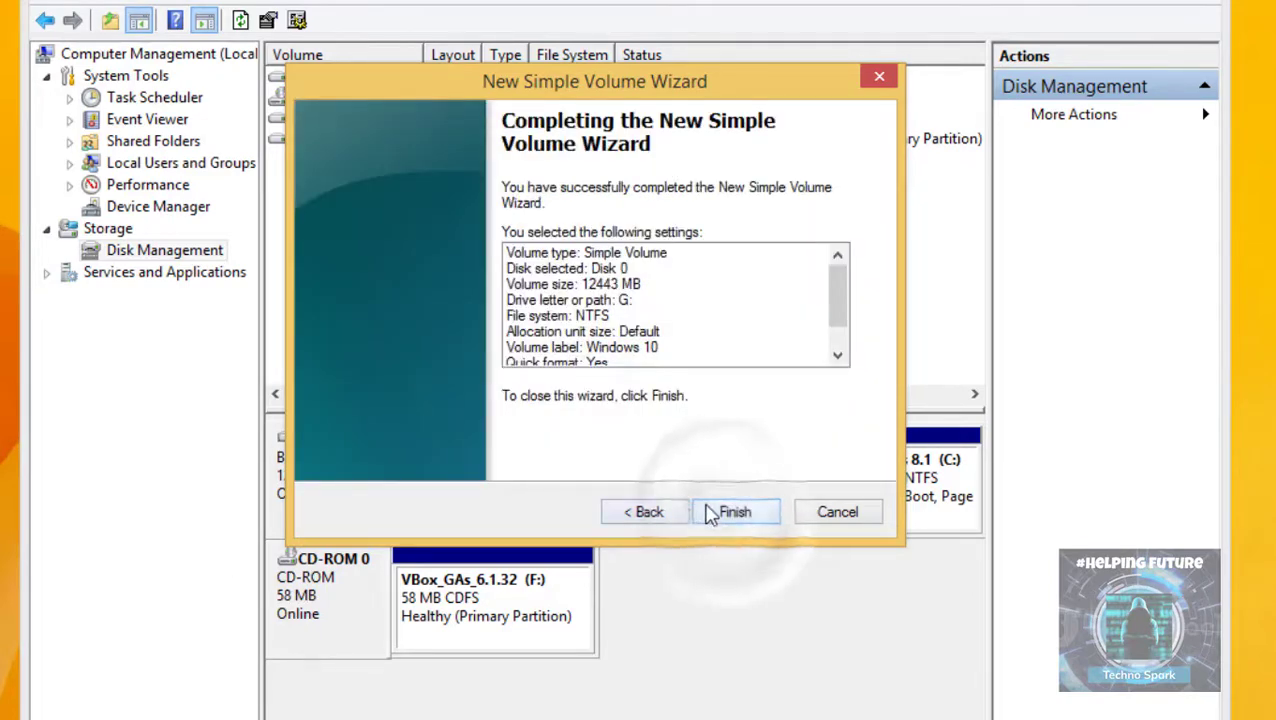
click(722, 514)
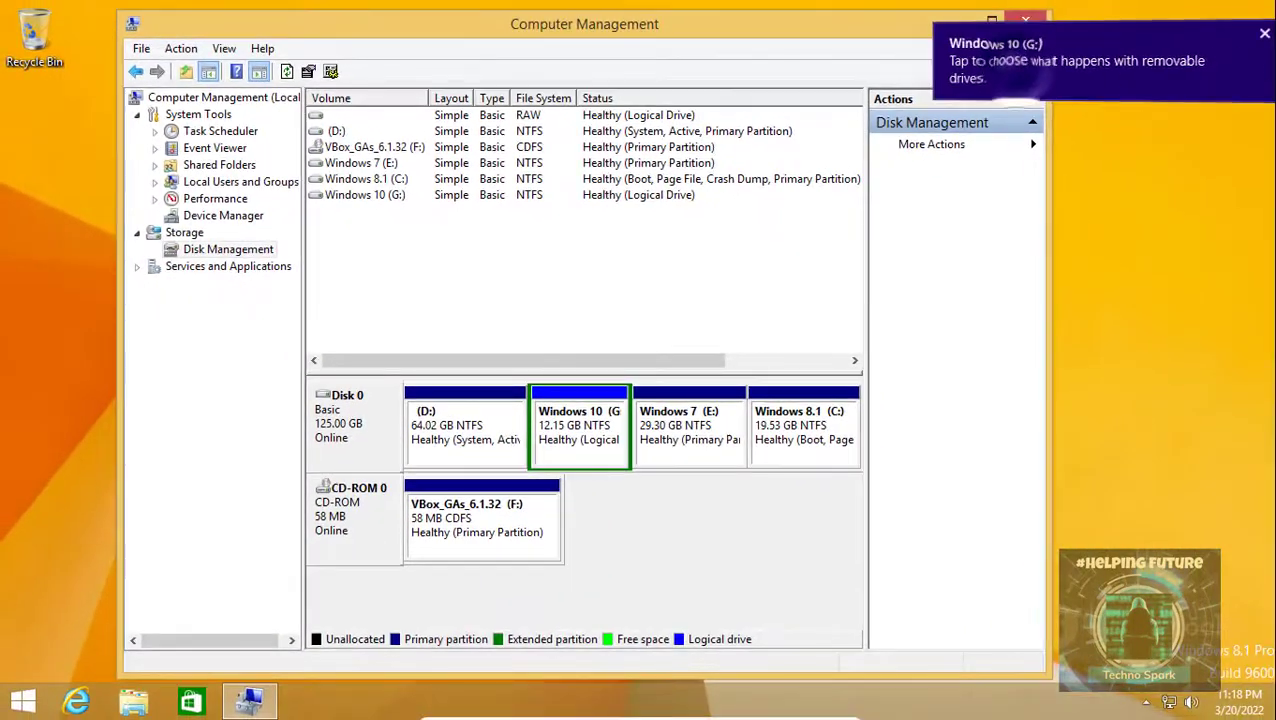
Dismiss the notification for the Windows 10 (G:) drive and close Computer Management
click(1010, 40)
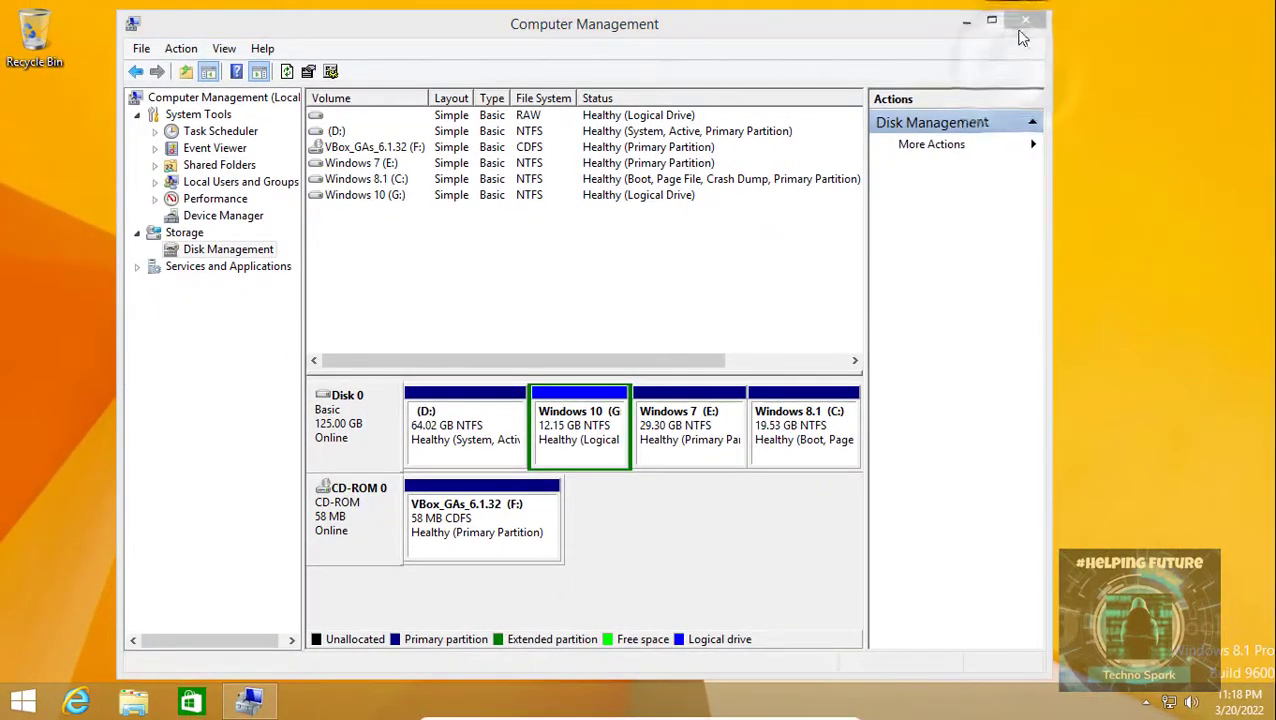
click(935, 188)
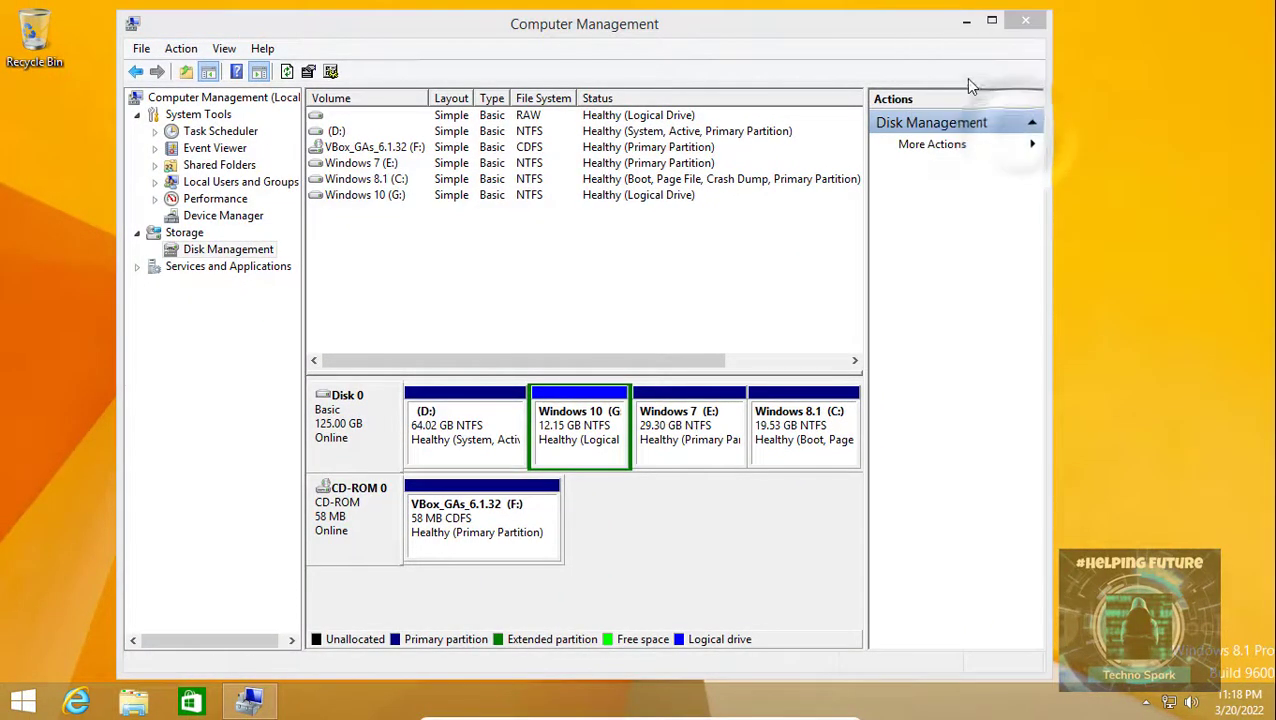
click(1021, 26)
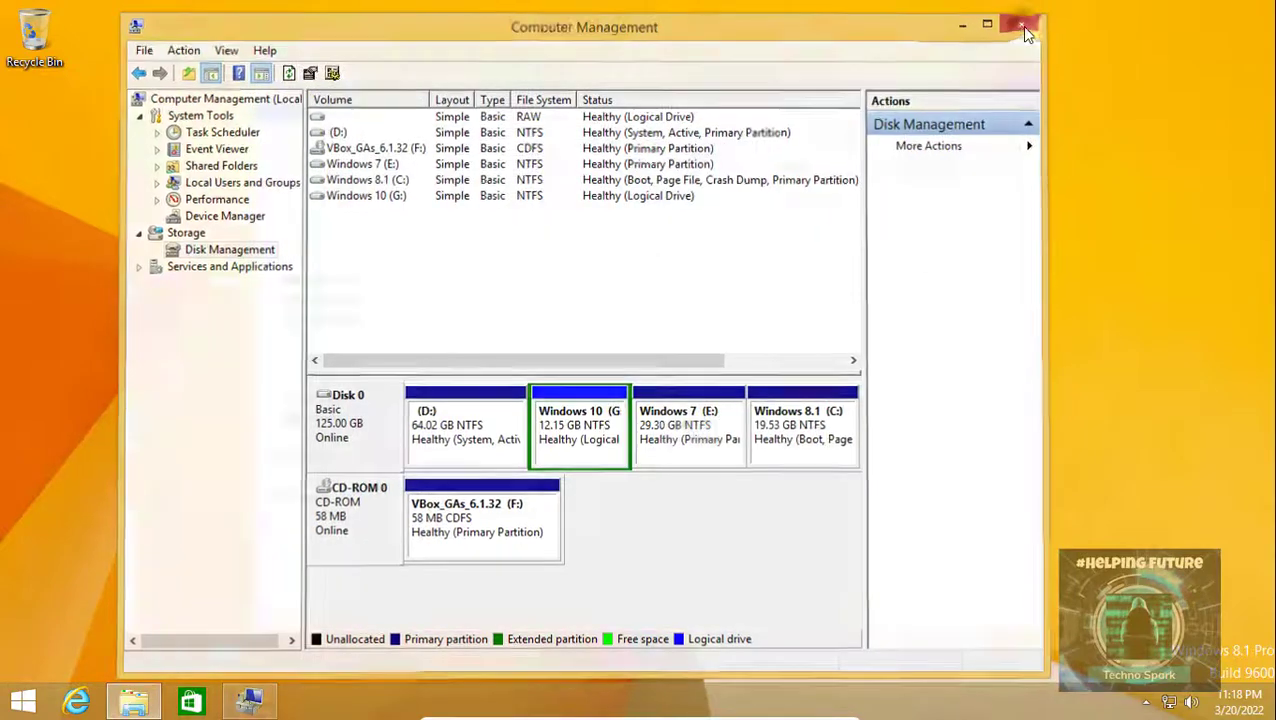
Look over the C:, D:, E:, F: and G: drives in This PC, and close the window
click(413, 224)
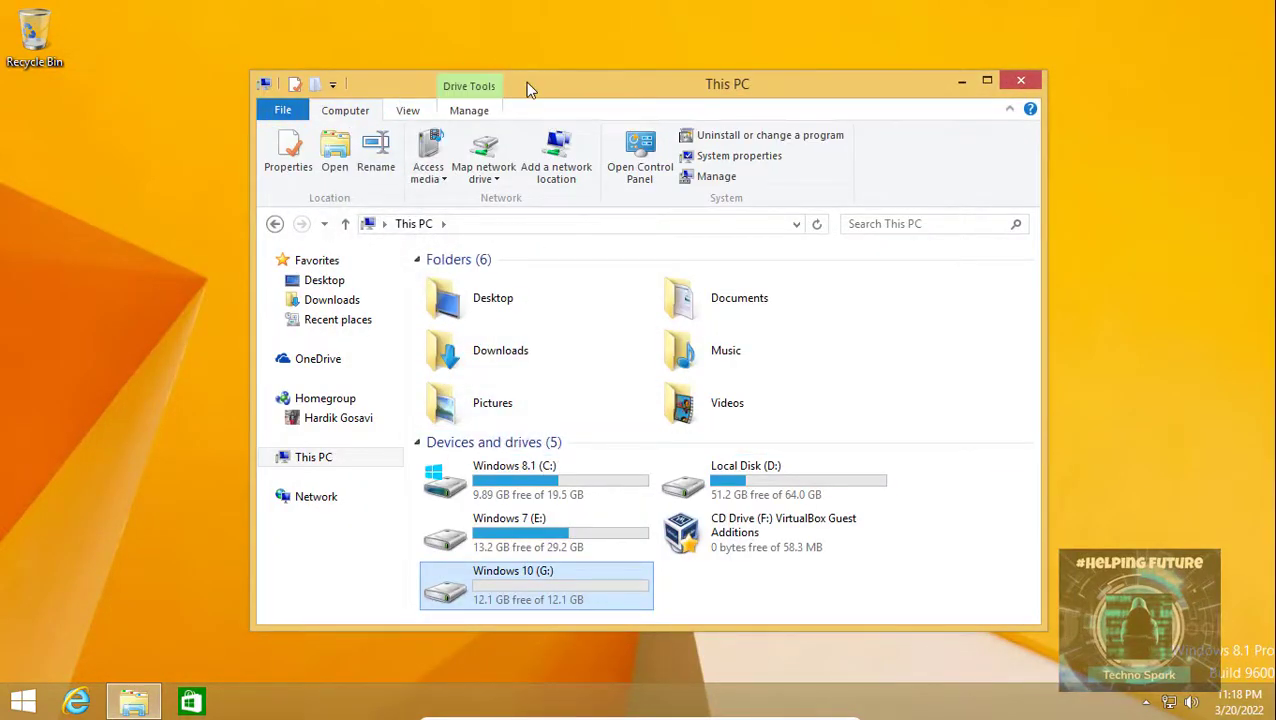
drag(530, 90, 476, 38)
click(415, 415)
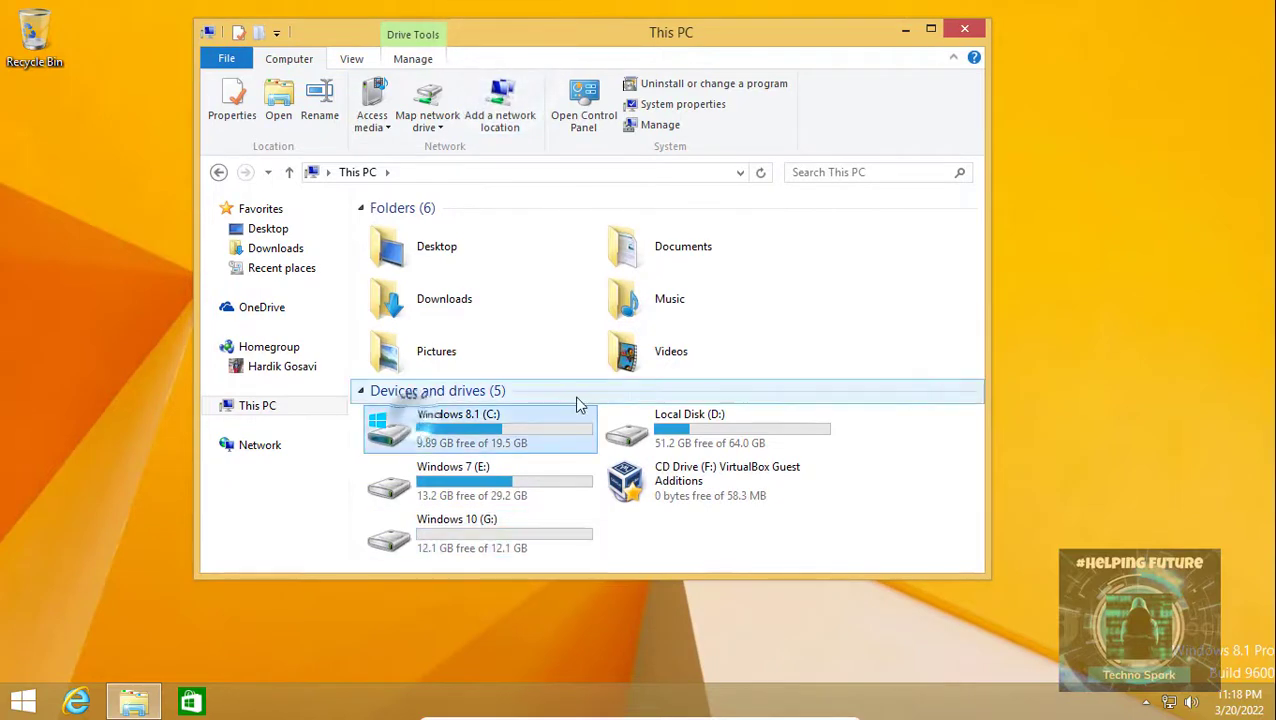
click(770, 440)
click(440, 482)
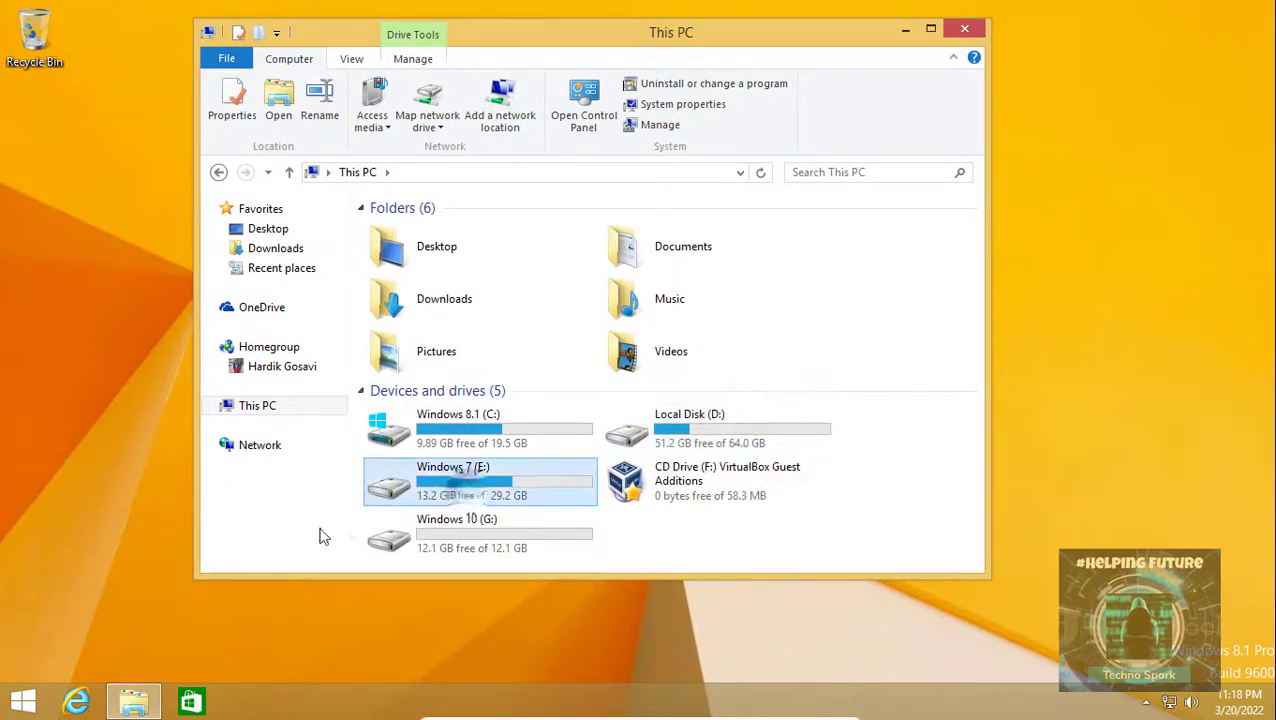
click(537, 553)
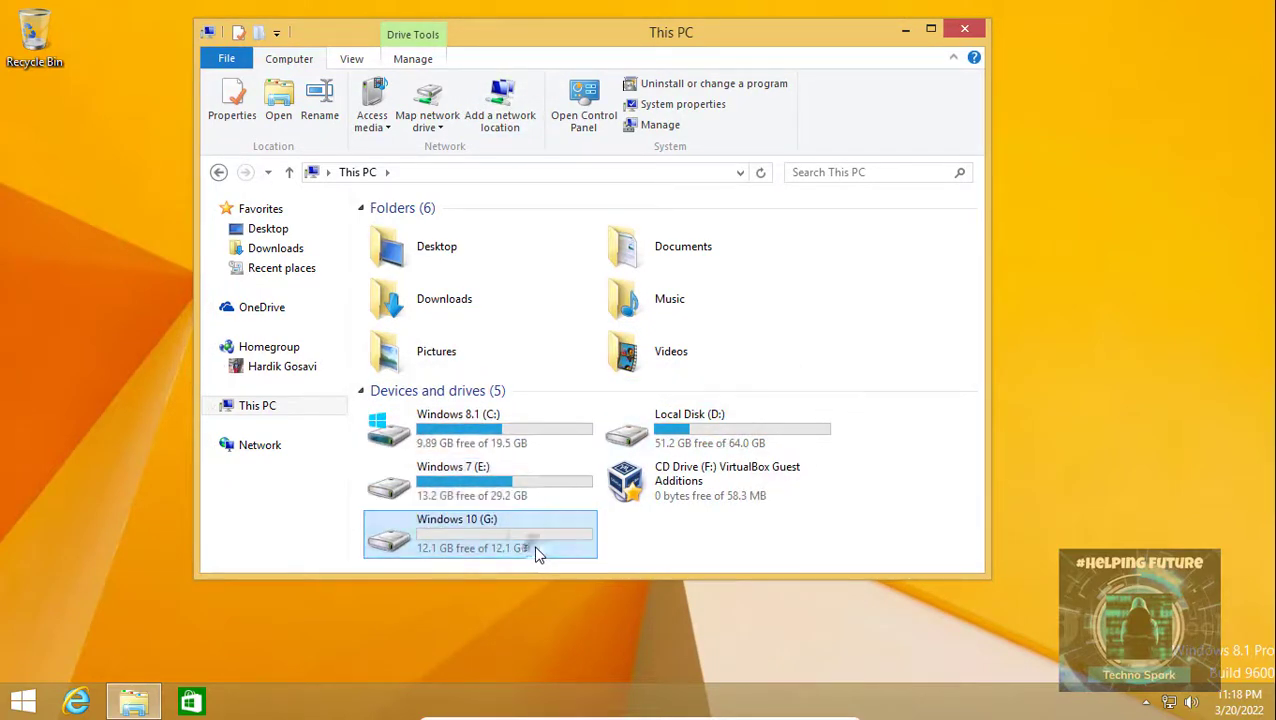
click(686, 497)
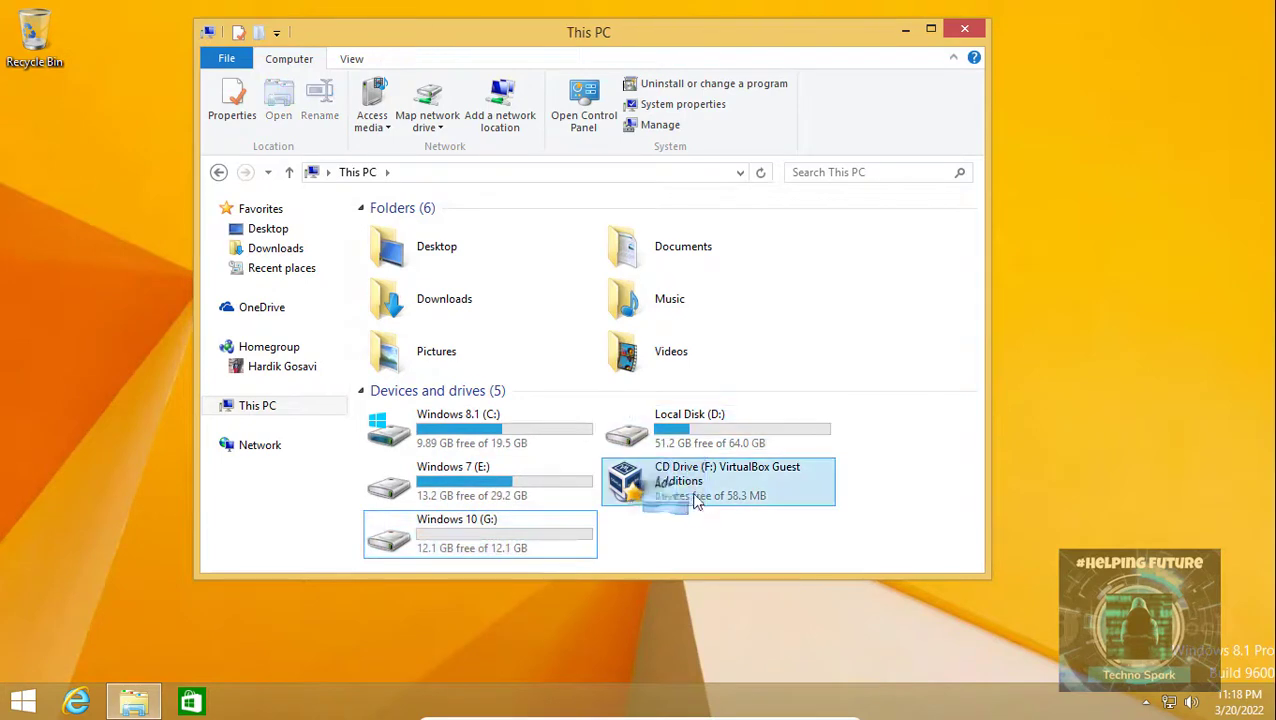
click(460, 530)
right_click(504, 545)
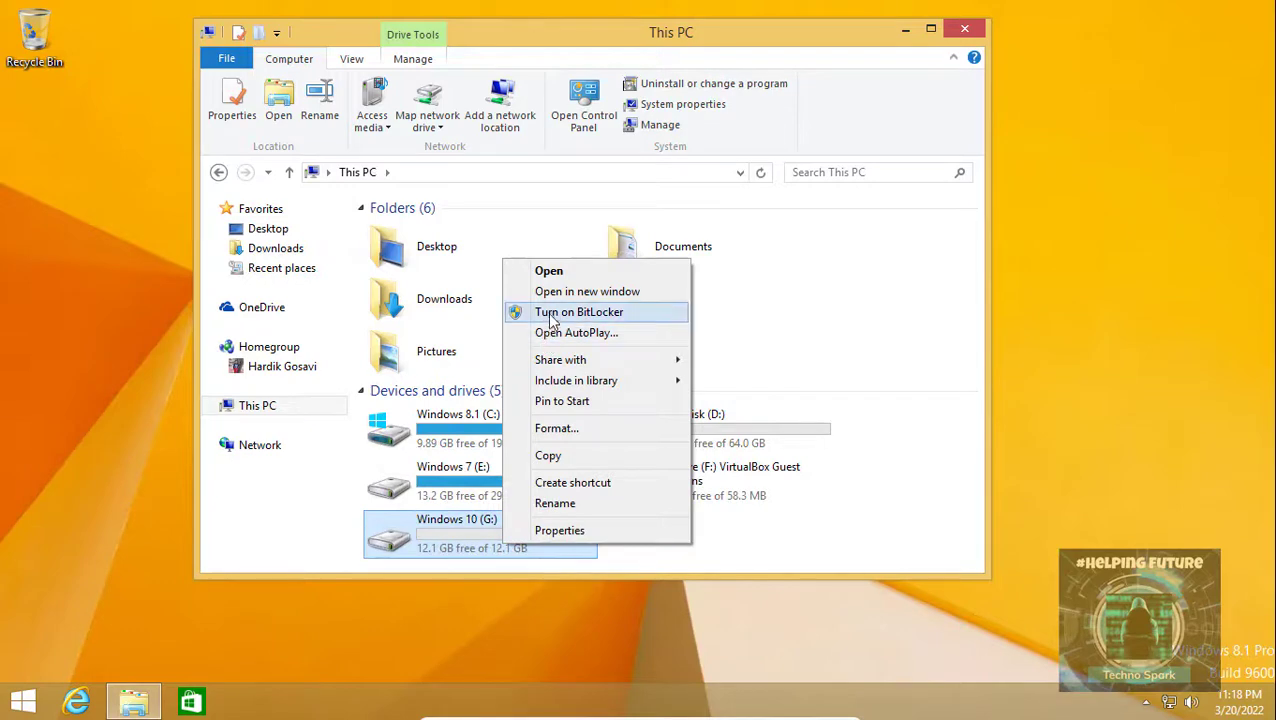
click(658, 555)
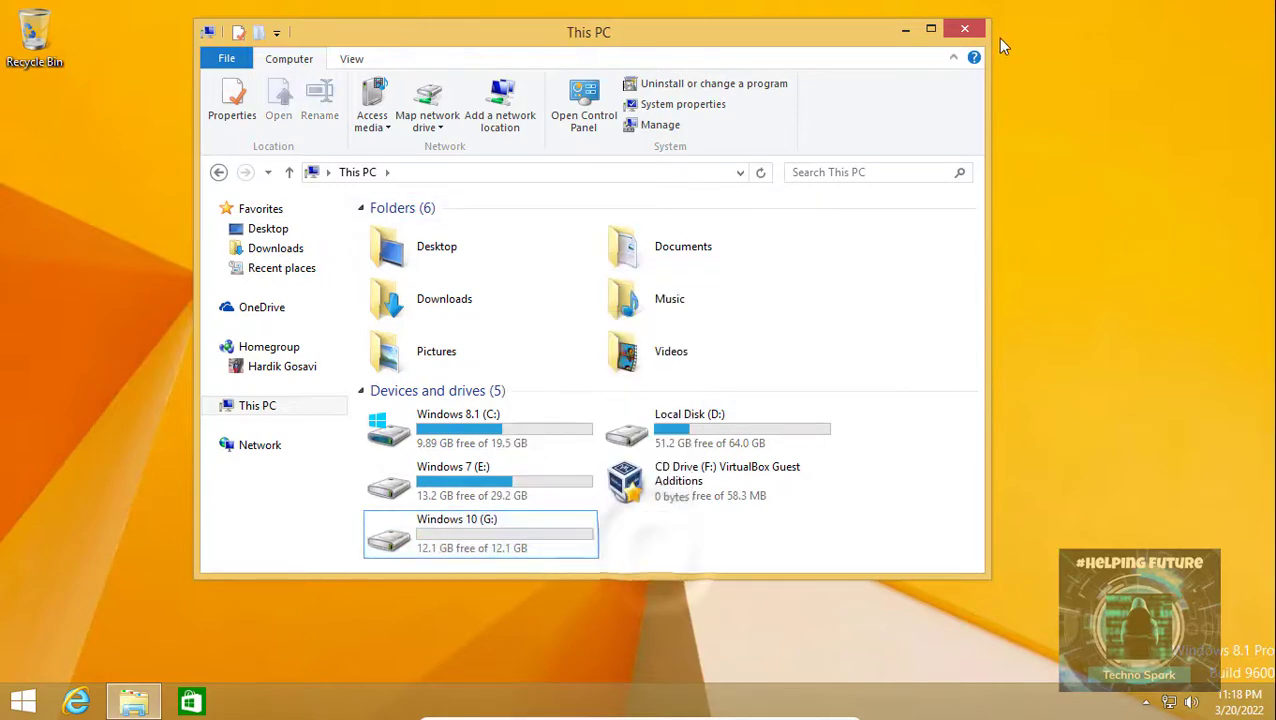
click(960, 32)
Choose a disk image file from its folder for the virtual machine's optical drive
mouse_move(585, 708)
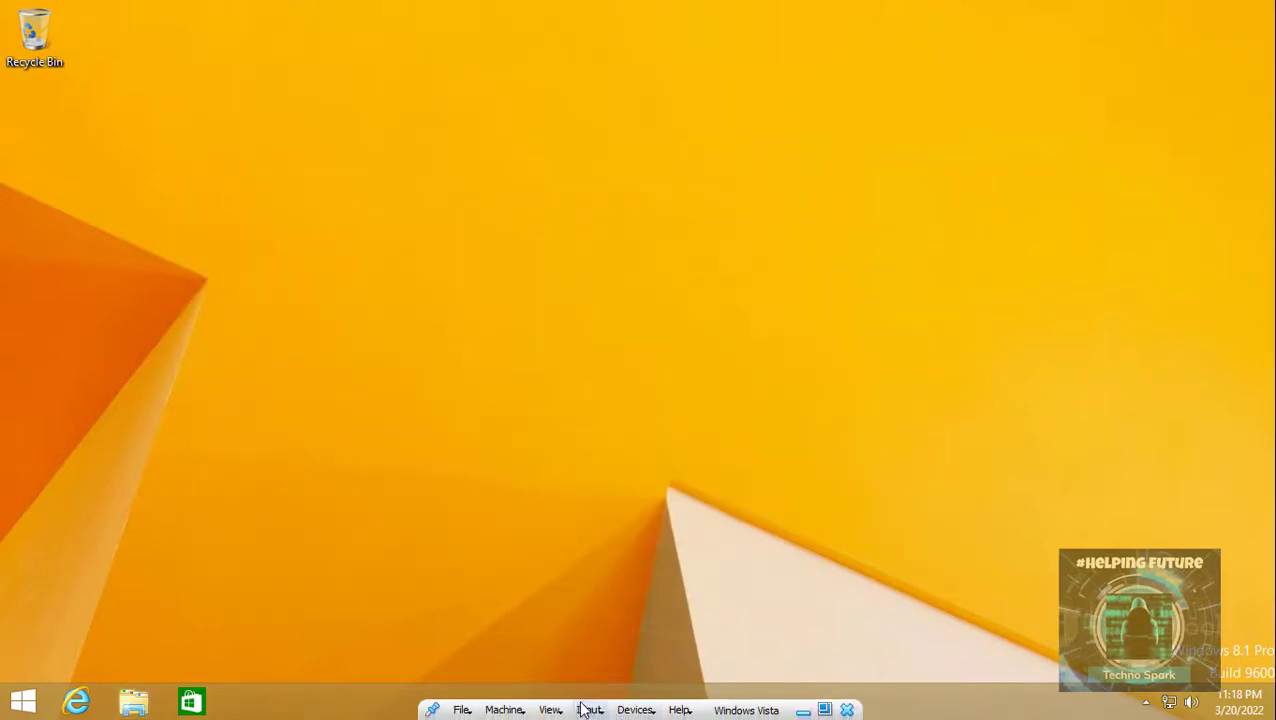
click(635, 710)
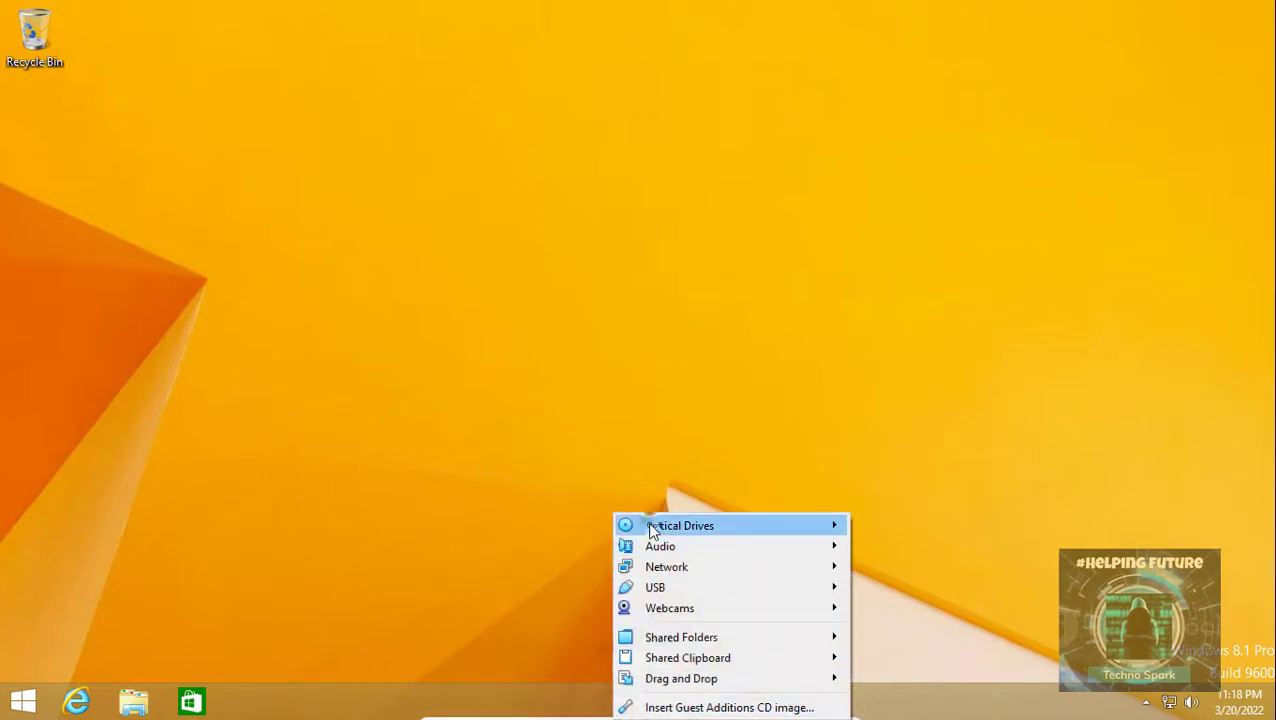
mouse_move(637, 528)
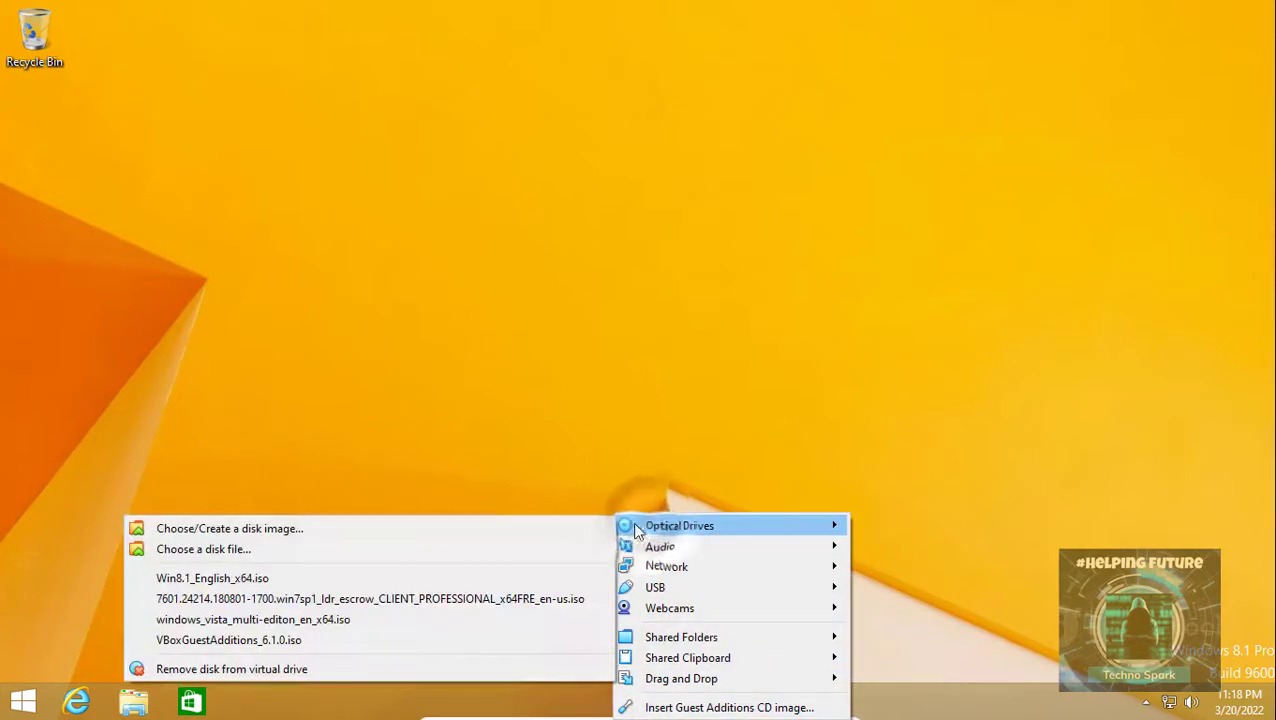
click(194, 541)
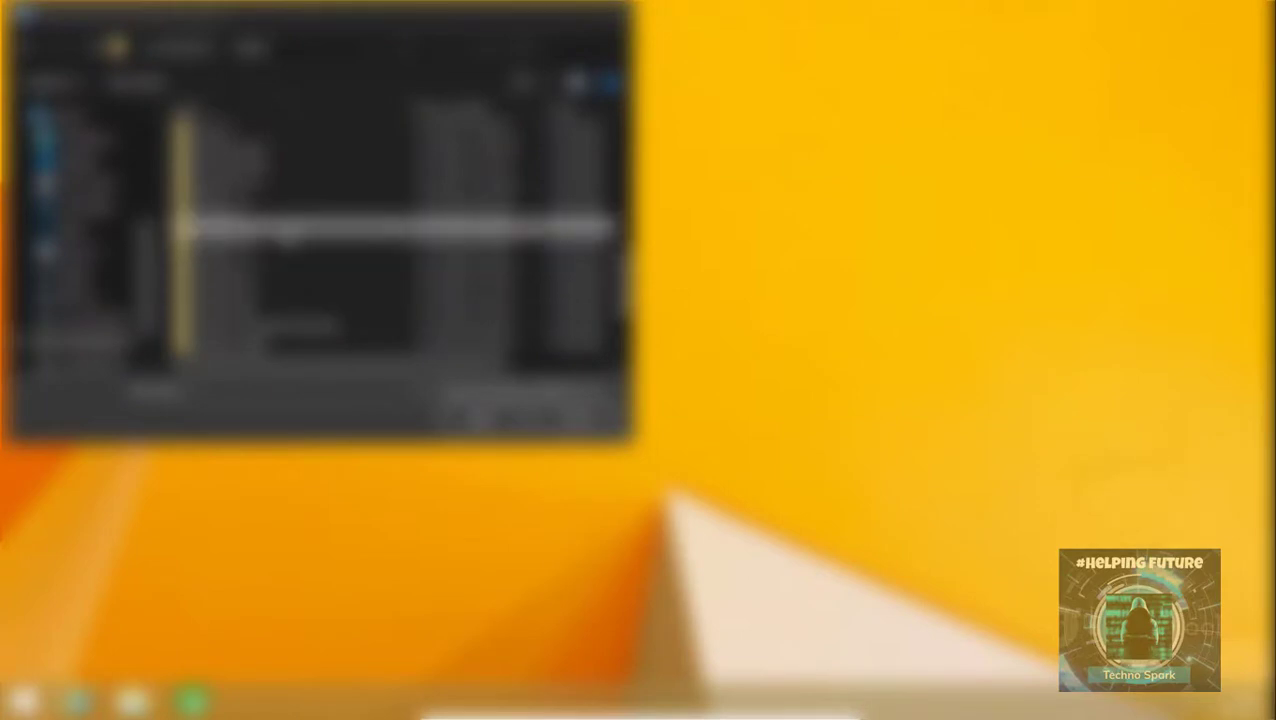
click(284, 250)
double_click(282, 250)
double_click(267, 143)
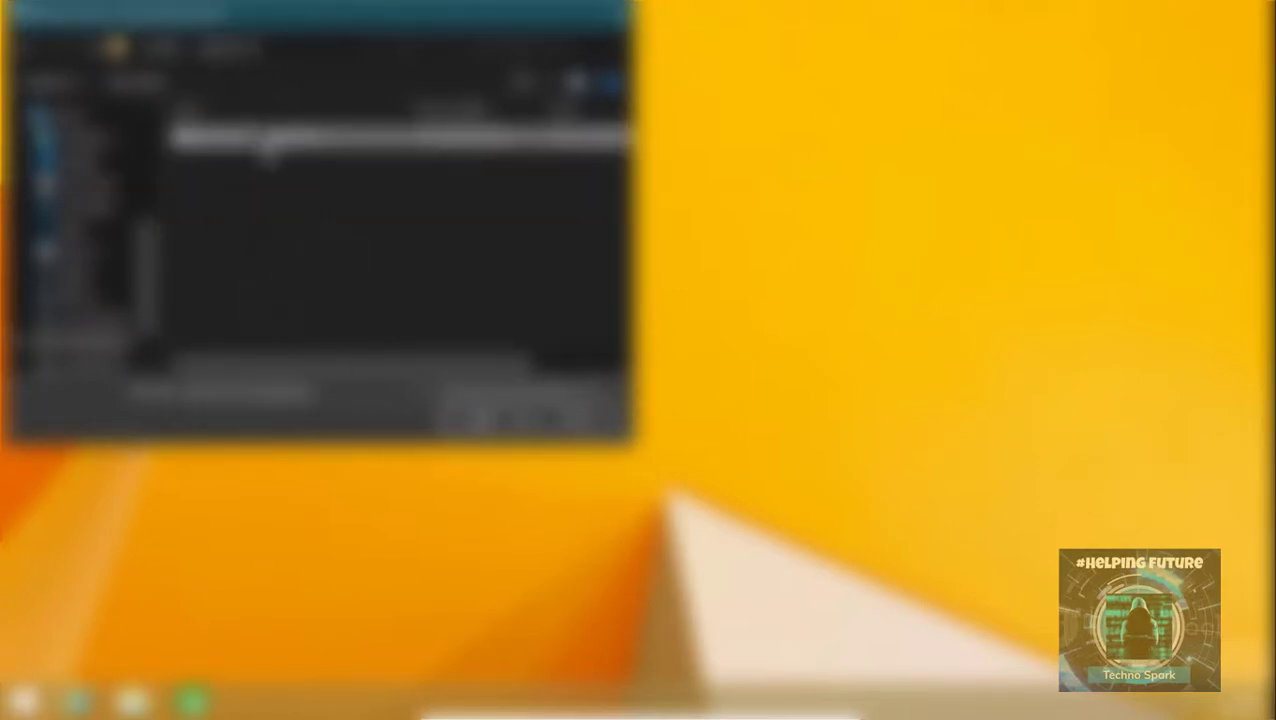
mouse_move(342, 356)
mouse_down()
mouse_move(516, 386)
mouse_move(406, 368)
mouse_up()
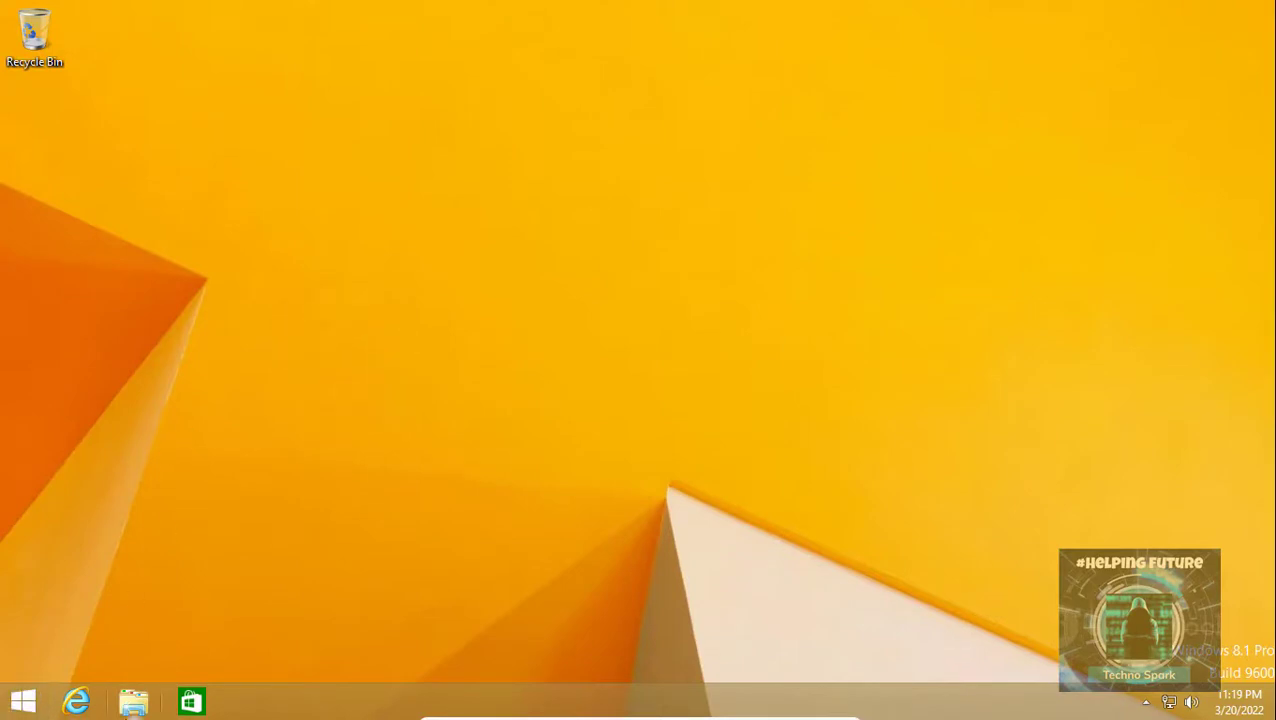
Open This PC and refresh it to check the contents of CD Drive (F:)
click(133, 700)
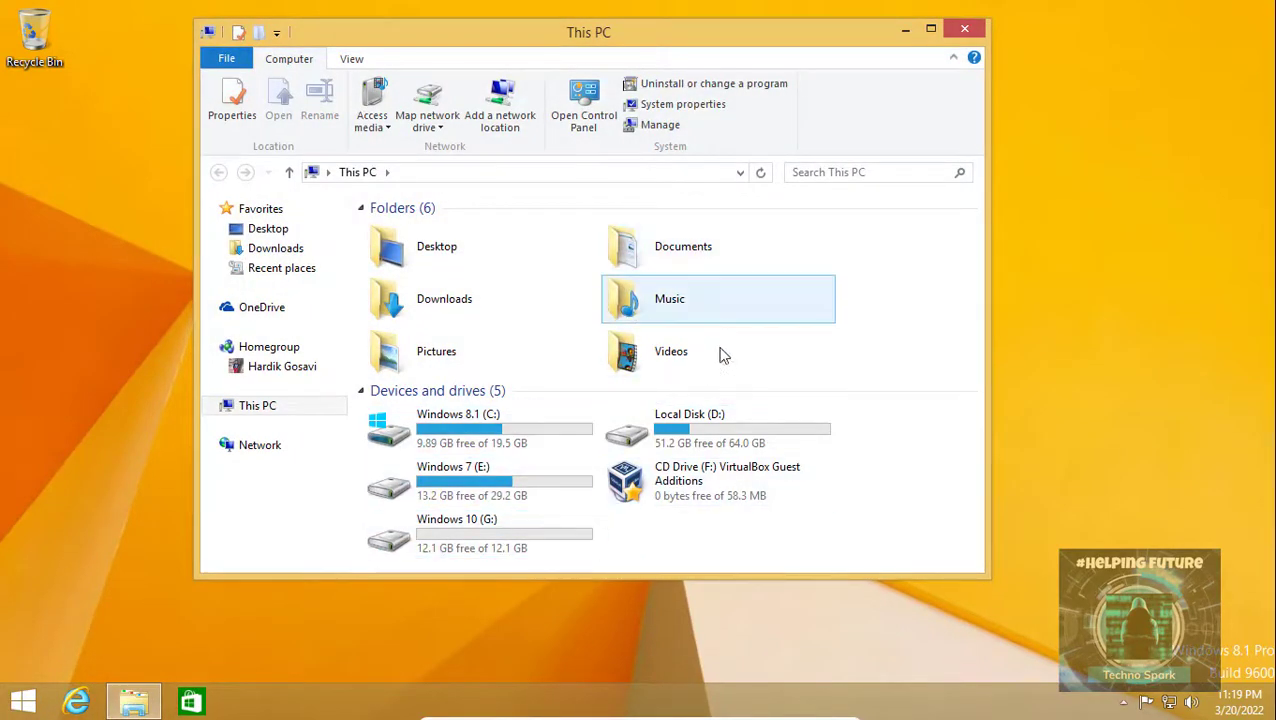
right_click(650, 560)
click(698, 441)
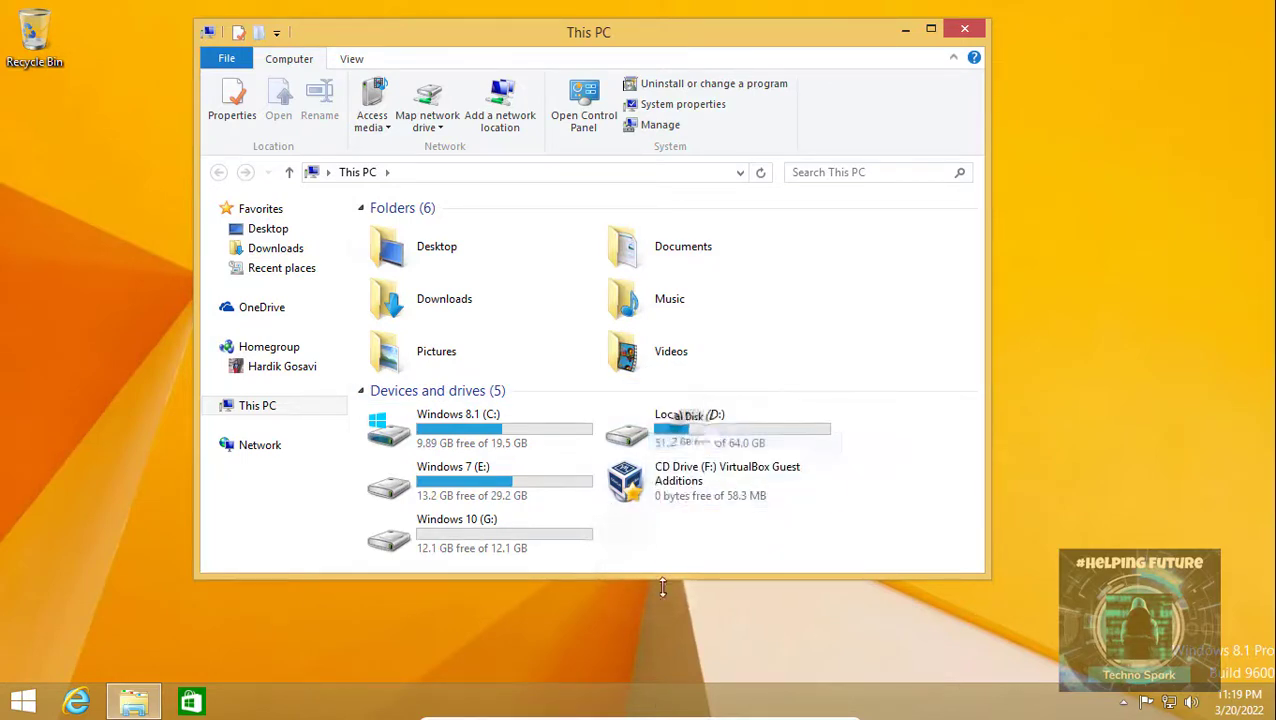
mouse_move(670, 717)
click(550, 710)
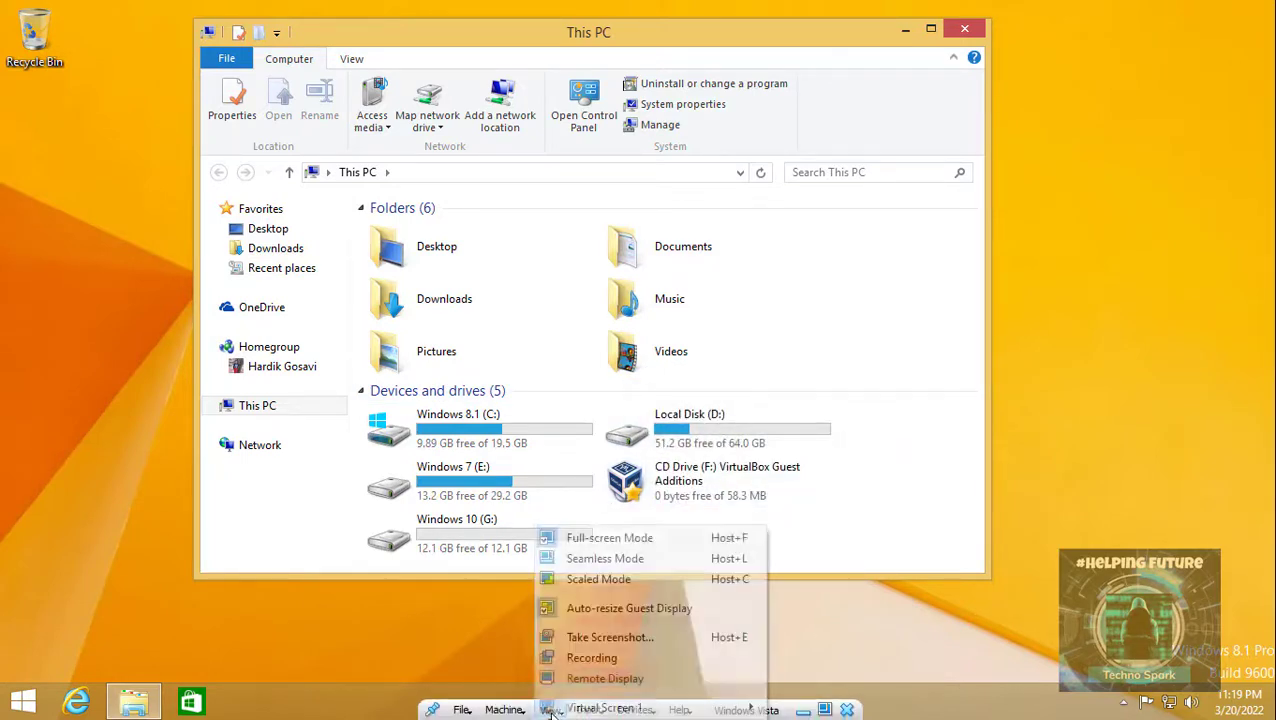
click(480, 686)
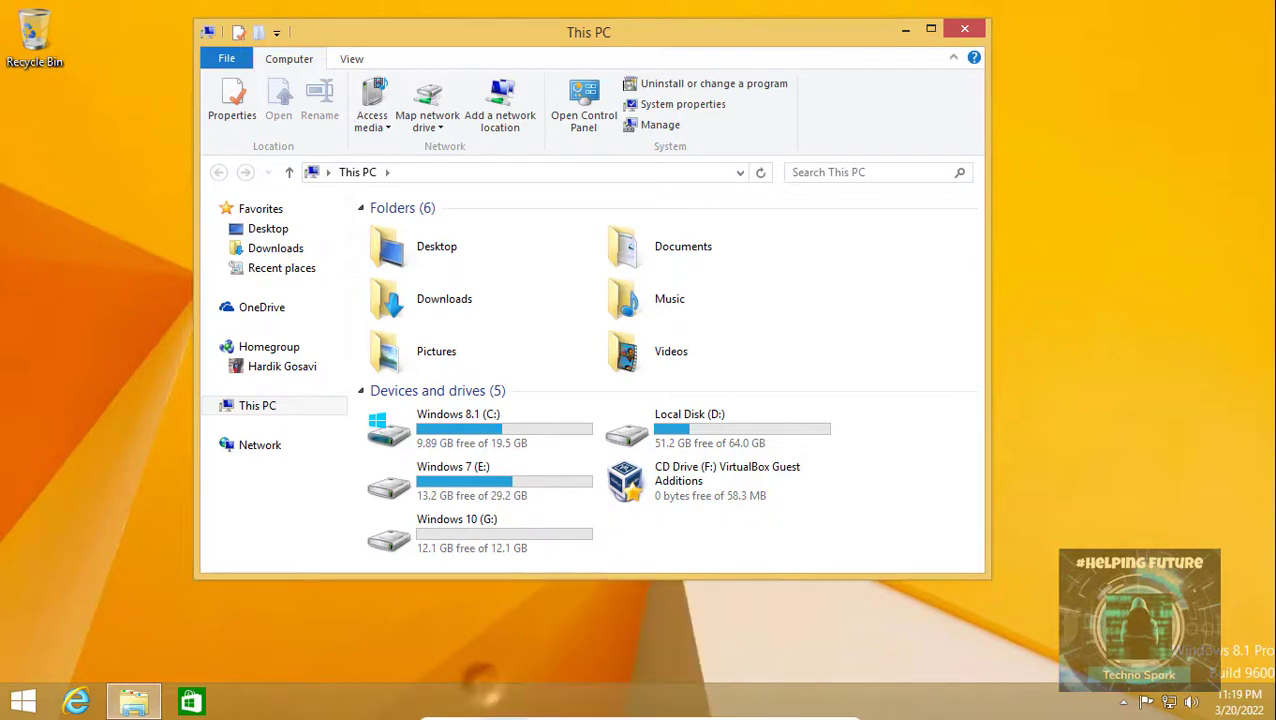
click(550, 710)
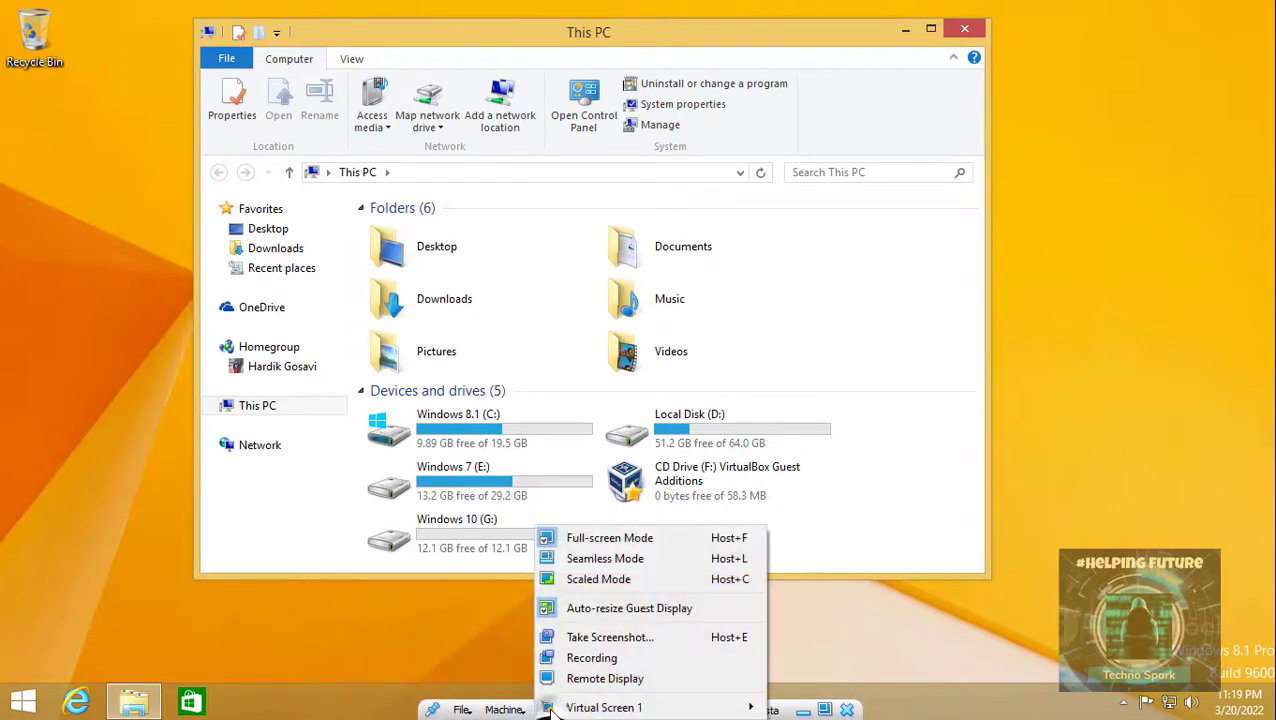
click(425, 678)
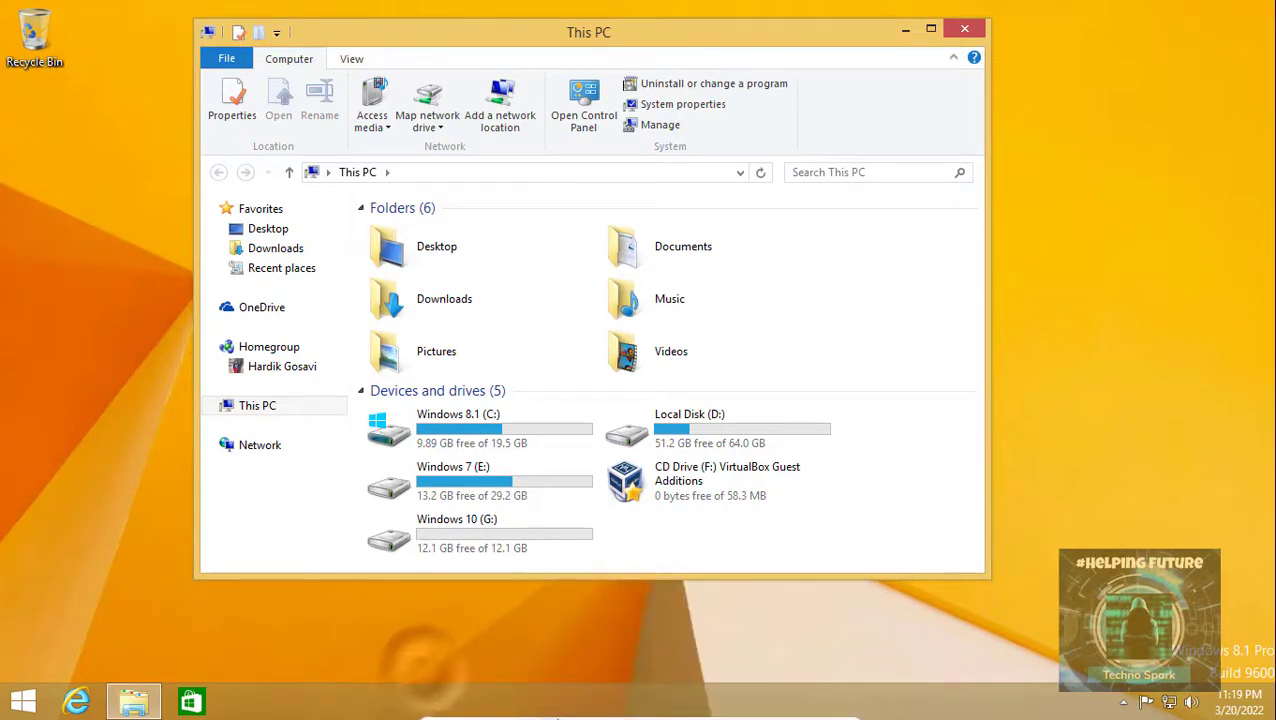
Select the first recent image listed for the virtual optical drive, refresh This PC and try to open CD Drive (F:)
mouse_move(557, 717)
click(634, 710)
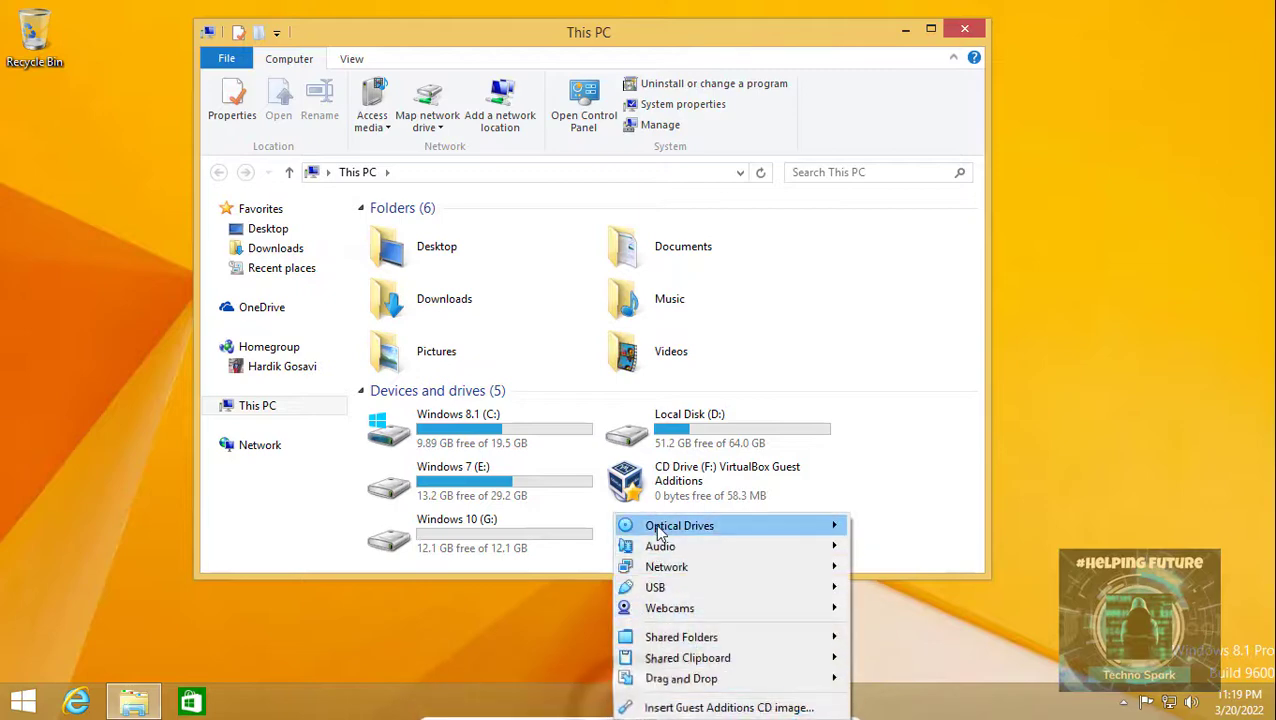
mouse_move(661, 527)
click(262, 580)
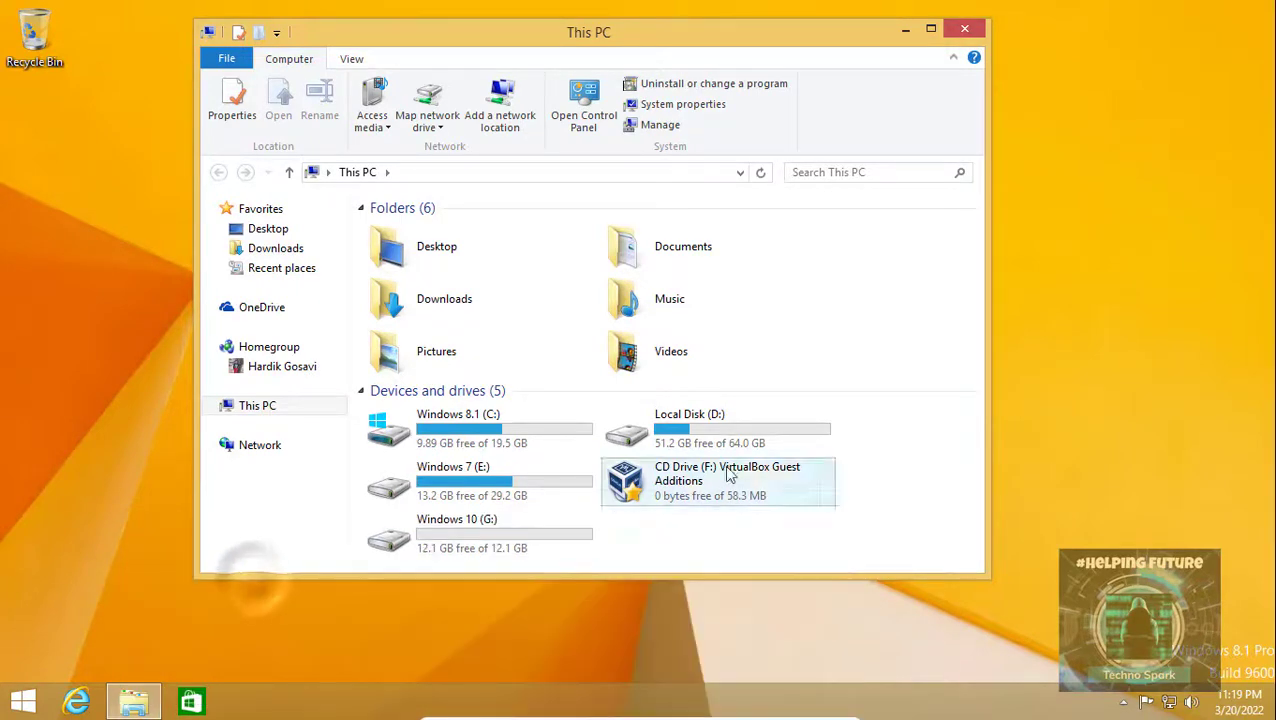
right_click(906, 465)
click(680, 486)
click(680, 486)
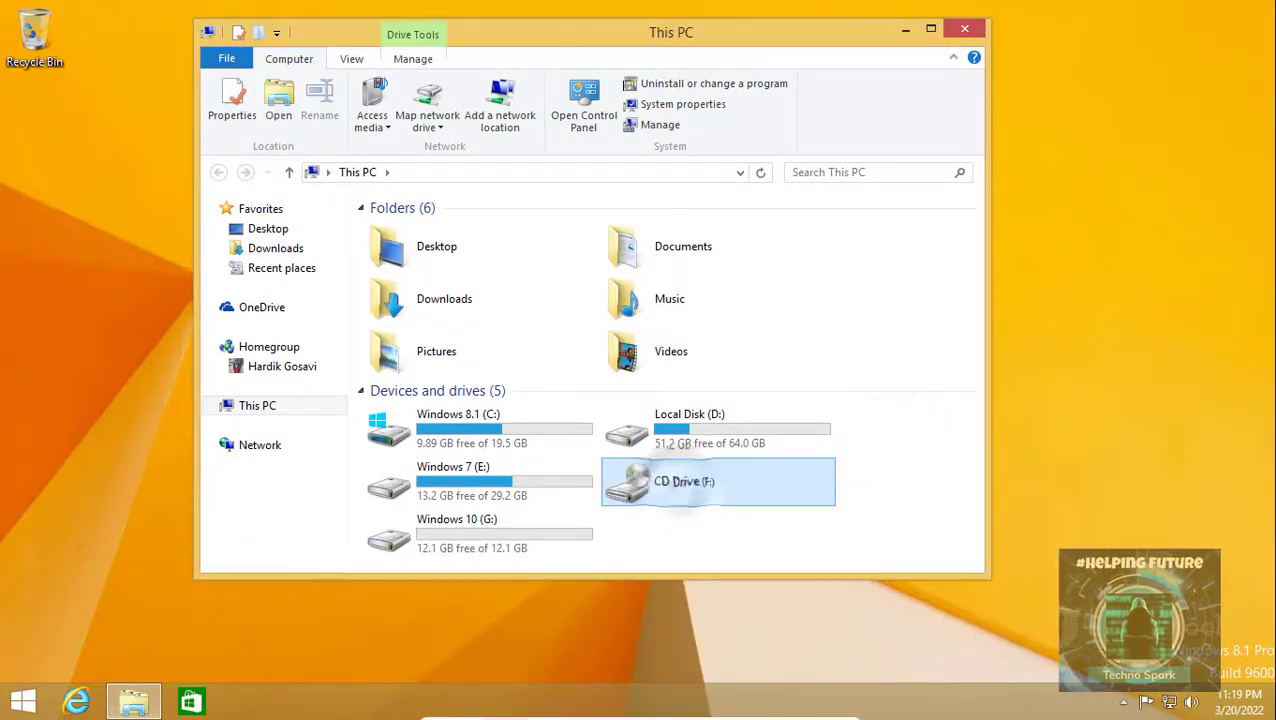
mouse_move(538, 714)
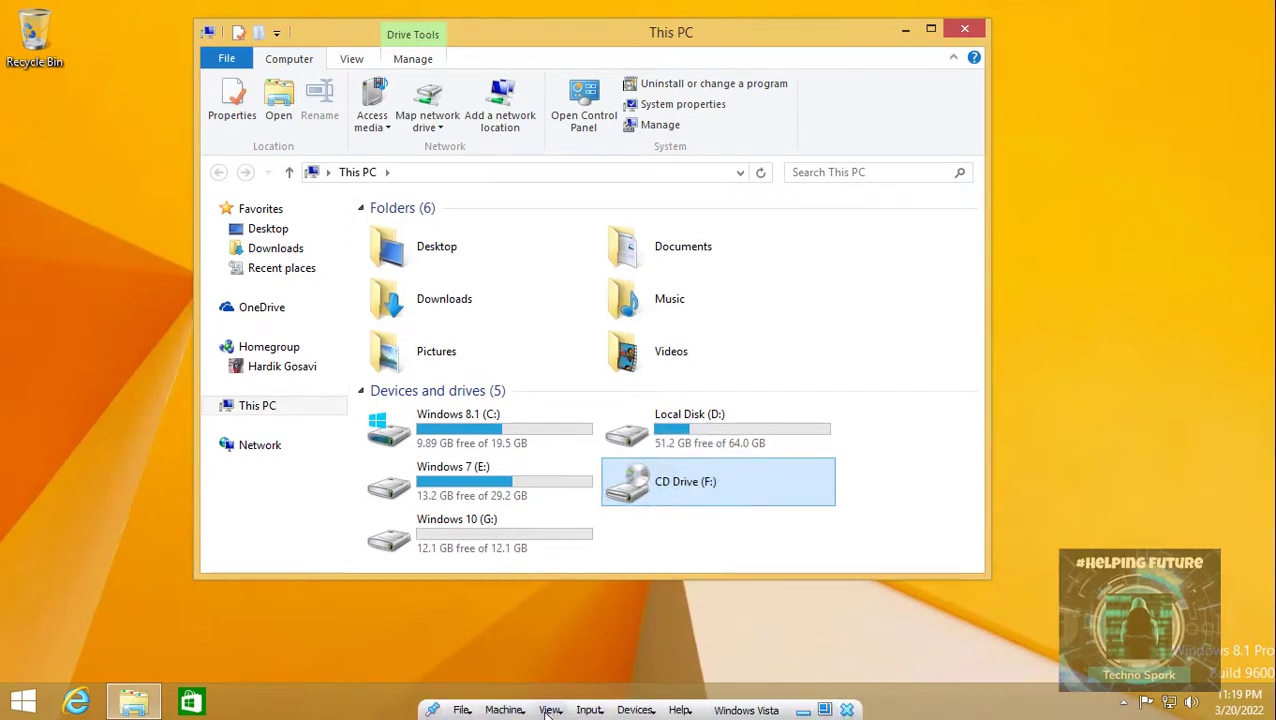
click(507, 711)
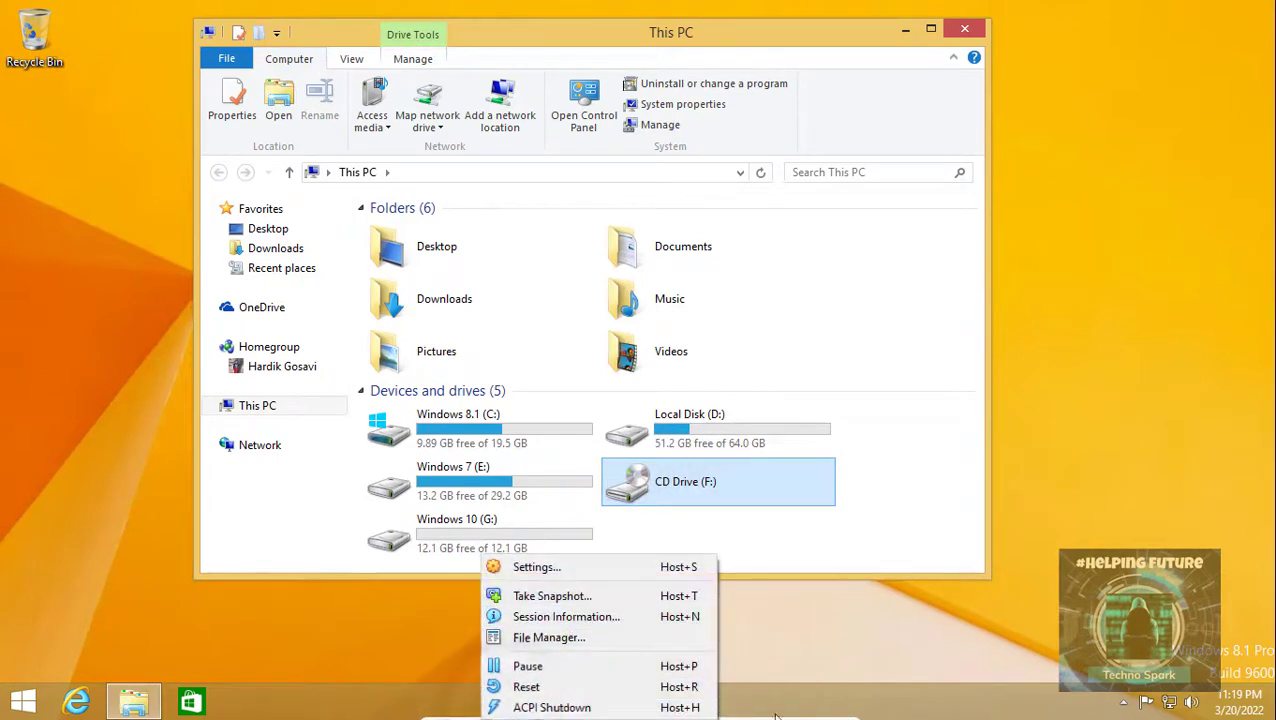
click(763, 673)
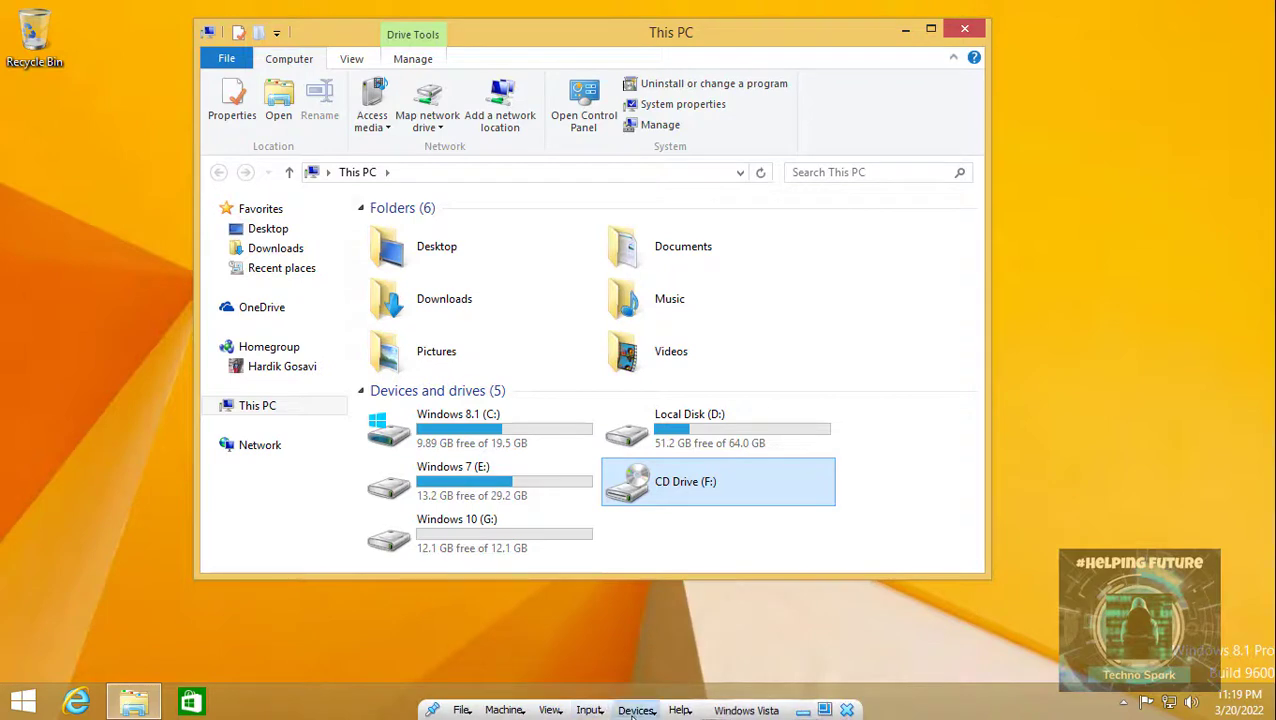
Load Win10_21H1_English_x64.iso into the virtual optical drive and check CD Drive (F:) in This PC
click(634, 710)
mouse_move(662, 526)
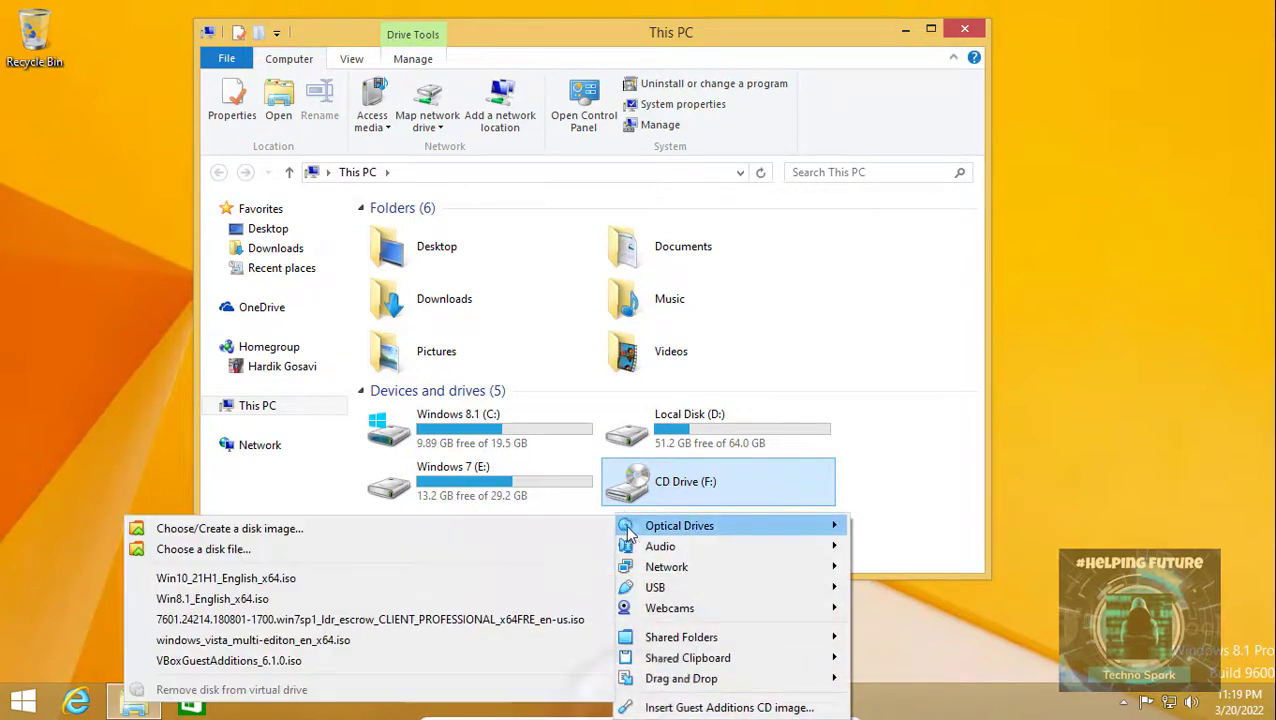
click(338, 590)
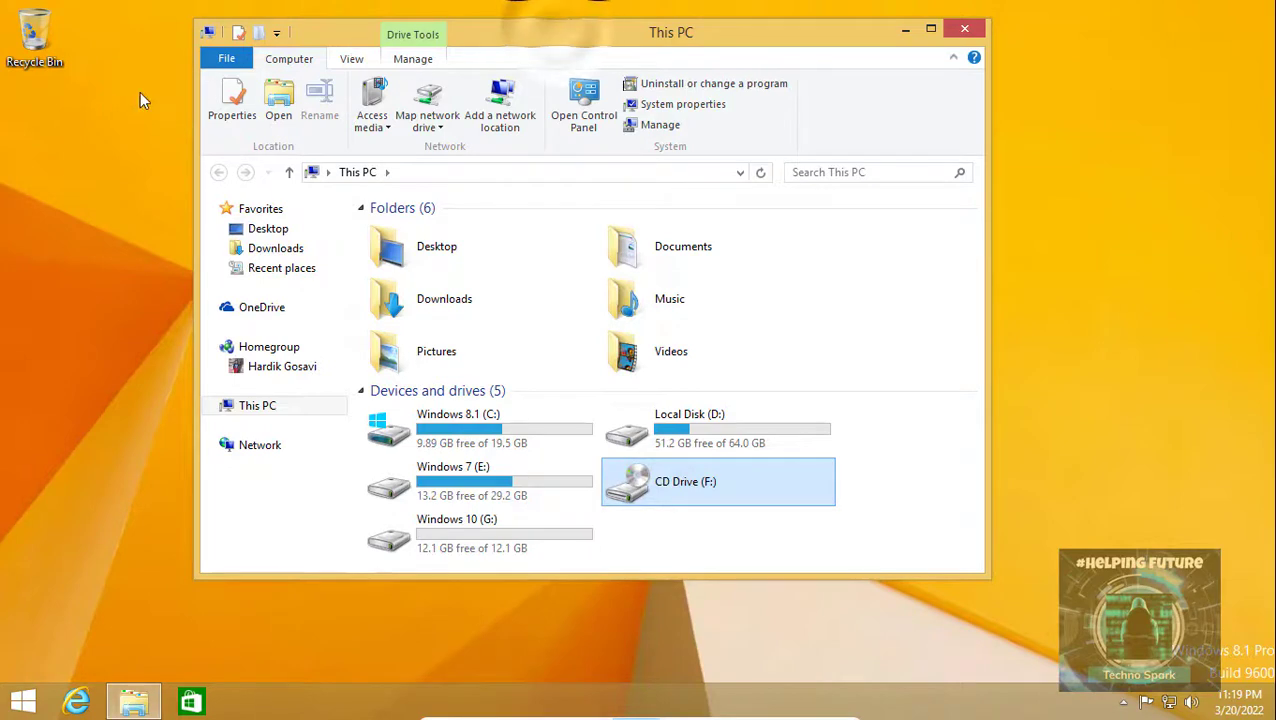
drag(652, 346, 165, 513)
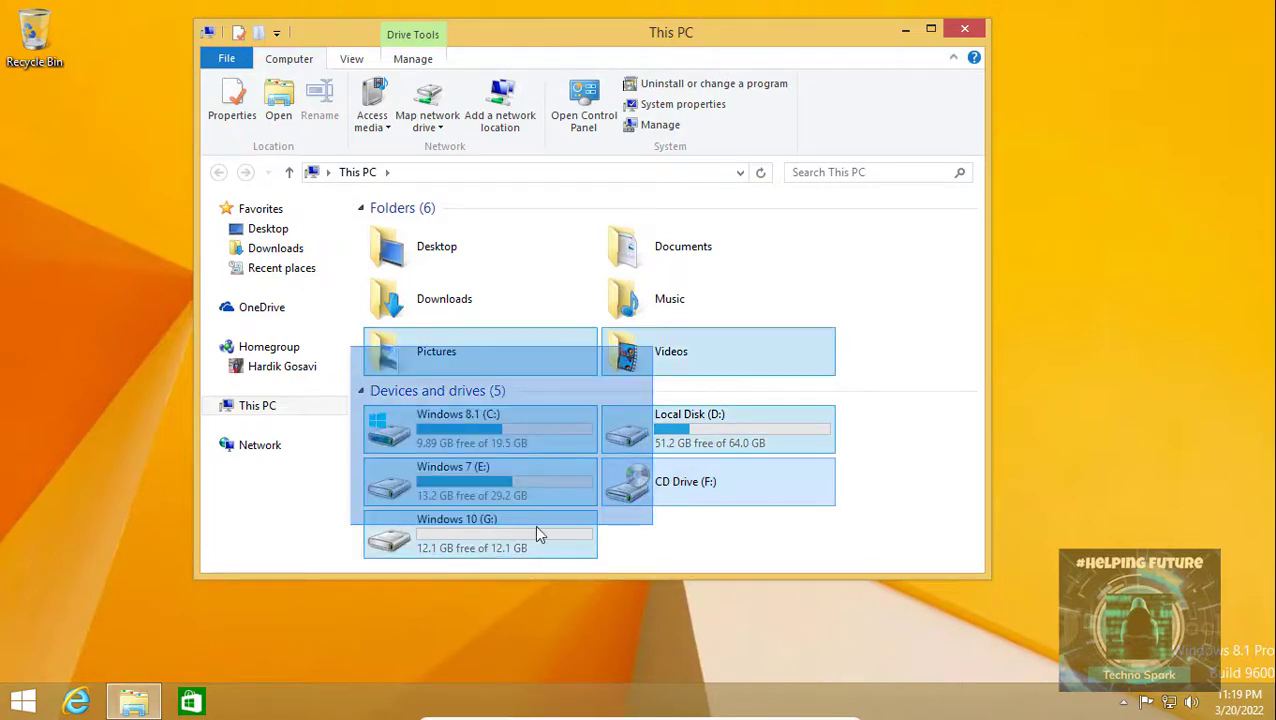
click(669, 554)
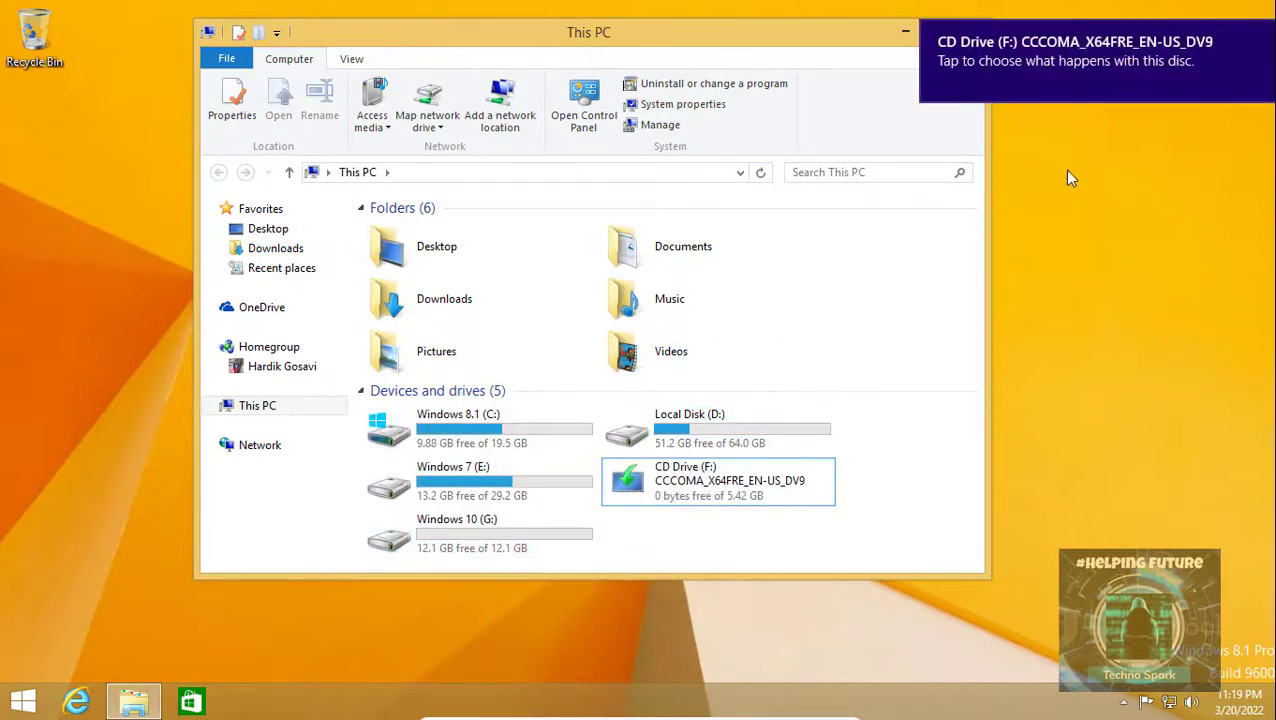
click(1085, 60)
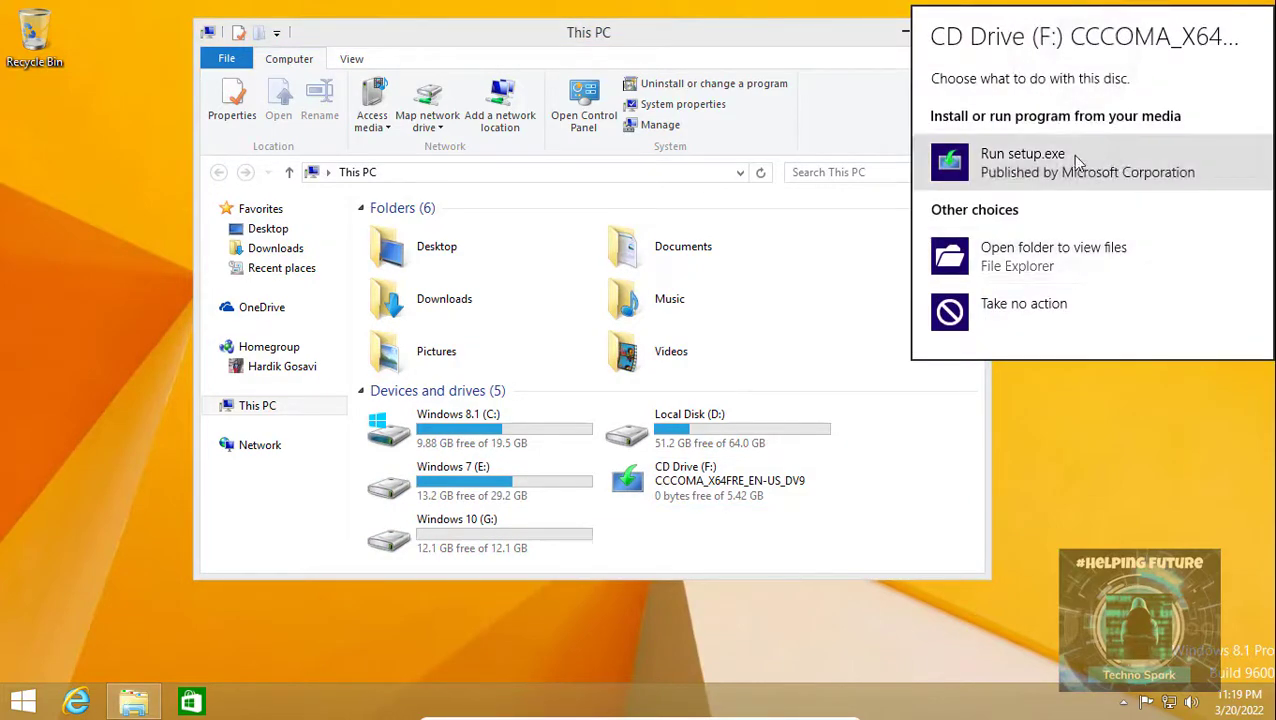
click(990, 238)
click(721, 394)
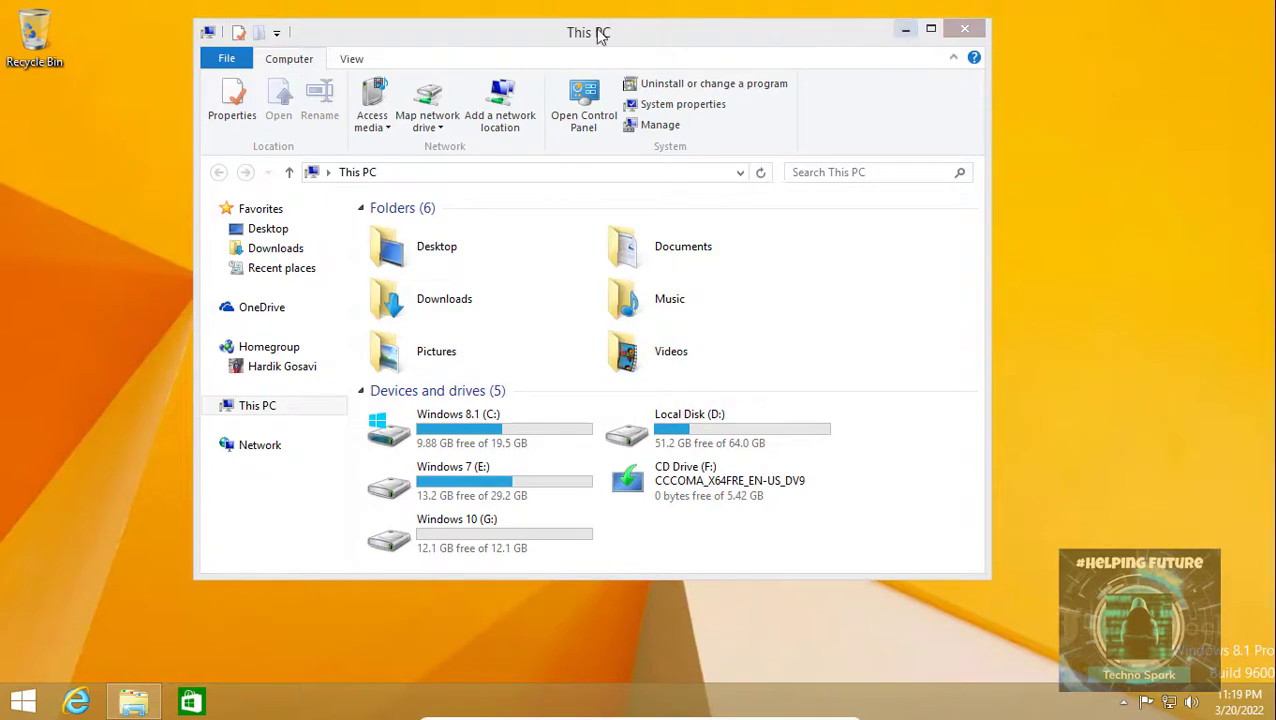
drag(520, 37, 519, 74)
click(898, 63)
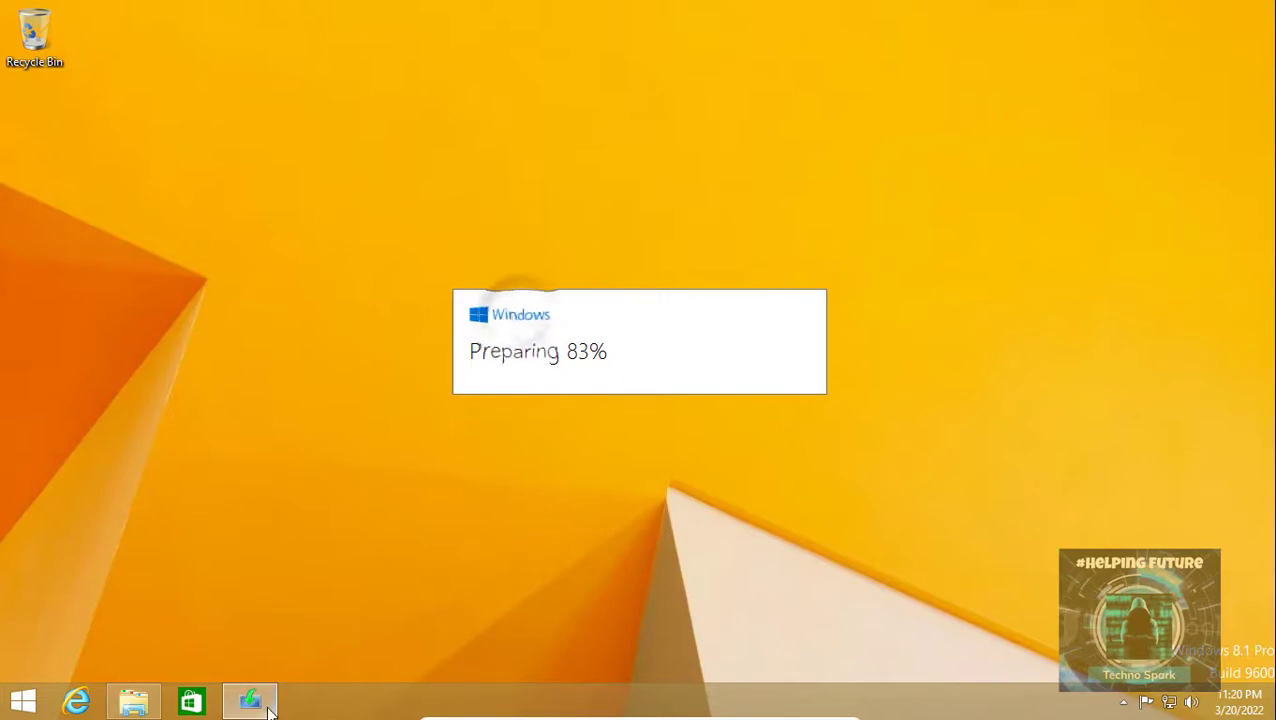
mouse_move(268, 690)
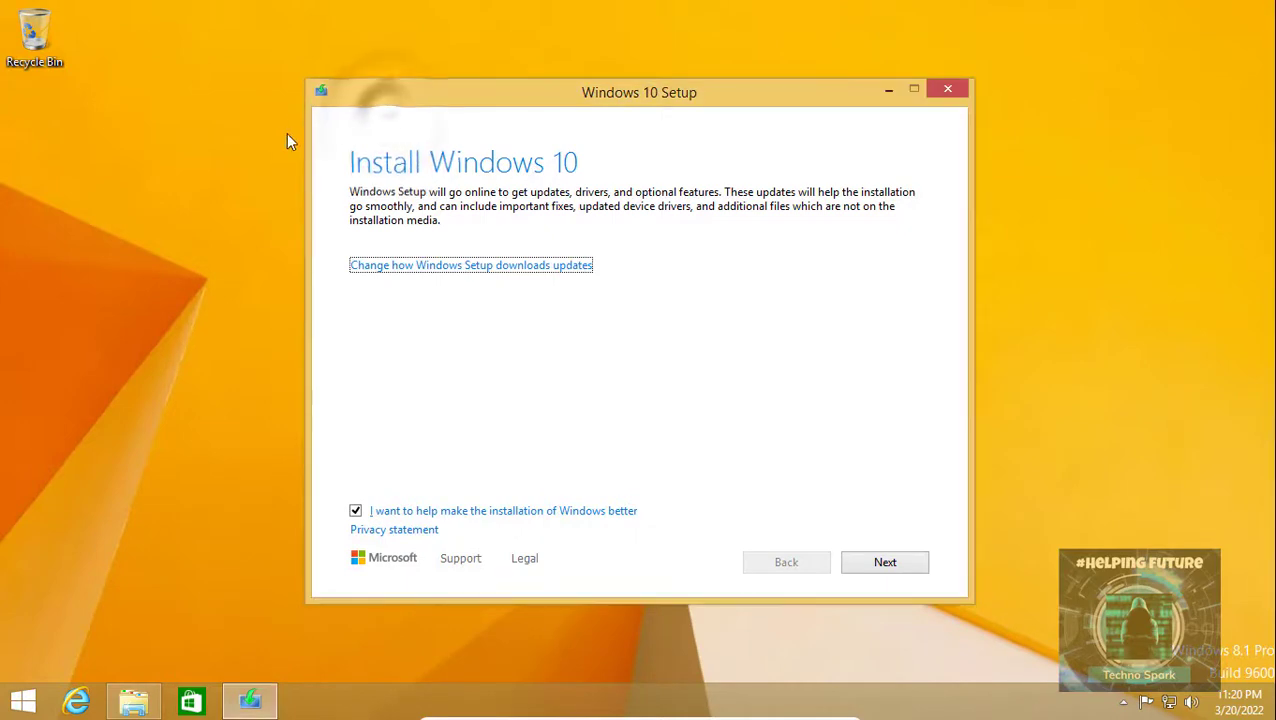
click(856, 92)
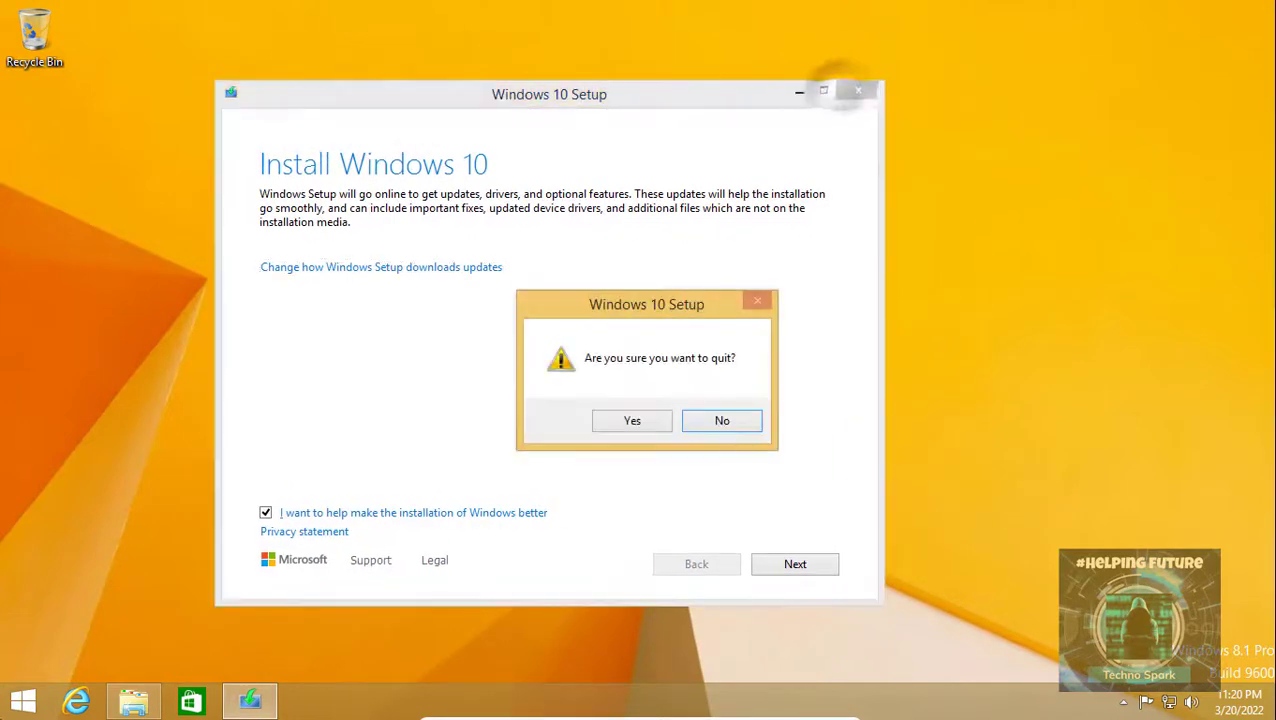
click(657, 416)
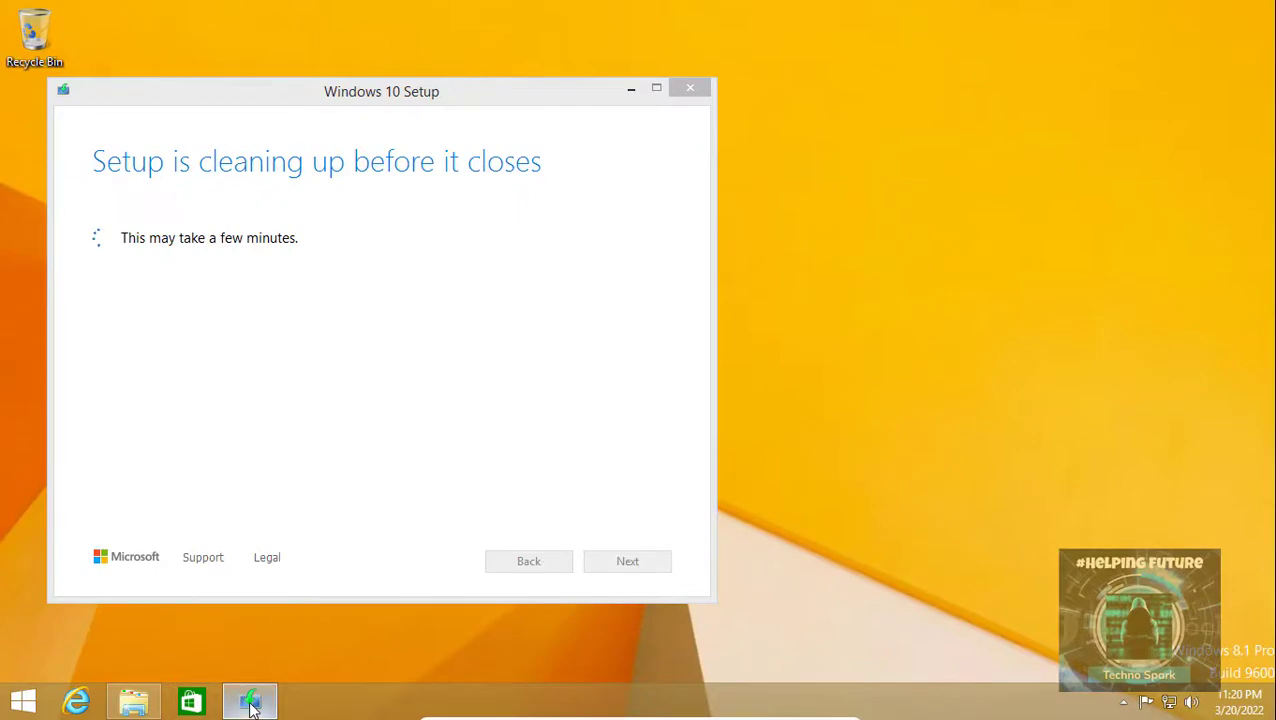
click(251, 708)
Restart the virtual machine from Windows 8.1 and boot it from the installation disc
click(22, 702)
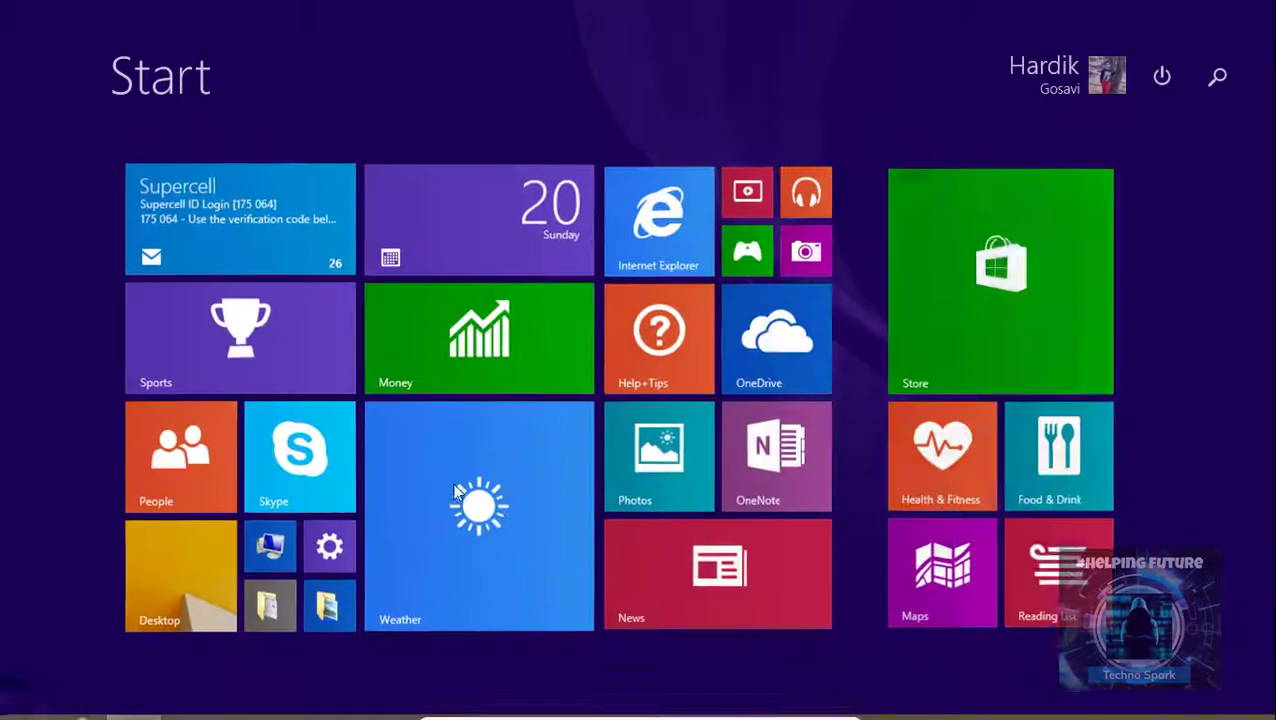
click(1160, 78)
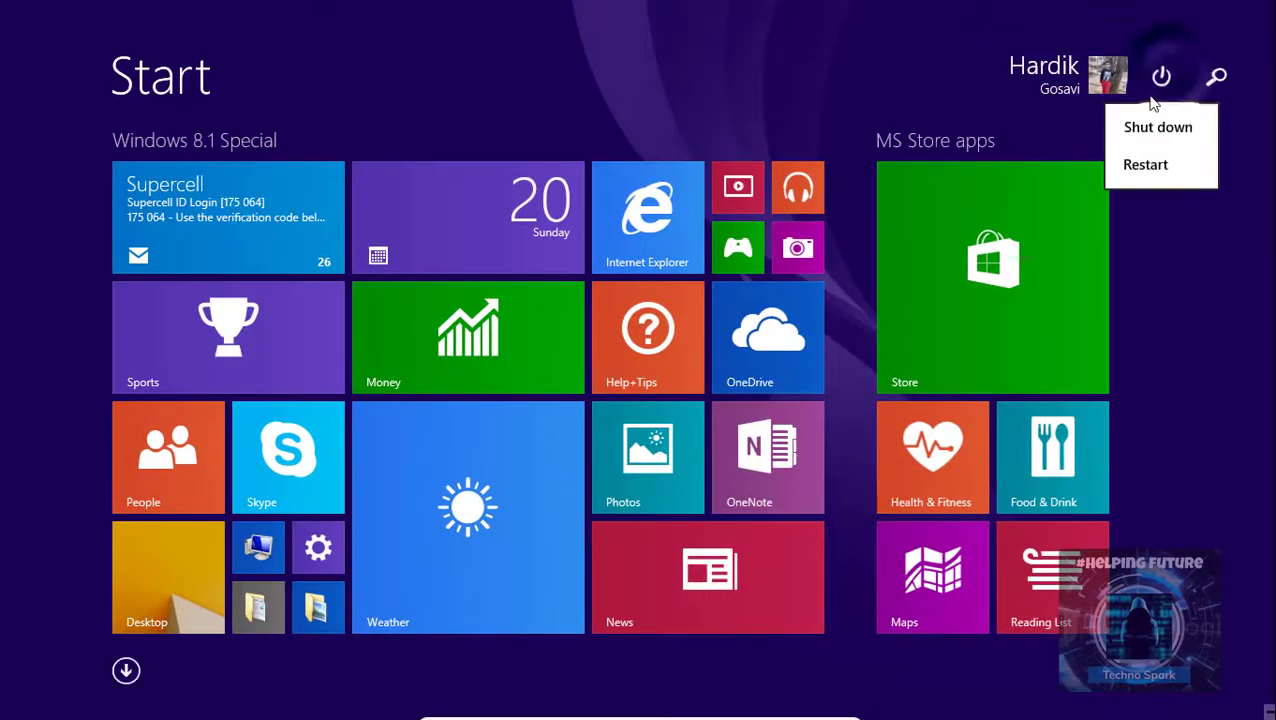
click(1145, 165)
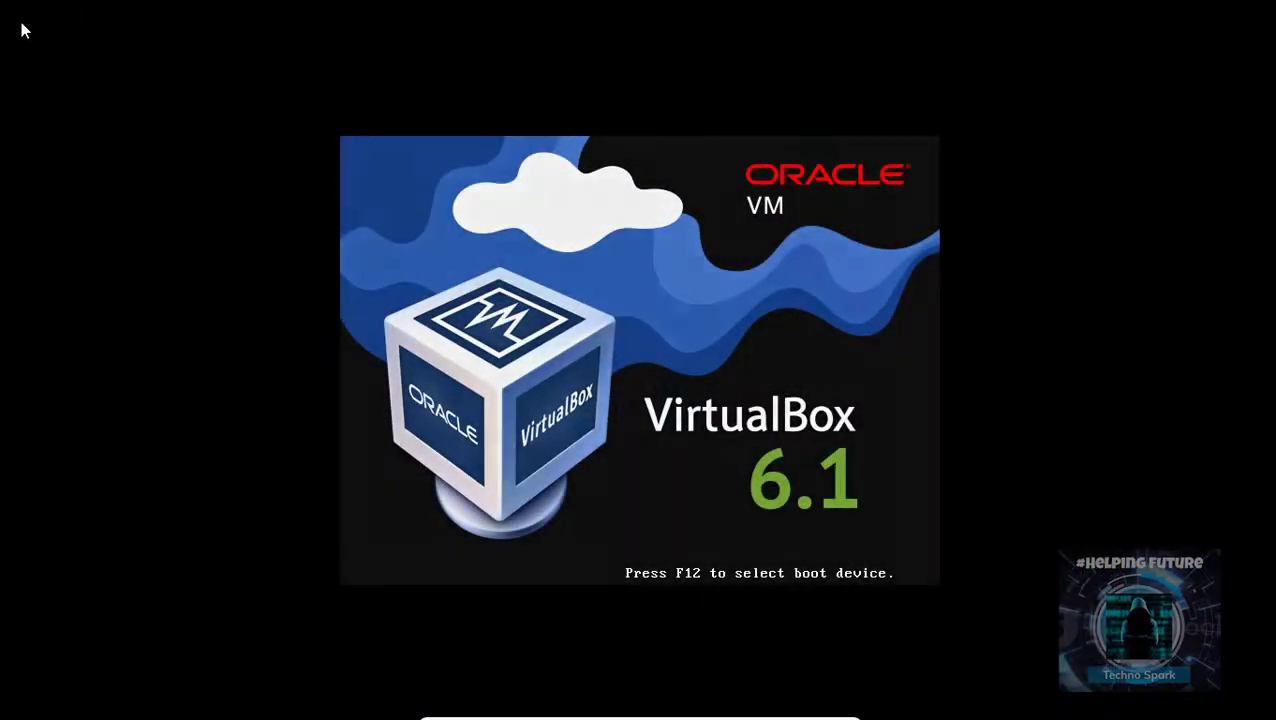
key(Return)
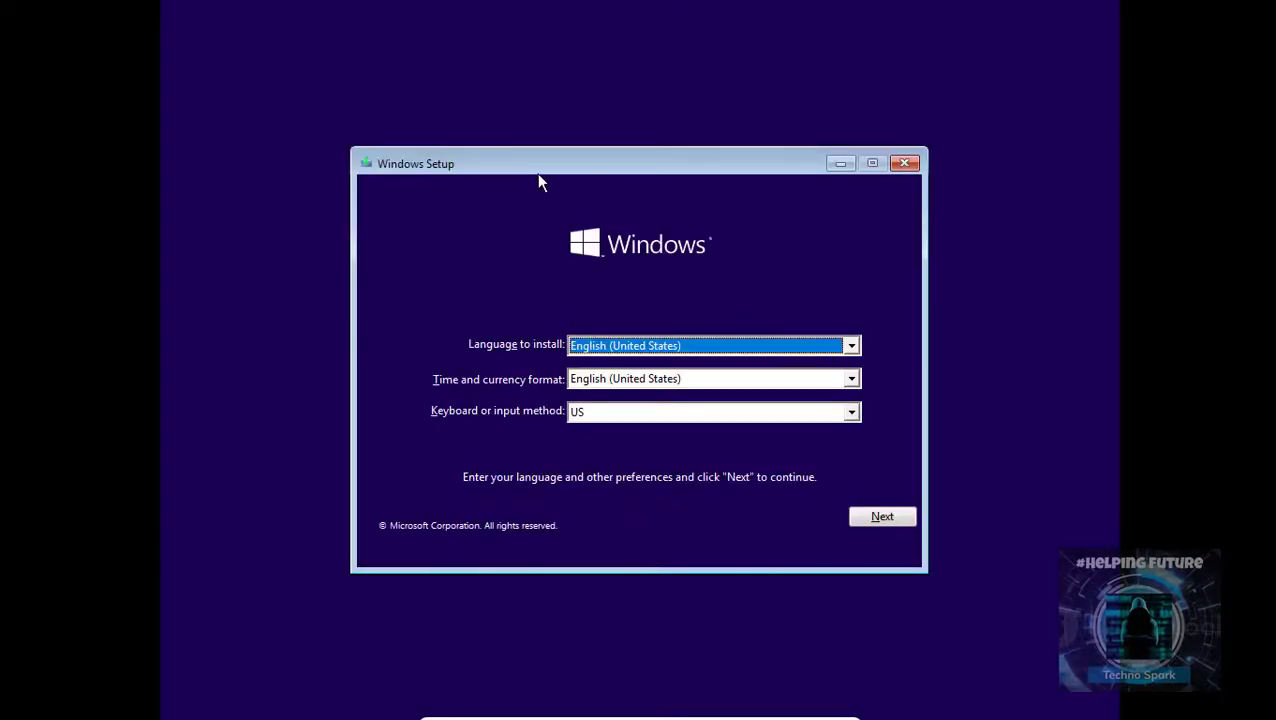
drag(532, 172, 475, 149)
click(820, 494)
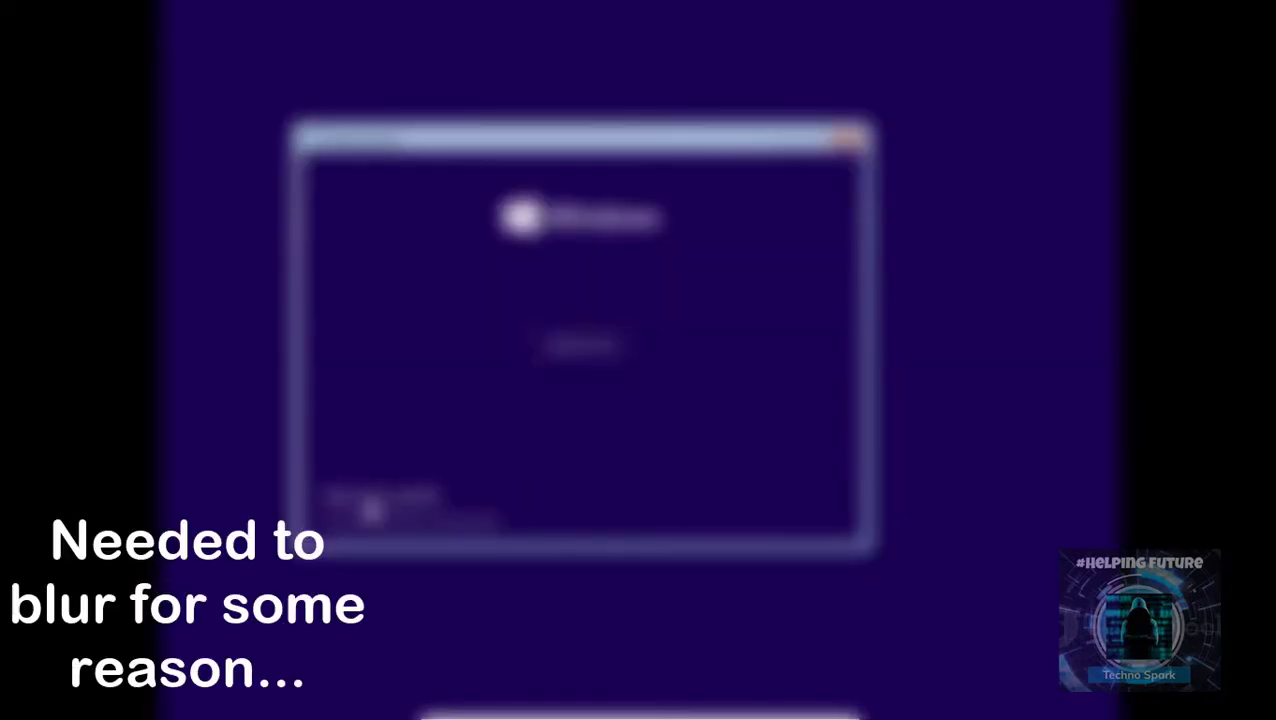
click(375, 494)
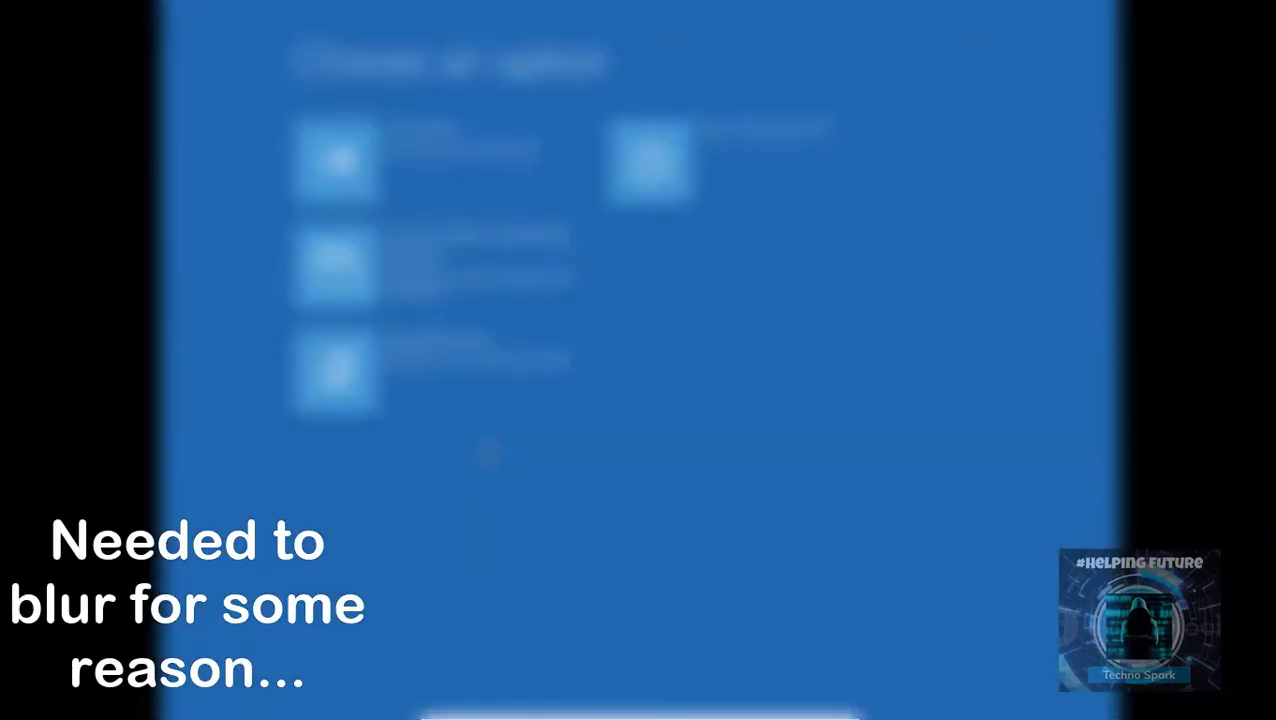
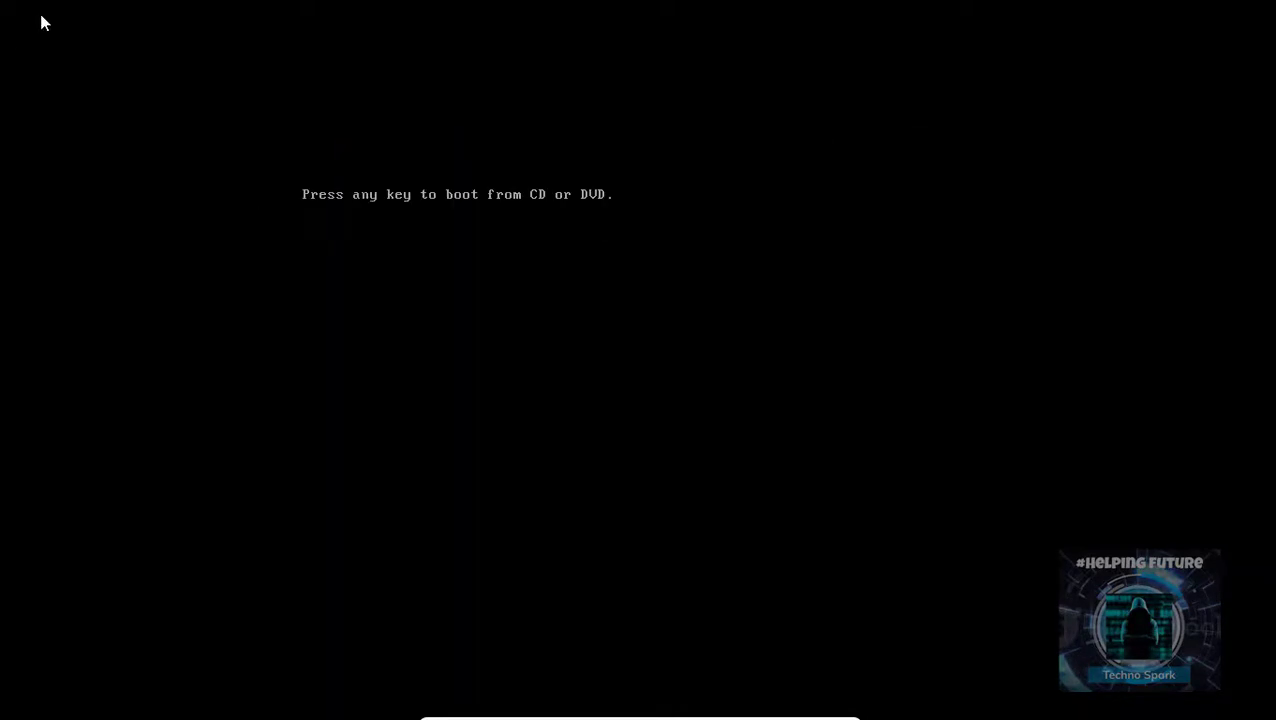
Boot from the installation disc, accept the English (United States) and US keyboard preferences, and start the Windows installation
key(Return)
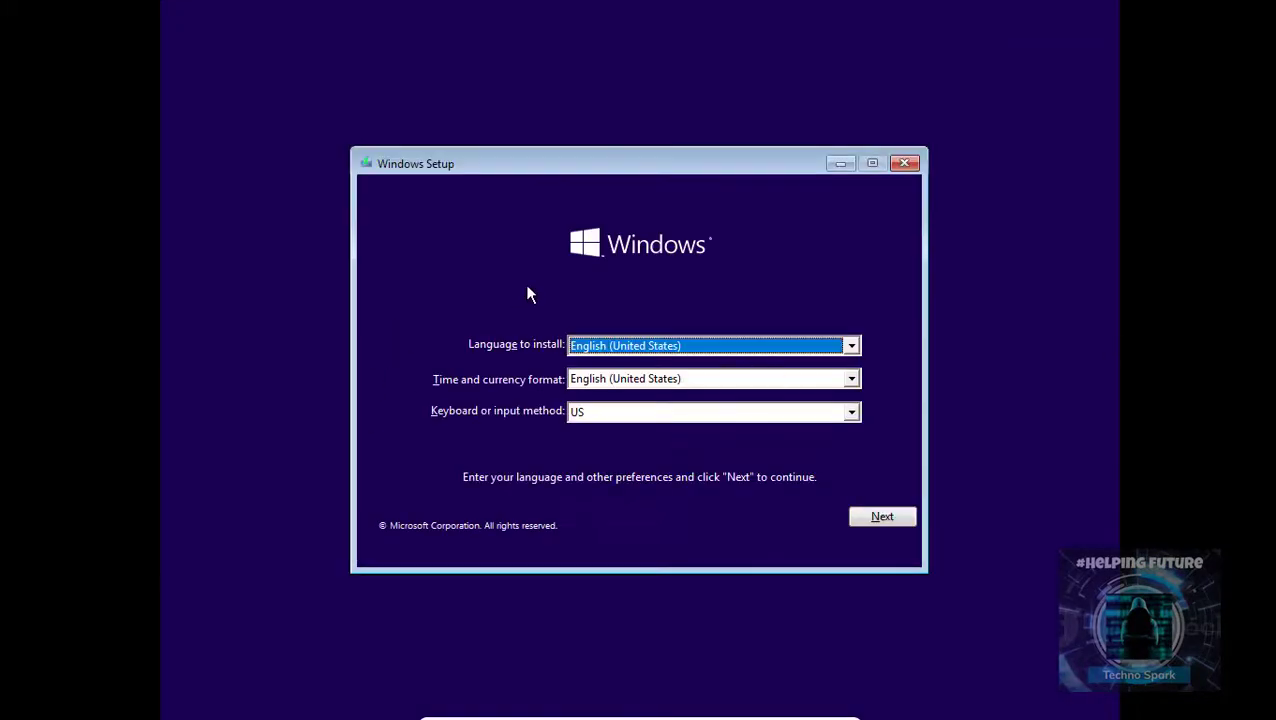
drag(441, 165, 356, 124)
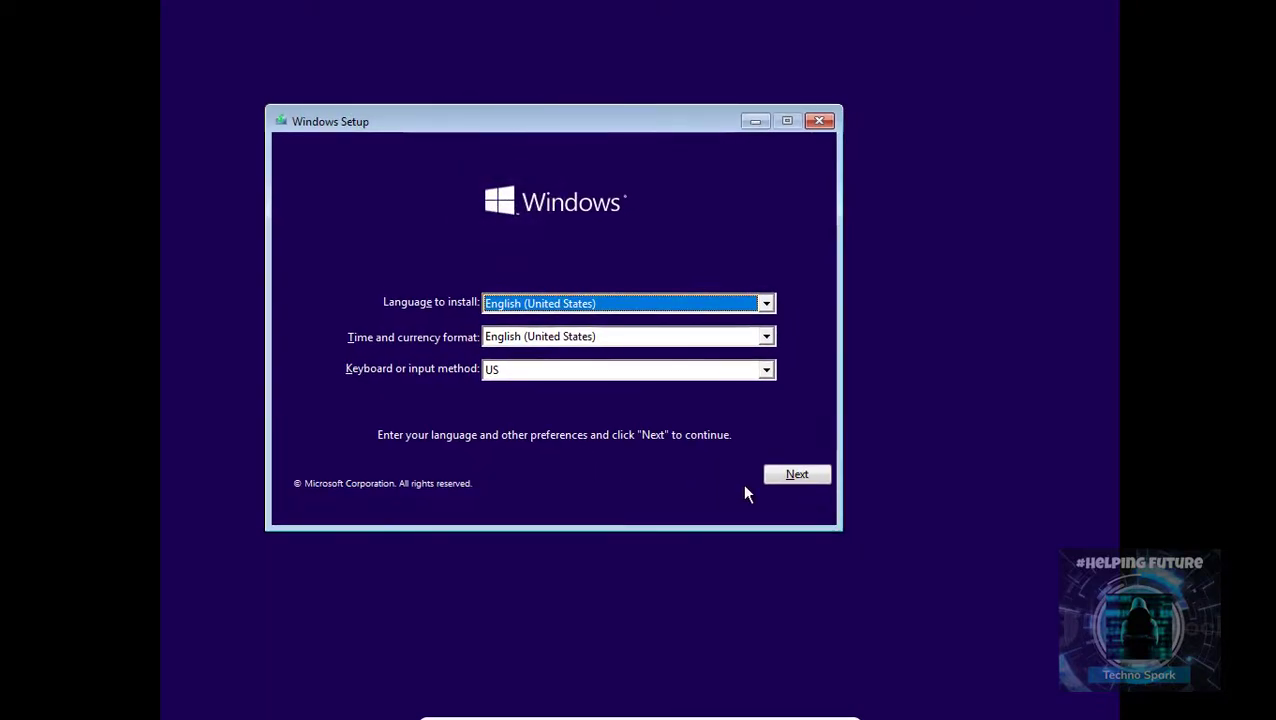
click(797, 474)
click(555, 334)
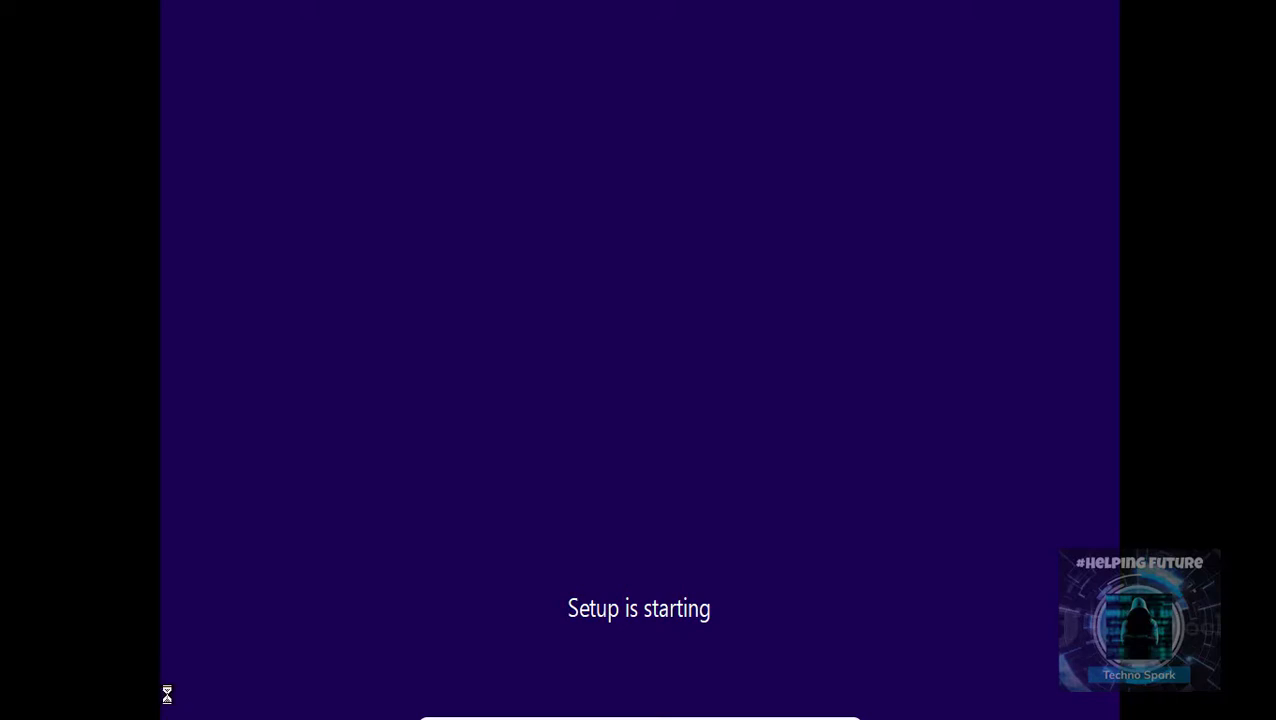
Continue without a product key and choose Windows 10 Pro as the operating system to install
mouse_move(505, 717)
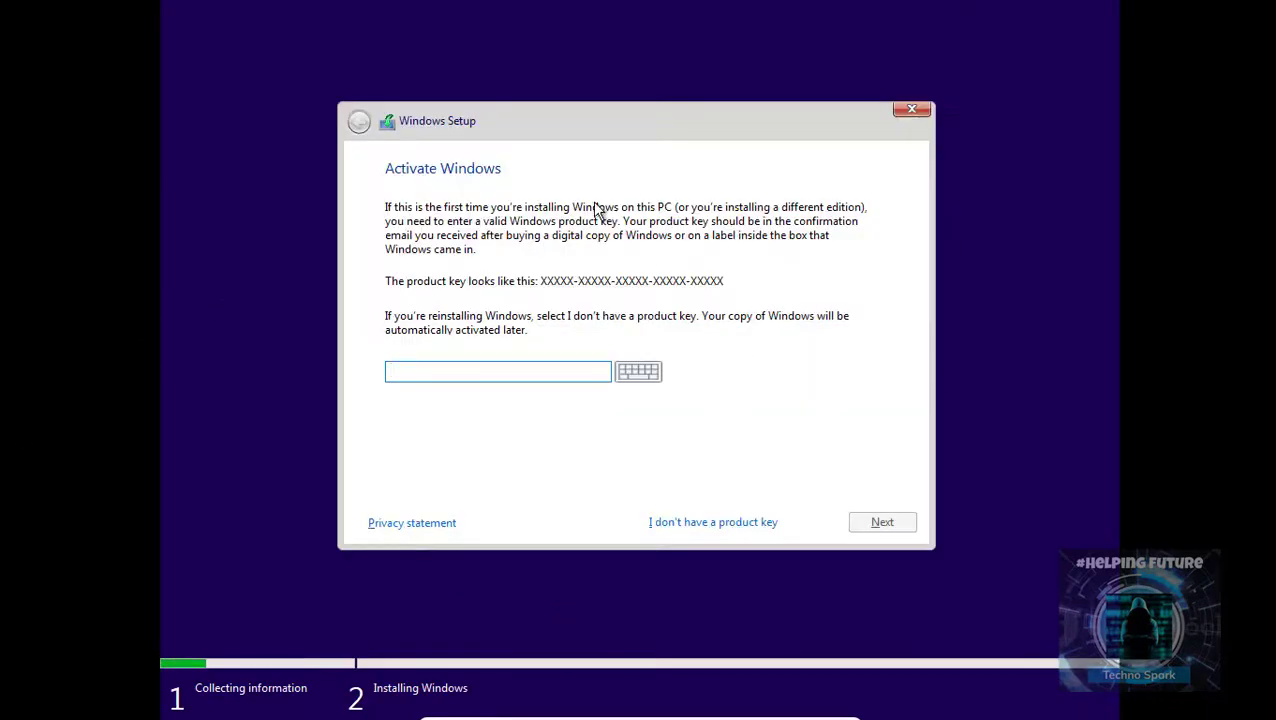
click(728, 523)
click(720, 525)
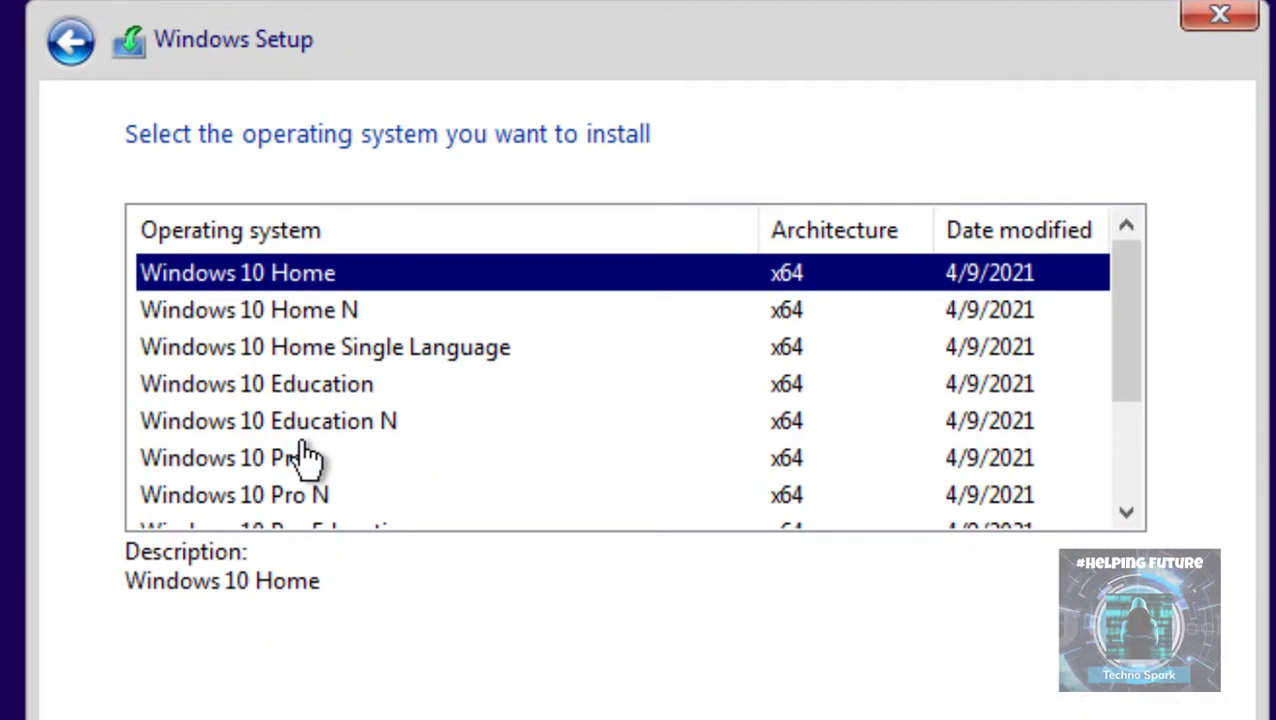
click(226, 470)
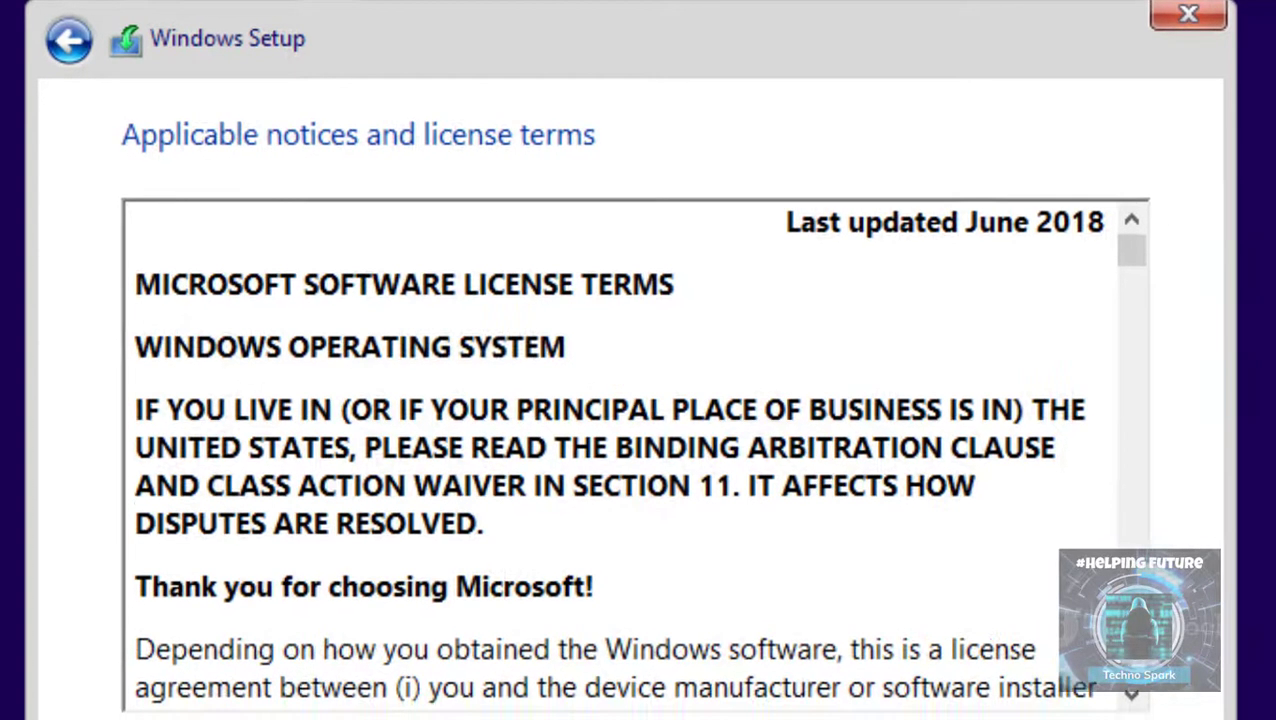
Accept the license terms and start a custom installation on Drive 0 Partition 2: Windows 10
click(165, 622)
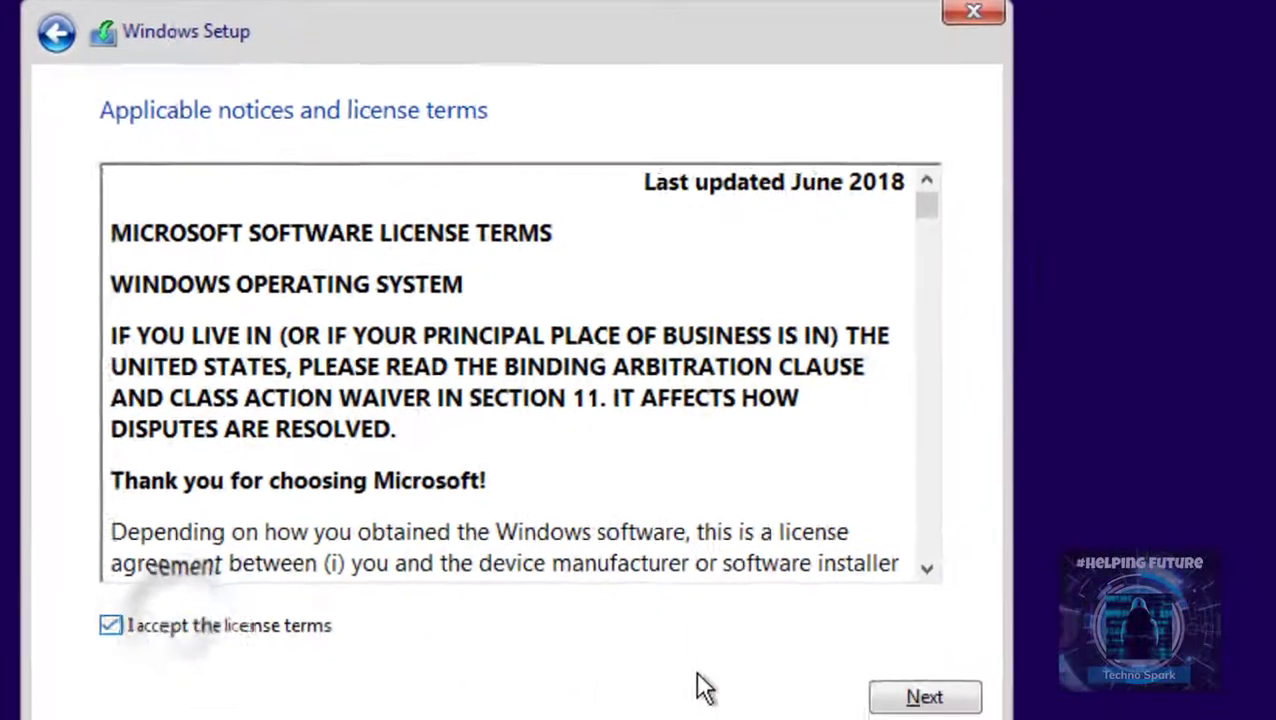
click(890, 682)
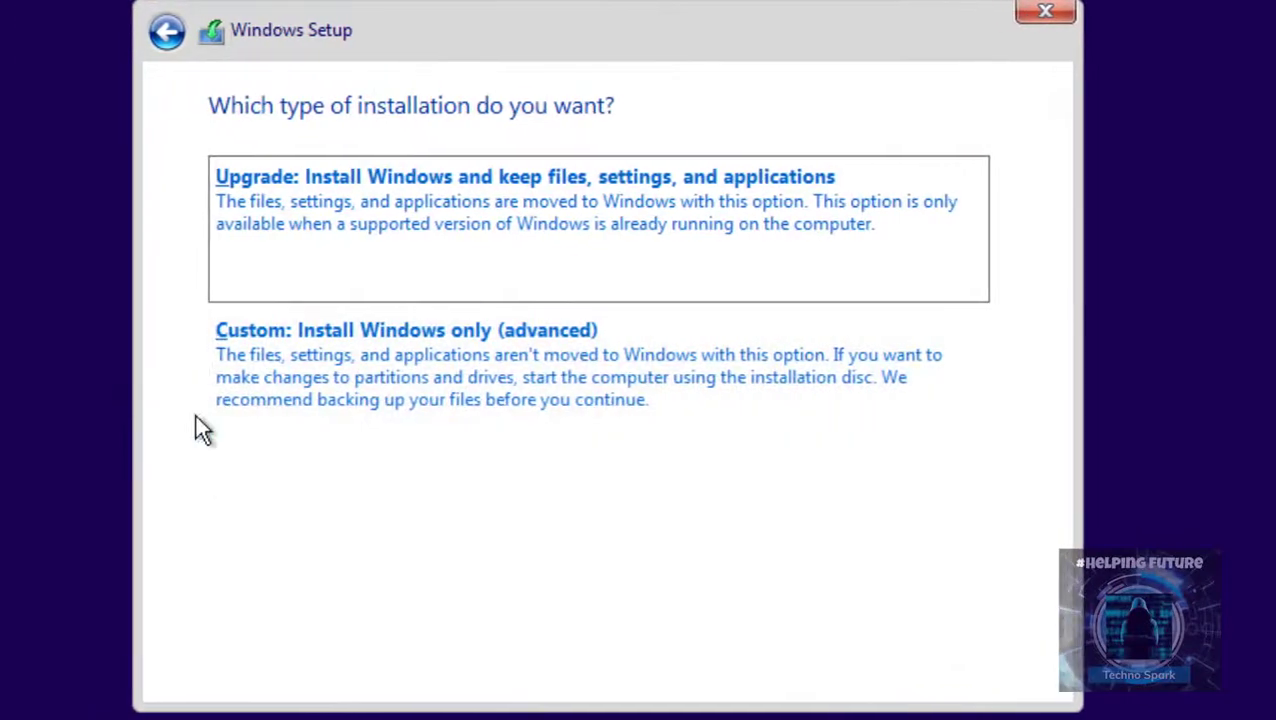
click(240, 335)
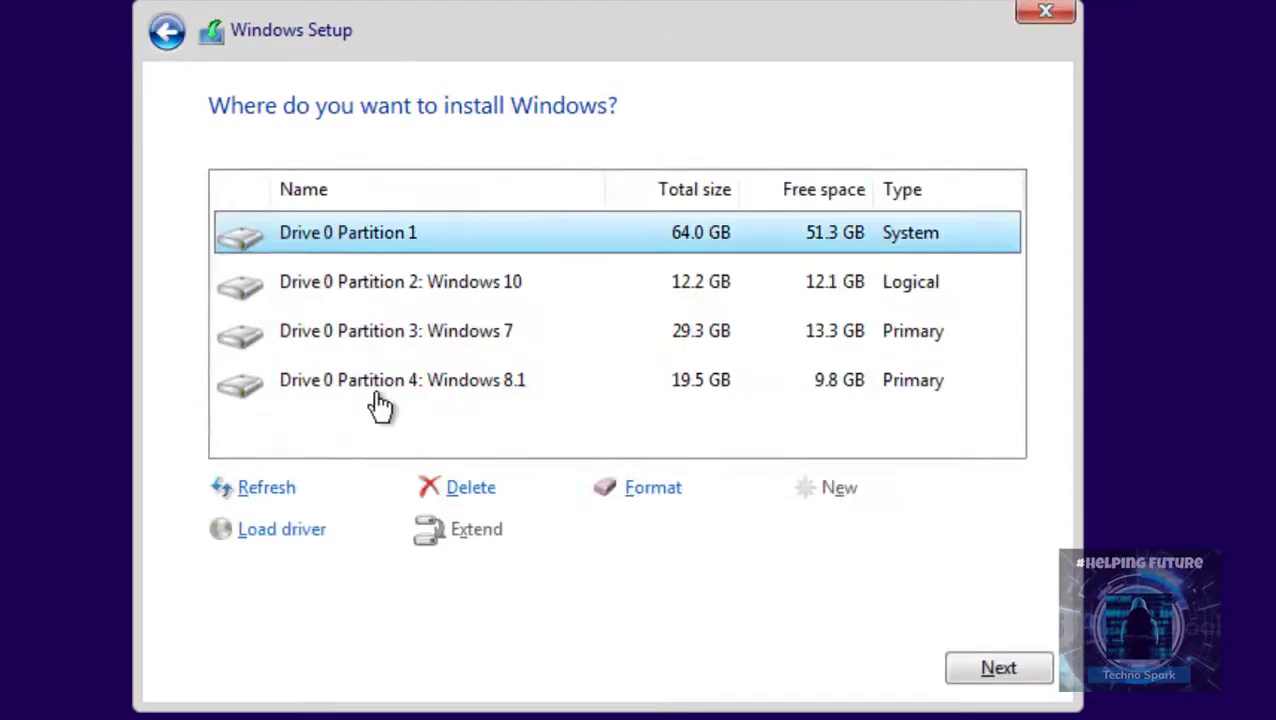
click(441, 285)
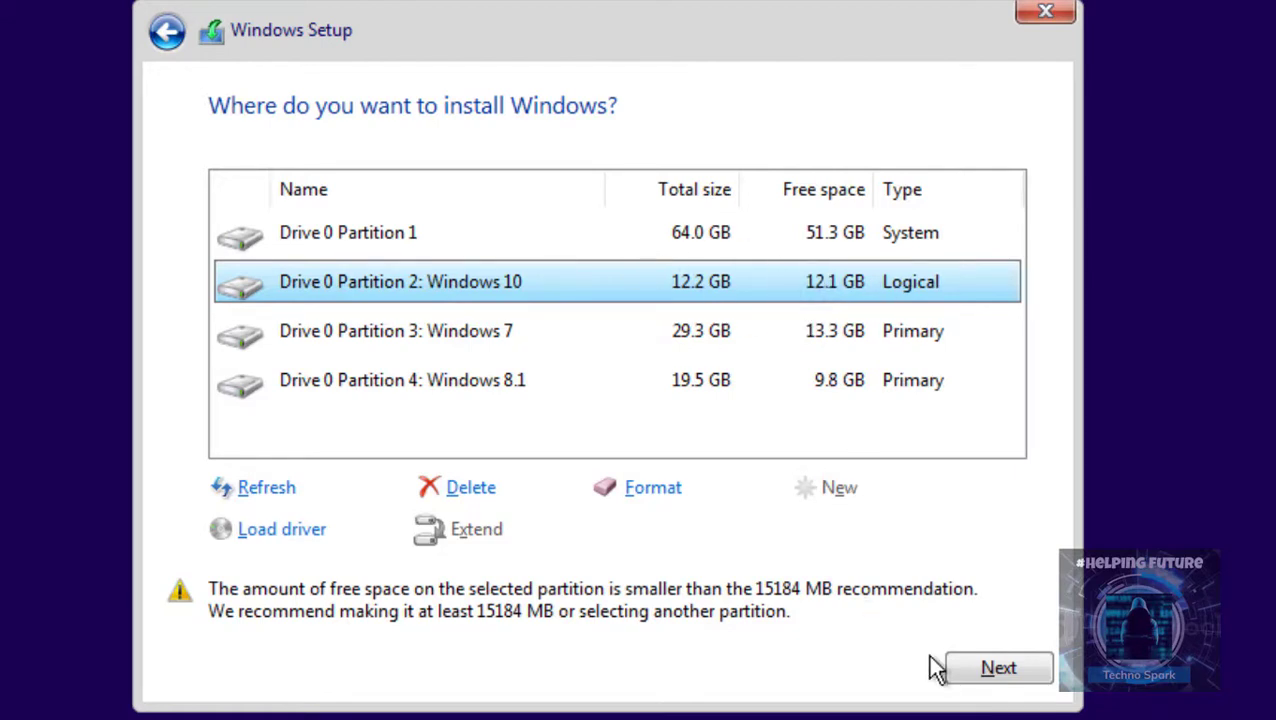
click(978, 676)
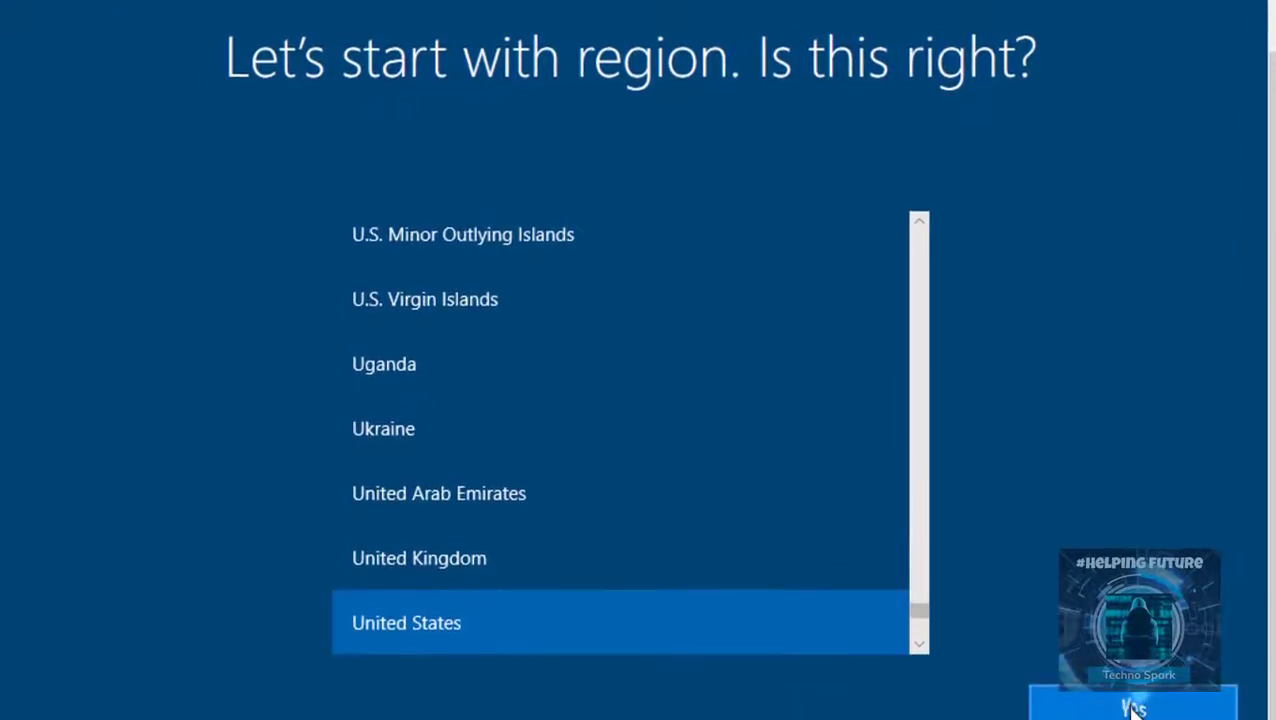
Confirm United States as the region and choose the English (India) keyboard layout
click(1133, 708)
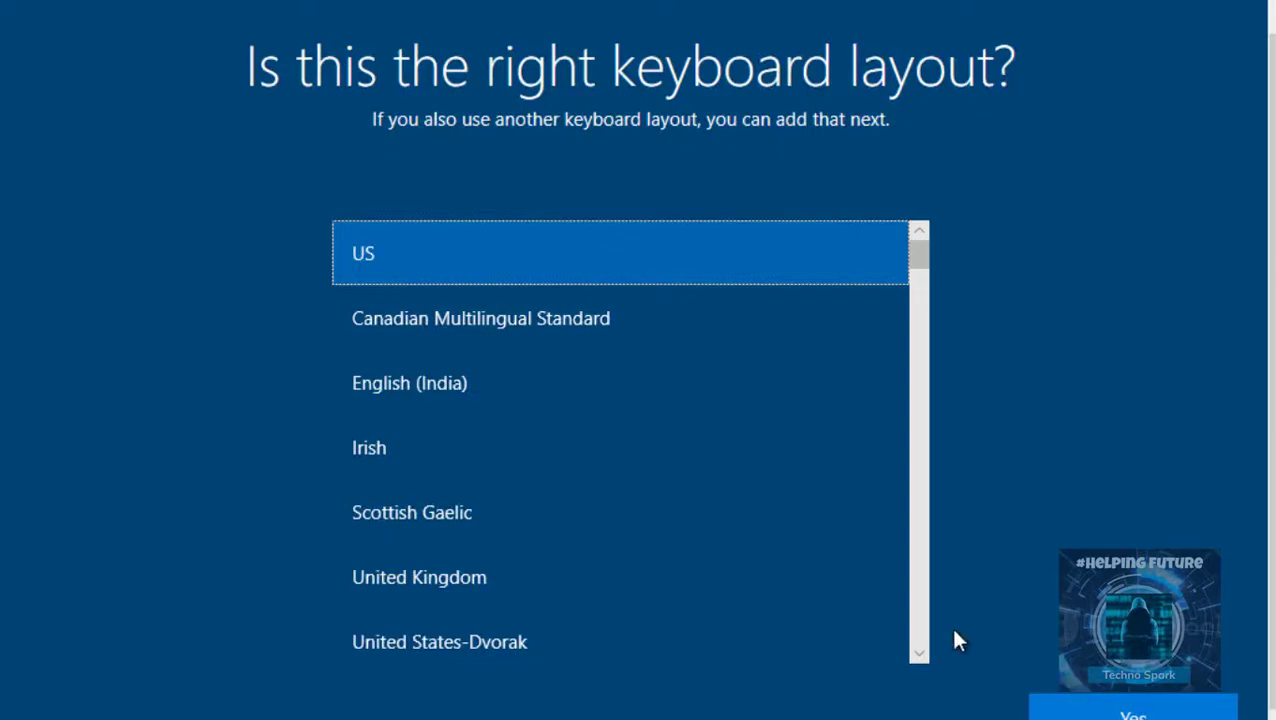
click(405, 395)
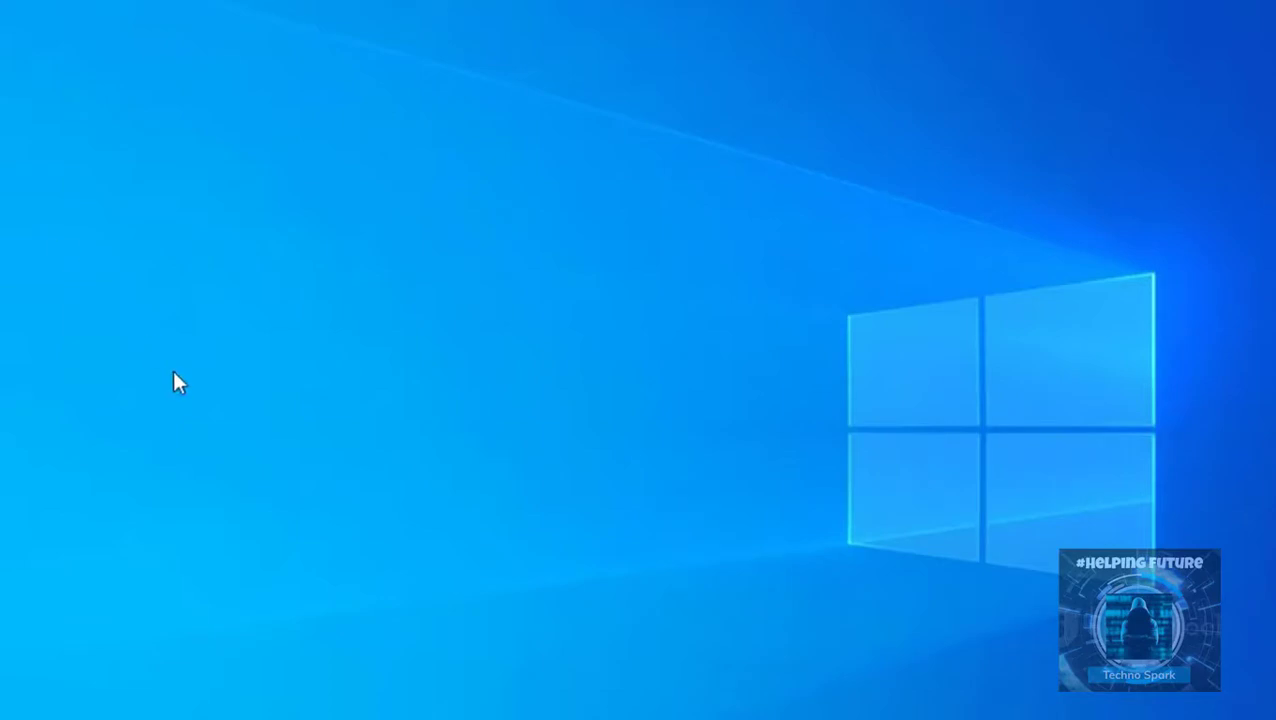
Open This PC in File Explorer on the new Windows 10 desktop and look over the operating system drives
click(527, 704)
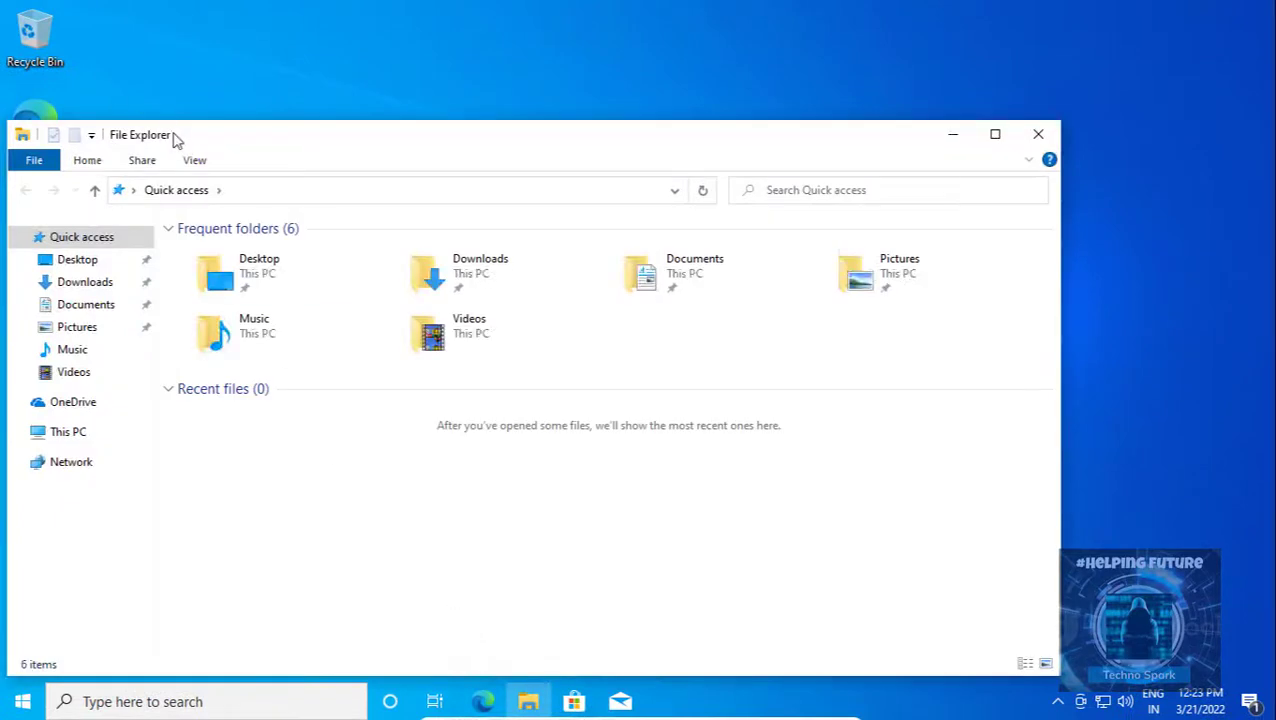
drag(175, 140, 348, 110)
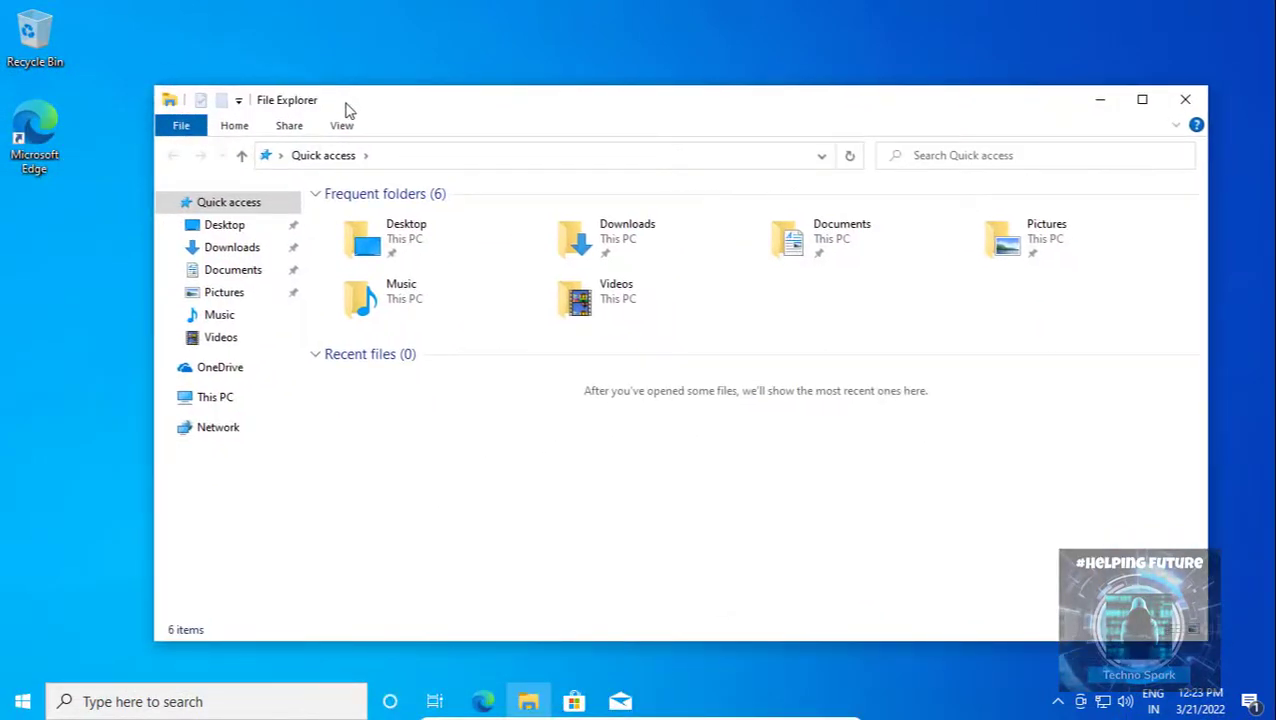
click(213, 399)
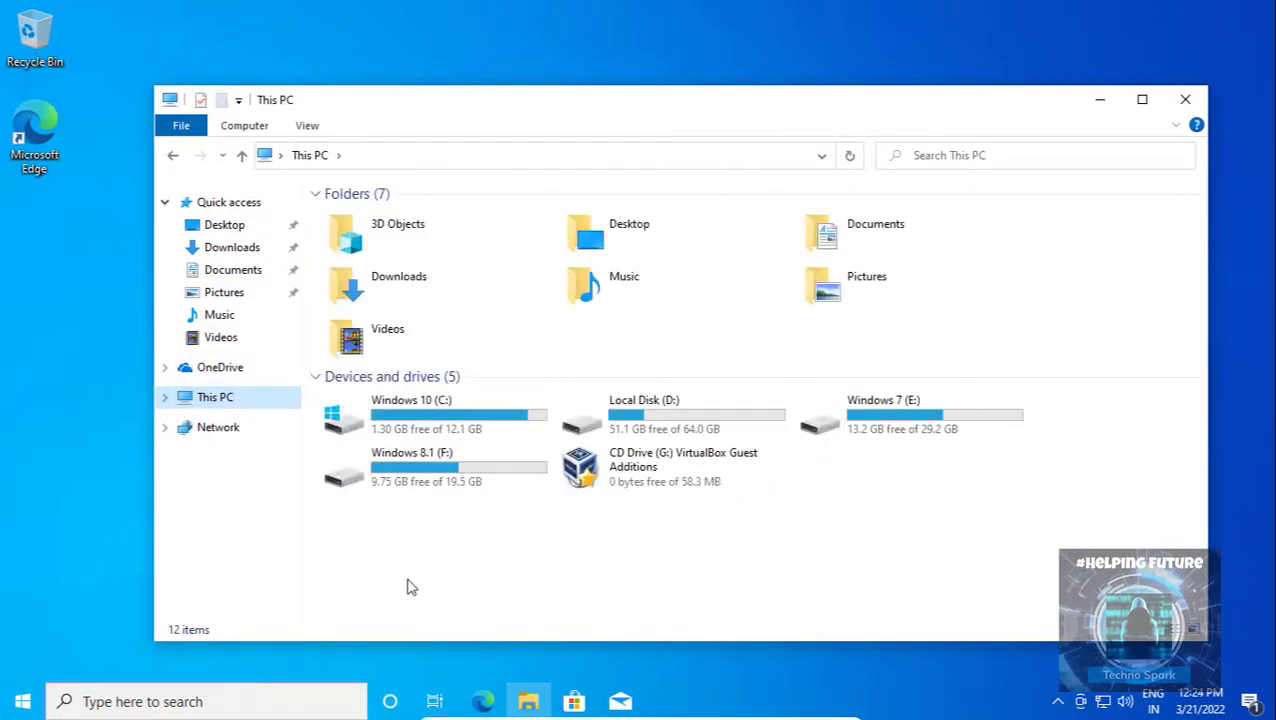
drag(410, 587, 415, 402)
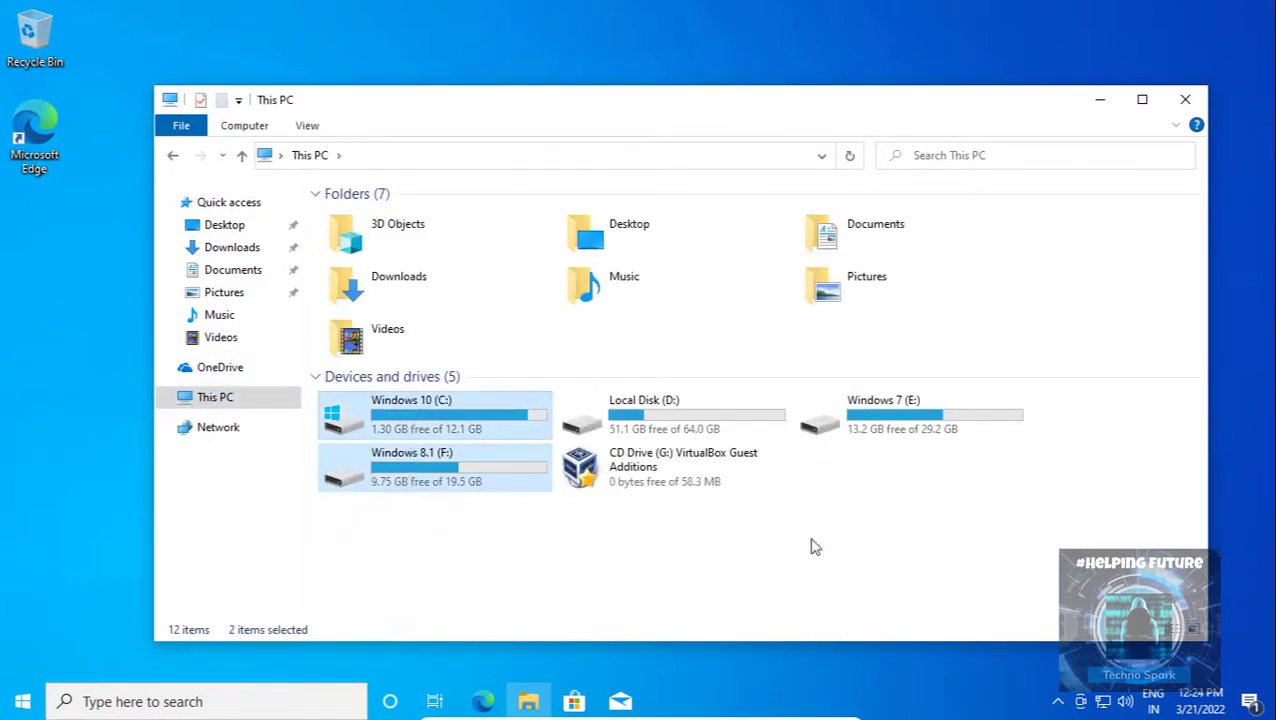
double_click(692, 404)
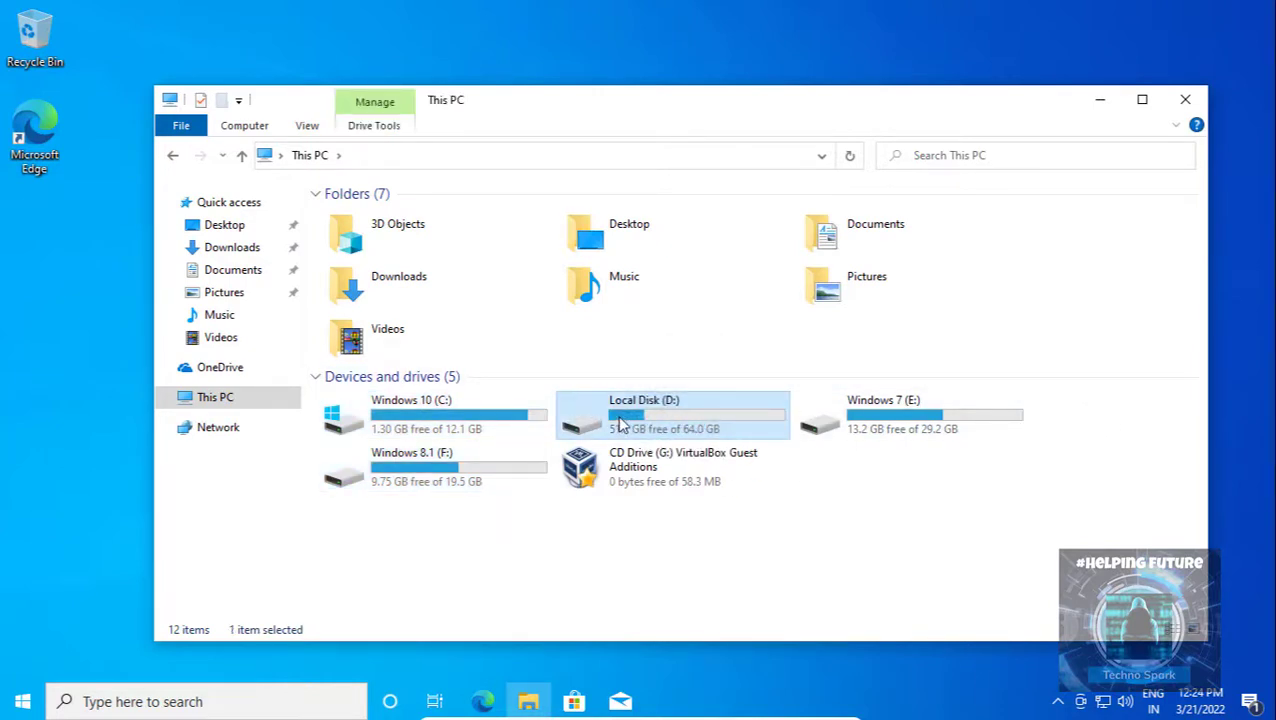
Rename the Local Disk (D:) drive to Windows Vista and grant administrator permission for the change
click(818, 361)
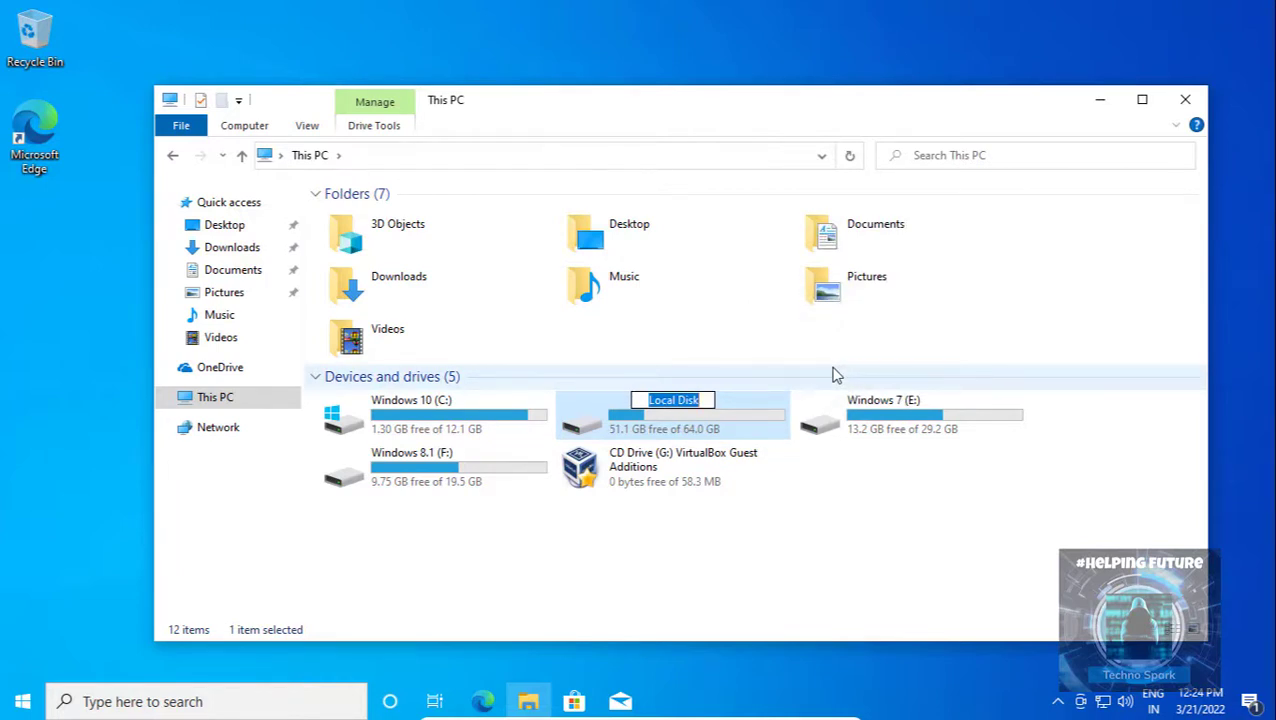
text(Wi)
key(Return)
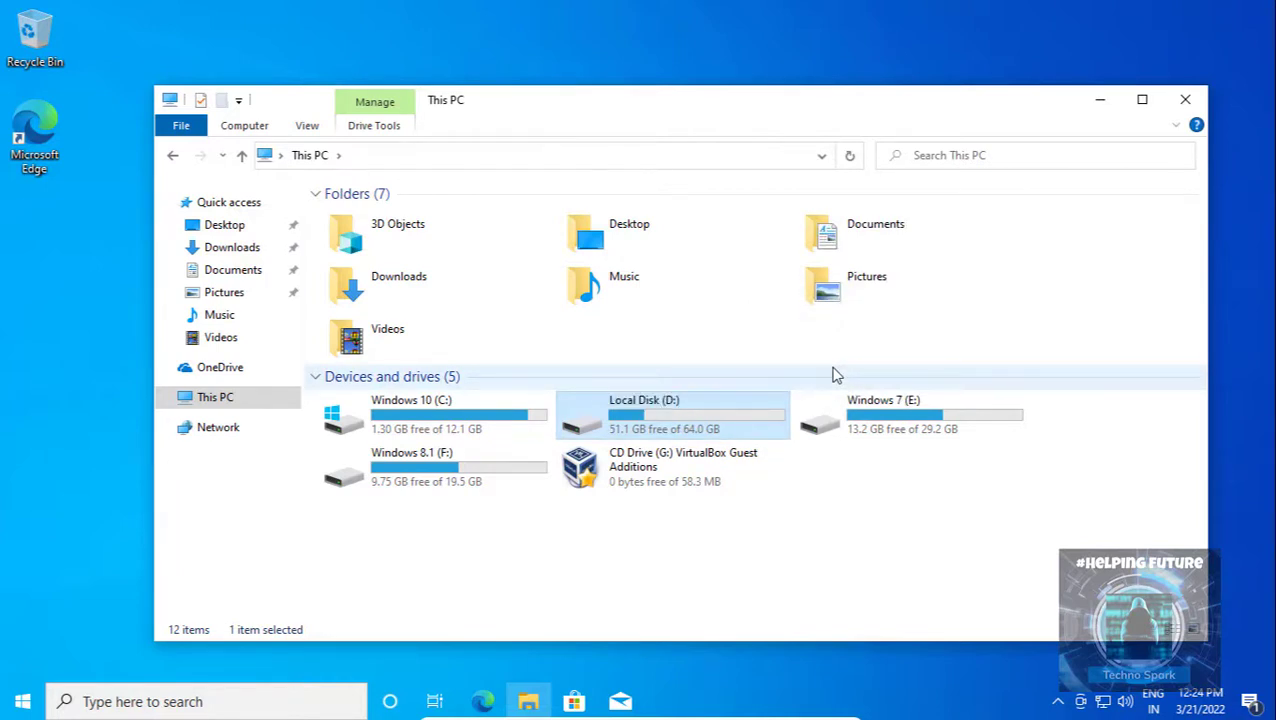
right_click(706, 405)
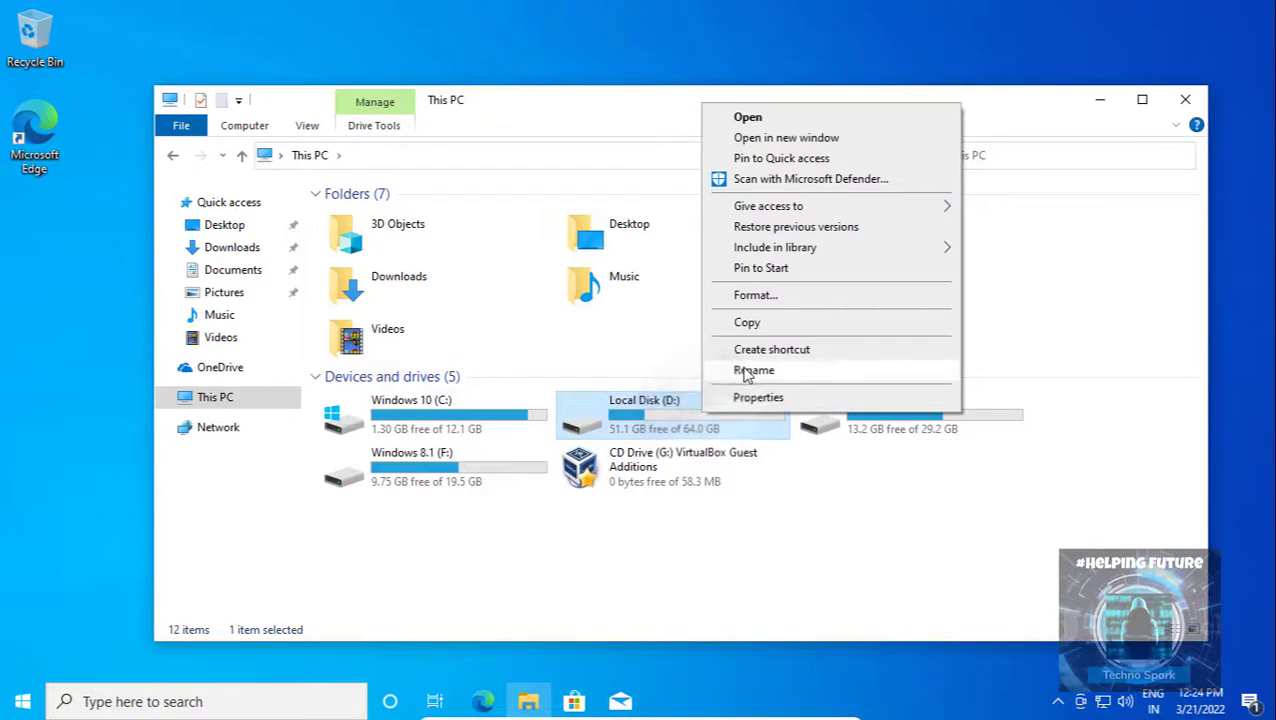
click(743, 373)
text(Windows)
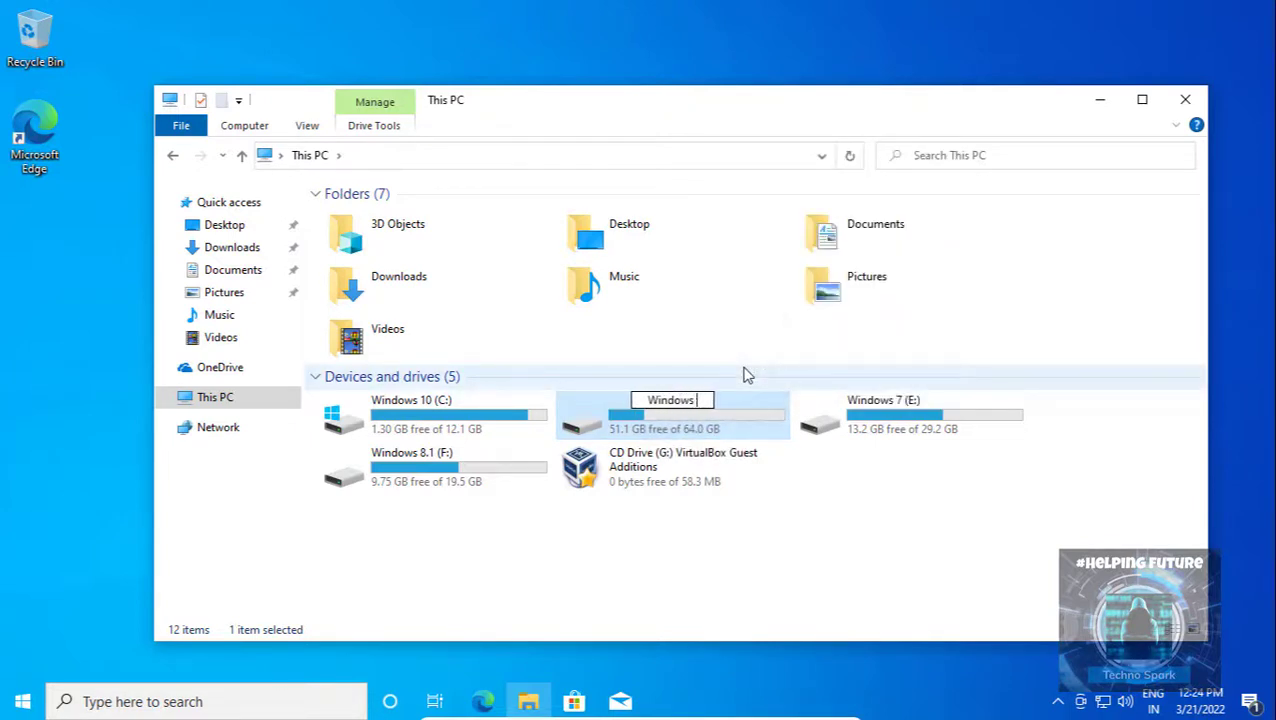
text( Vista)
key(Return)
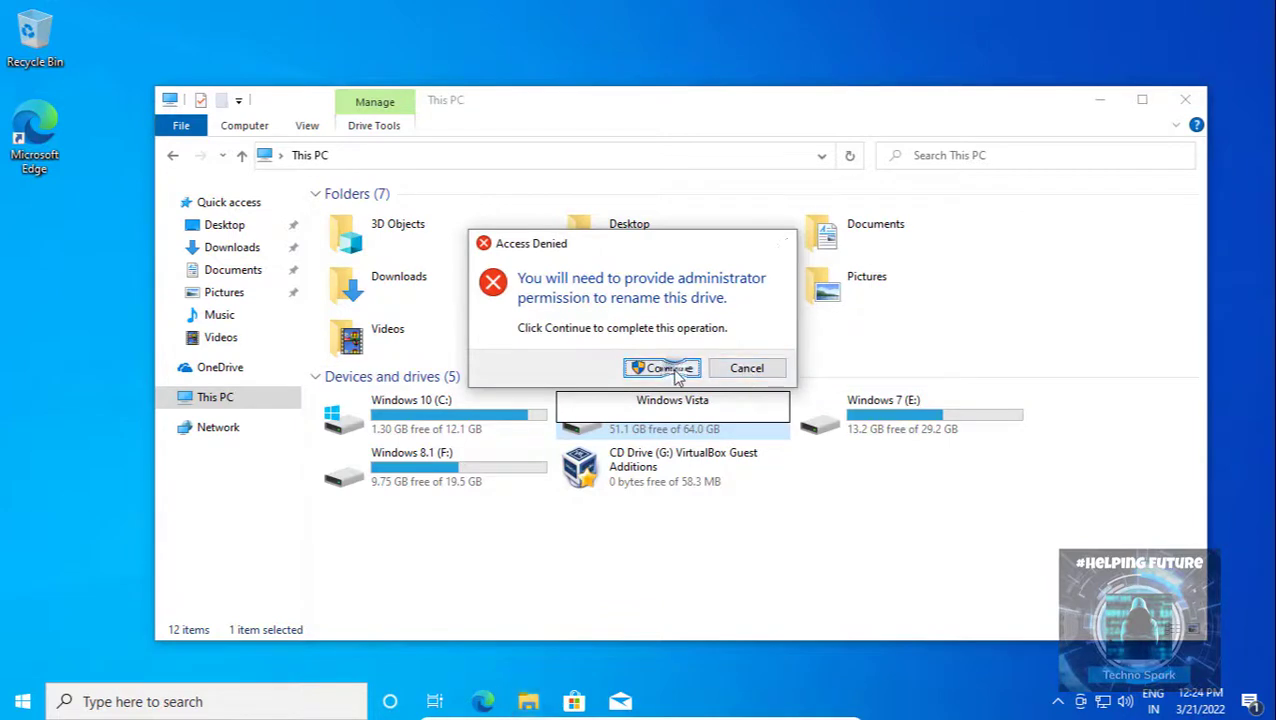
click(670, 368)
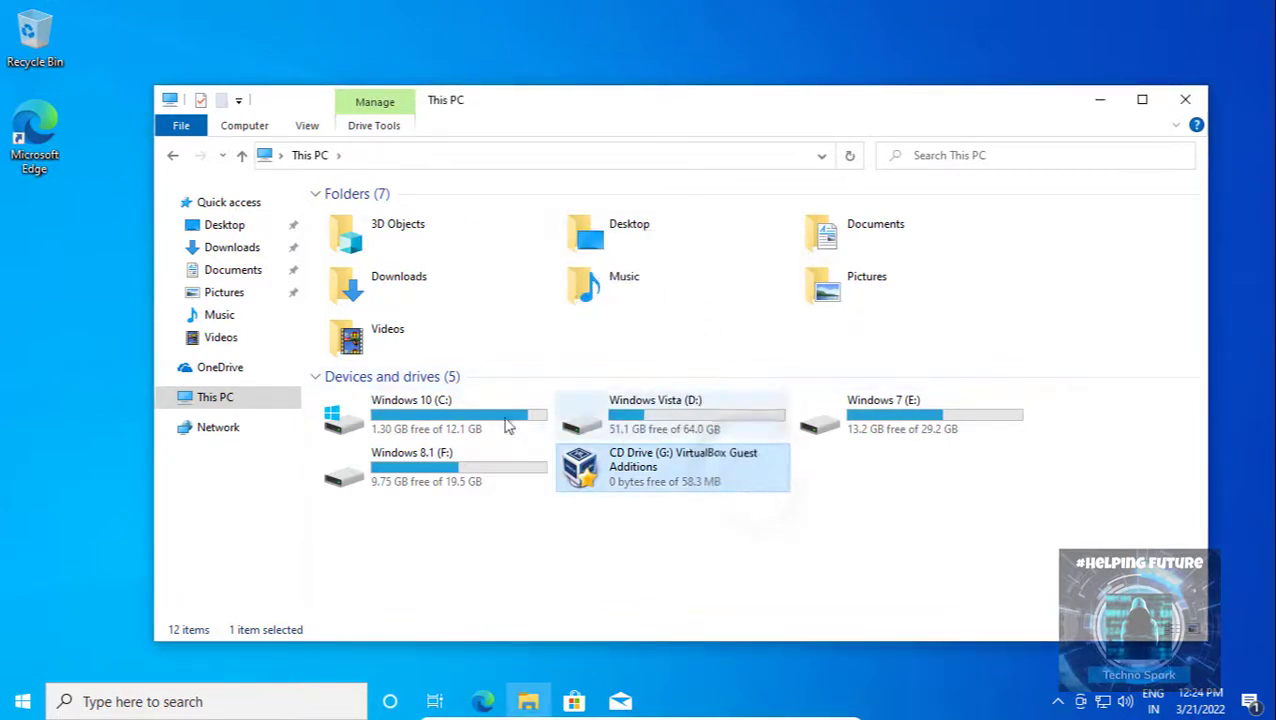
Review the labelled Windows drives in This PC and close the File Explorer window
click(664, 396)
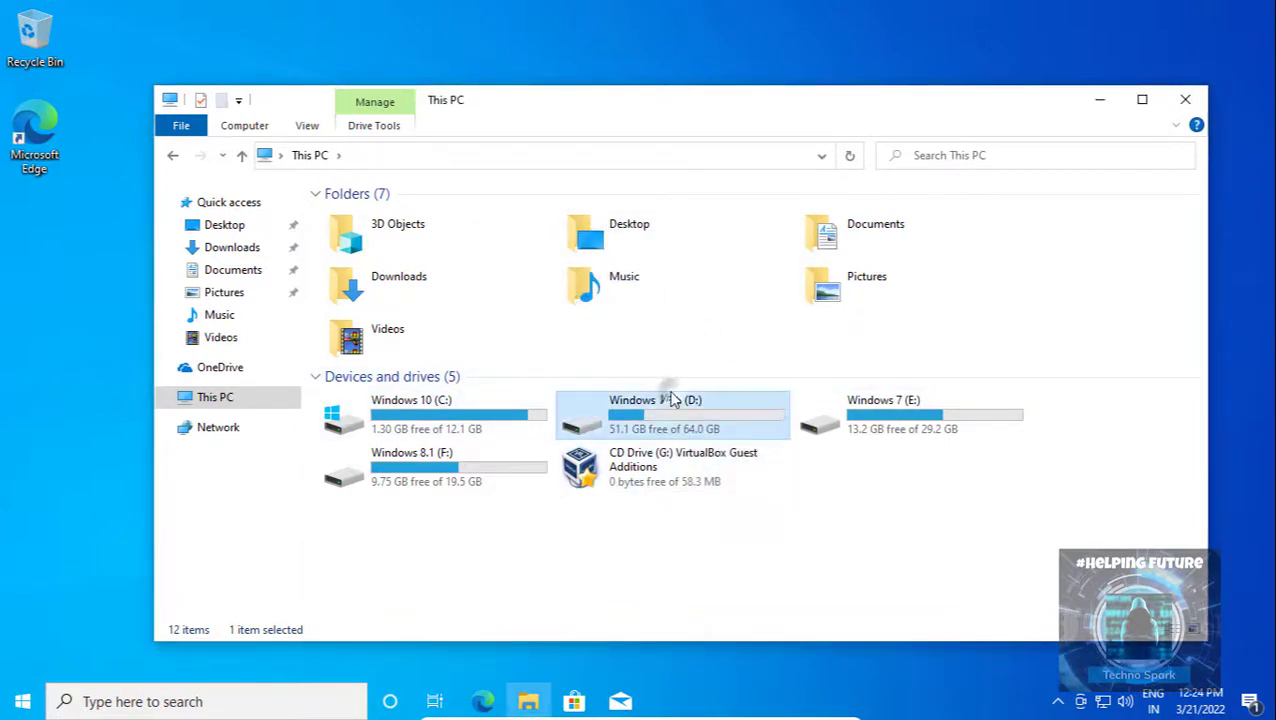
click(422, 397)
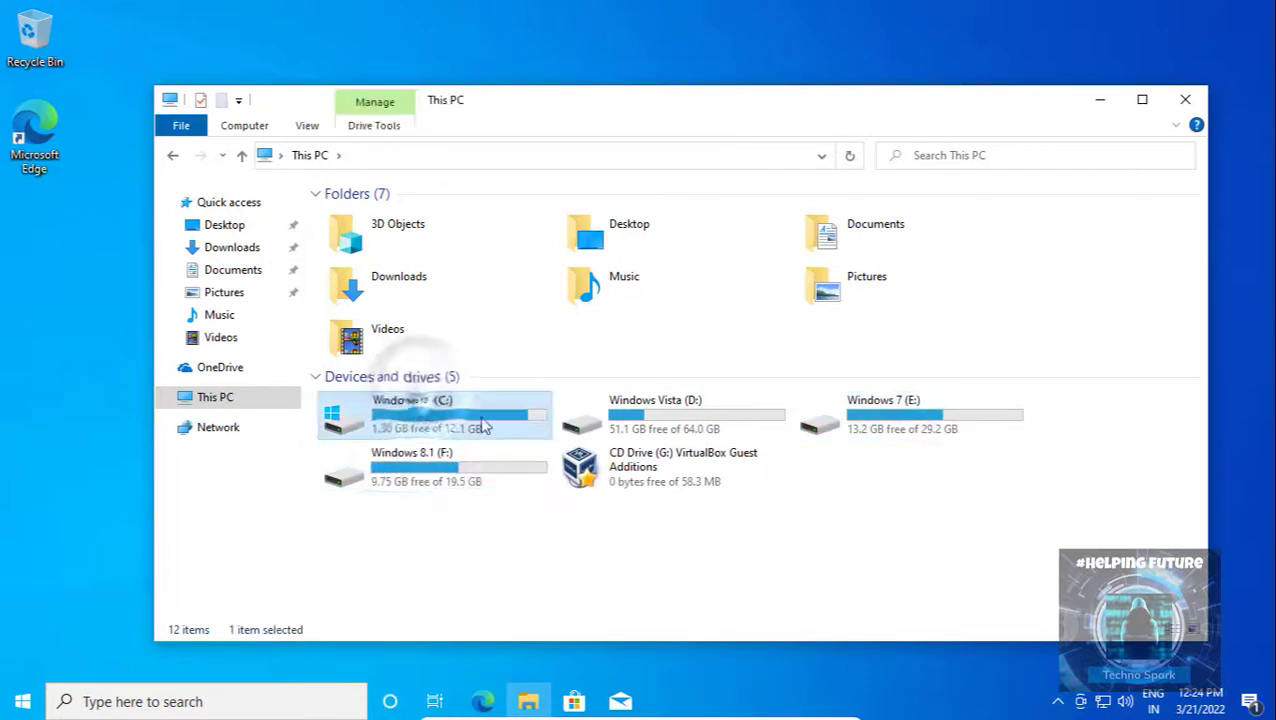
drag(943, 578, 650, 483)
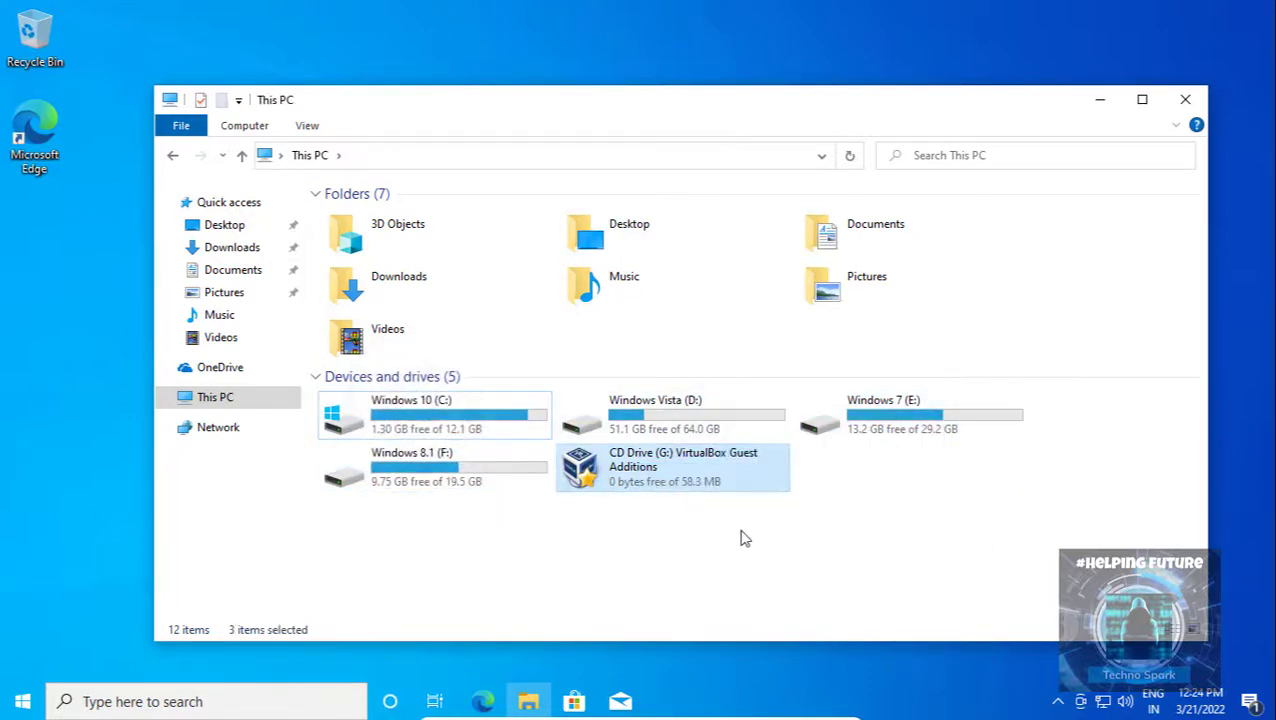
drag(390, 100, 309, 181)
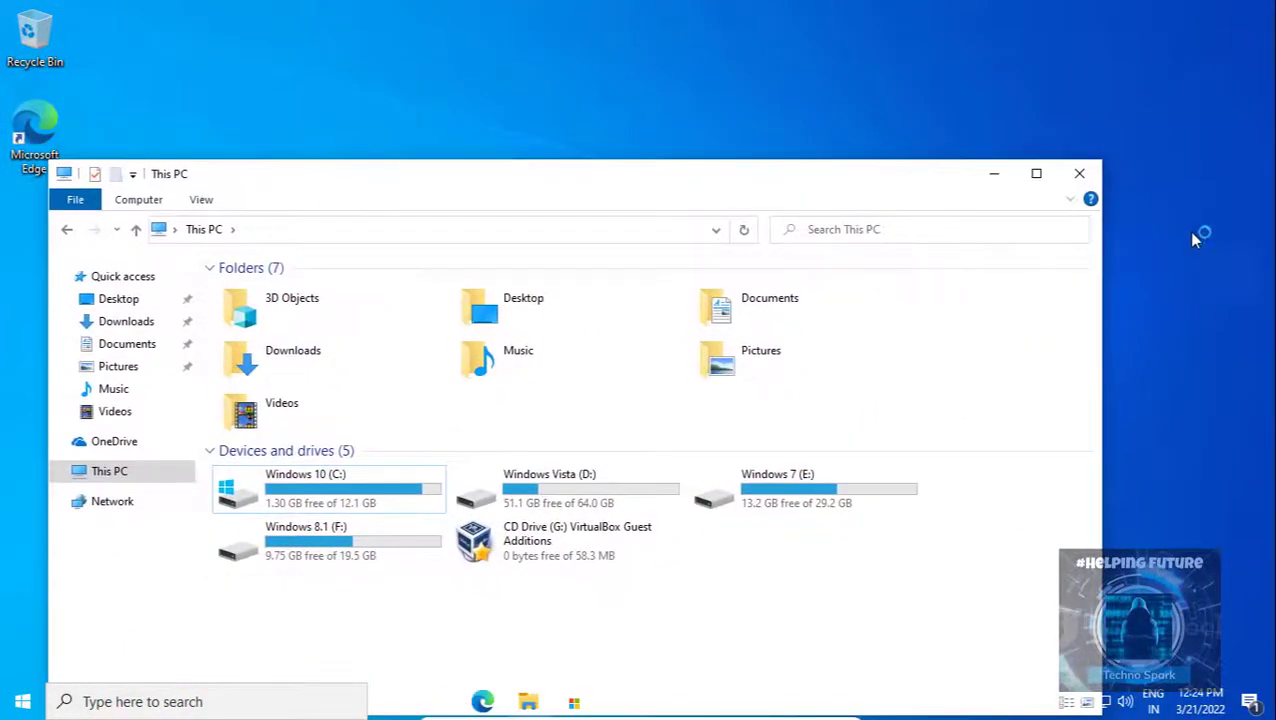
click(1084, 169)
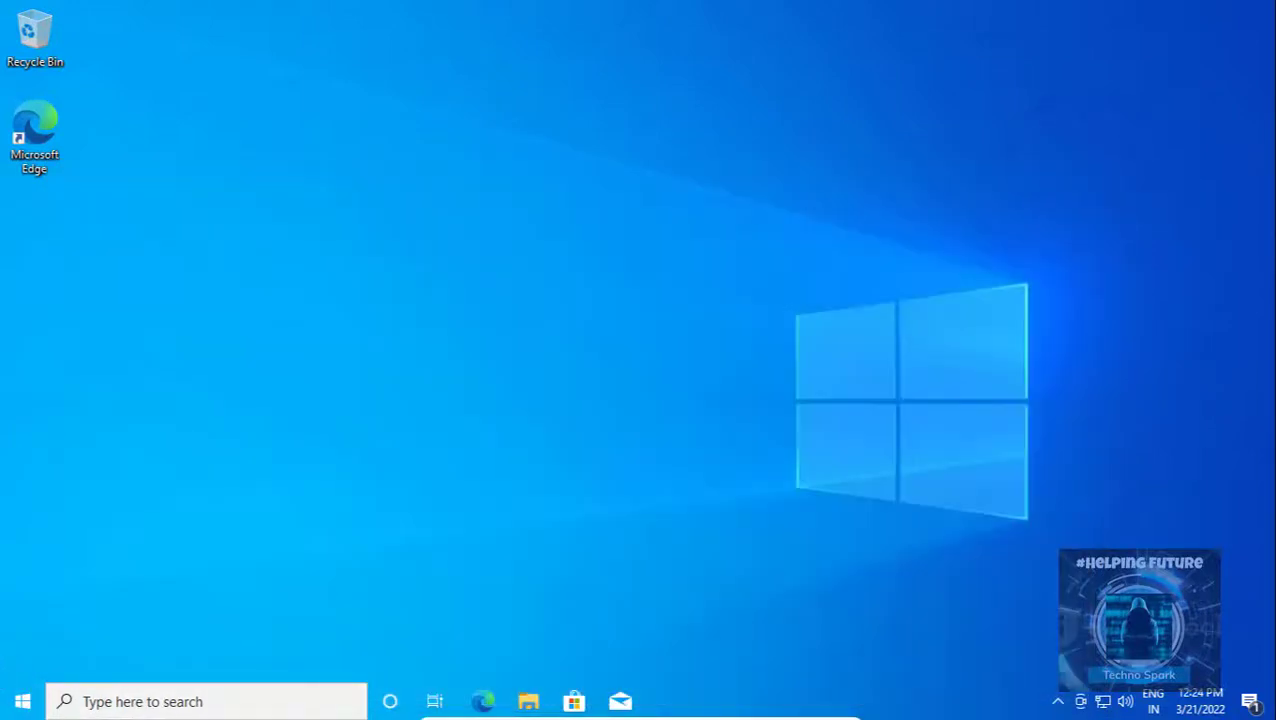
Look over the Windows 10 search pane and the Start menu's app list and tiles, and close them
mouse_move(467, 711)
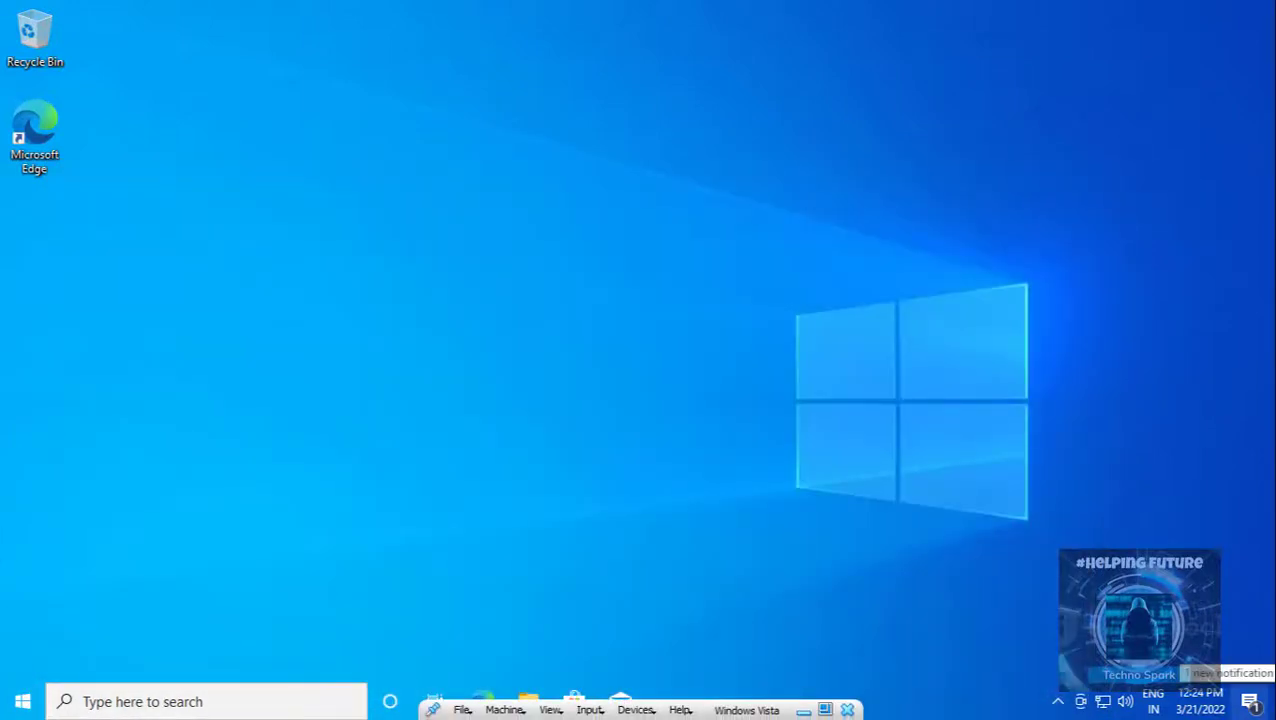
click(1058, 701)
click(100, 700)
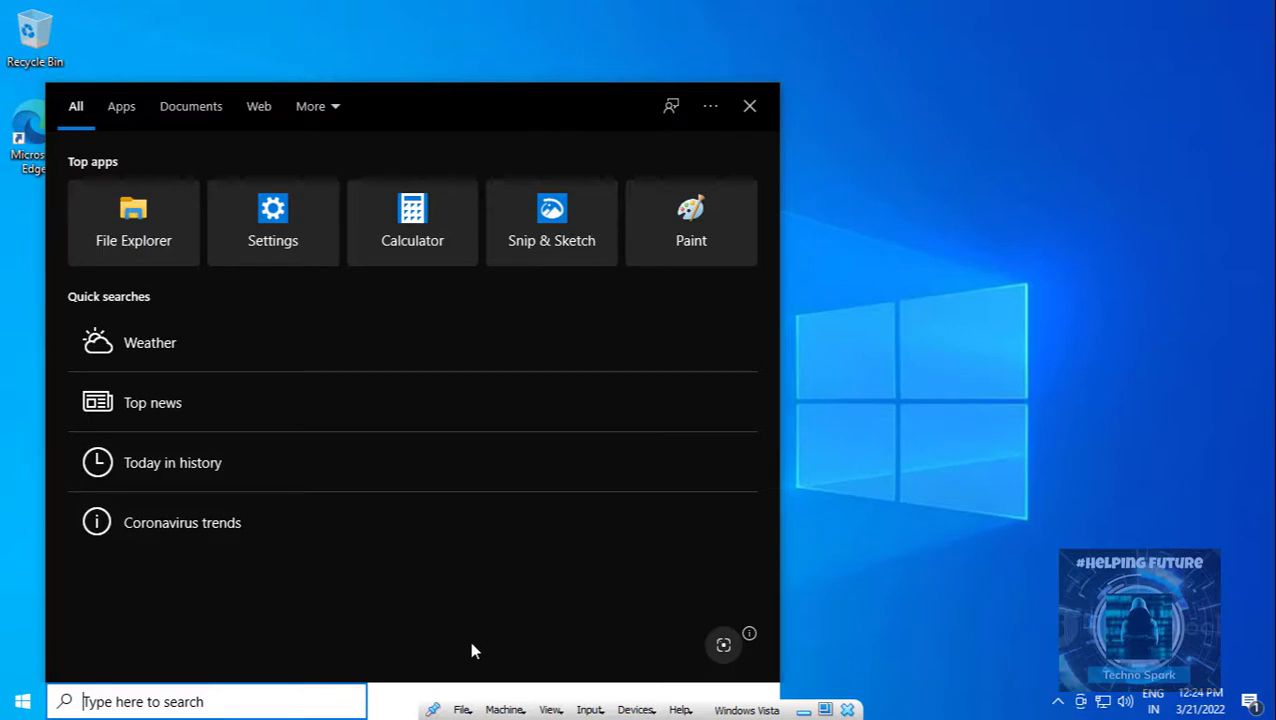
click(1148, 400)
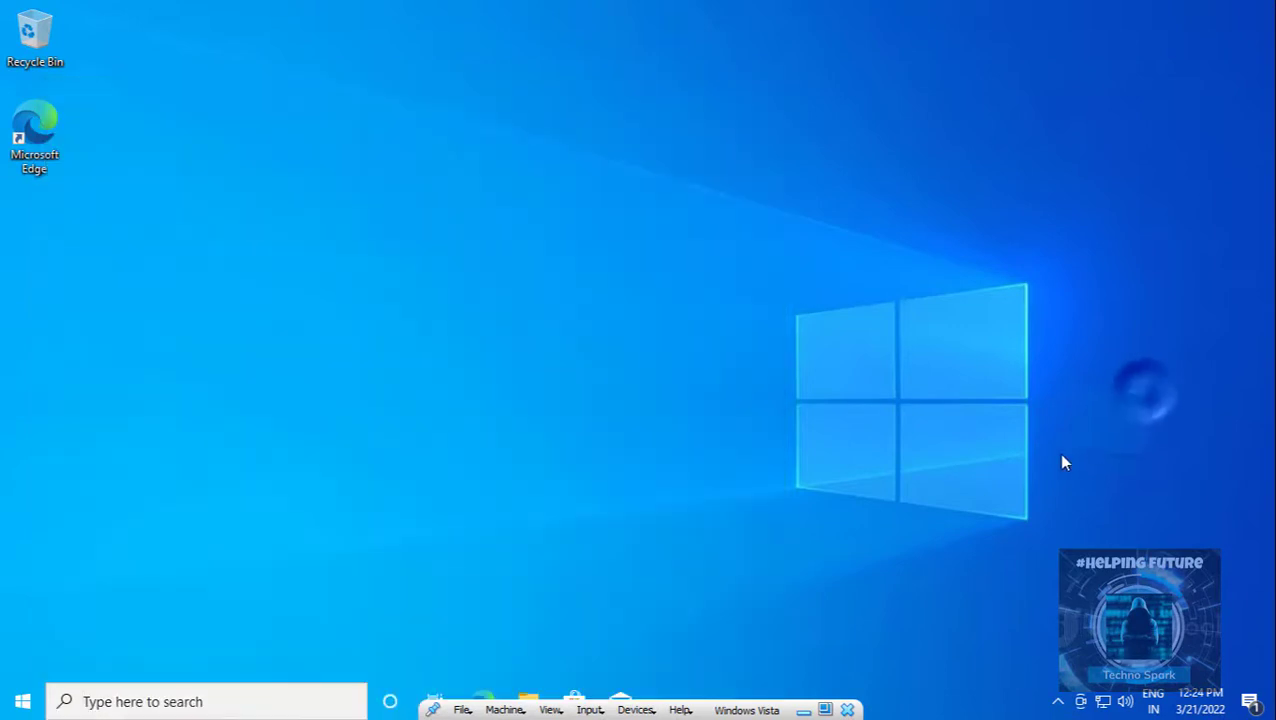
click(6, 704)
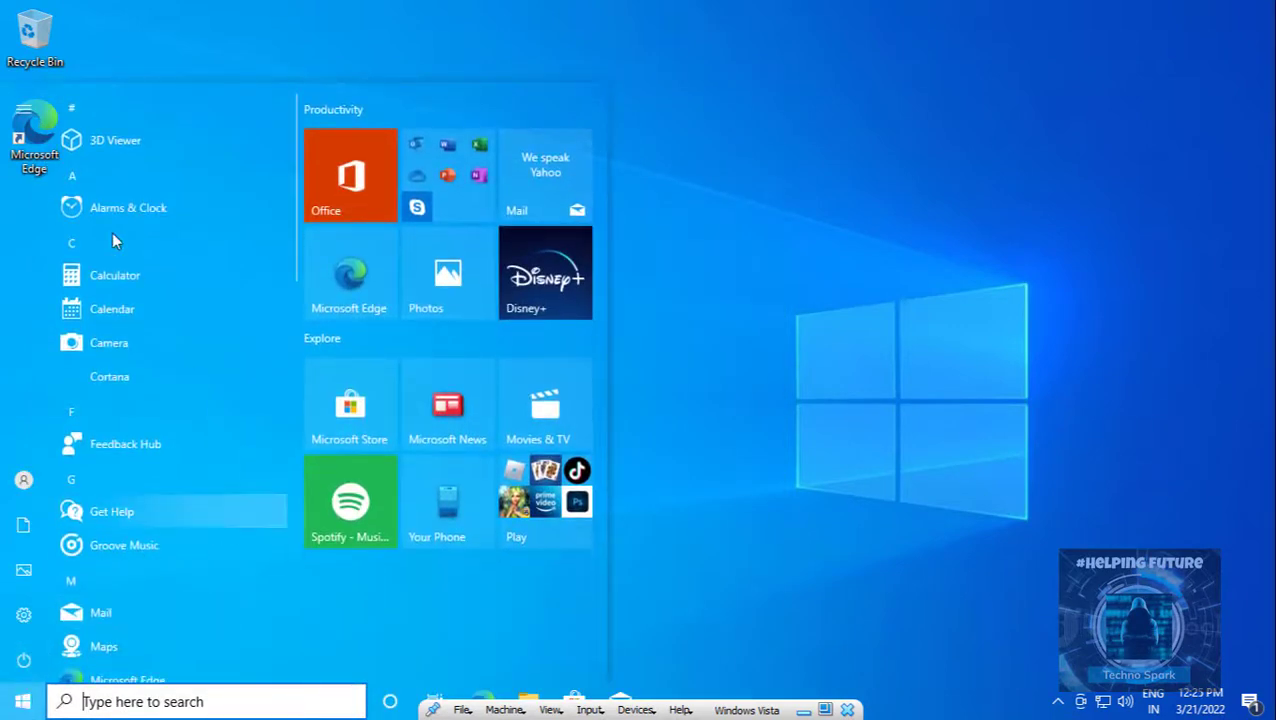
mouse_move(18, 118)
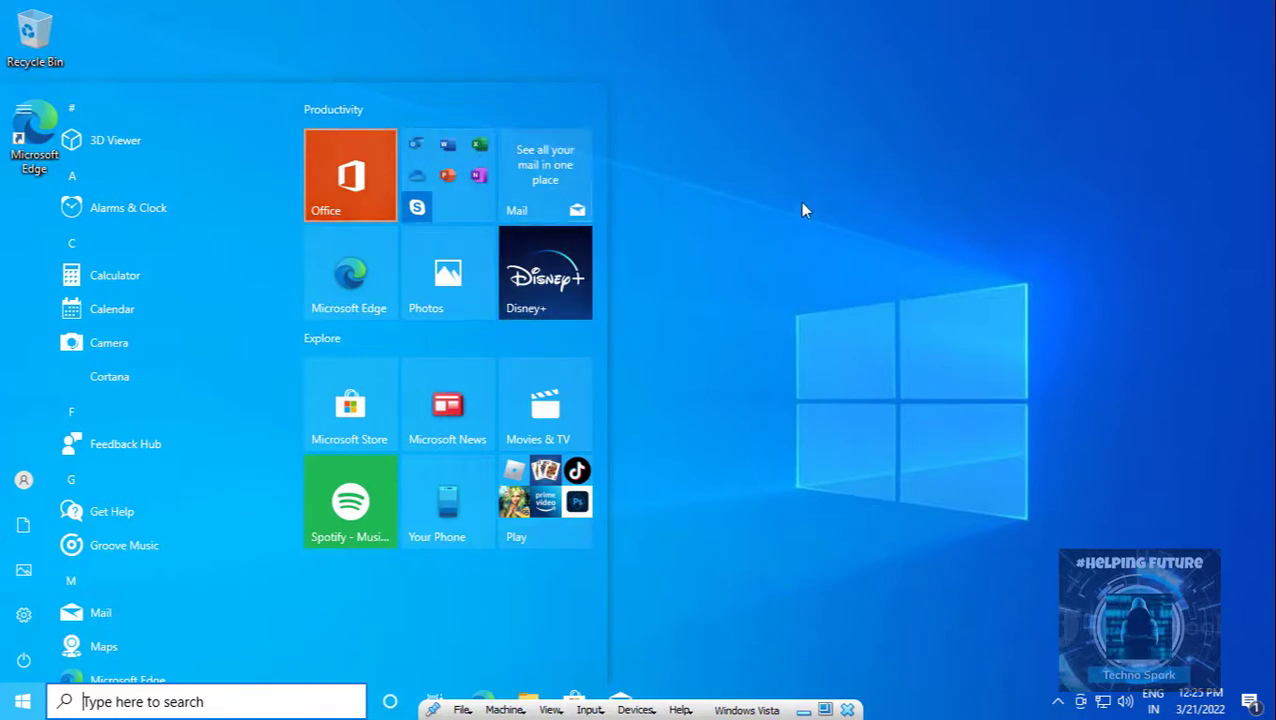
click(810, 240)
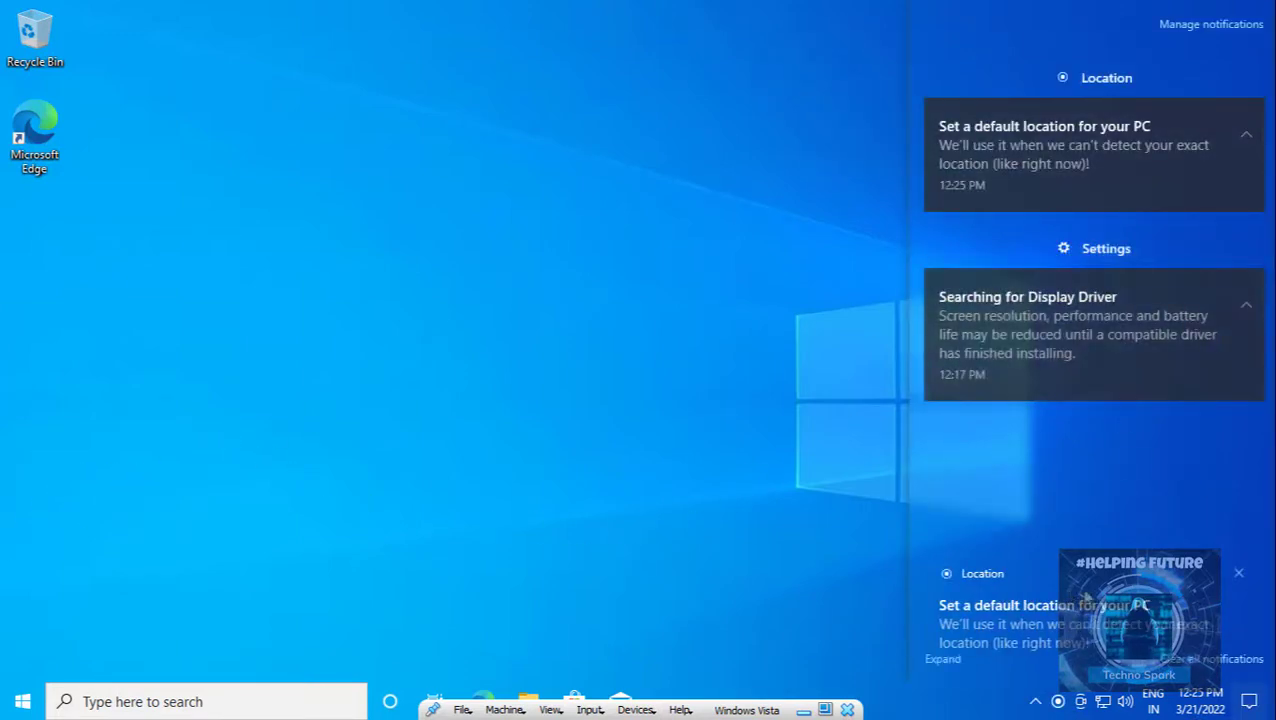
Dismiss the default location and display driver notifications, expand the quick actions to view them, and close the notification center
click(897, 577)
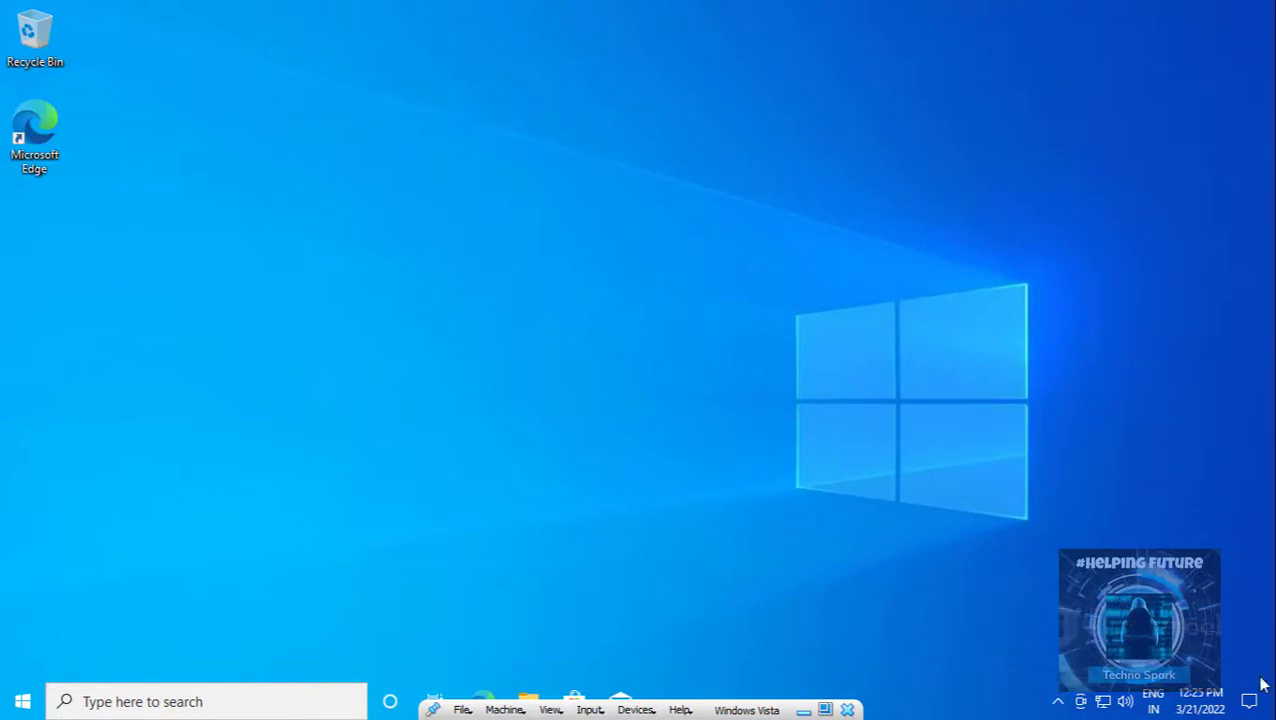
click(1250, 700)
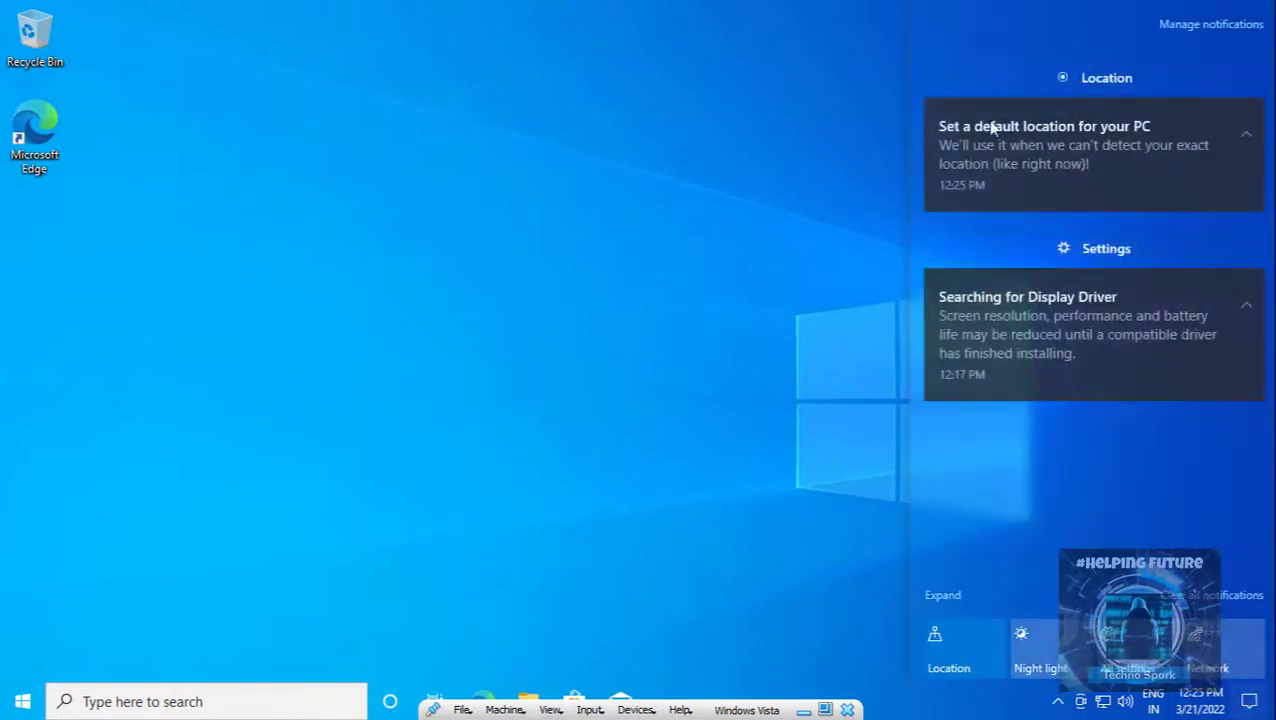
drag(983, 202, 1259, 162)
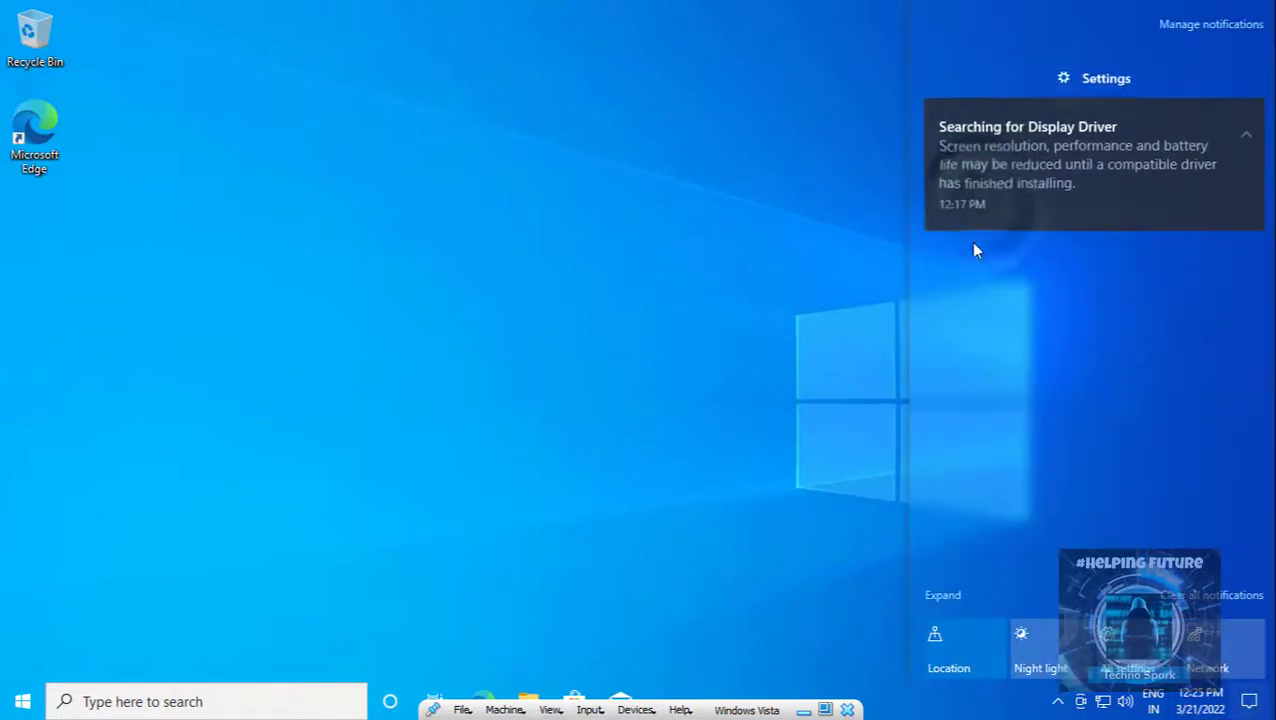
drag(994, 185, 1271, 165)
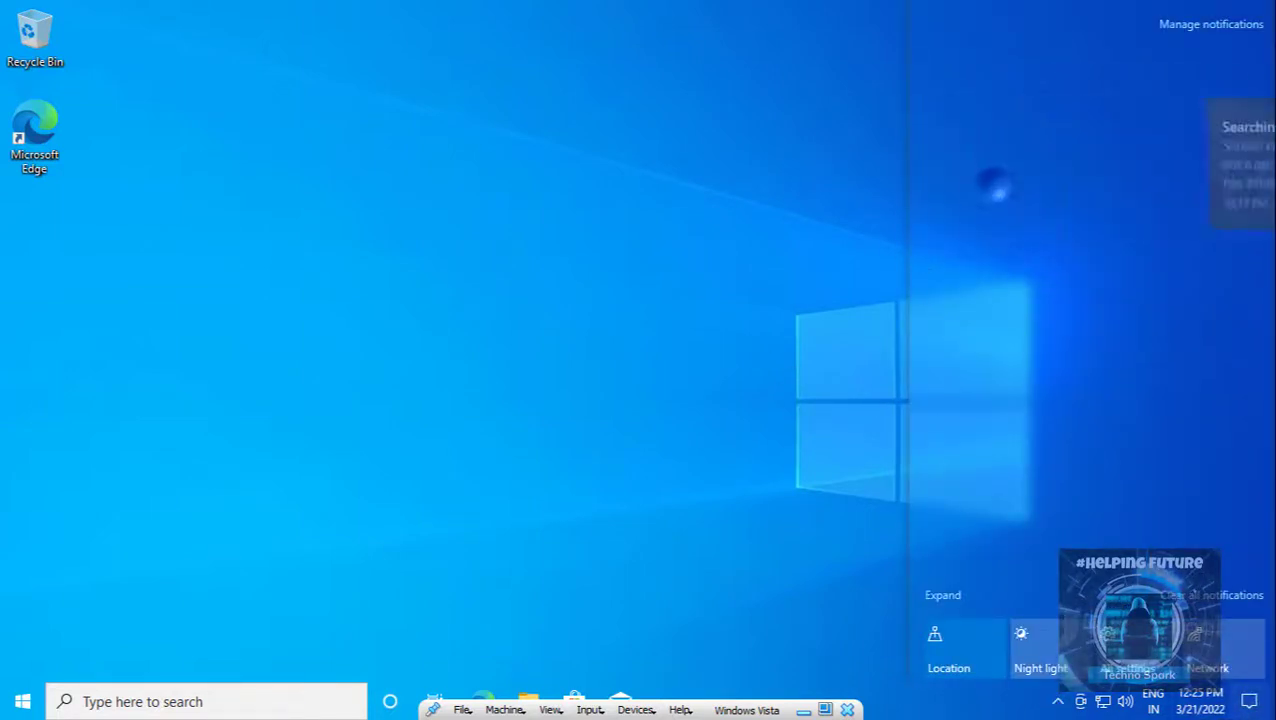
click(941, 596)
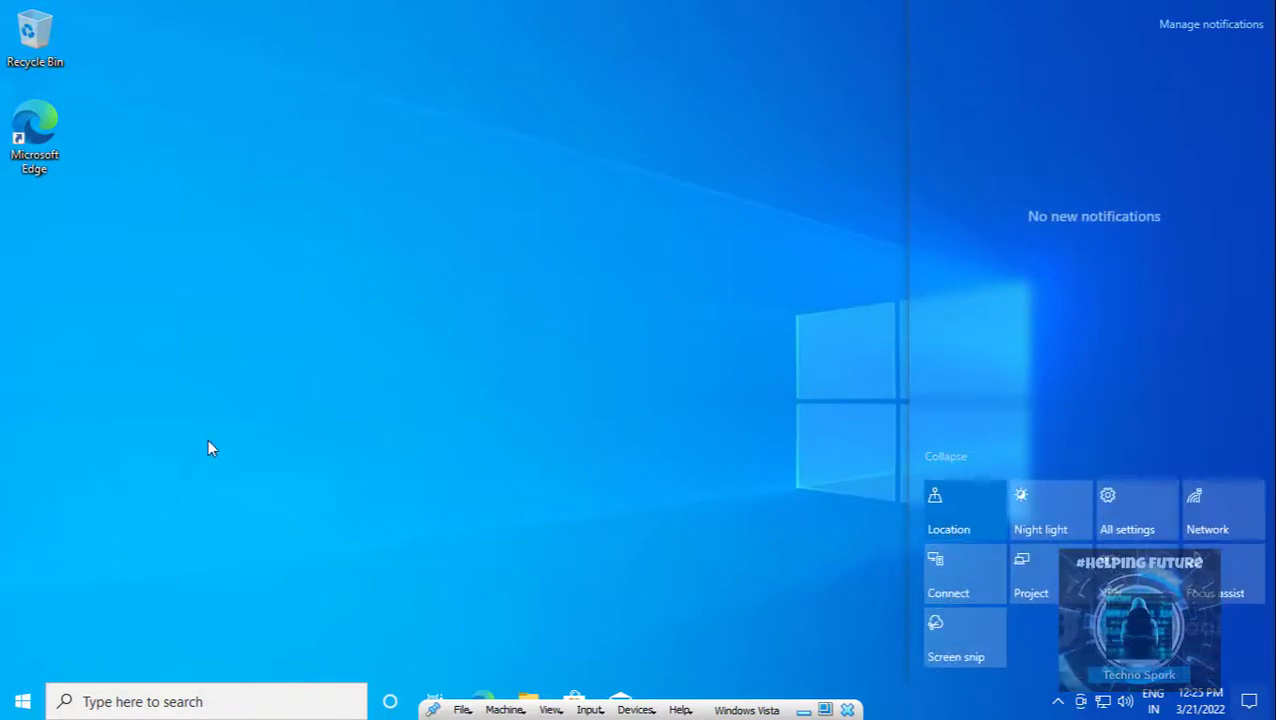
click(800, 236)
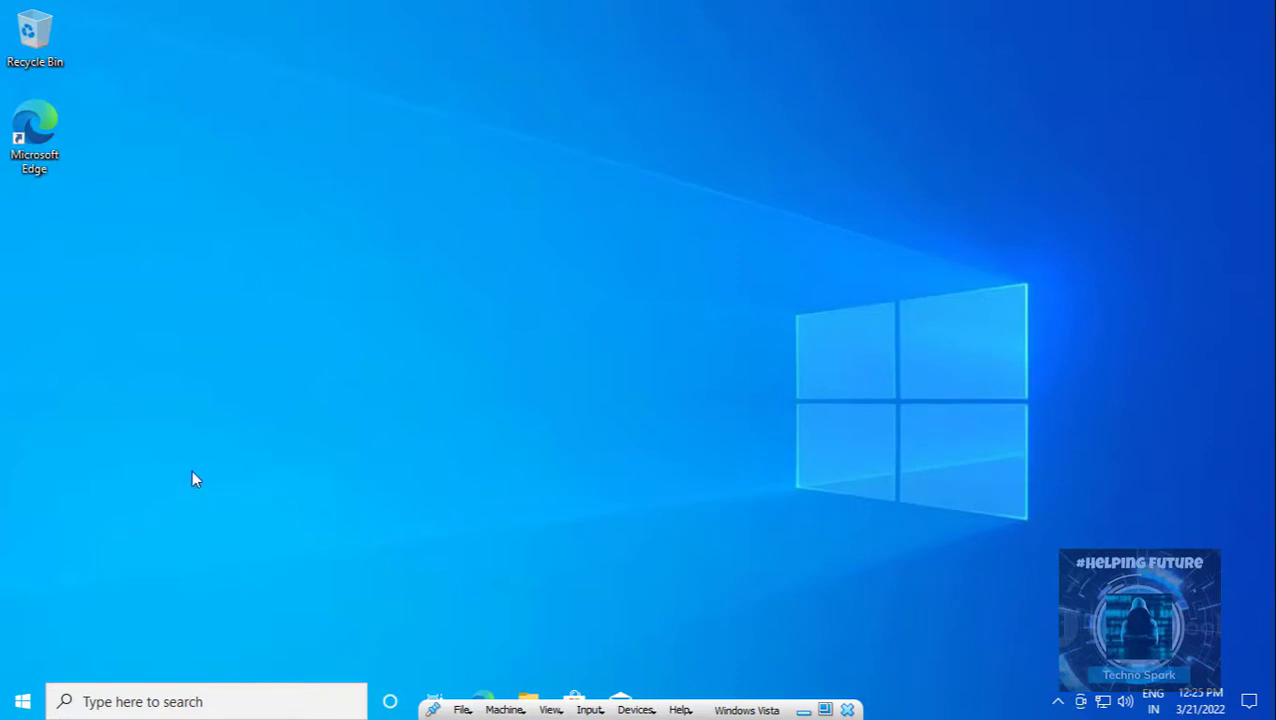
Open the Start menu from the empty Windows 10 desktop
drag(148, 262, 390, 387)
click(22, 701)
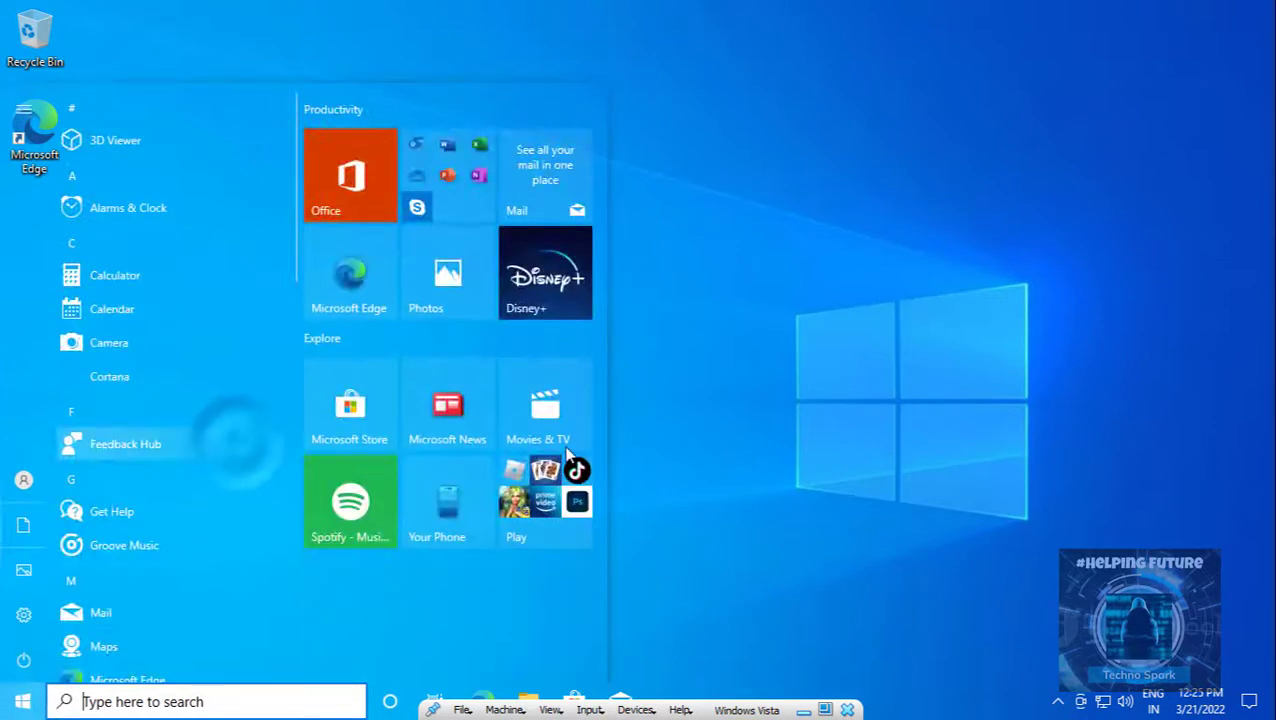